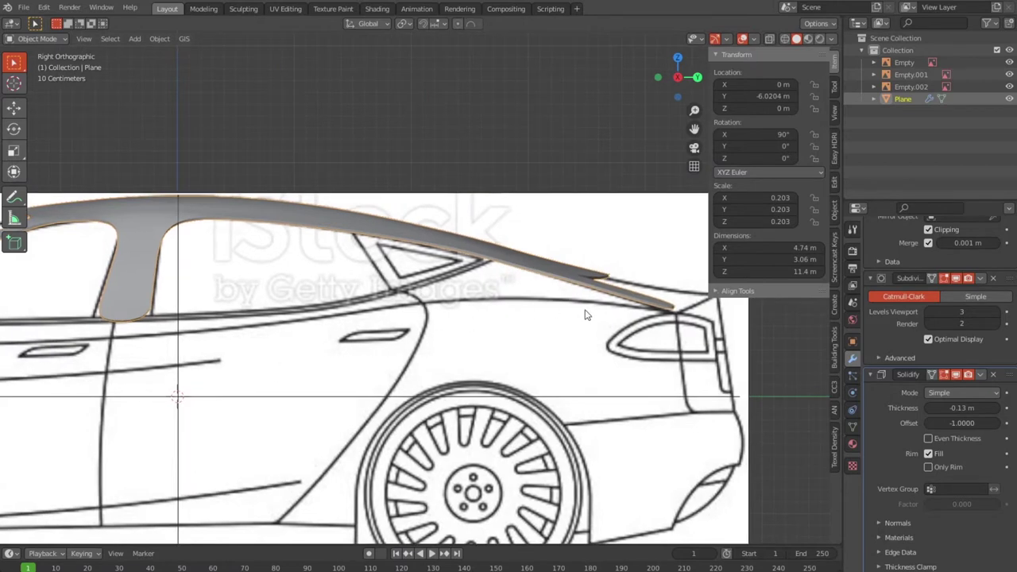
Extend the roof shell's rear tip vertex back to the car's tail on the side blueprint.
scroll(584, 316, up, 1)
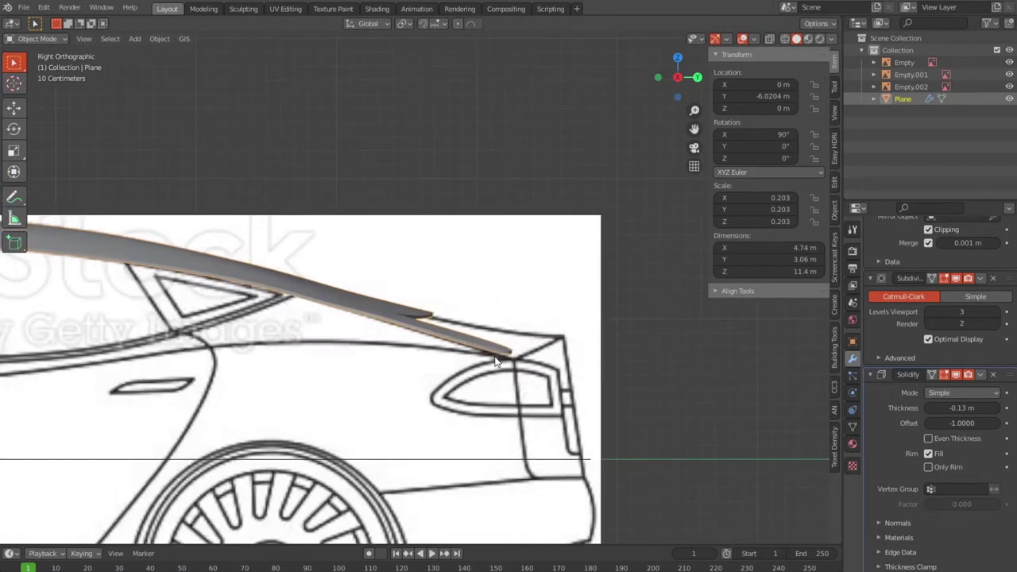
key(Tab)
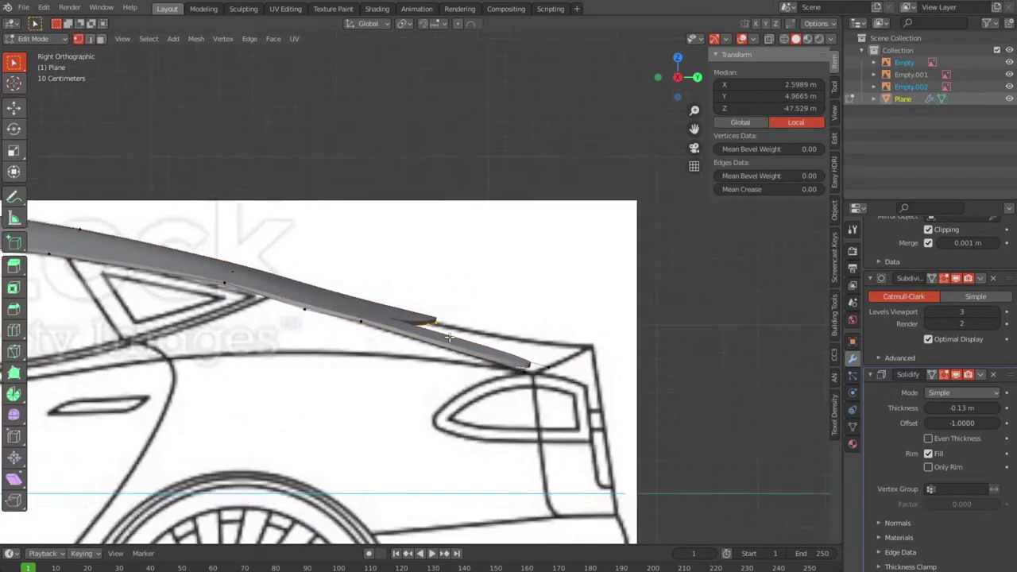
scroll(449, 337, up, 1)
key(g)
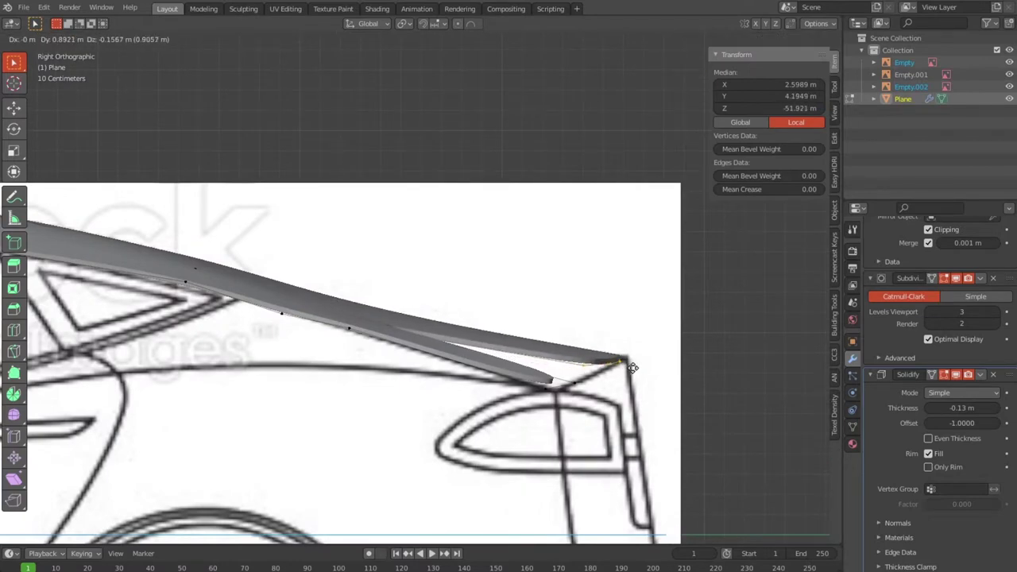
click(636, 367)
mouse_move(636, 367)
middle_down()
mouse_move(530, 305)
mouse_move(355, 317)
mouse_move(532, 323)
middle_up()
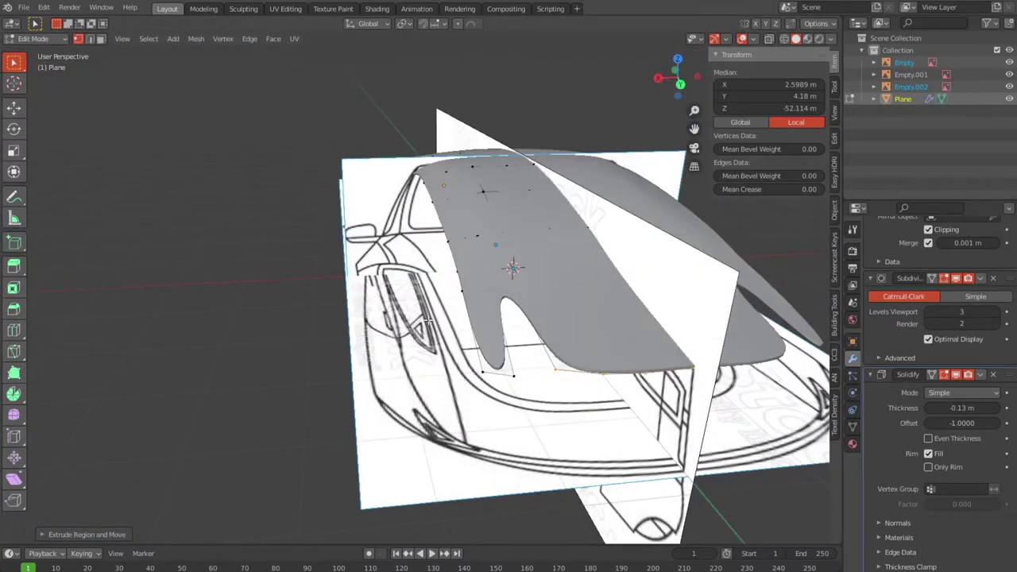
In top orthographic view, undo the last extrusion and extrude the top edge toward the roof outline.
key(KP_5)
key(KP_7)
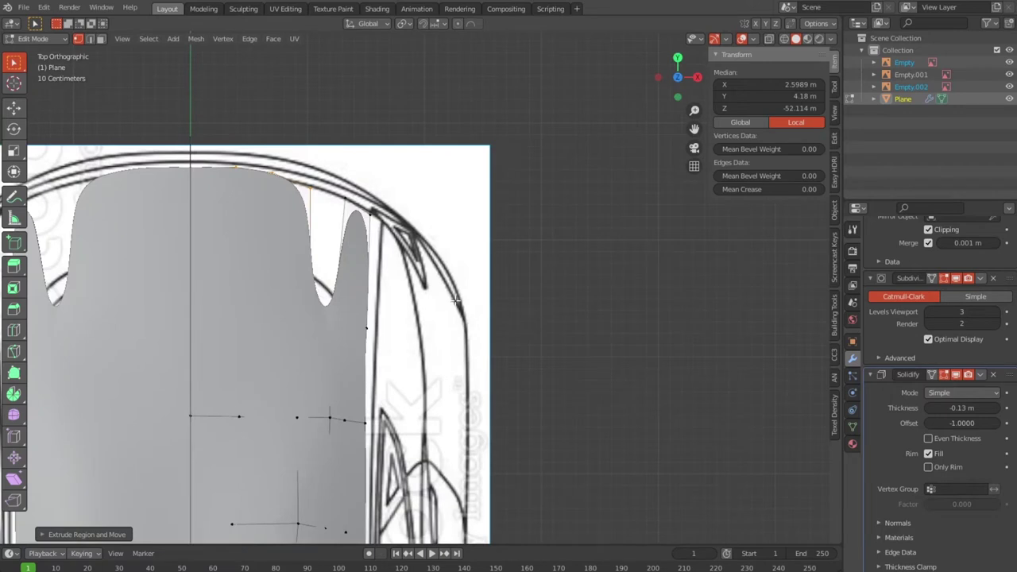
key(ctrl+z)
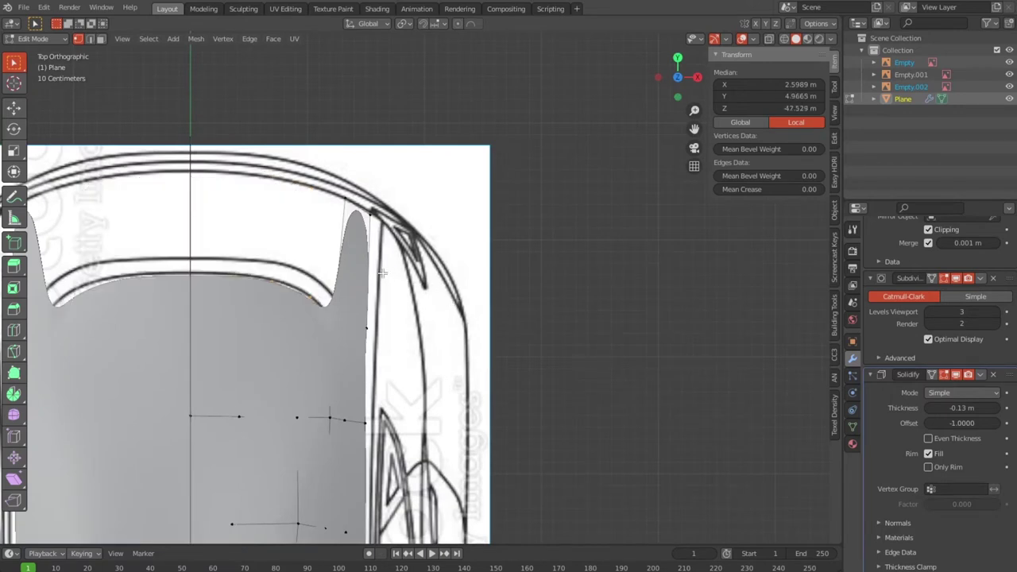
key(e)
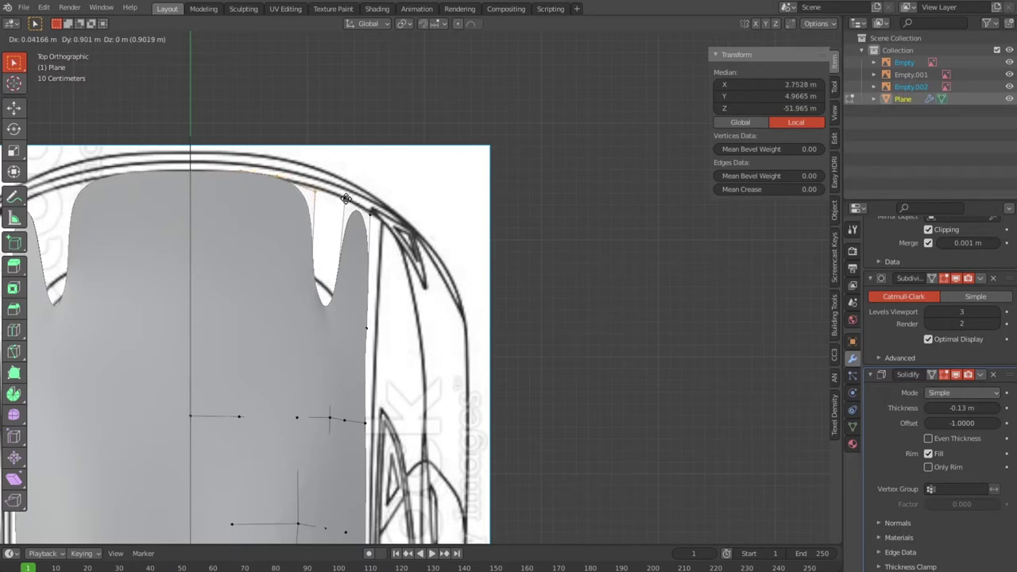
click(345, 199)
scroll(362, 224, up, 2)
Fill a face between the two notch edges in the shell's corner.
key(2)
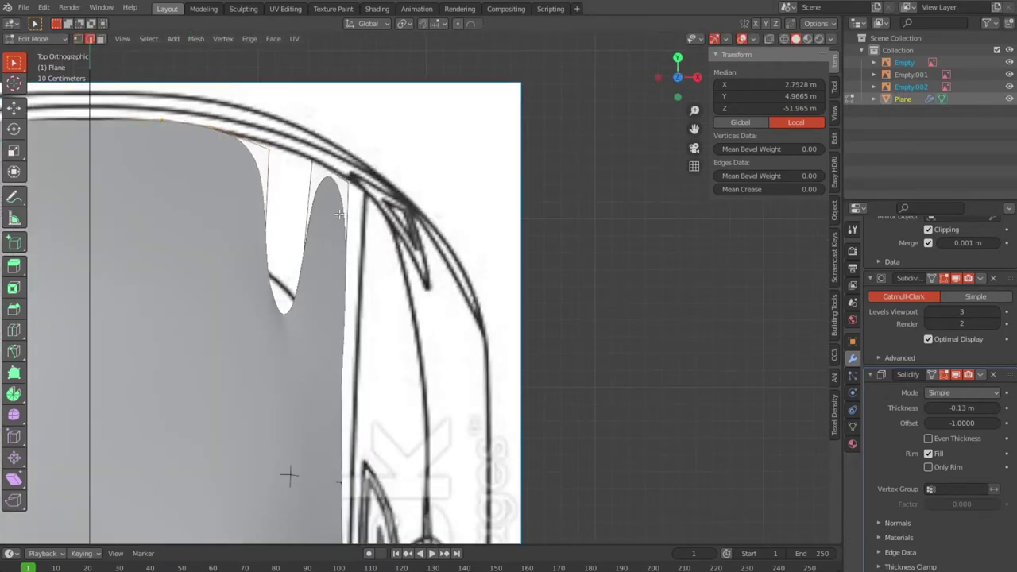
click(298, 182)
shift+click(269, 178)
key(f)
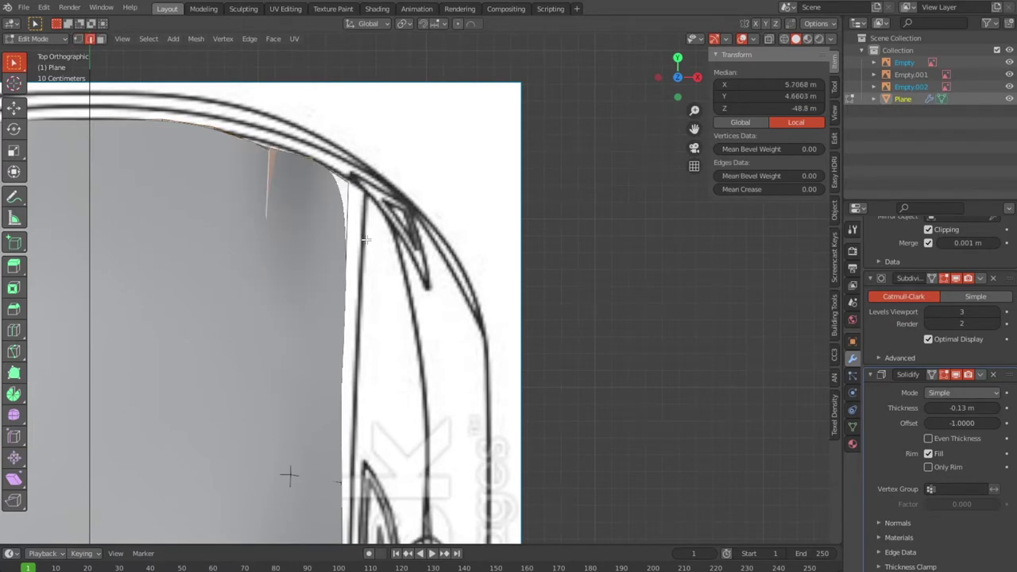
scroll(414, 288, down, 3)
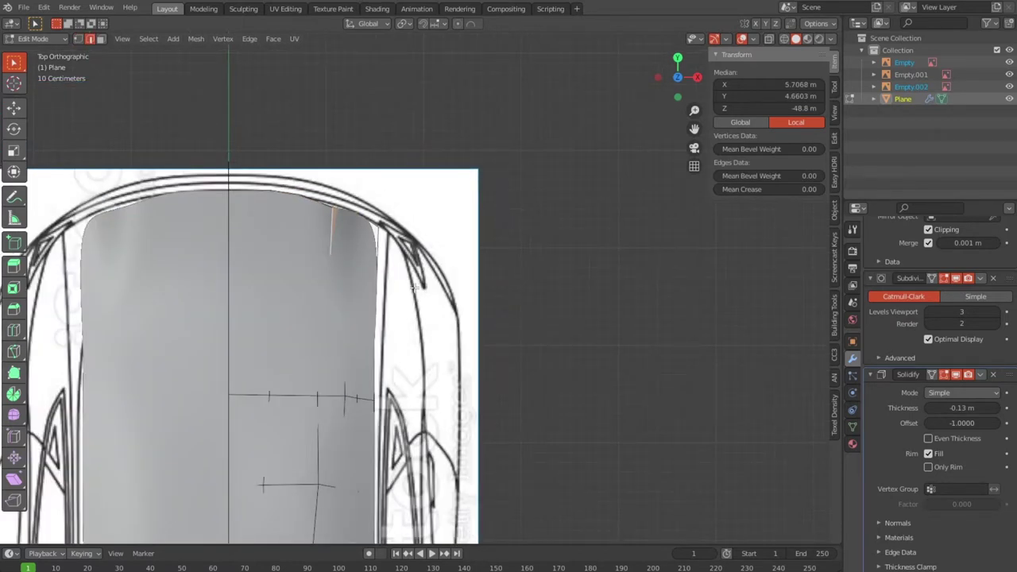
scroll(414, 287, up, 3)
scroll(414, 288, up, 1)
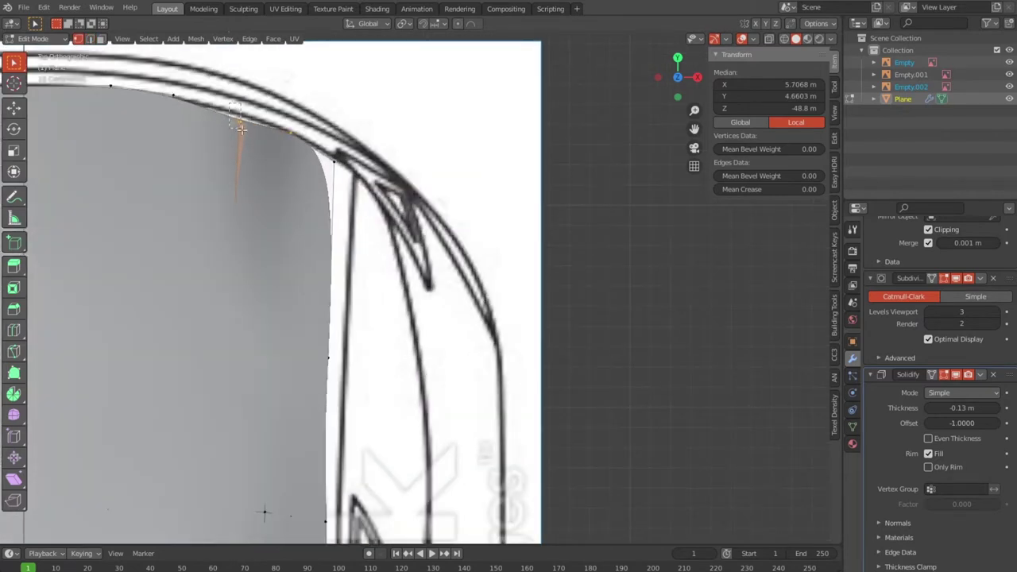
Move two roof-corner vertices onto the top blueprint outline and enable X-ray.
click(238, 123)
key(g)
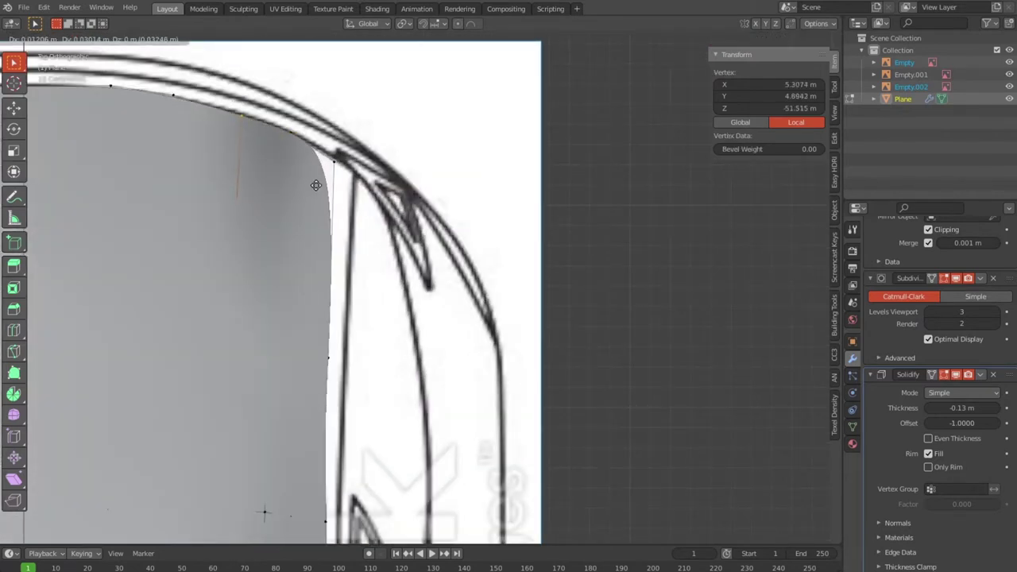
click(315, 184)
scroll(338, 179, down, 4)
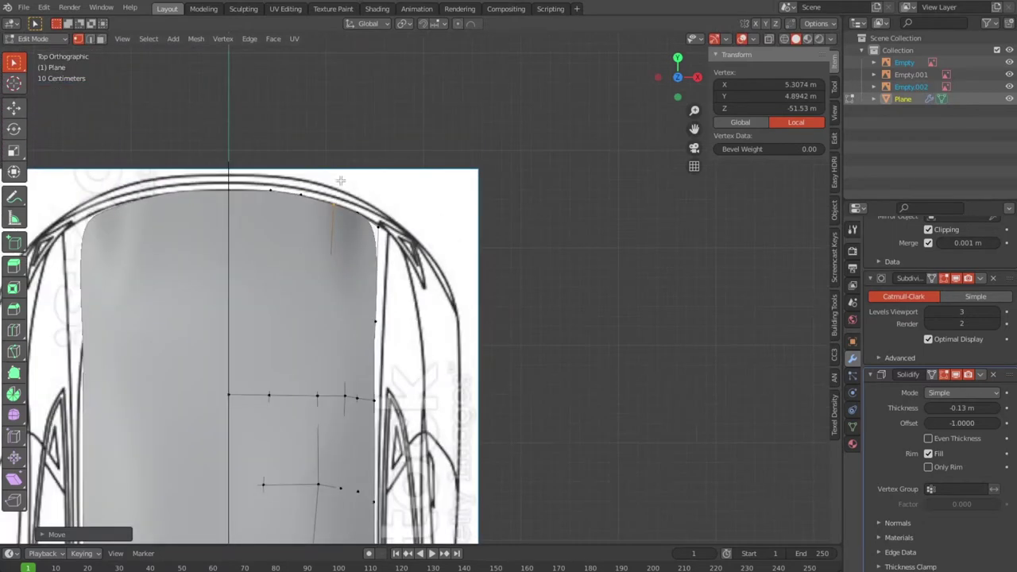
click(383, 225)
key(g)
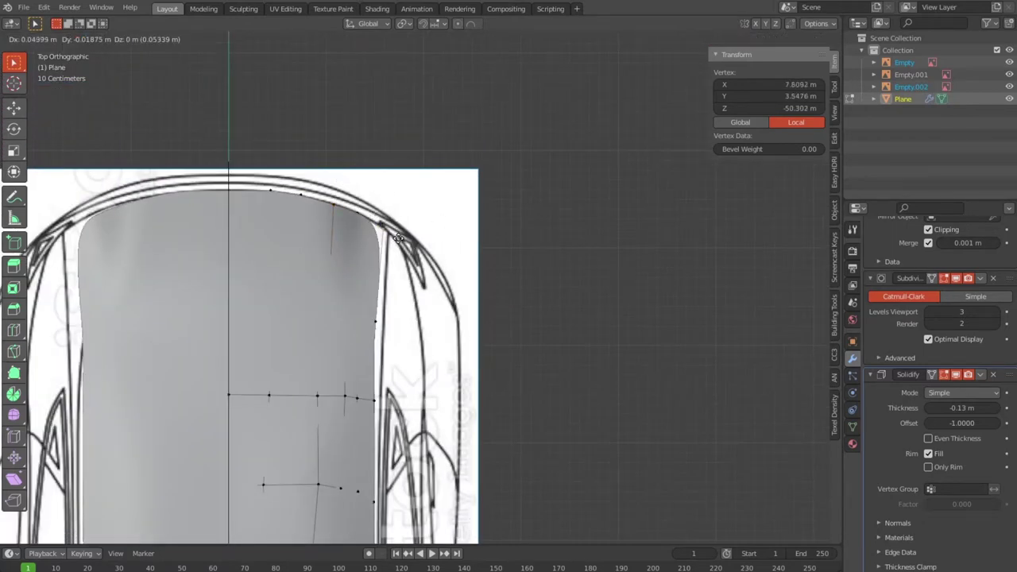
click(392, 231)
scroll(415, 266, down, 2)
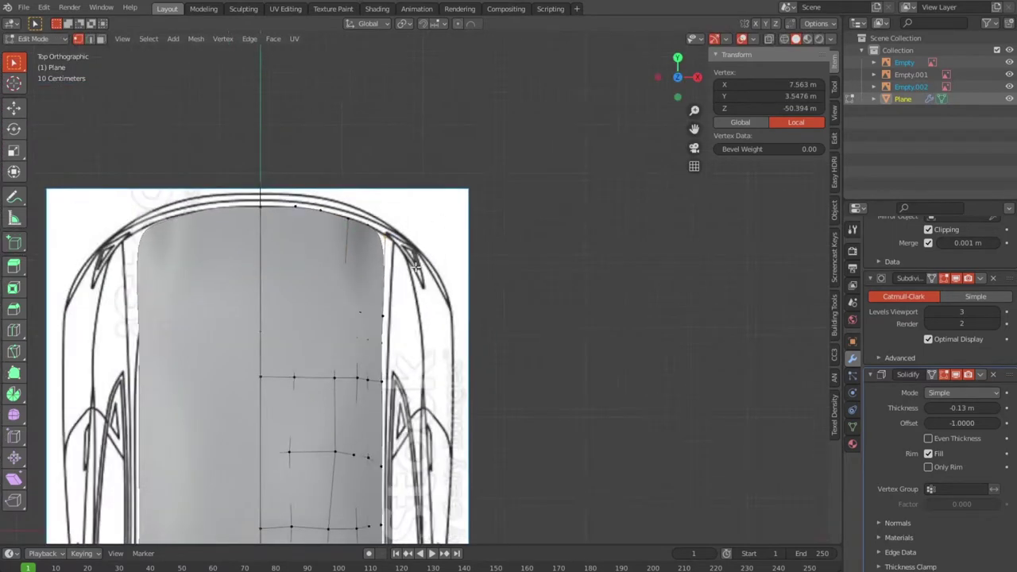
scroll(415, 266, down, 2)
key(alt+z)
middle_drag(452, 301, 252, 166)
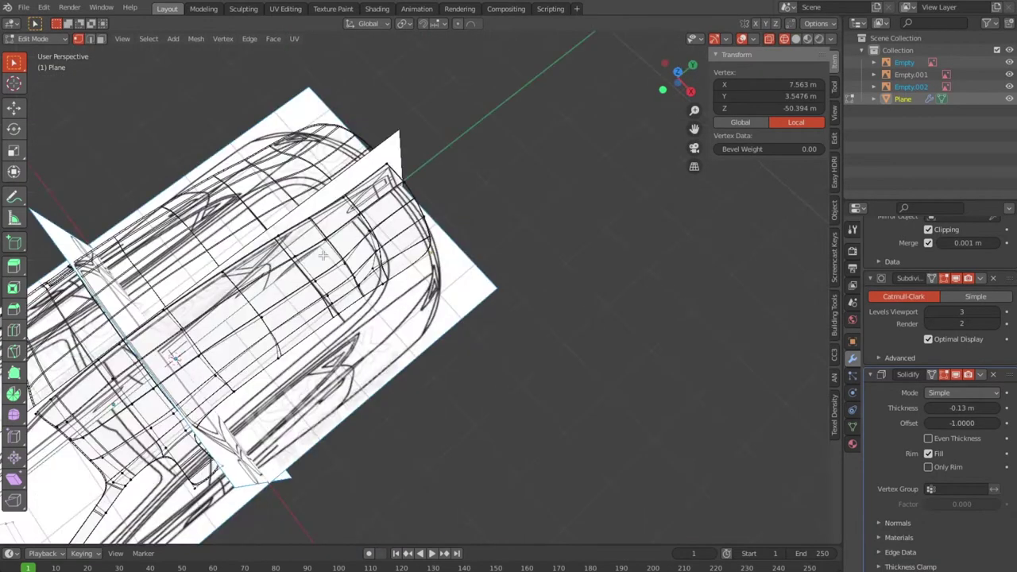
In right side view, lower the spoiler tip vertices onto the side blueprint's trunk line.
key(KP_3)
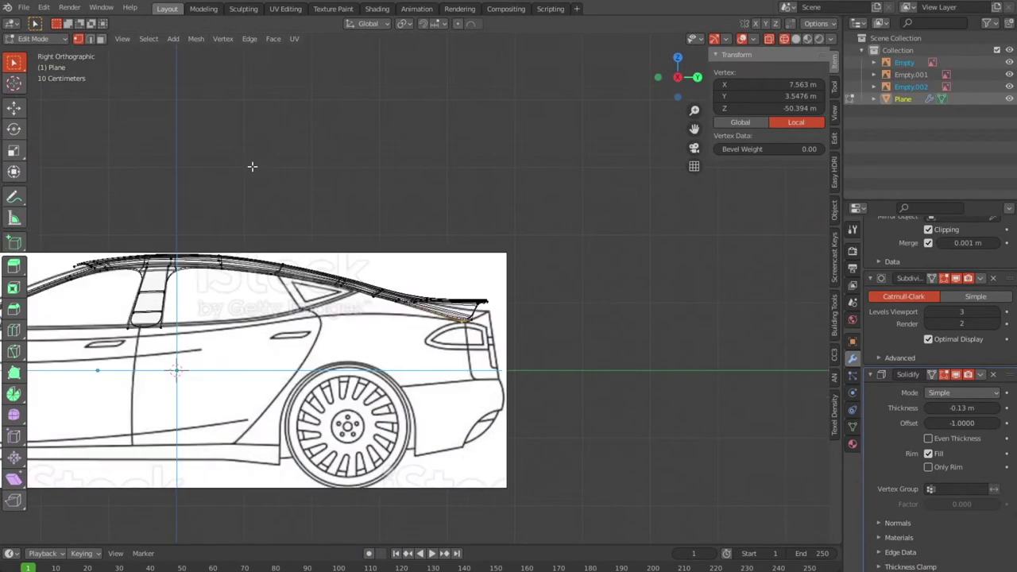
scroll(563, 306, up, 4)
drag(584, 295, 523, 331)
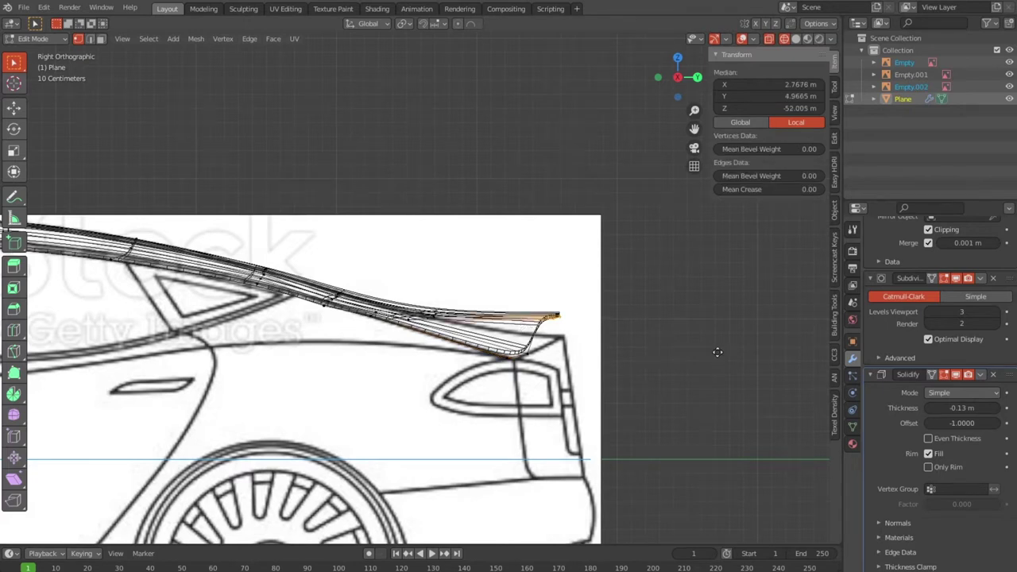
key(g)
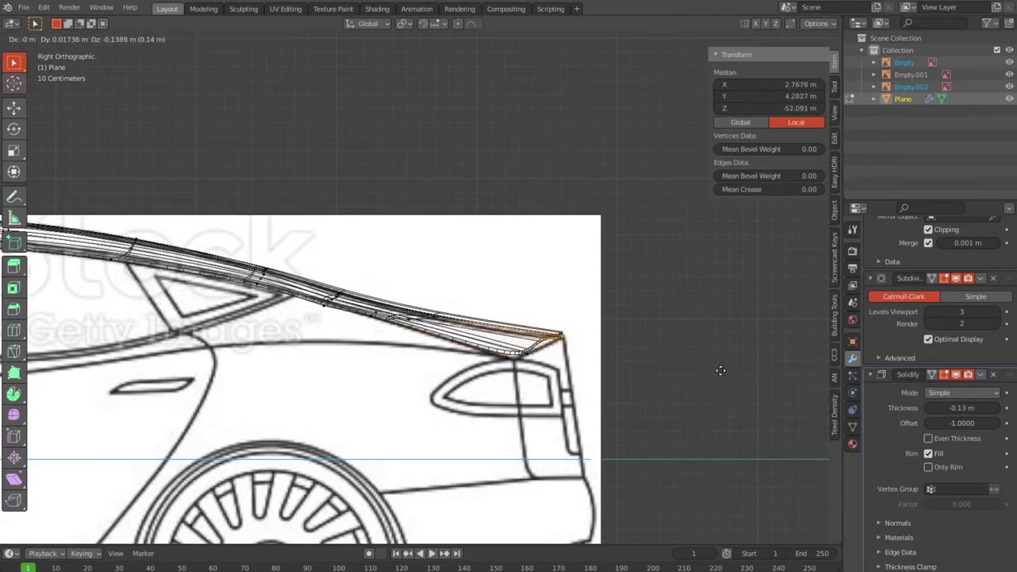
click(719, 379)
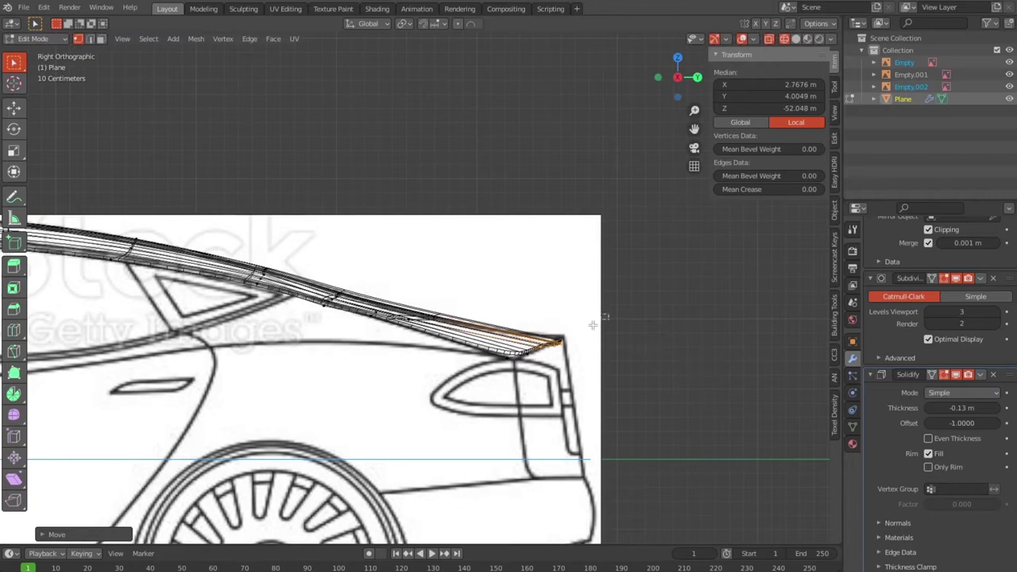
key(g)
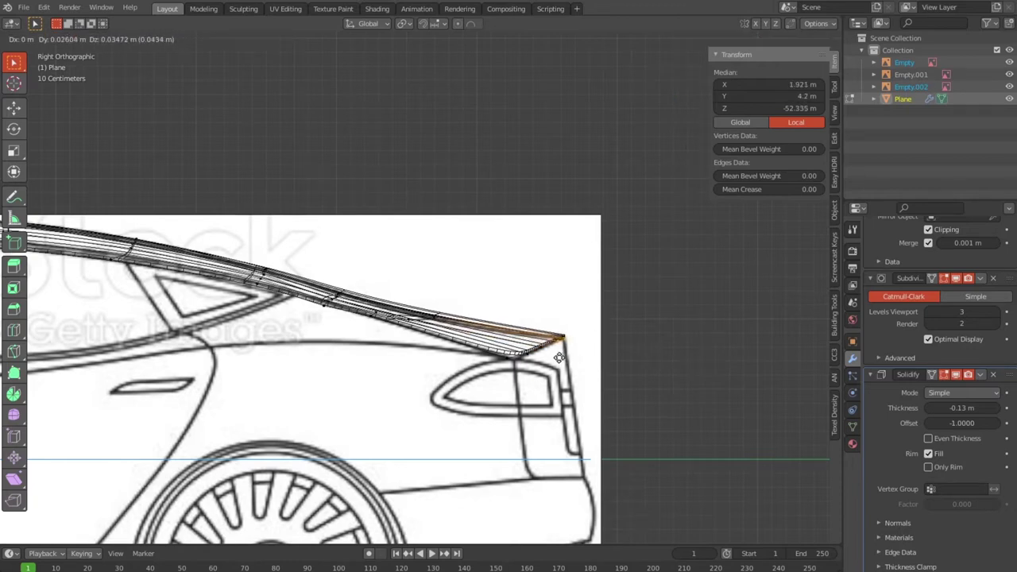
click(559, 359)
scroll(550, 367, up, 2)
scroll(544, 369, up, 1)
scroll(533, 376, up, 2)
scroll(521, 381, up, 2)
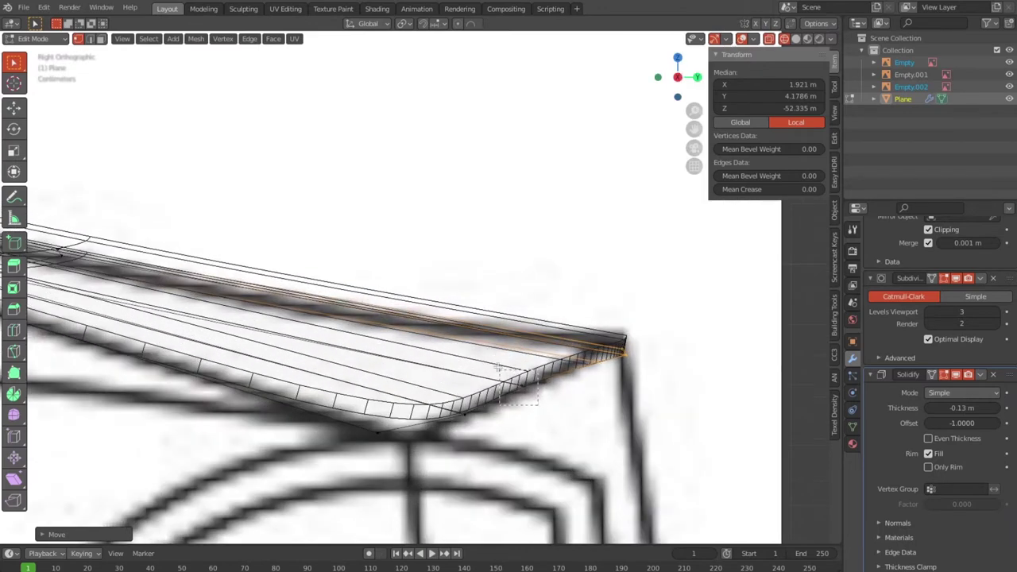
Reposition three rear-edge vertices to smooth the spoiler's rear curve.
click(509, 384)
key(g)
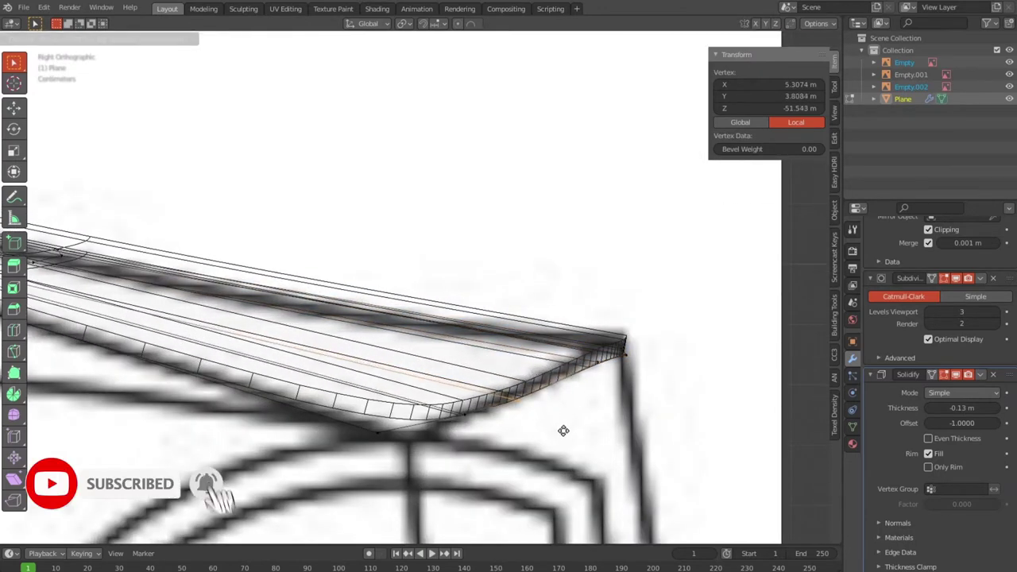
click(564, 428)
click(598, 365)
key(g)
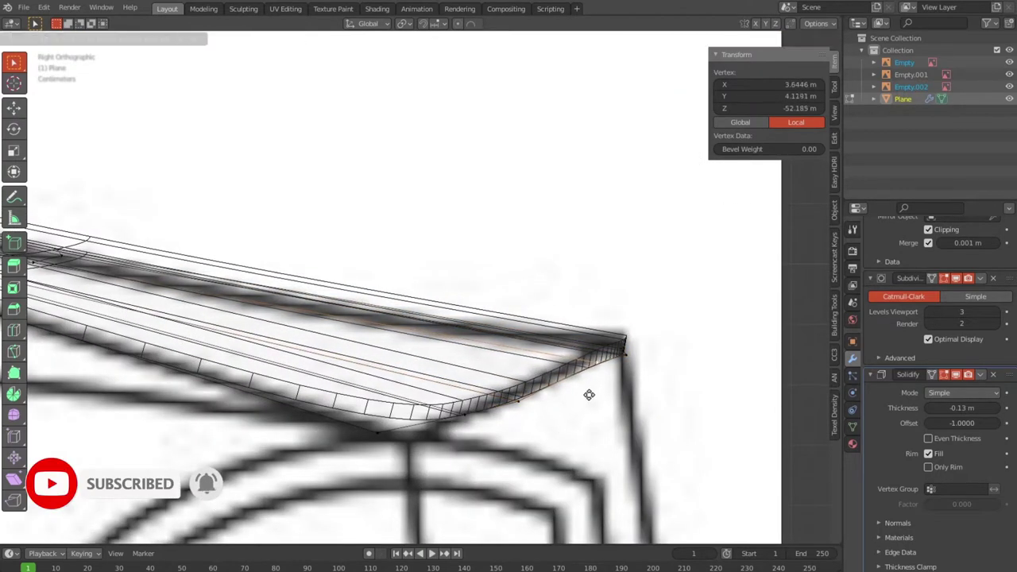
click(617, 347)
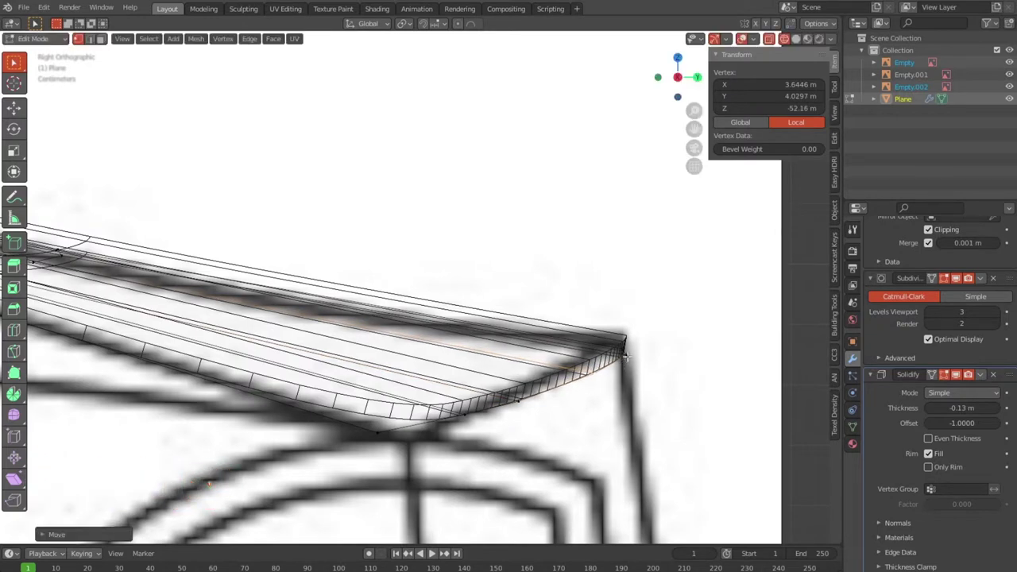
key(g)
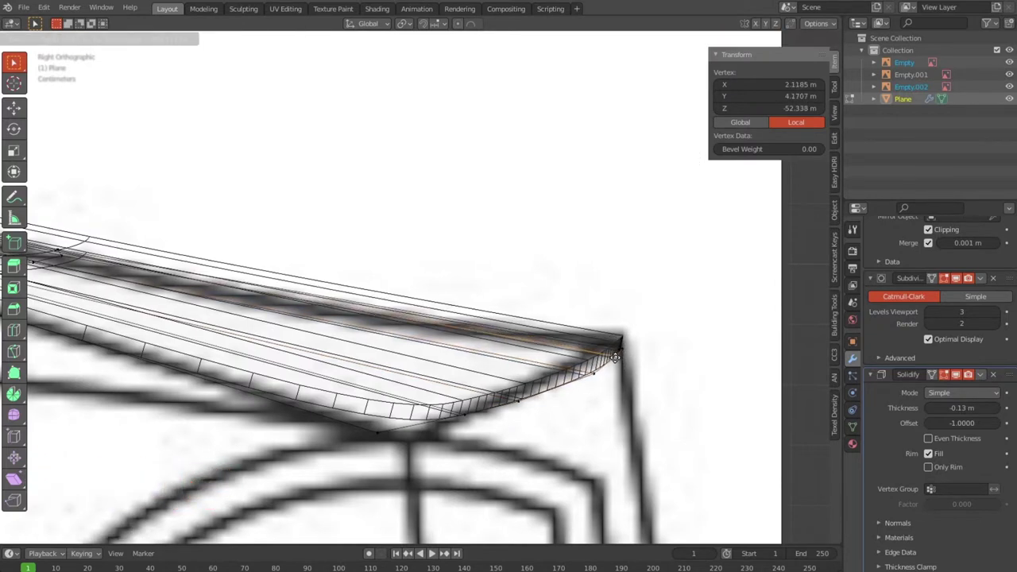
click(614, 360)
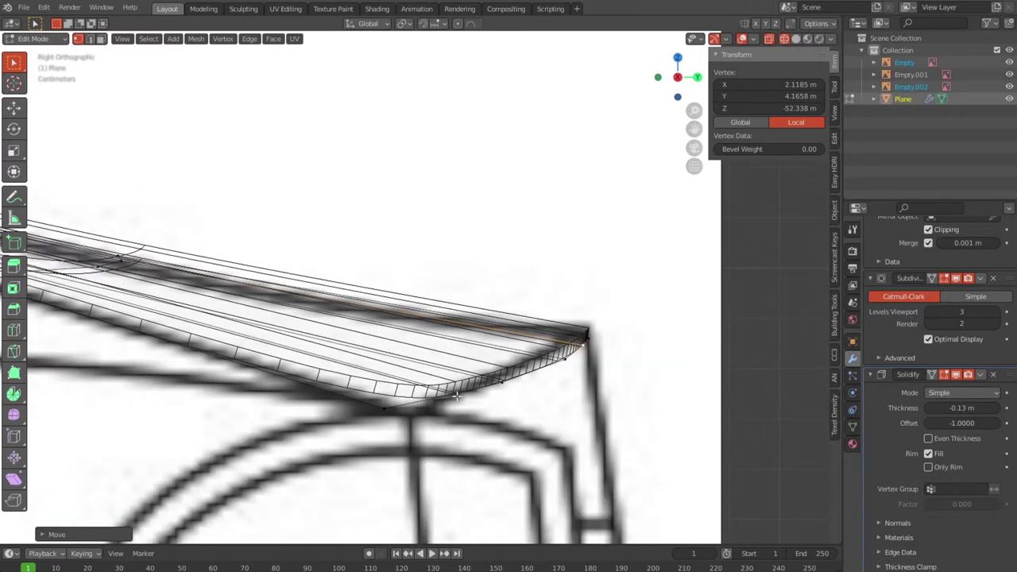
Add an edge loop across the roof shell and lower it slightly.
key(ctrl+r)
click(360, 305)
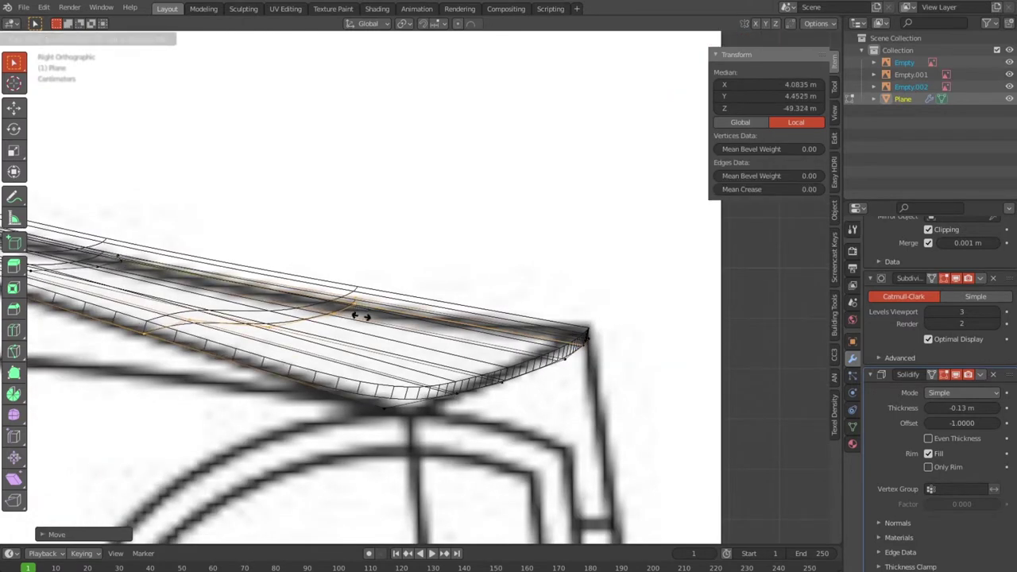
click(361, 317)
key(g)
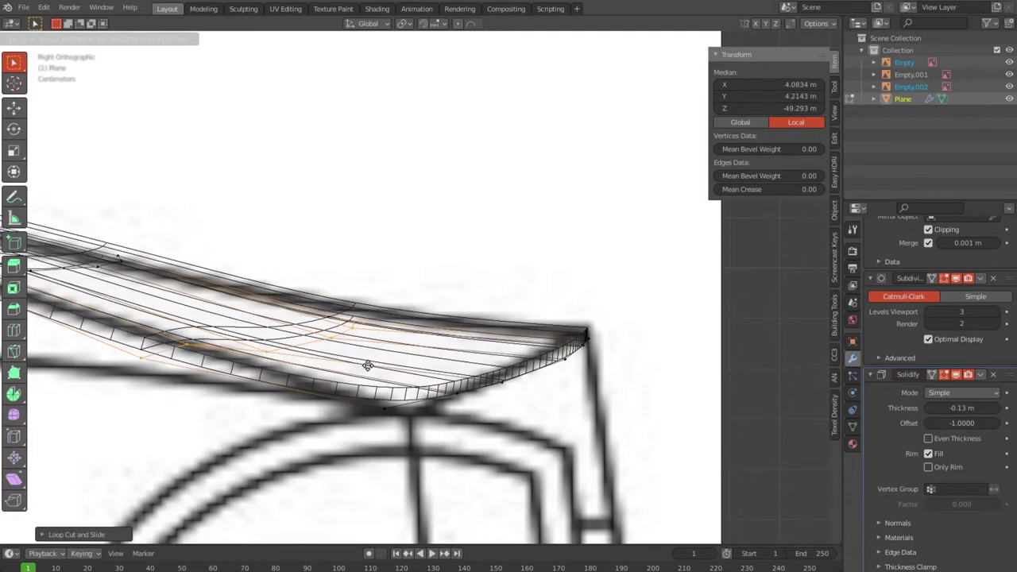
click(368, 365)
mouse_move(368, 365)
middle_down()
mouse_move(343, 409)
mouse_move(281, 375)
mouse_move(207, 393)
mouse_move(630, 420)
mouse_move(710, 264)
mouse_move(743, 386)
mouse_move(590, 387)
mouse_move(562, 368)
mouse_move(677, 461)
middle_up()
key(a)
middle_drag(623, 425, 613, 448)
Recalculate the shell's normals with Shift+N and return to Object Mode.
scroll(585, 401, up, 1)
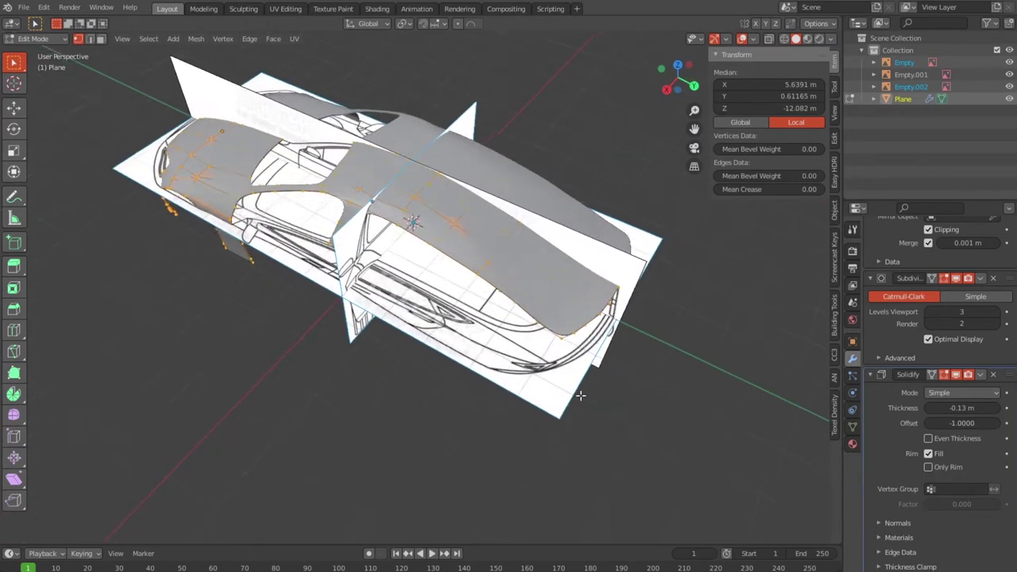
scroll(581, 396, up, 2)
scroll(581, 393, down, 2)
scroll(581, 391, up, 1)
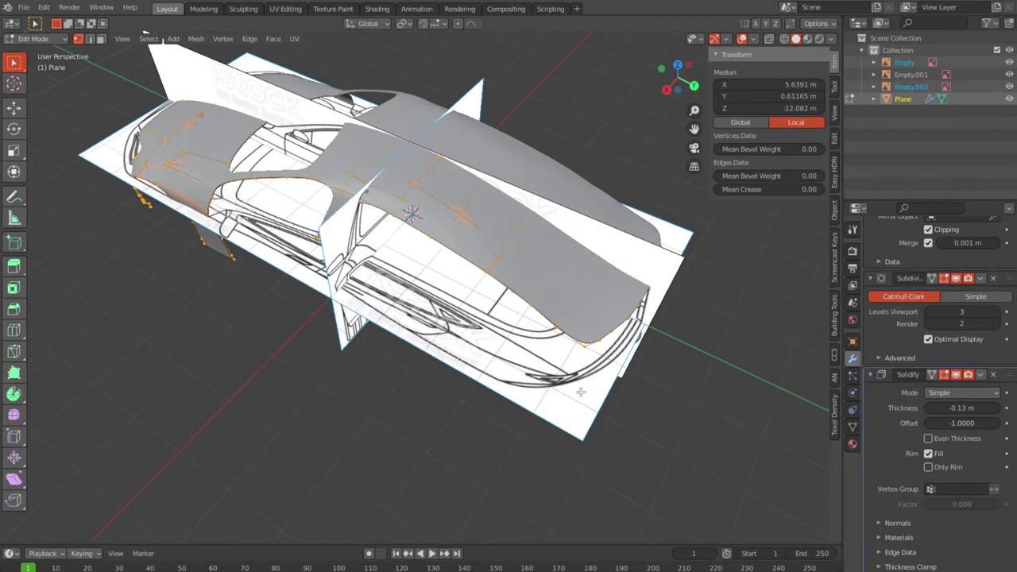
key(shift+n)
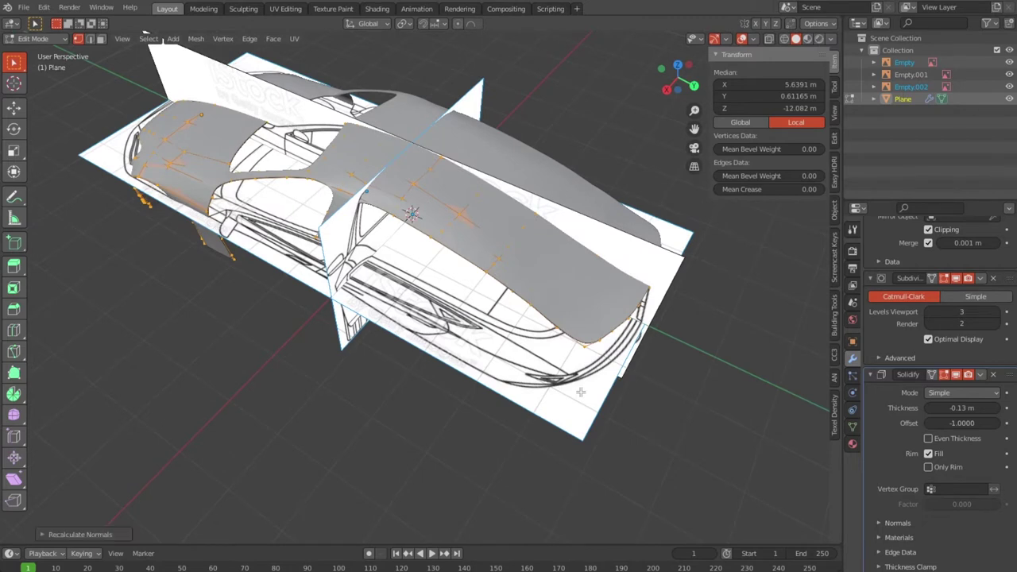
mouse_move(556, 360)
middle_down()
mouse_move(542, 349)
mouse_move(621, 351)
mouse_move(511, 279)
mouse_move(487, 270)
mouse_move(443, 277)
mouse_move(628, 362)
middle_up()
key(Tab)
In side view with wireframe on, place a rear roofline vertex onto the blueprint line.
key(KP_3)
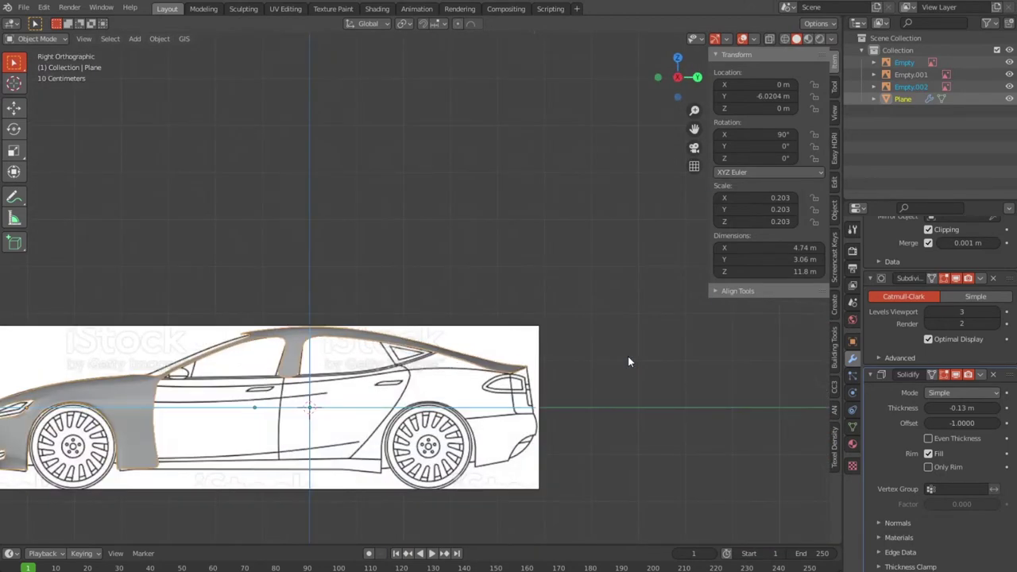
scroll(628, 362, up, 2)
scroll(617, 384, up, 3)
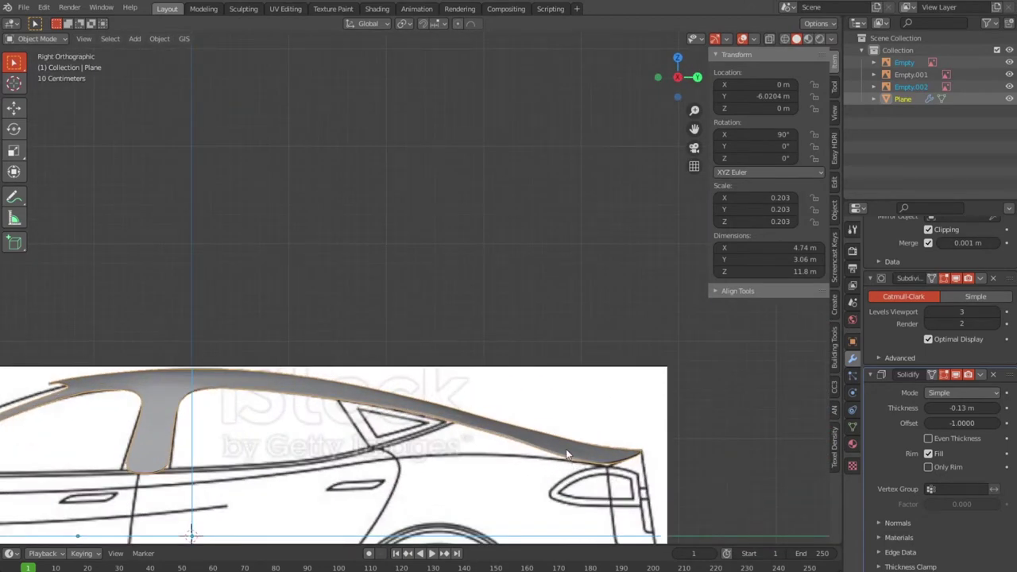
shift+middle_drag(567, 460, 538, 272)
scroll(539, 273, up, 1)
scroll(557, 279, up, 2)
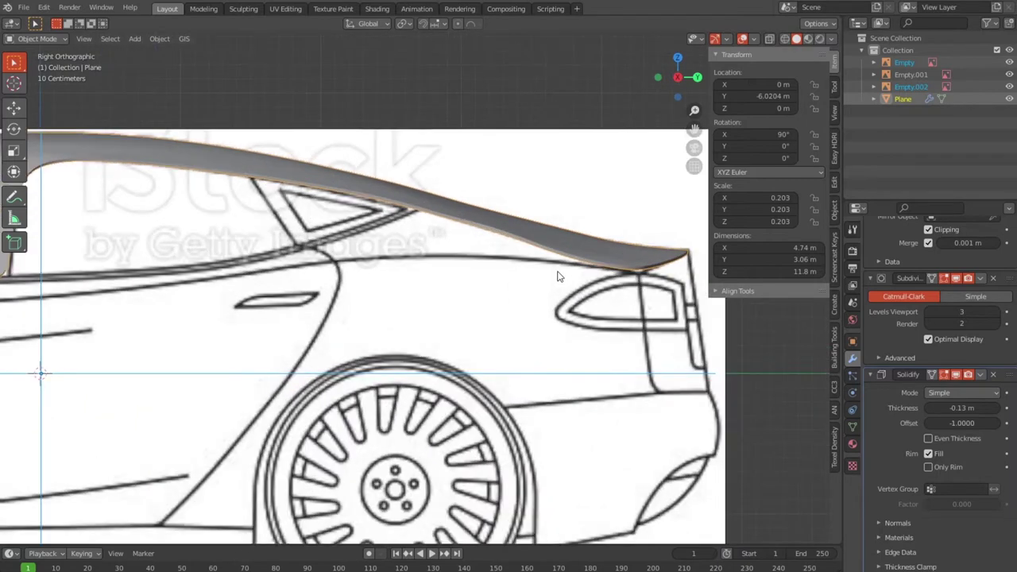
scroll(557, 278, down, 1)
scroll(557, 279, up, 1)
key(Tab)
scroll(556, 279, up, 1)
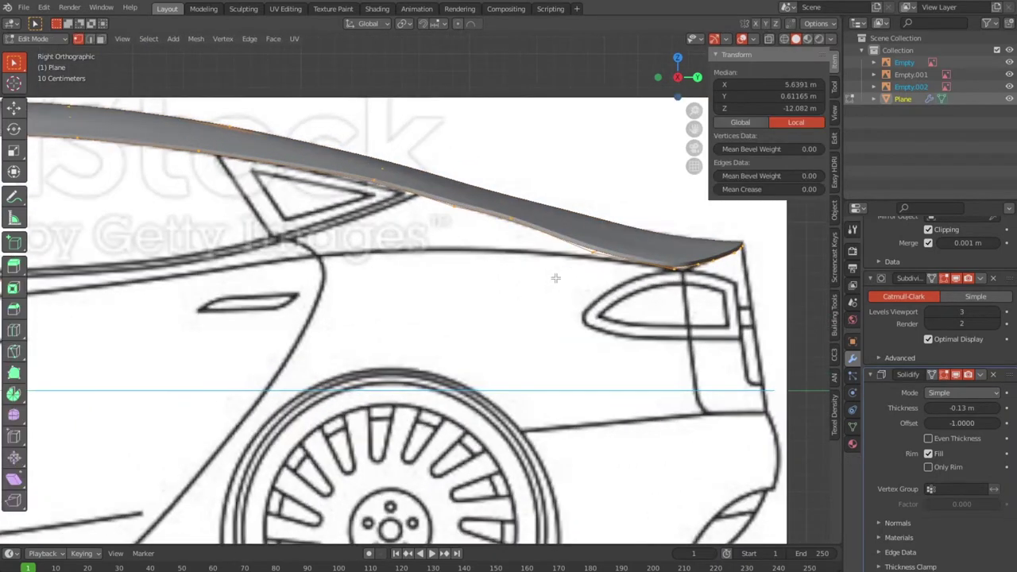
scroll(556, 278, up, 1)
click(458, 189)
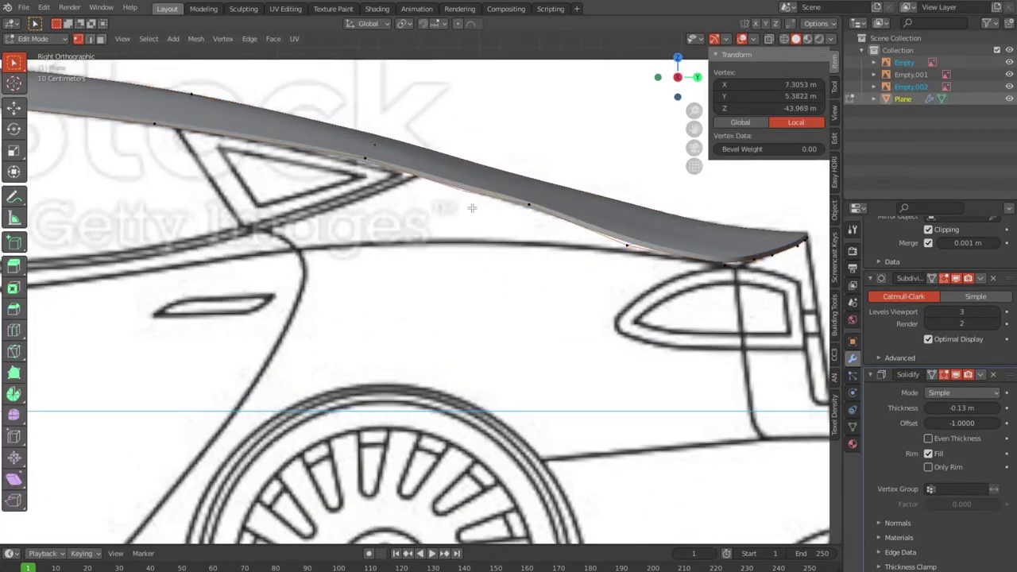
key(shift+z)
key(g)
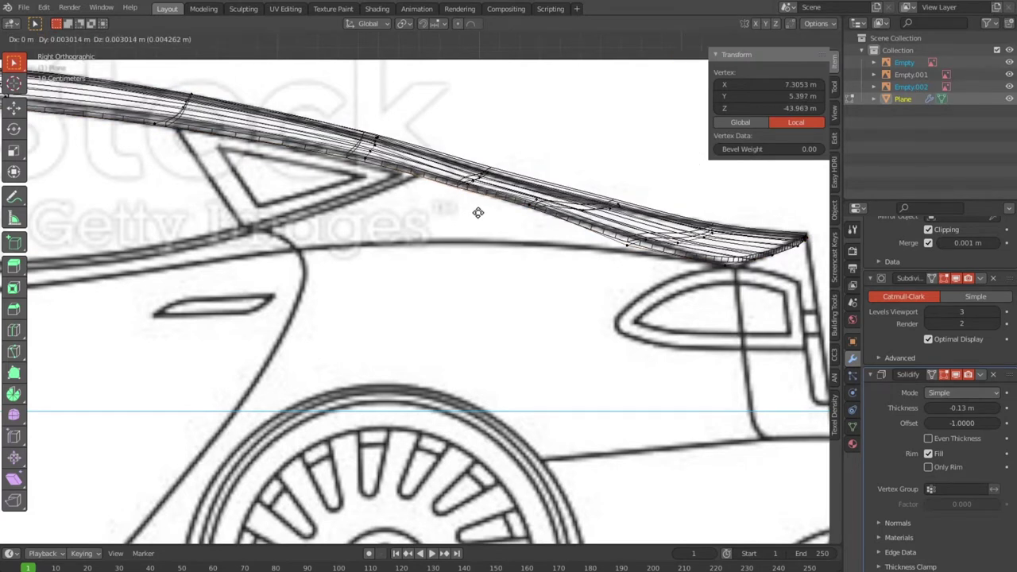
click(480, 219)
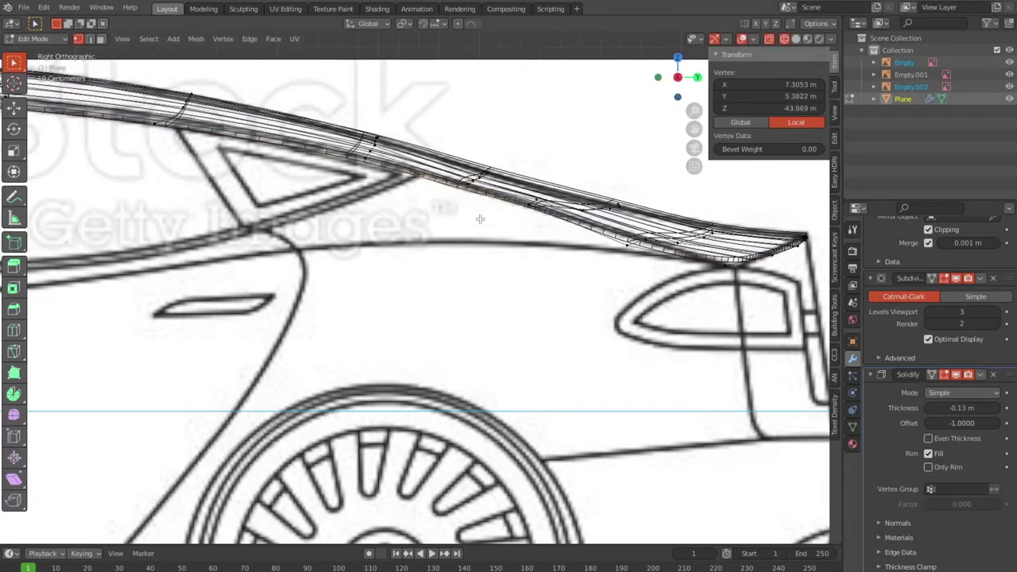
key(g)
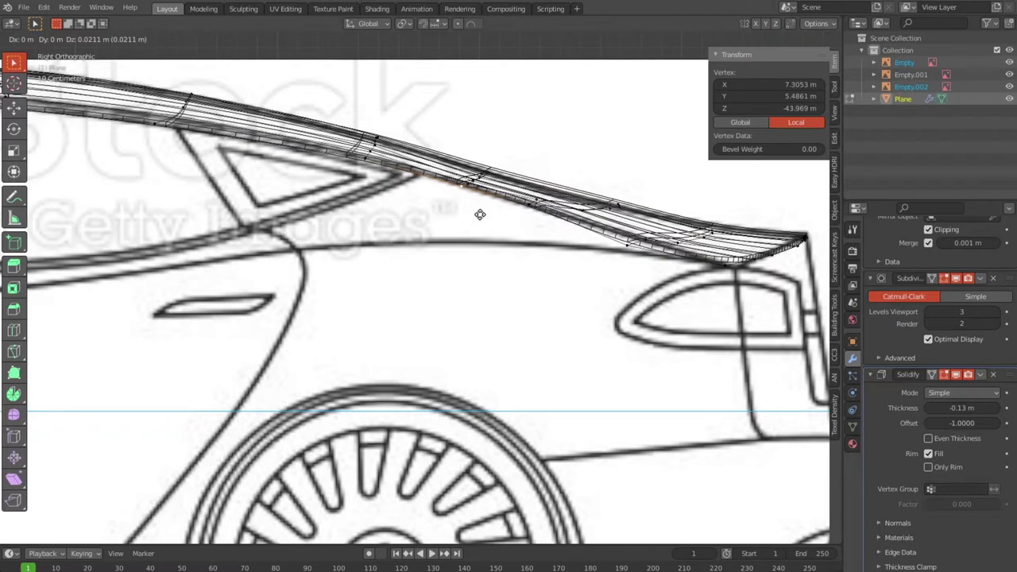
click(480, 214)
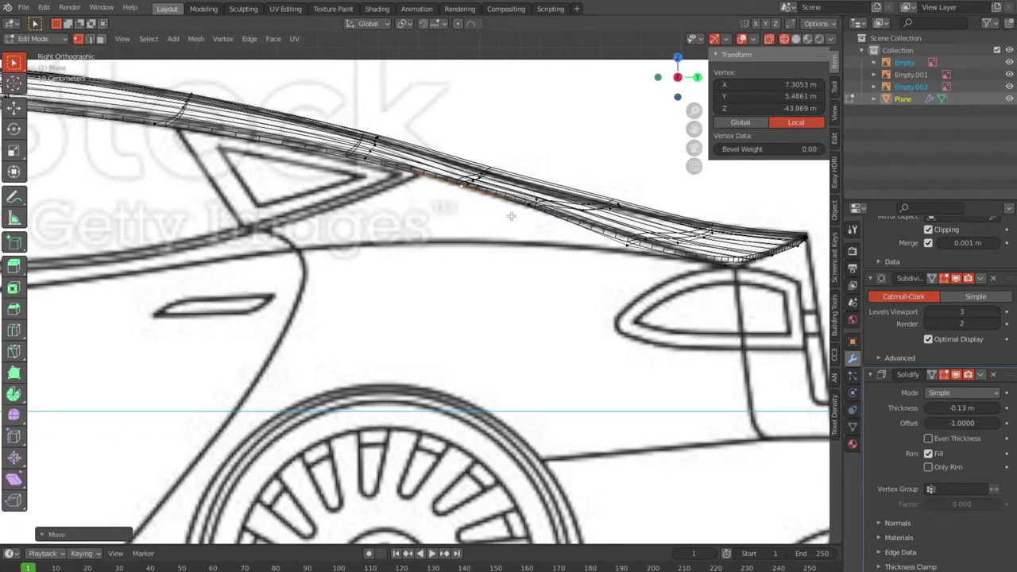
Move the tail-end vertices and the vertex beneath them onto the blueprint's tail edge.
scroll(511, 216, down, 4)
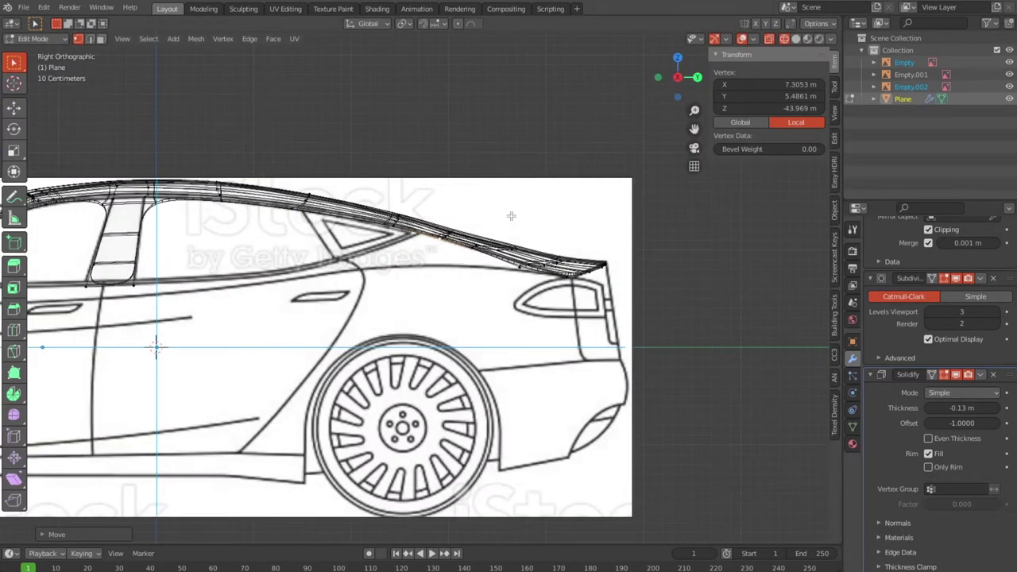
scroll(539, 231, up, 4)
drag(616, 225, 714, 286)
key(g)
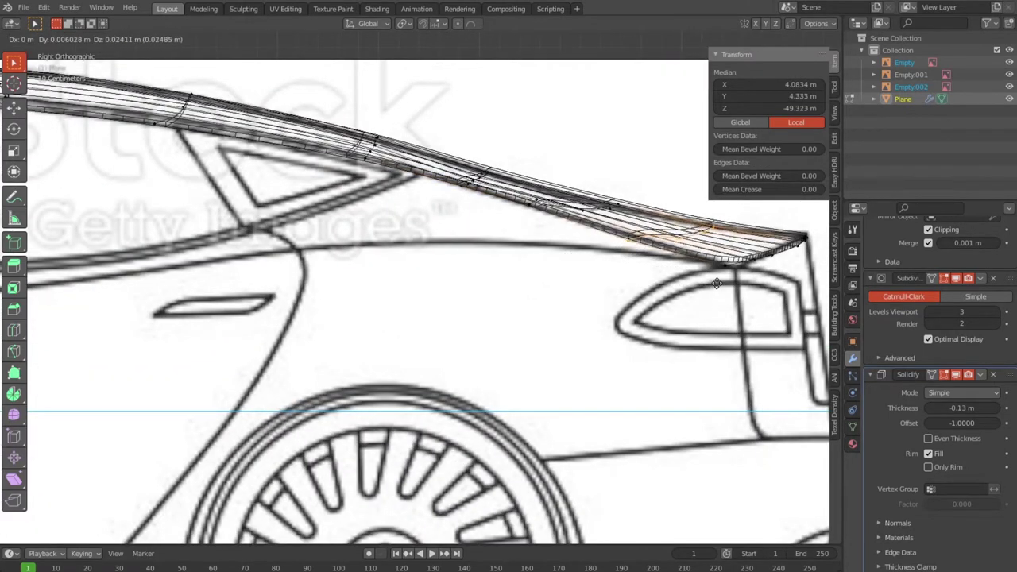
click(717, 280)
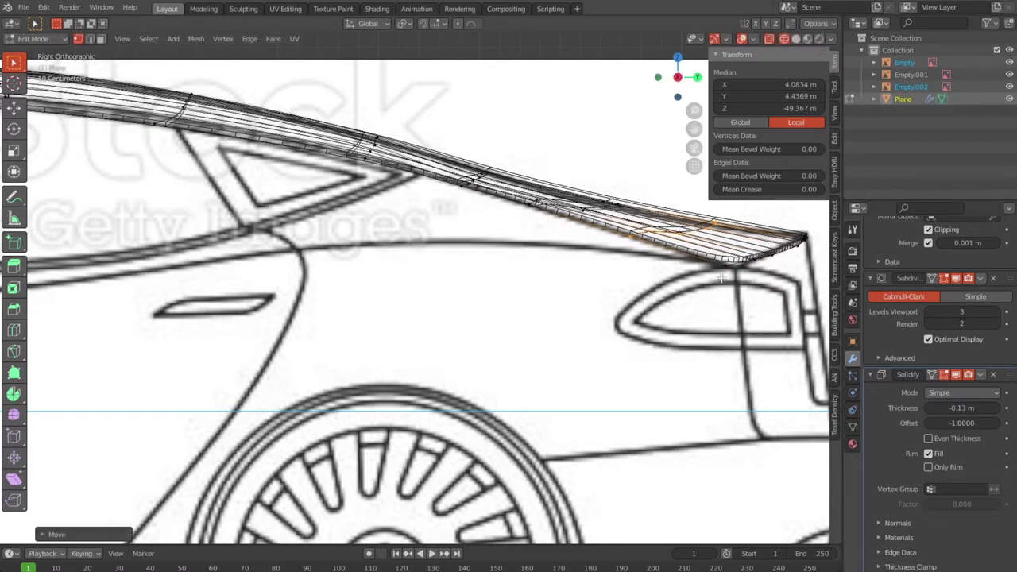
click(723, 266)
key(g)
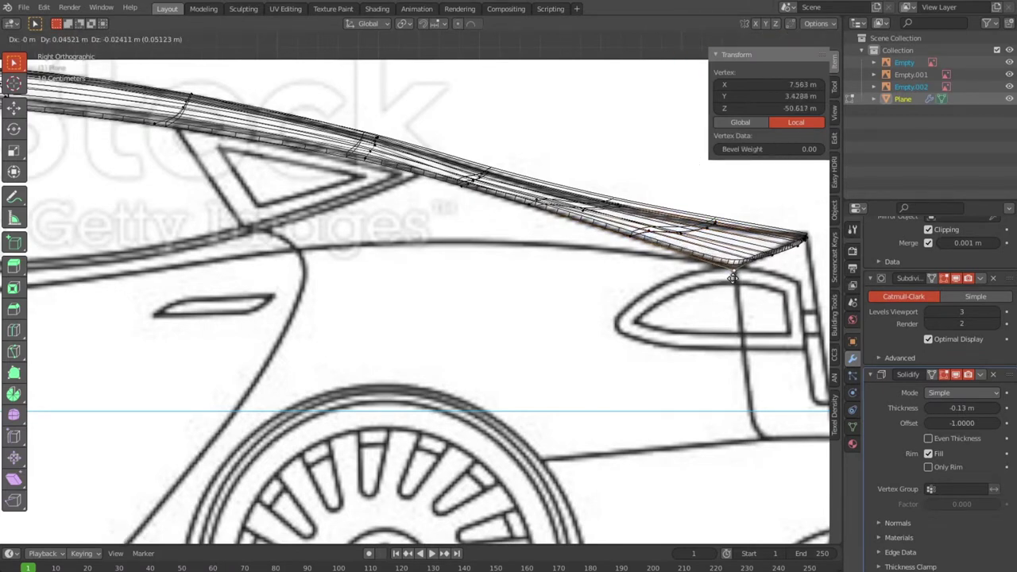
click(733, 277)
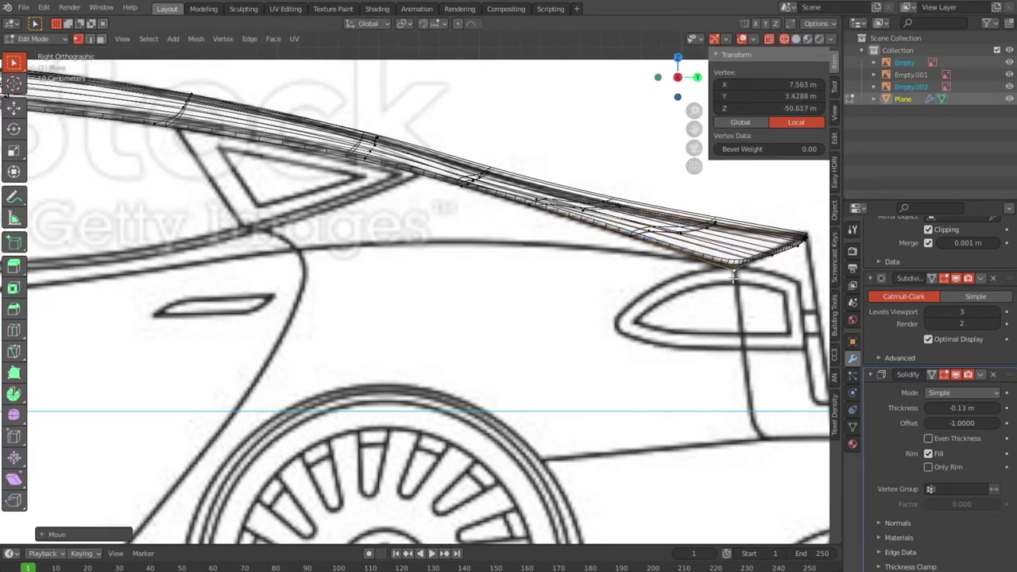
Reposition the outer tail vertices and the tail tip vertex along the outline.
shift+click(776, 225)
key(g)
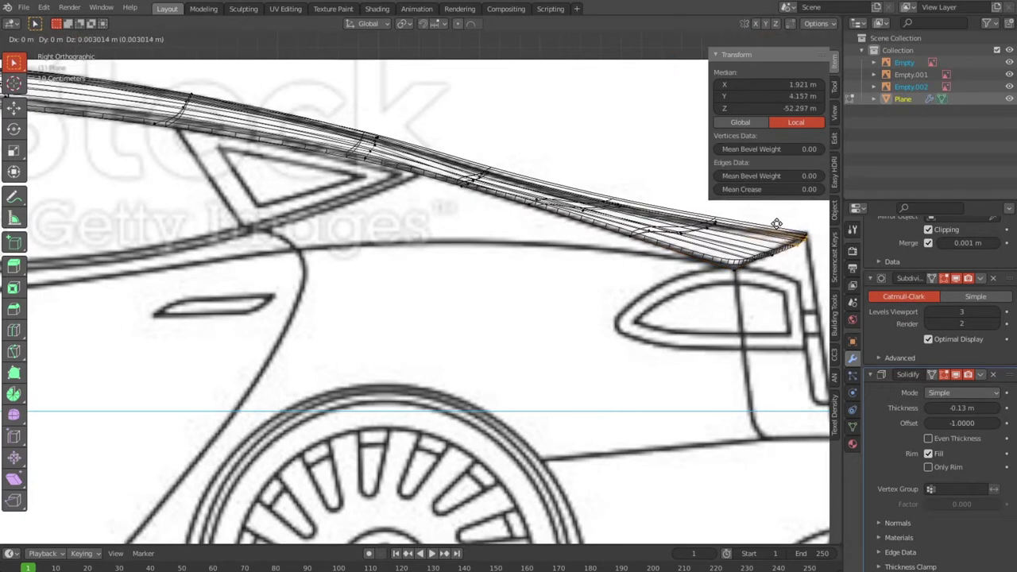
click(792, 249)
key(alt+a)
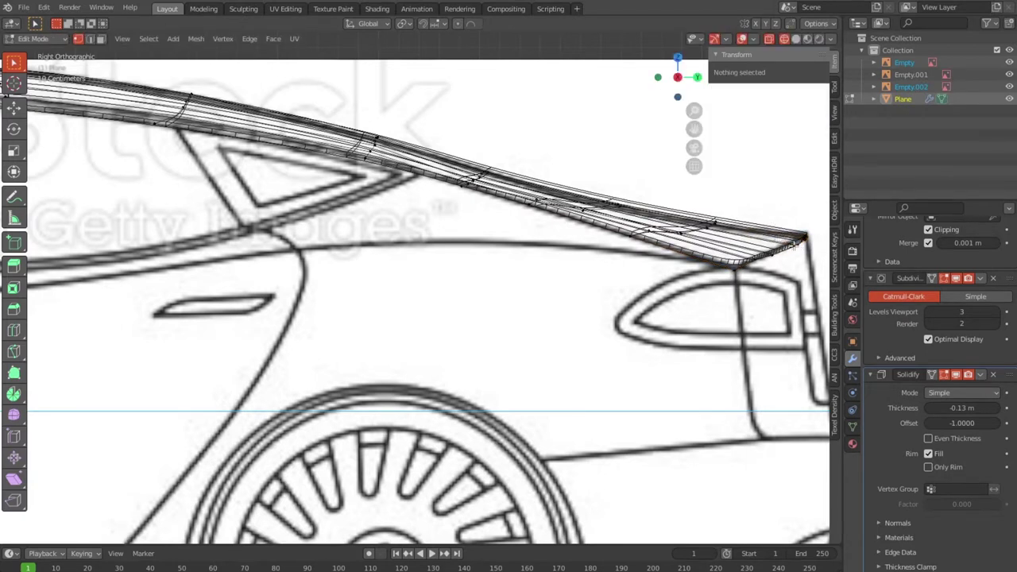
click(794, 246)
key(g)
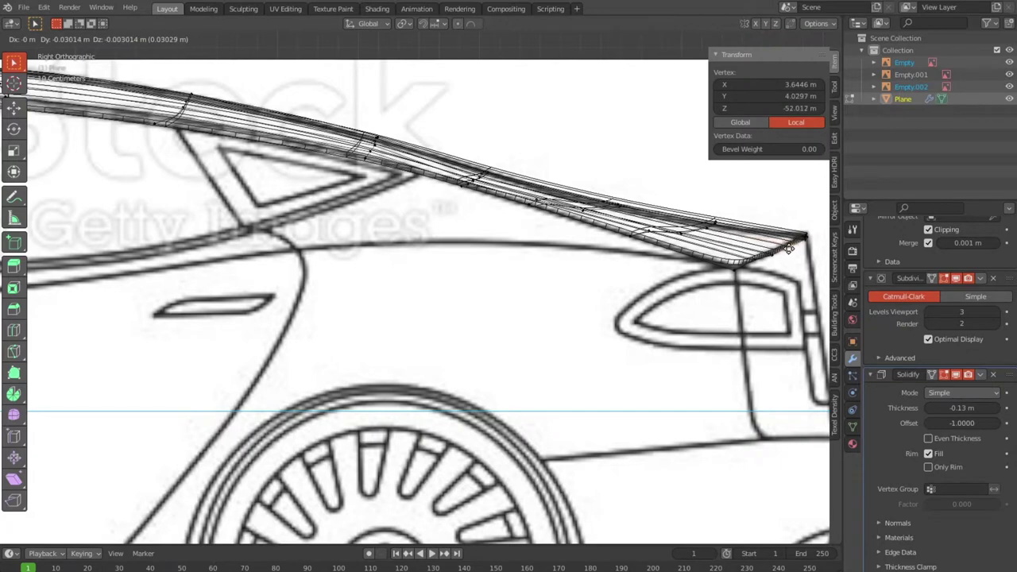
click(789, 248)
Raise the mid-roof edge loop to follow the rear roofline.
scroll(465, 231, down, 3)
scroll(429, 268, down, 1)
scroll(429, 268, up, 1)
scroll(443, 240, up, 3)
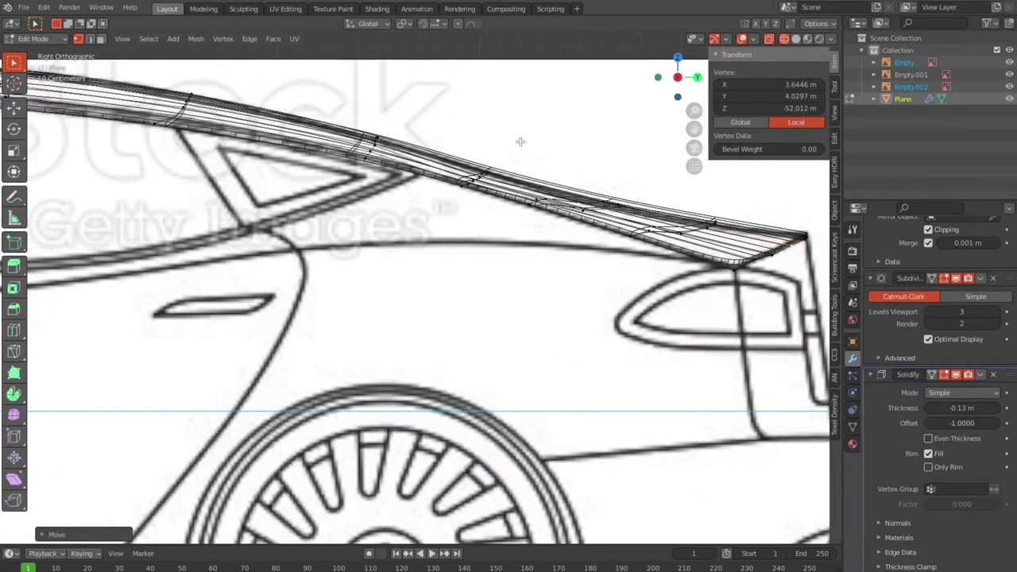
alt+click(429, 198)
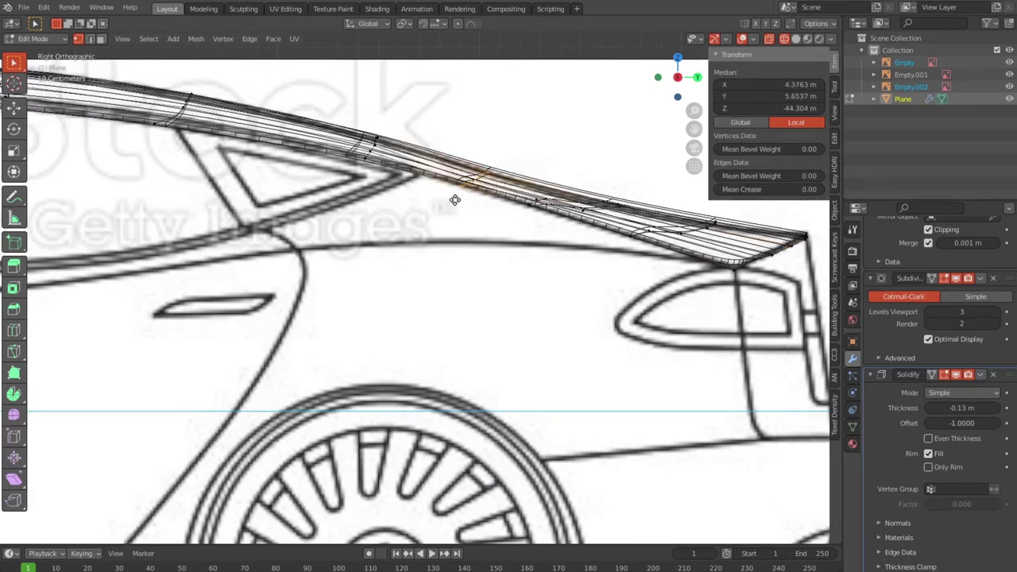
key(g)
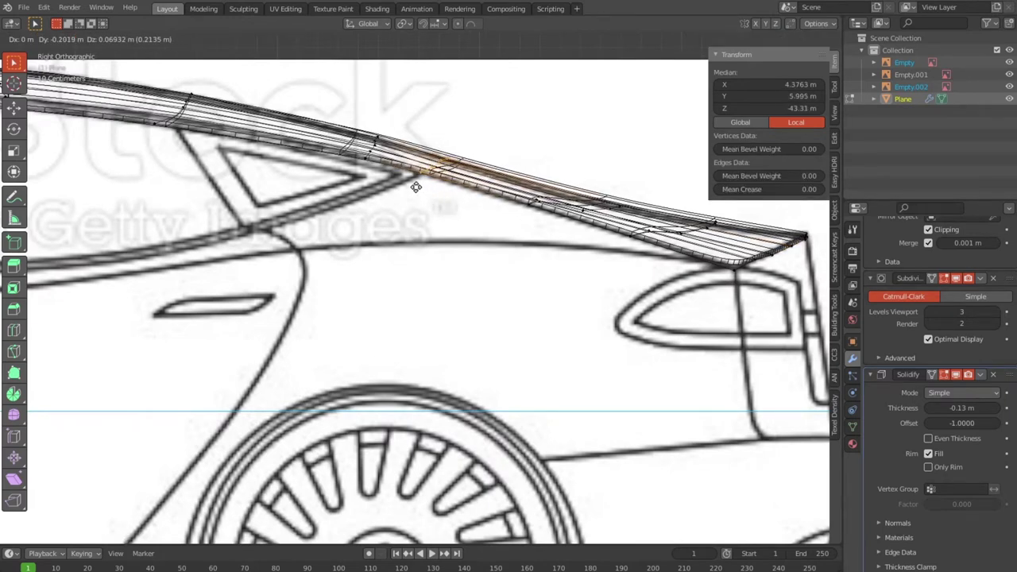
click(416, 187)
scroll(473, 223, down, 3)
key(KP_7)
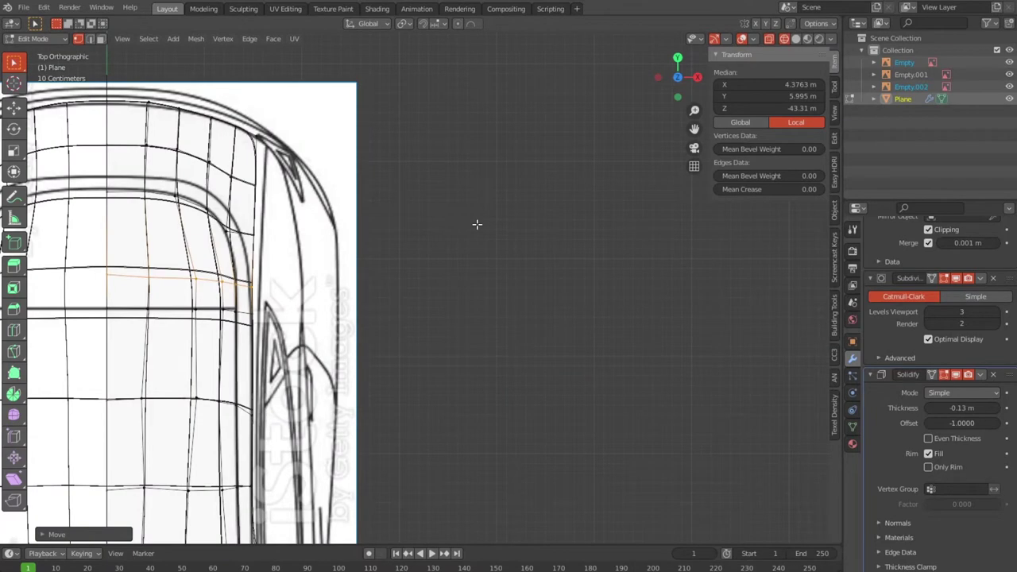
In top view, move a rear roof-corner vertex outward onto the blueprint outline.
scroll(477, 225, down, 3)
scroll(487, 250, down, 2)
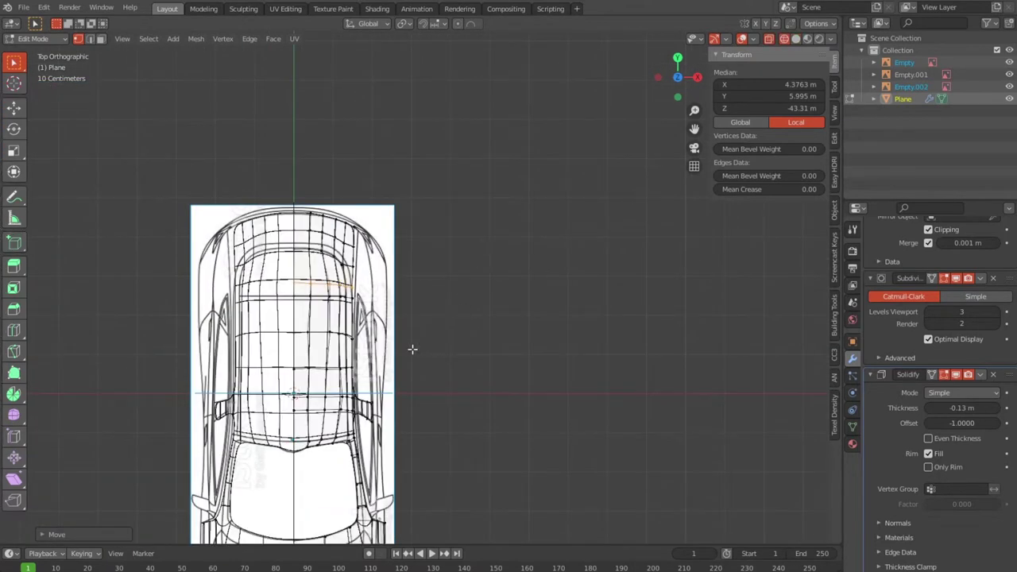
shift+middle_drag(412, 349, 453, 345)
scroll(449, 338, up, 3)
scroll(442, 318, up, 1)
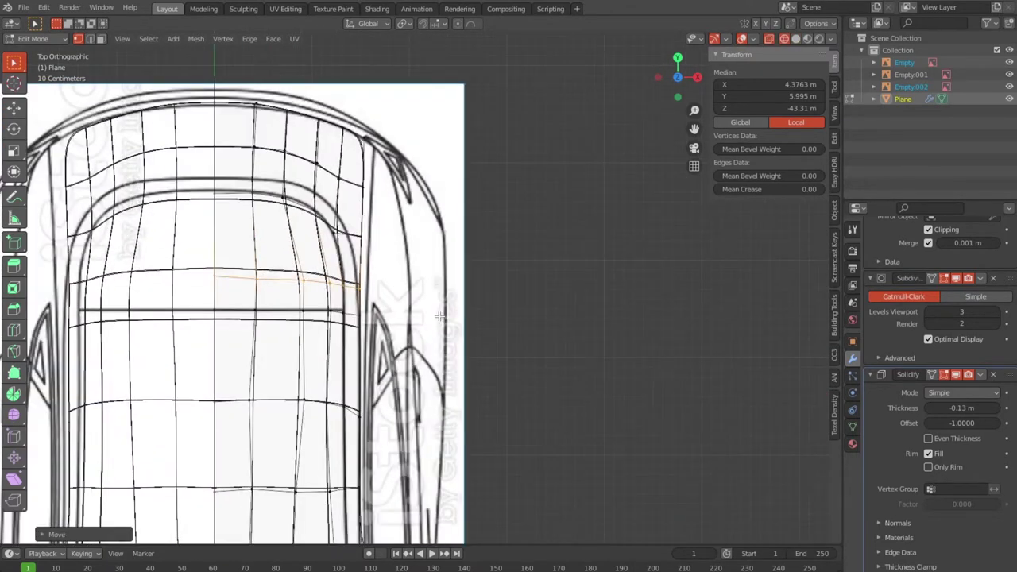
scroll(439, 316, up, 2)
scroll(425, 317, up, 1)
scroll(457, 318, up, 1)
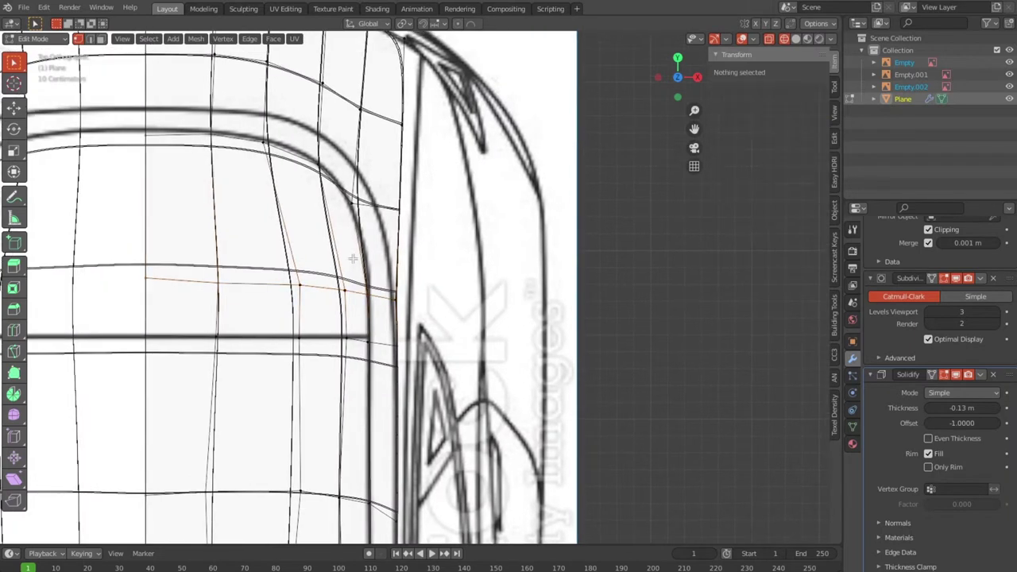
drag(255, 116, 290, 185)
key(g)
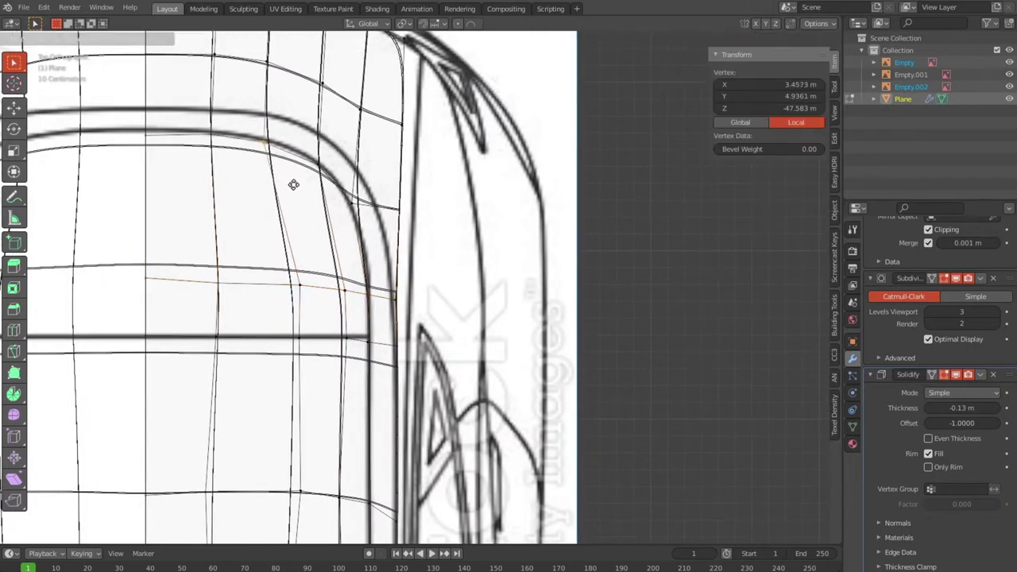
click(303, 181)
click(340, 194)
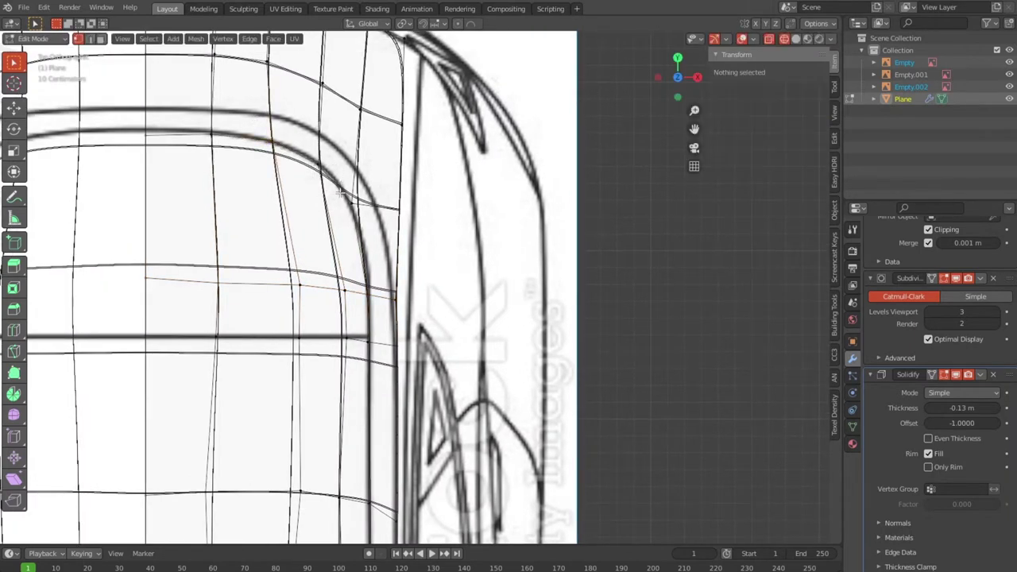
Move a second roof-corner vertex onto the top blueprint outline.
click(352, 203)
key(g)
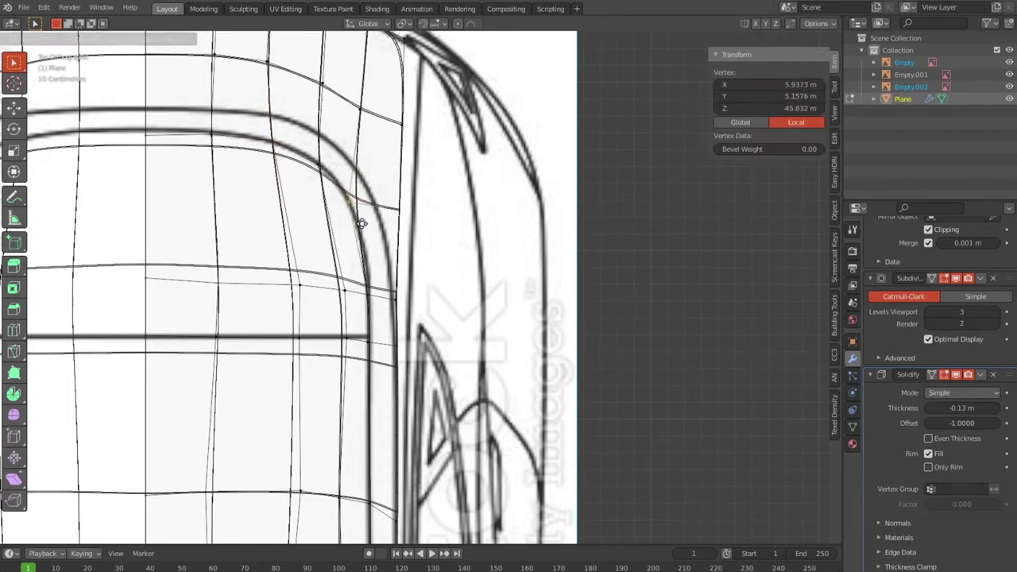
click(362, 220)
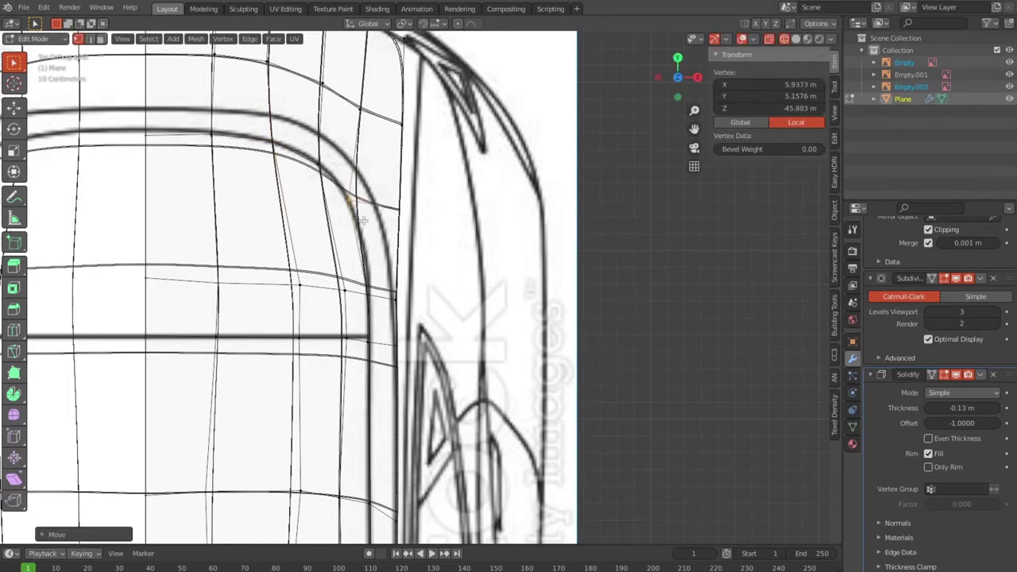
scroll(413, 230, down, 5)
scroll(433, 243, down, 3)
scroll(433, 243, down, 2)
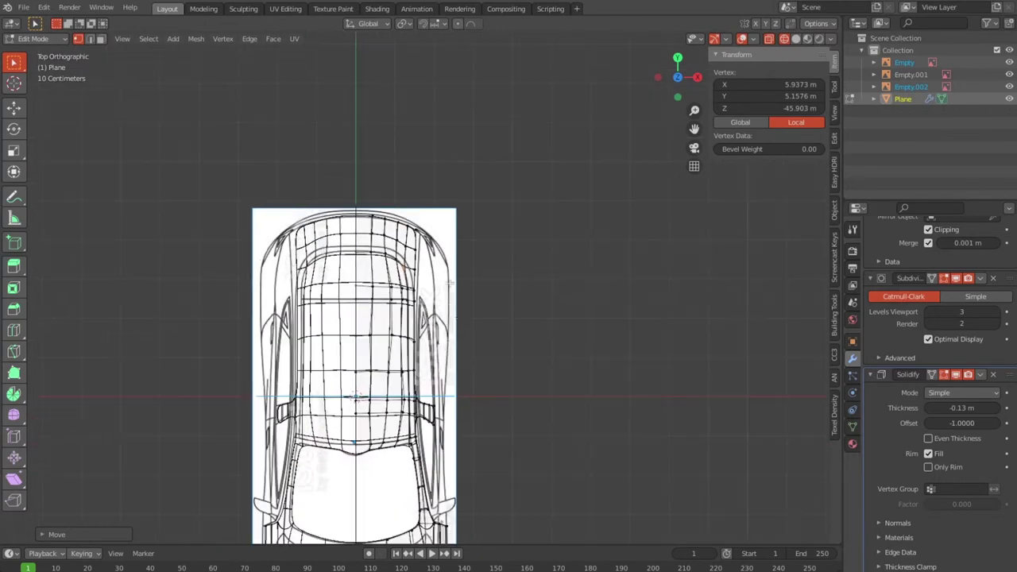
middle_drag(433, 242, 350, 246)
key(KP_3)
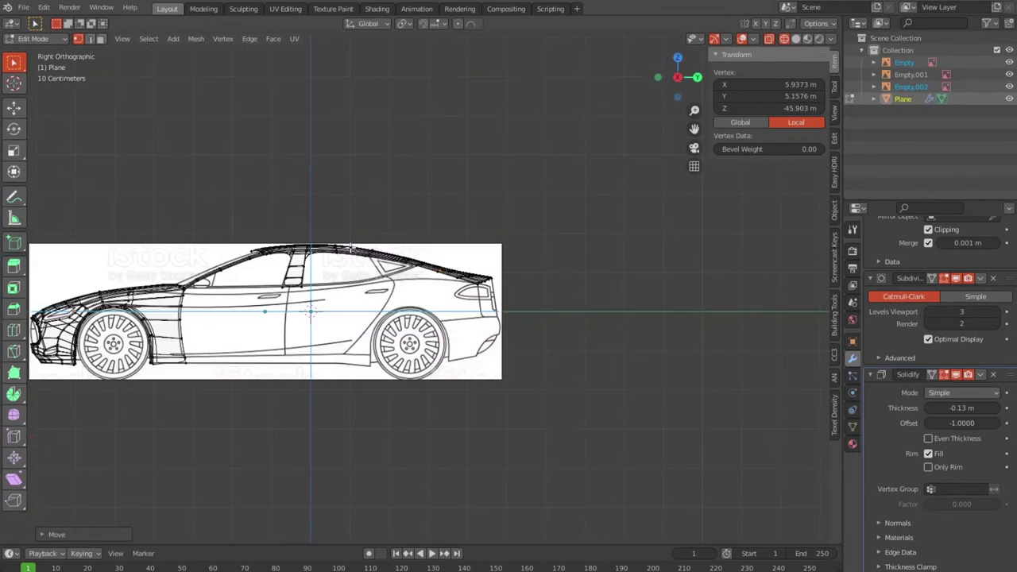
Raise the B-pillar's lower window edge slightly upward in edge select mode.
scroll(411, 294, up, 3)
scroll(415, 294, up, 1)
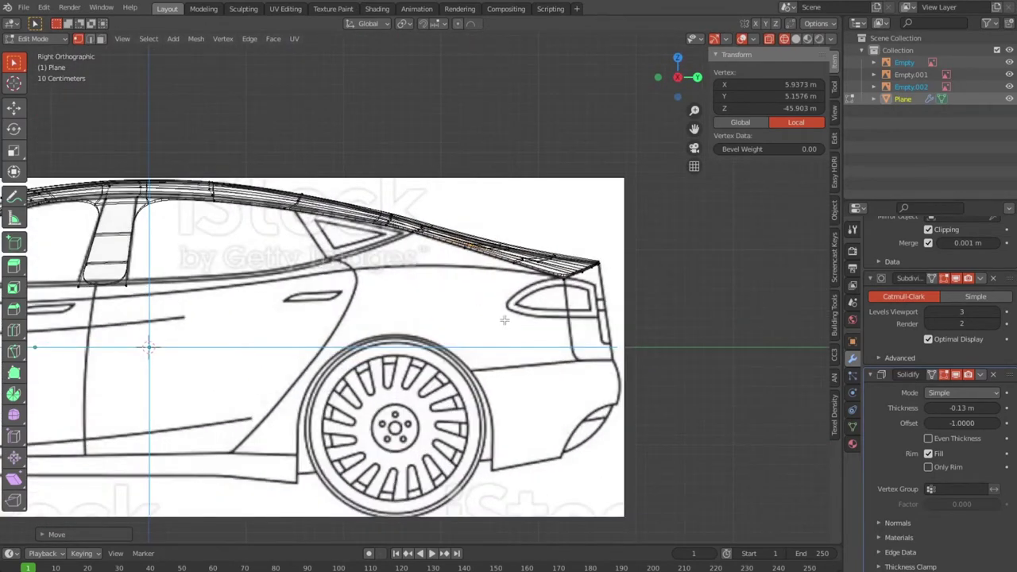
scroll(617, 294, up, 1)
scroll(430, 302, up, 2)
scroll(395, 327, up, 2)
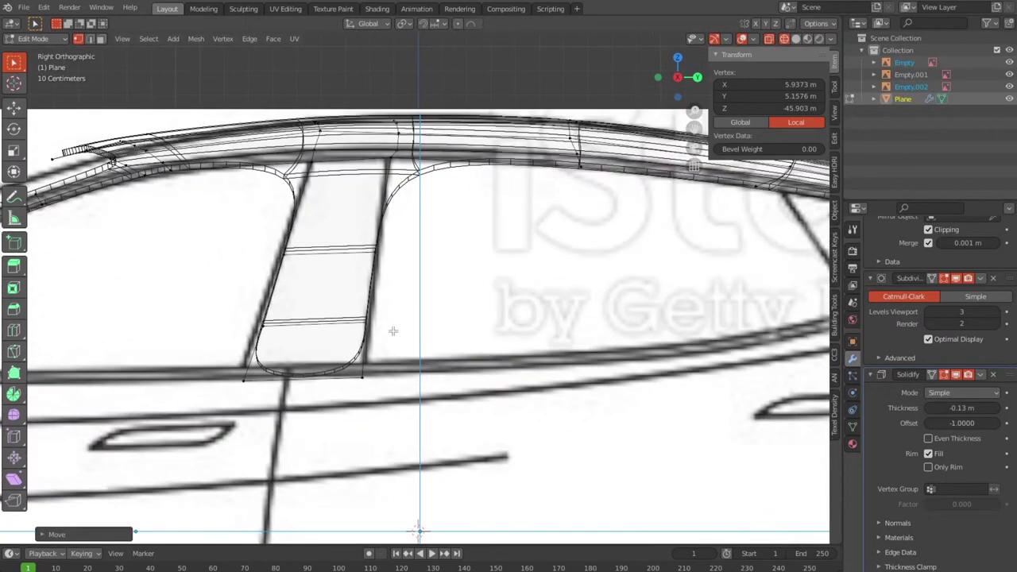
click(312, 380)
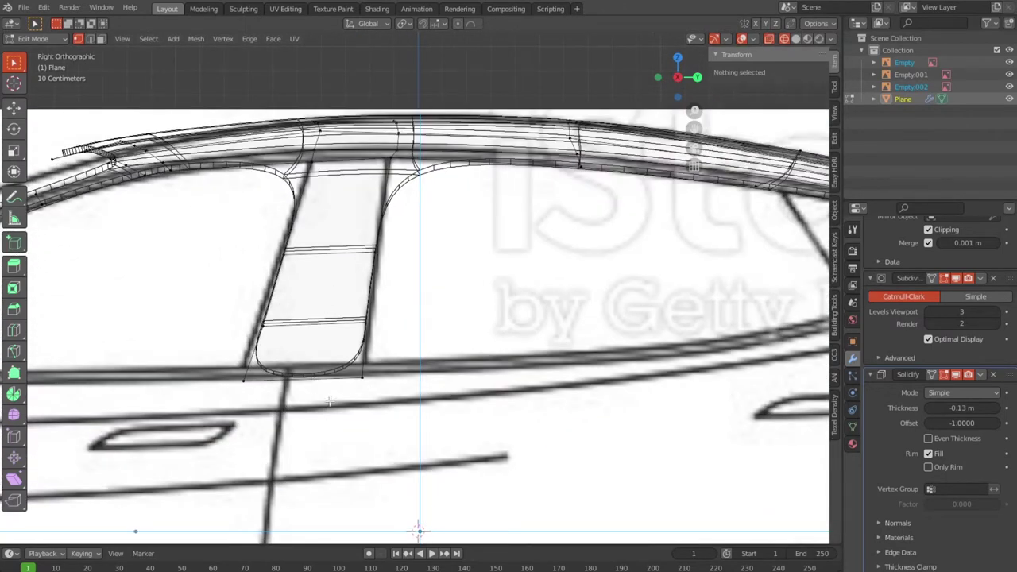
key(2)
click(320, 380)
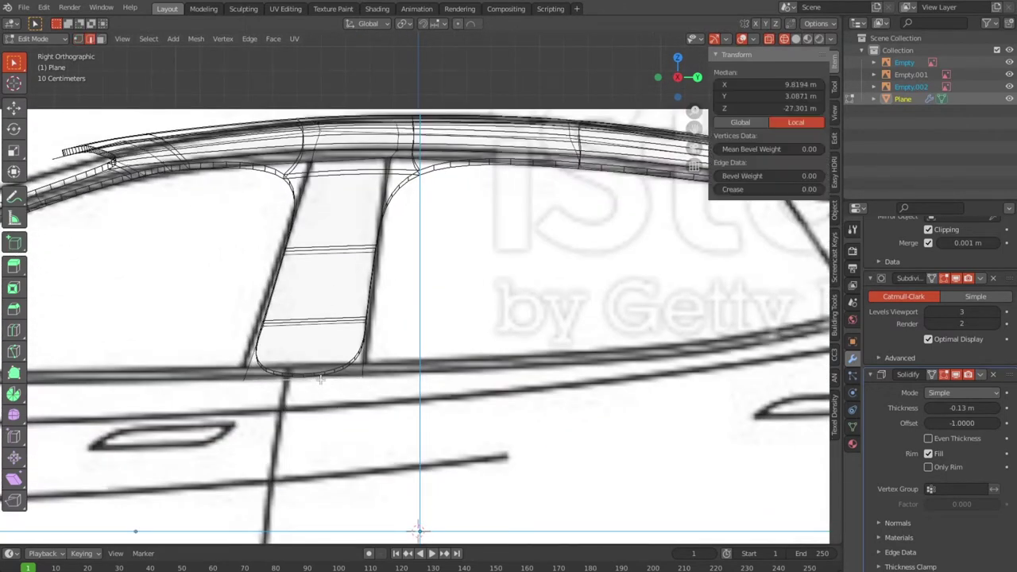
key(g)
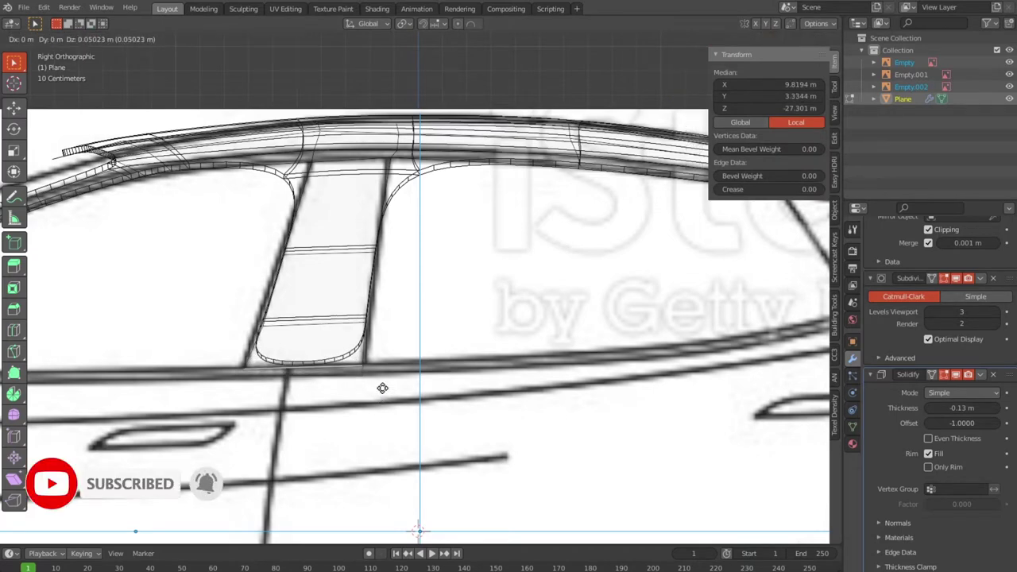
click(382, 387)
Add two edge loops across the B-pillar, then orbit to view the car in perspective.
scroll(401, 366, down, 4)
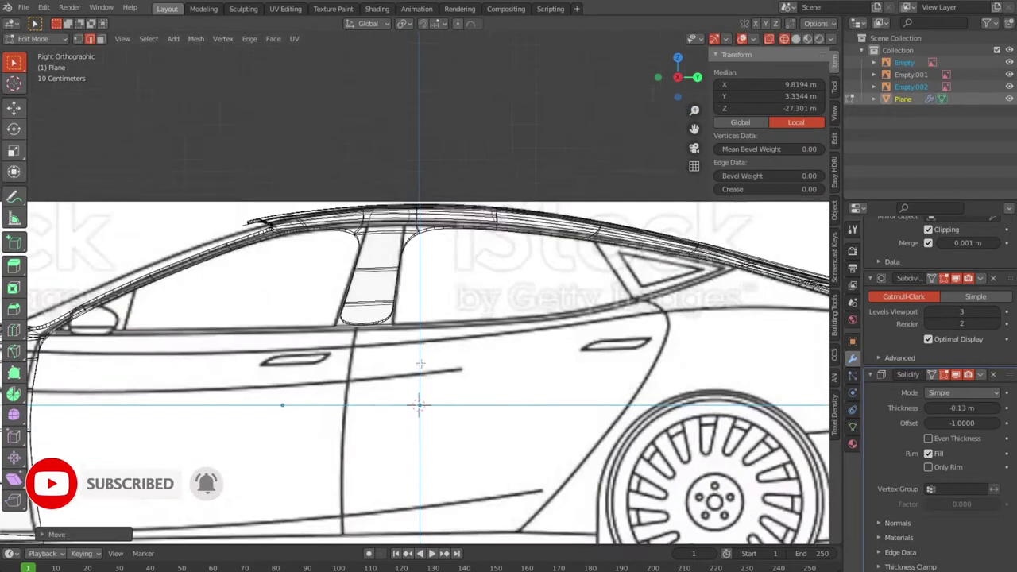
scroll(401, 366, down, 1)
shift+middle_drag(401, 367, 392, 385)
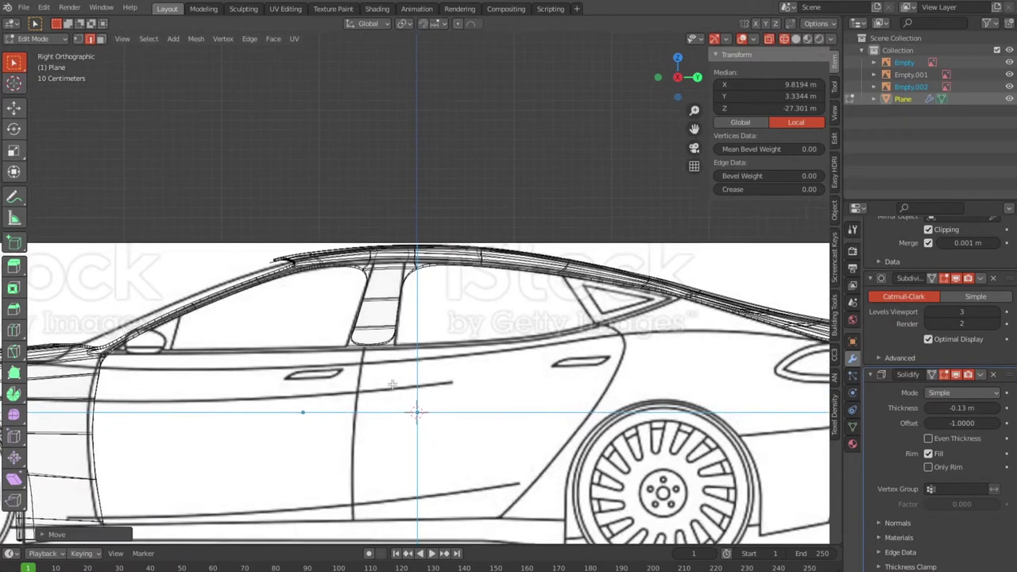
click(407, 290)
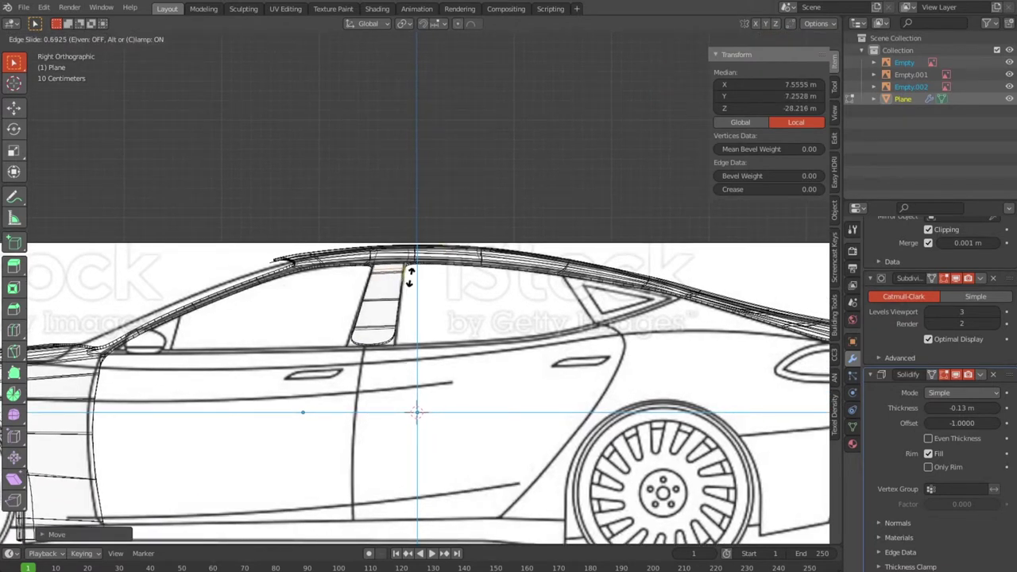
click(411, 275)
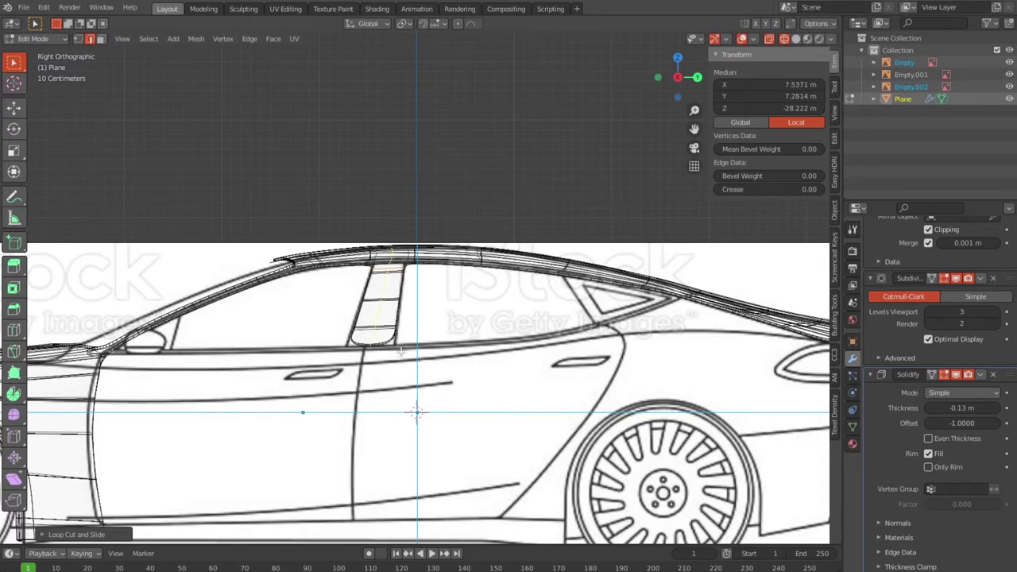
click(345, 340)
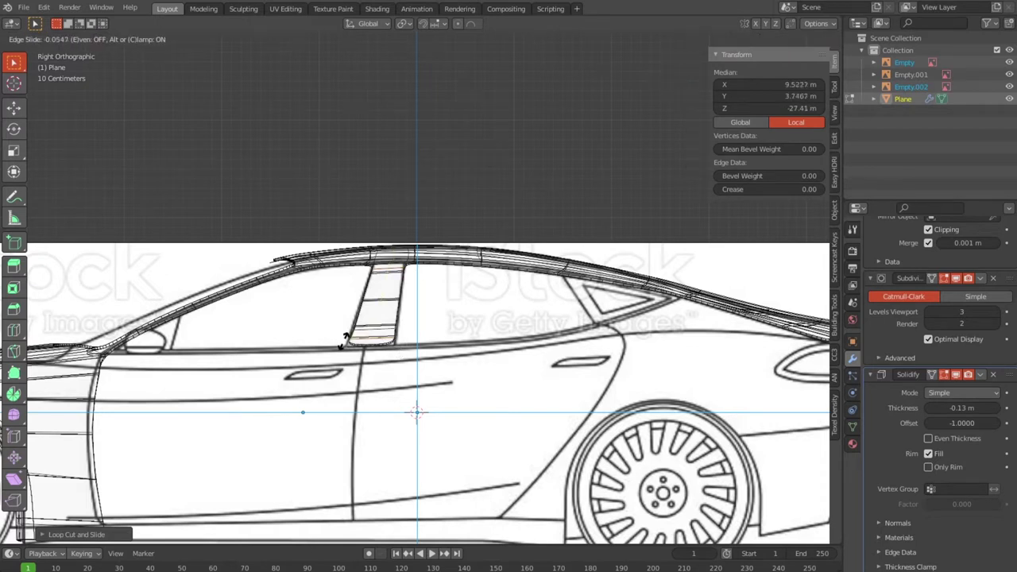
click(341, 350)
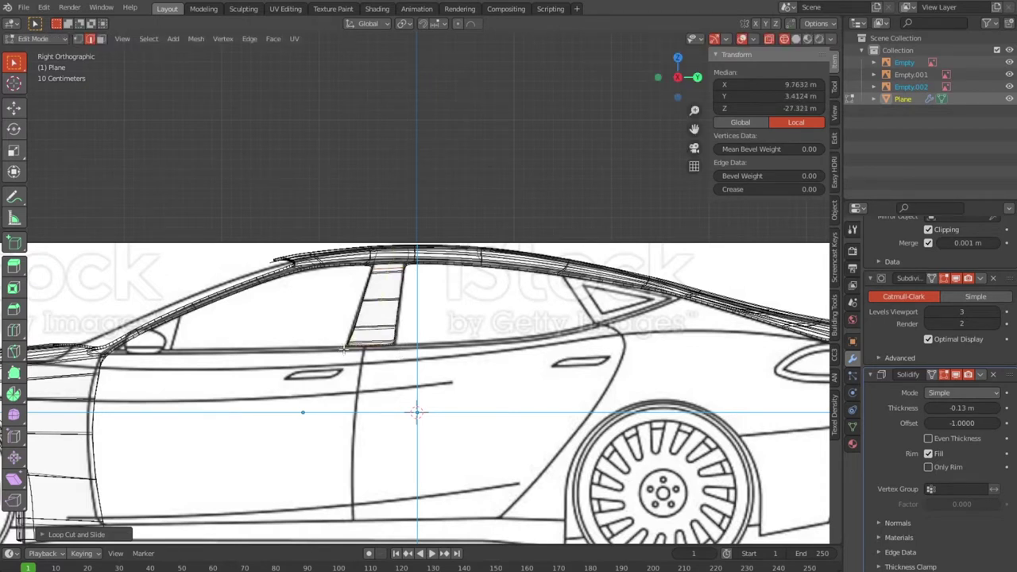
scroll(476, 382, down, 4)
mouse_move(477, 382)
middle_down()
mouse_move(555, 405)
mouse_move(633, 390)
mouse_move(472, 411)
mouse_move(312, 374)
mouse_move(574, 386)
mouse_move(577, 371)
mouse_move(541, 364)
middle_up()
scroll(577, 370, down, 3)
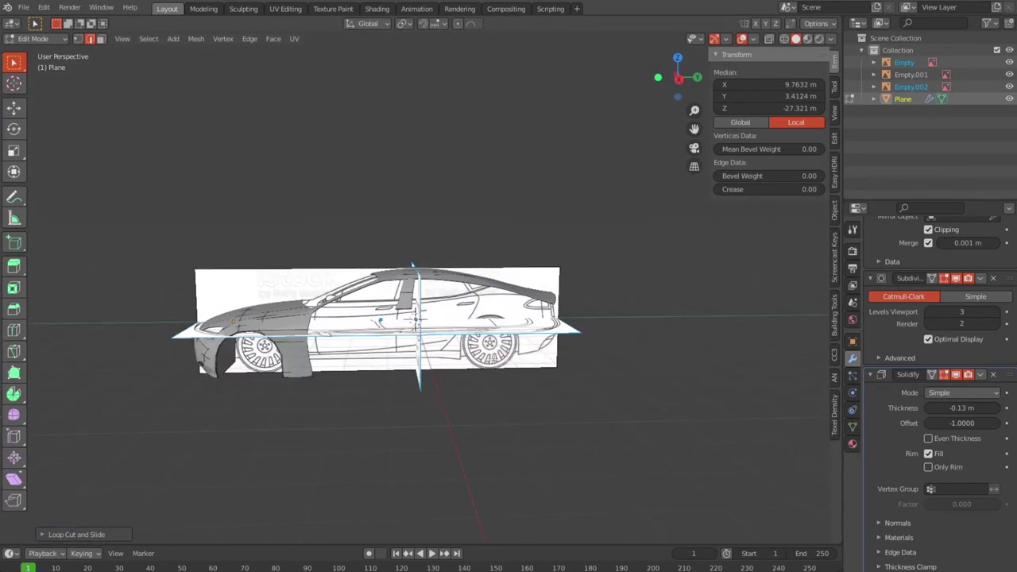
Frame the front wheel and fender in right-side view and display the mesh as wireframe.
key(KP_3)
scroll(493, 359, up, 2)
scroll(466, 361, up, 4)
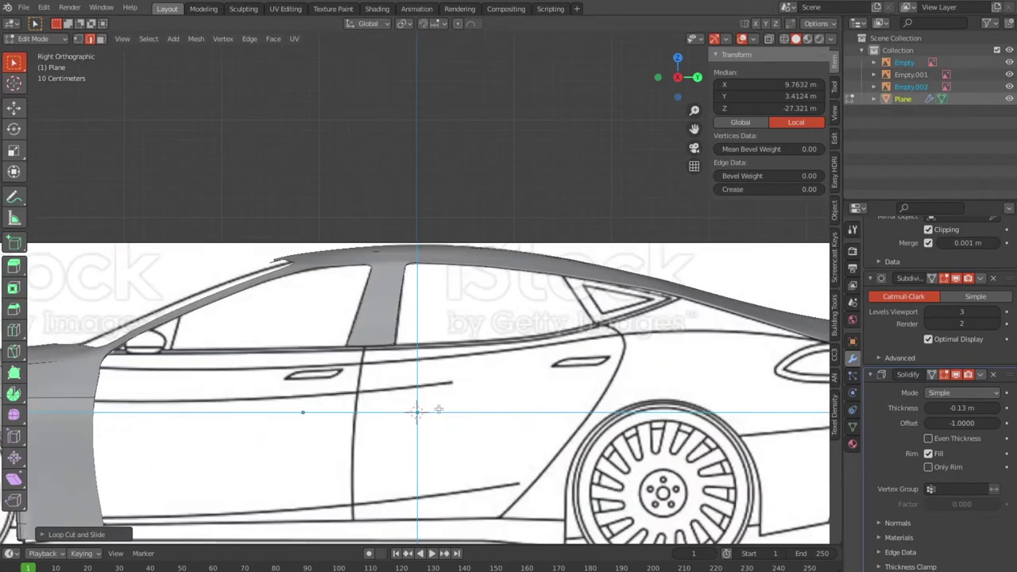
scroll(439, 409, down, 1)
shift+middle_drag(440, 409, 491, 345)
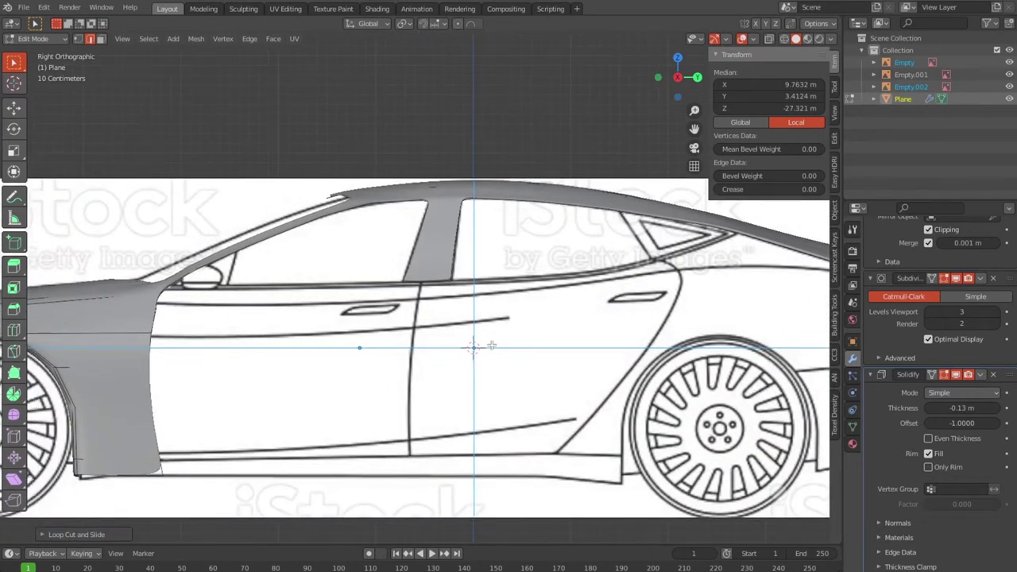
scroll(491, 345, down, 1)
scroll(491, 345, down, 1)
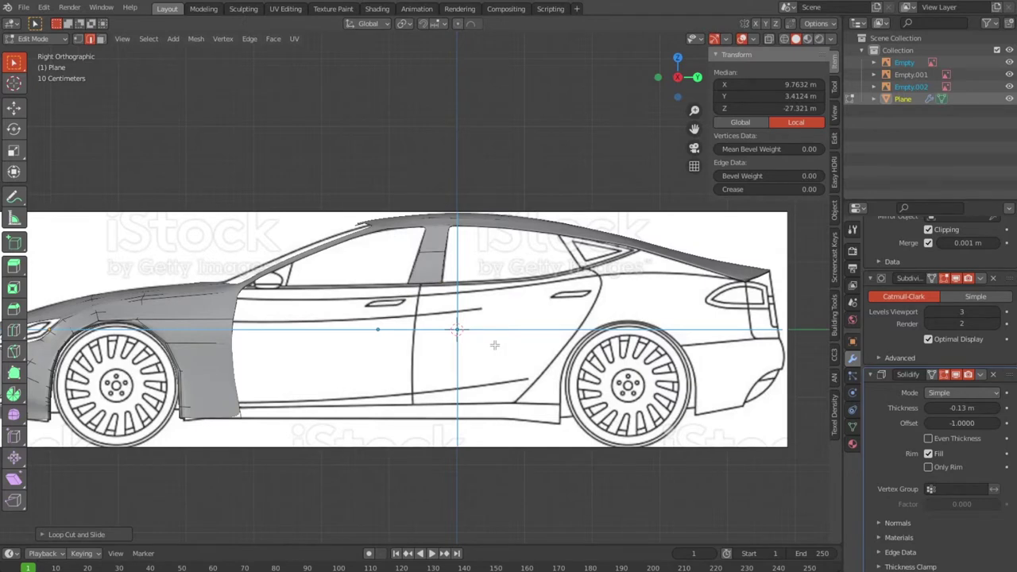
scroll(345, 466, up, 2)
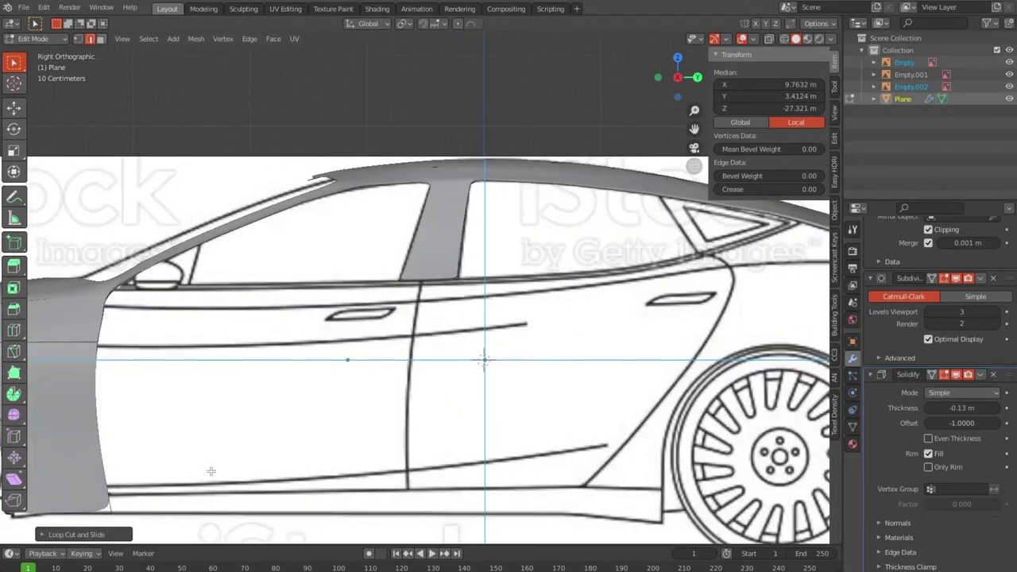
shift+middle_drag(212, 470, 556, 317)
scroll(553, 316, up, 2)
key(Tab)
key(Tab)
key(shift+z)
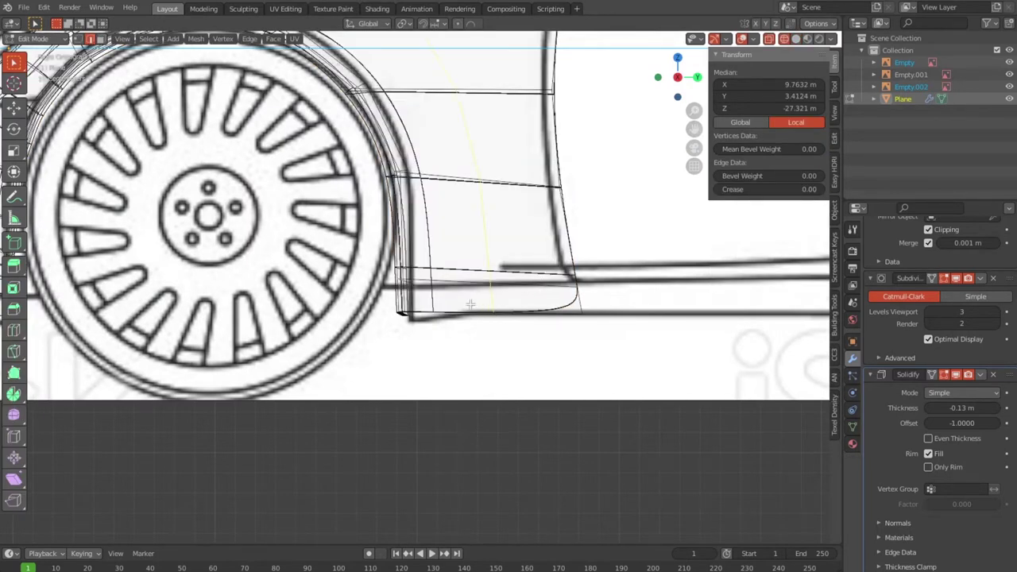
Loop-cut along the fender bottom, slide it lower, and check it in Object Mode.
drag(374, 296, 379, 310)
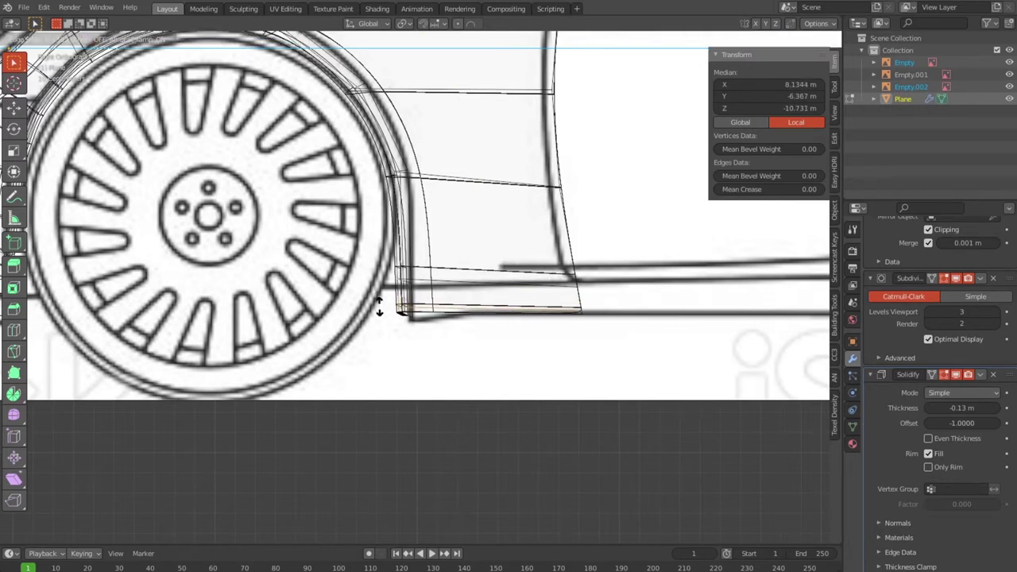
drag(379, 310, 380, 313)
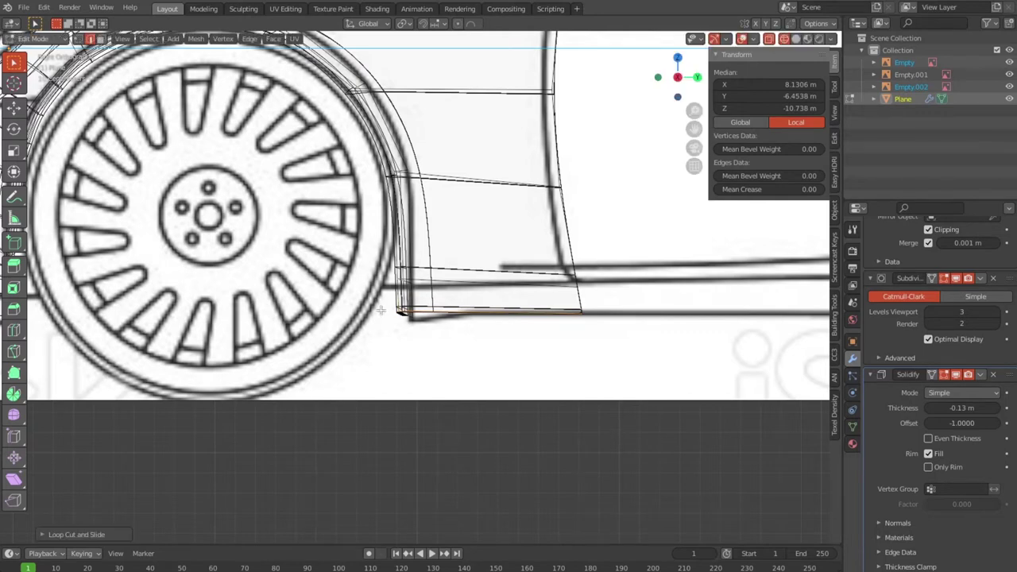
key(Tab)
scroll(592, 374, down, 2)
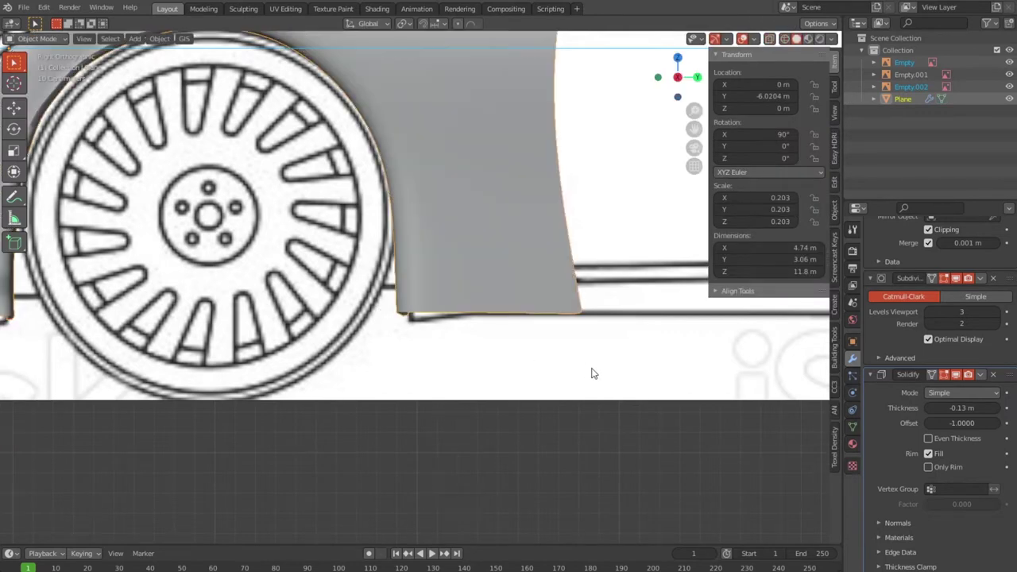
scroll(591, 373, down, 2)
scroll(592, 374, down, 2)
scroll(592, 374, up, 1)
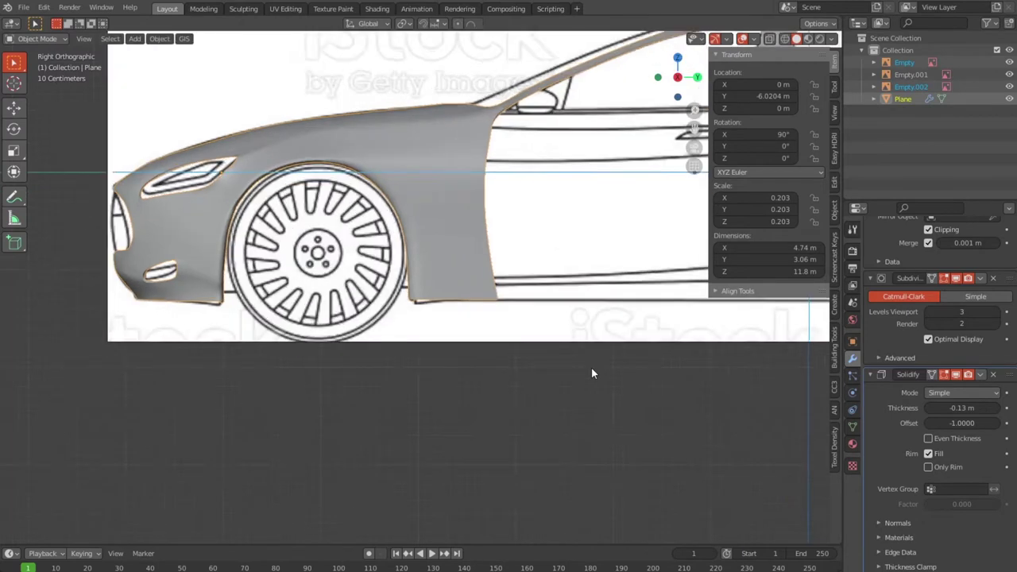
scroll(591, 374, up, 1)
scroll(504, 368, up, 1)
scroll(536, 390, up, 2)
scroll(536, 389, up, 2)
key(Tab)
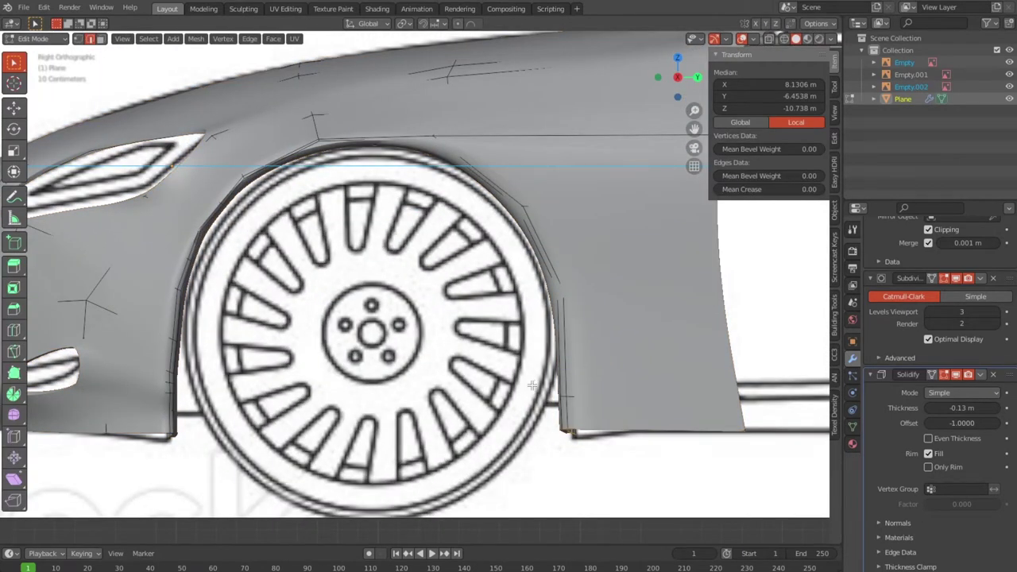
Select edges on the front fender arch and orbit around the wheel arch.
scroll(355, 369, up, 1)
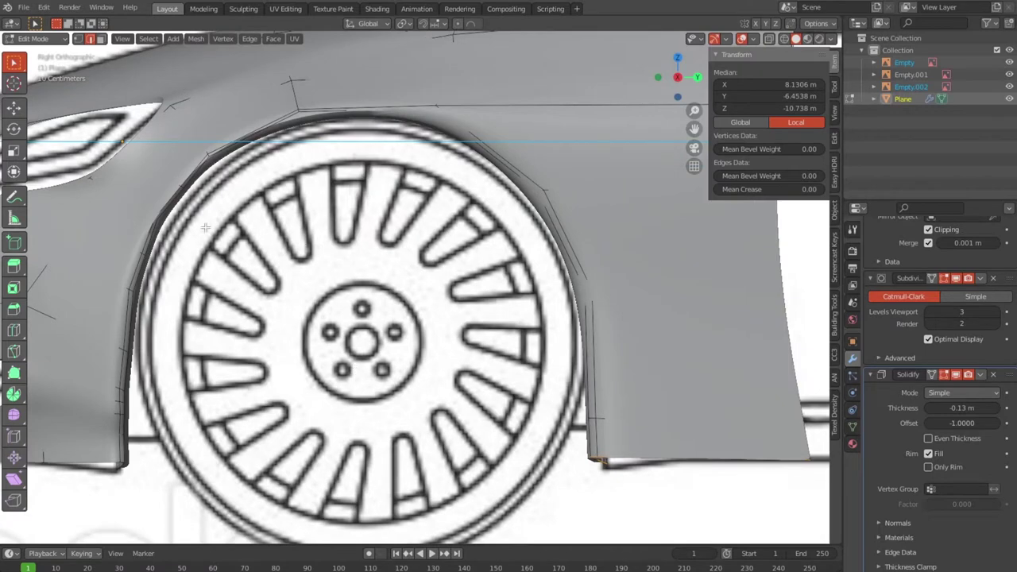
click(131, 382)
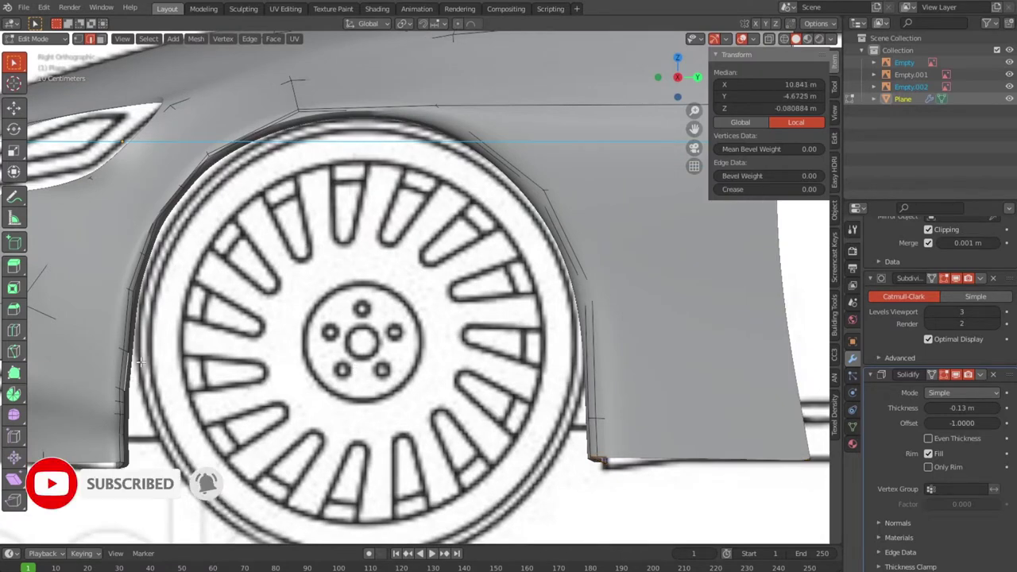
click(133, 342)
scroll(146, 397, up, 2)
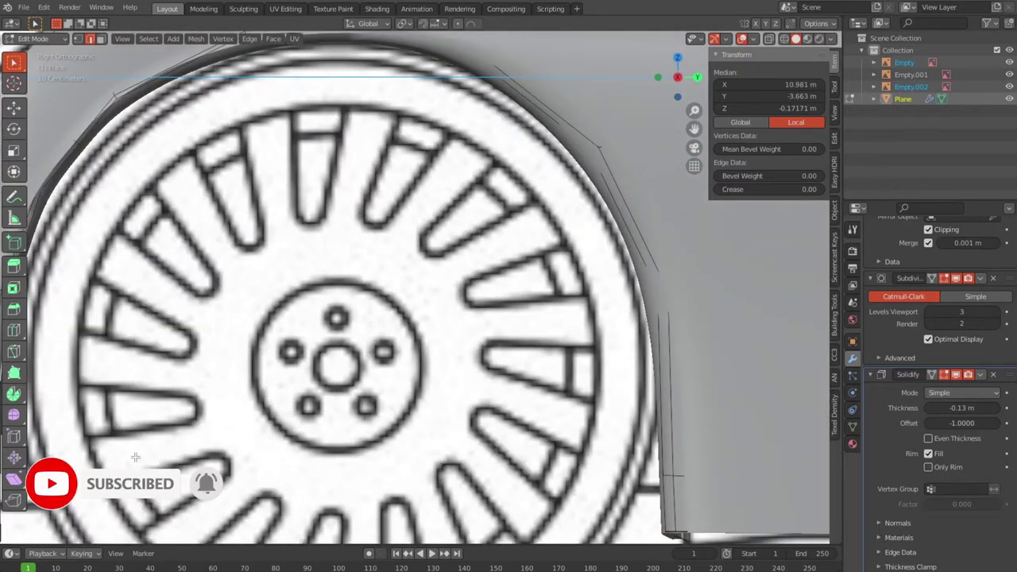
shift+middle_drag(146, 397, 240, 357)
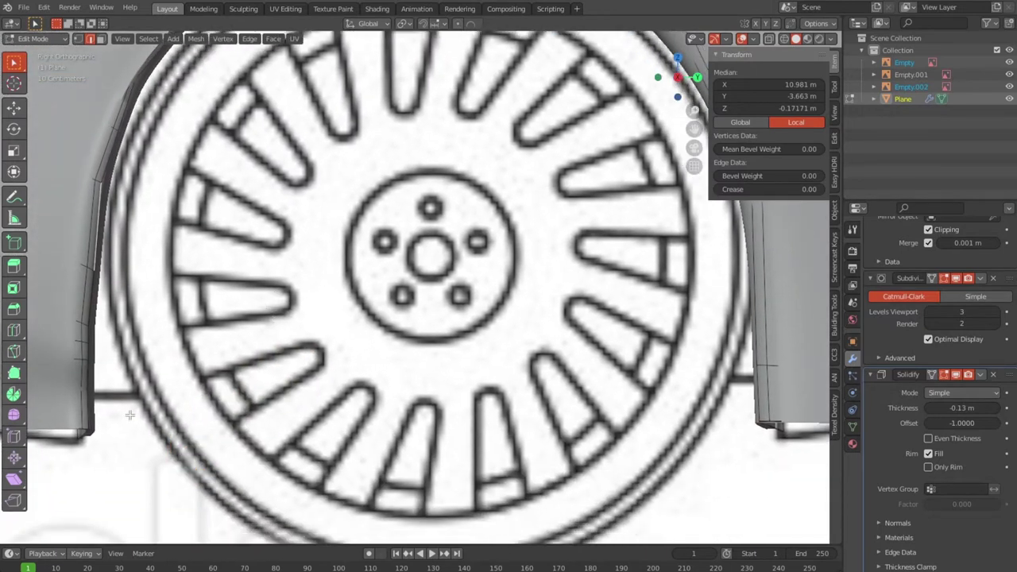
scroll(130, 415, down, 5)
mouse_move(129, 415)
middle_down()
mouse_move(195, 387)
mouse_move(195, 377)
mouse_move(240, 371)
middle_up()
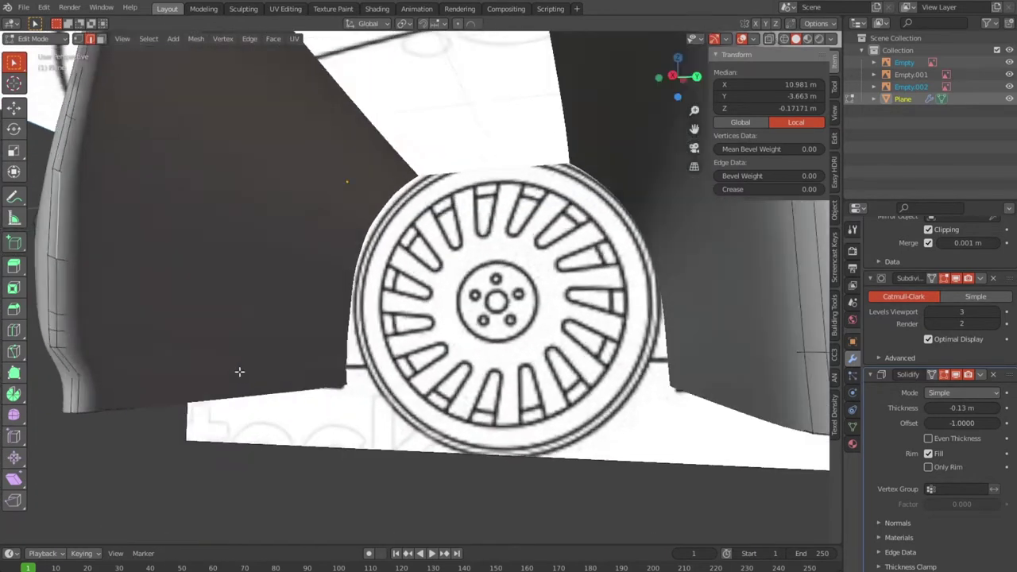
scroll(240, 371, down, 2)
mouse_move(200, 331)
middle_down()
mouse_move(198, 345)
mouse_move(216, 337)
middle_up()
scroll(217, 337, up, 2)
scroll(208, 336, up, 2)
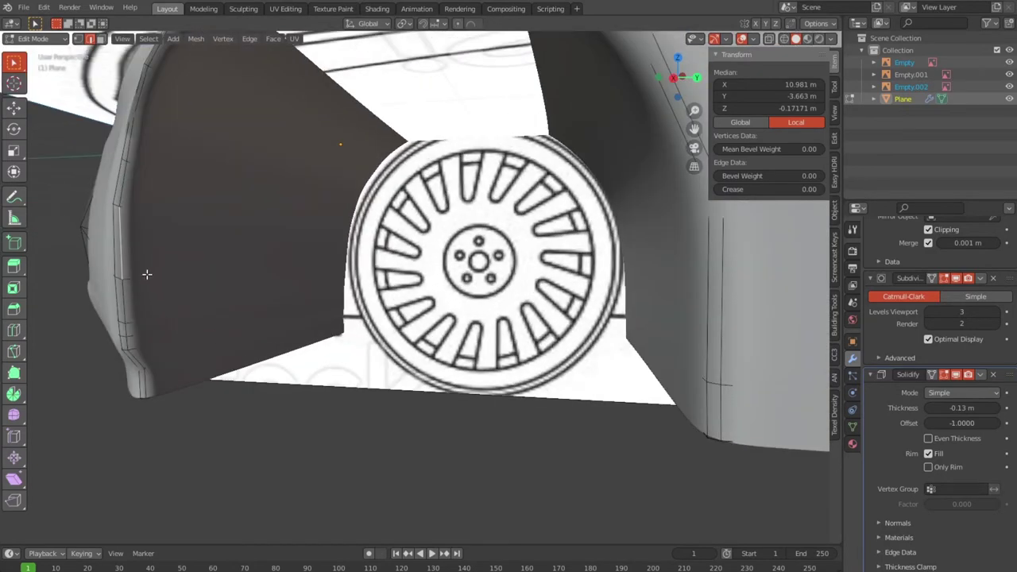
In wireframe, orbit beneath the car and pick the edge loop along the side sill.
key(shift+z)
middle_drag(182, 320, 220, 352)
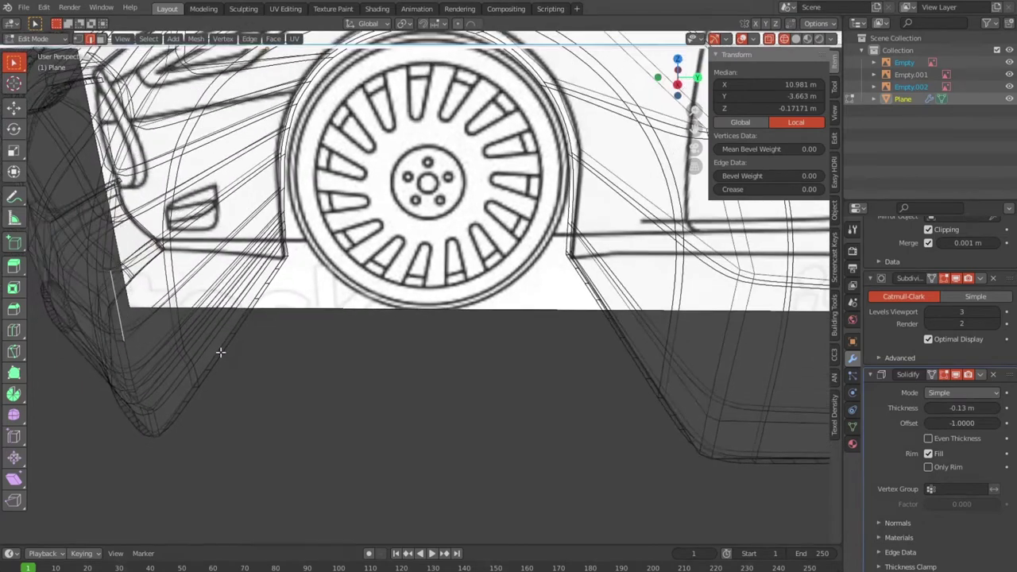
click(173, 319)
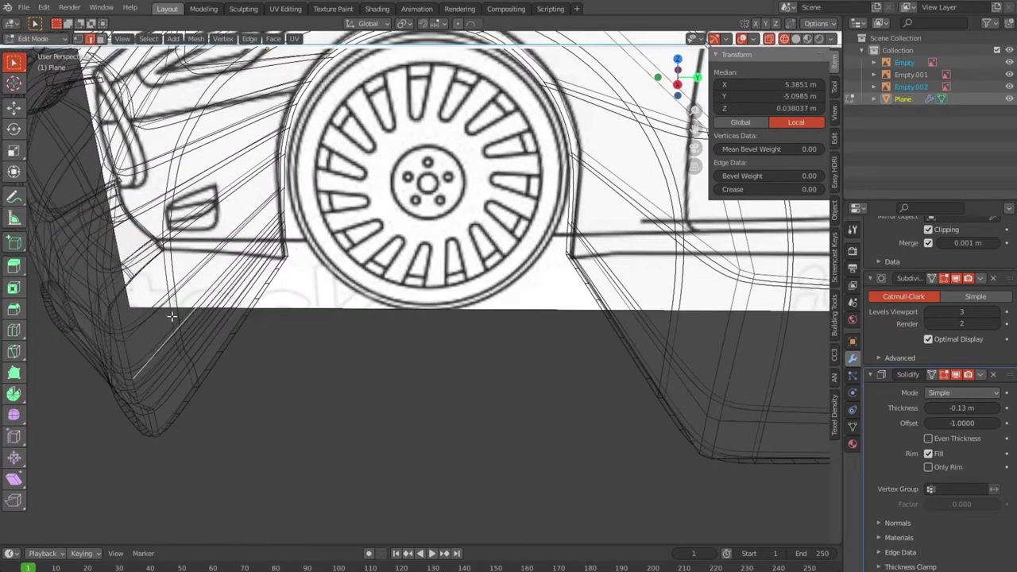
click(172, 312)
click(189, 367)
mouse_move(188, 366)
middle_down()
mouse_move(215, 382)
mouse_move(204, 364)
middle_up()
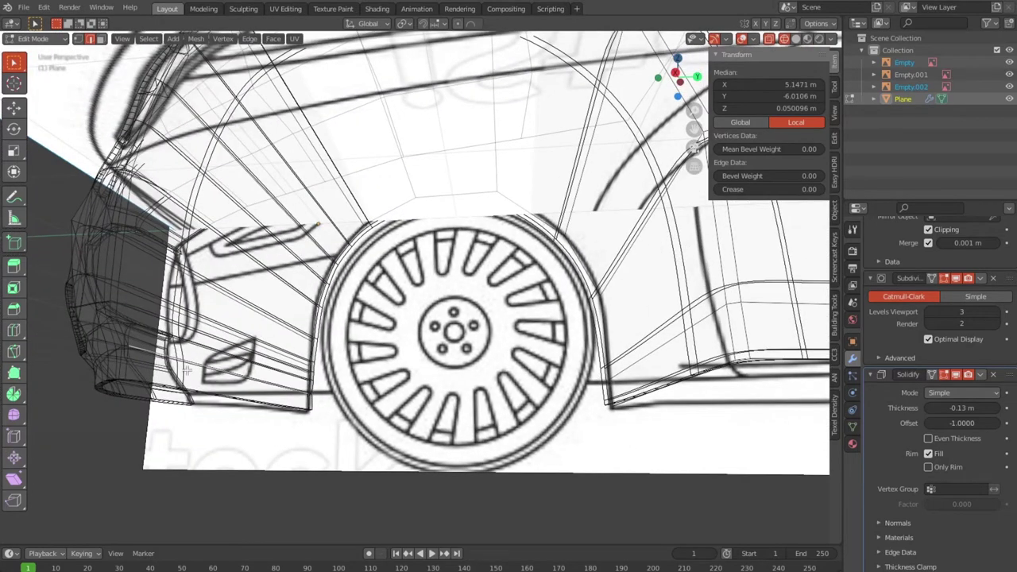
click(182, 370)
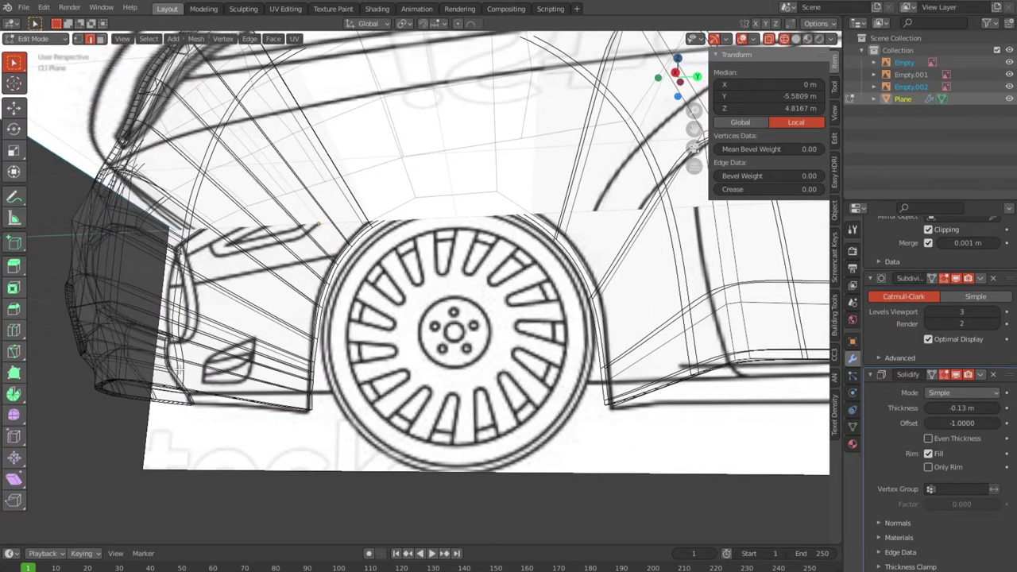
mouse_move(214, 378)
middle_down()
mouse_move(345, 330)
mouse_move(434, 363)
mouse_move(597, 313)
mouse_move(596, 322)
middle_up()
click(606, 326)
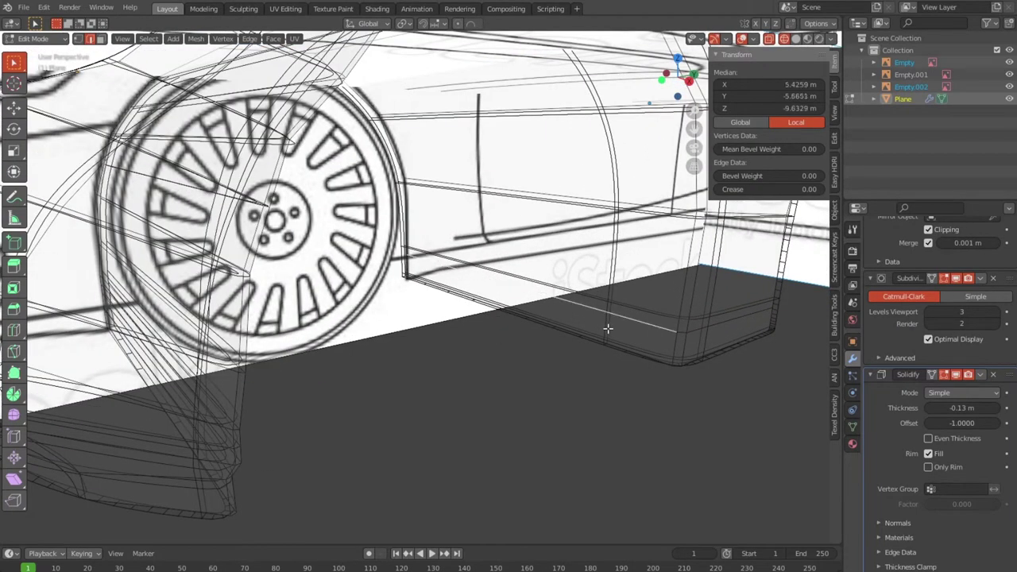
alt+click(647, 310)
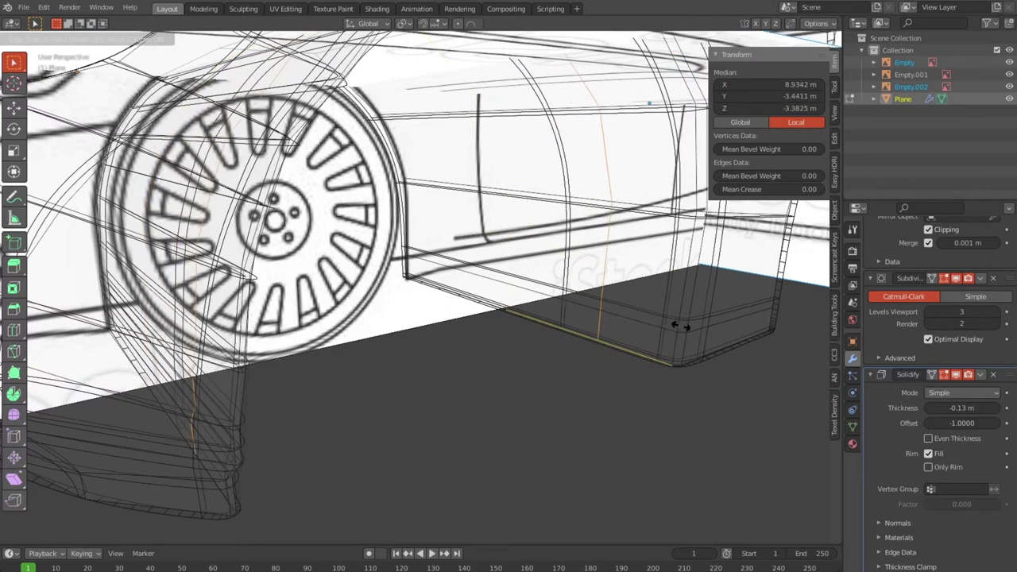
Confirm the sill loop cut and return to an X-ray right-side view of the fender.
click(712, 347)
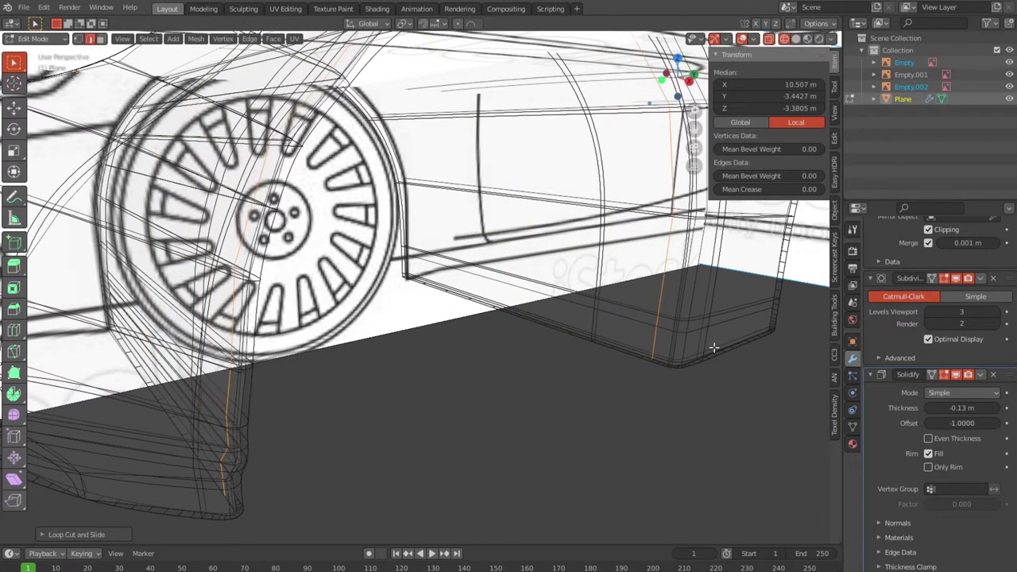
key(alt+z)
scroll(697, 347, down, 5)
mouse_move(697, 348)
middle_down()
mouse_move(602, 325)
mouse_move(590, 334)
mouse_move(450, 313)
mouse_move(564, 352)
middle_up()
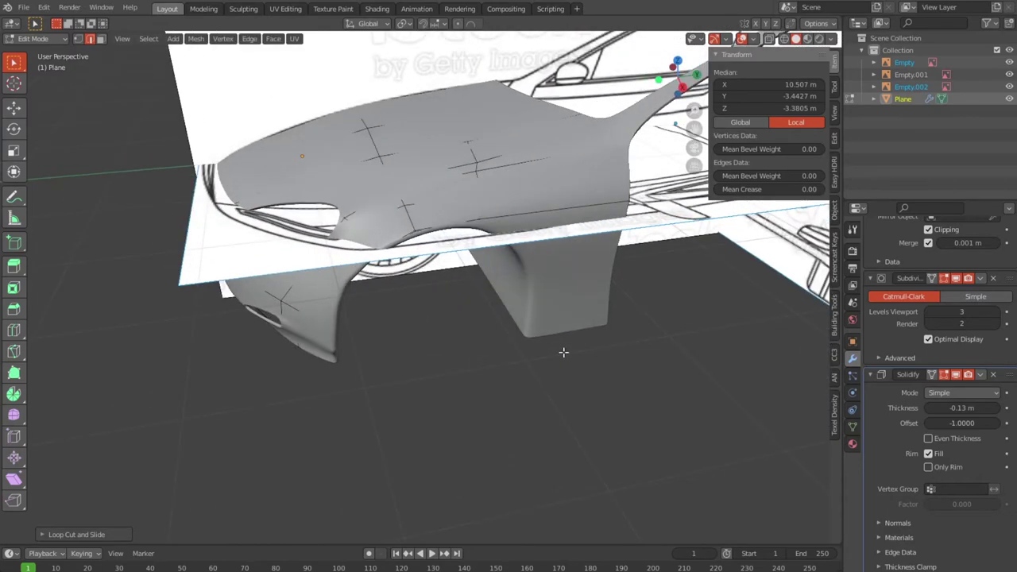
key(KP_3)
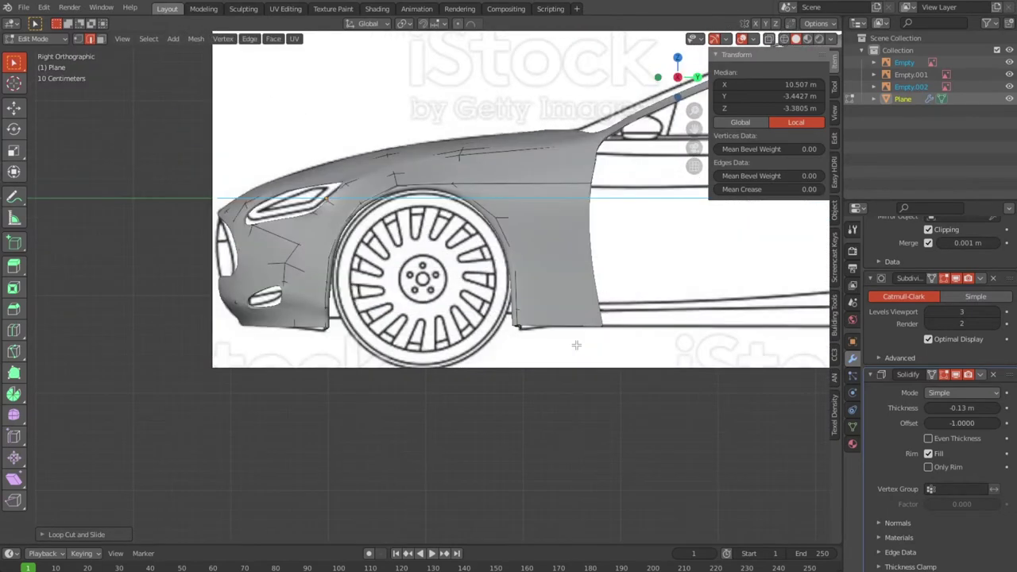
scroll(576, 345, up, 2)
scroll(575, 345, up, 2)
key(alt+z)
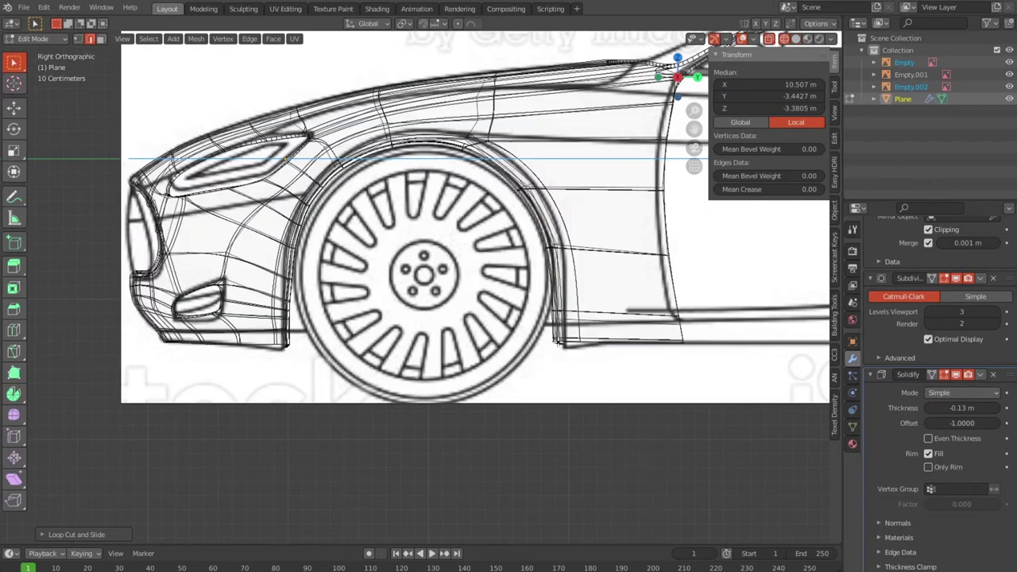
scroll(566, 343, up, 1)
scroll(561, 343, down, 1)
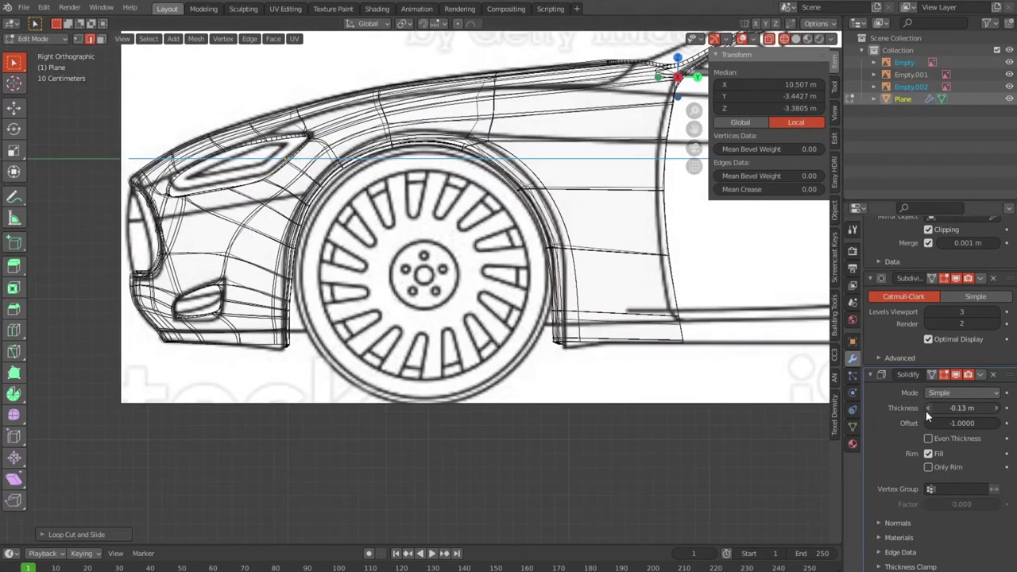
Turn off Edit Mode display for the Solidify and Subdivision Surface modifiers.
click(958, 374)
click(956, 279)
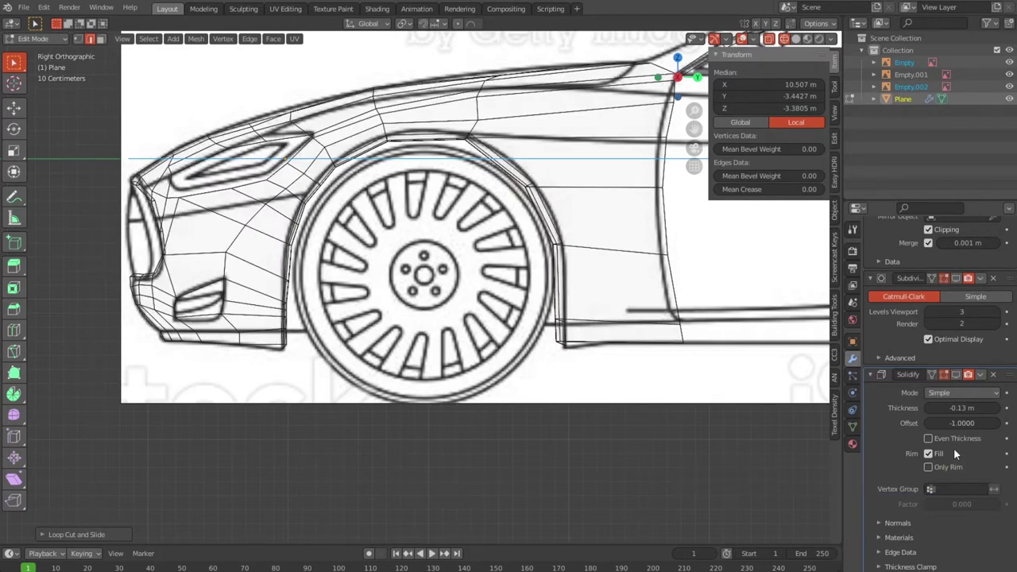
scroll(953, 449, up, 3)
scroll(954, 448, up, 2)
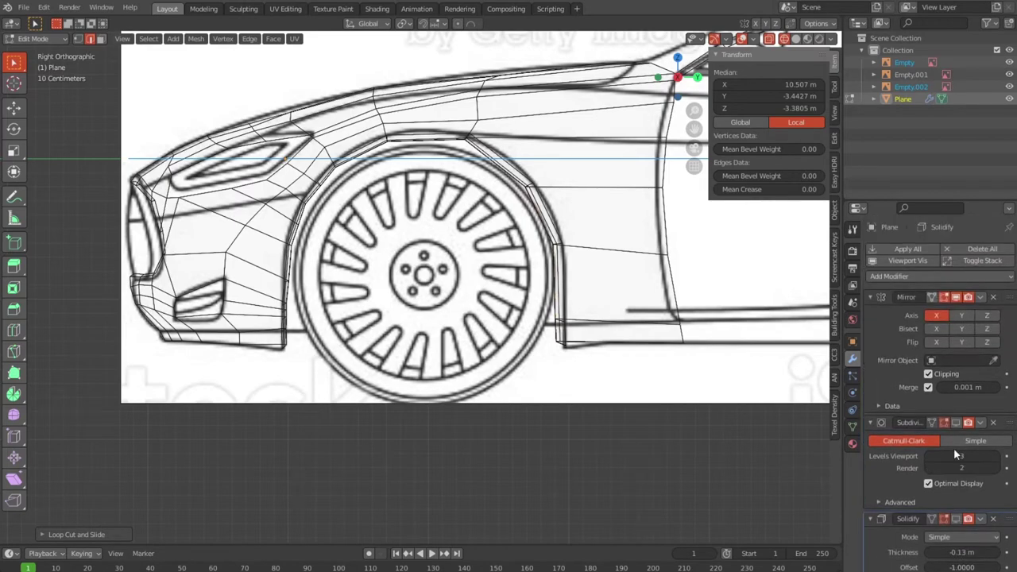
mouse_move(377, 366)
middle_down()
mouse_move(401, 404)
mouse_move(456, 397)
mouse_move(445, 371)
mouse_move(359, 326)
mouse_move(408, 364)
mouse_move(400, 344)
middle_up()
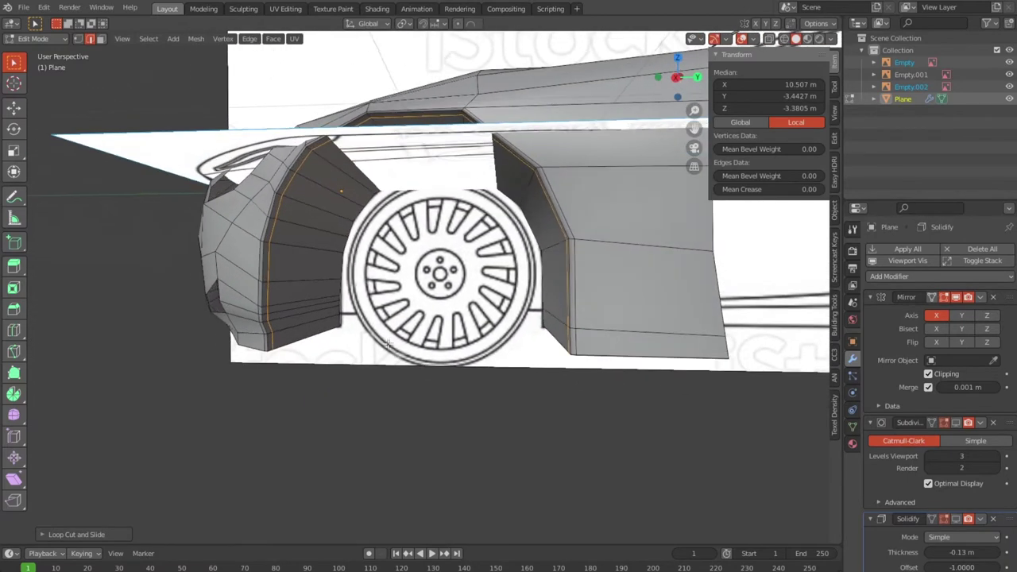
Select the front wheel-arch edge loop and scale it inward to about 0.94.
scroll(205, 347, up, 2)
click(179, 310)
alt+click(179, 306)
middle_drag(364, 370, 401, 372)
key(KP_3)
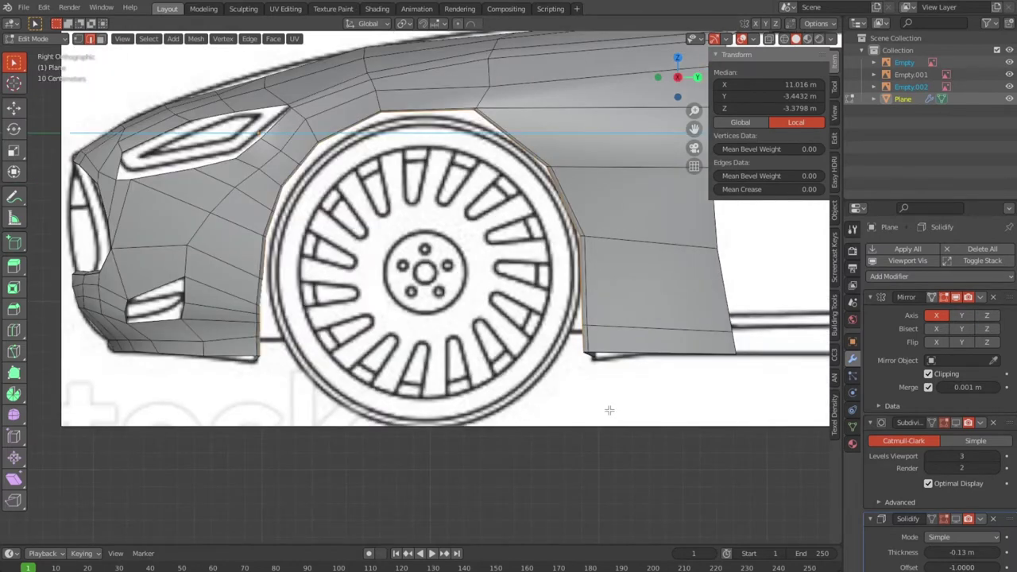
key(s)
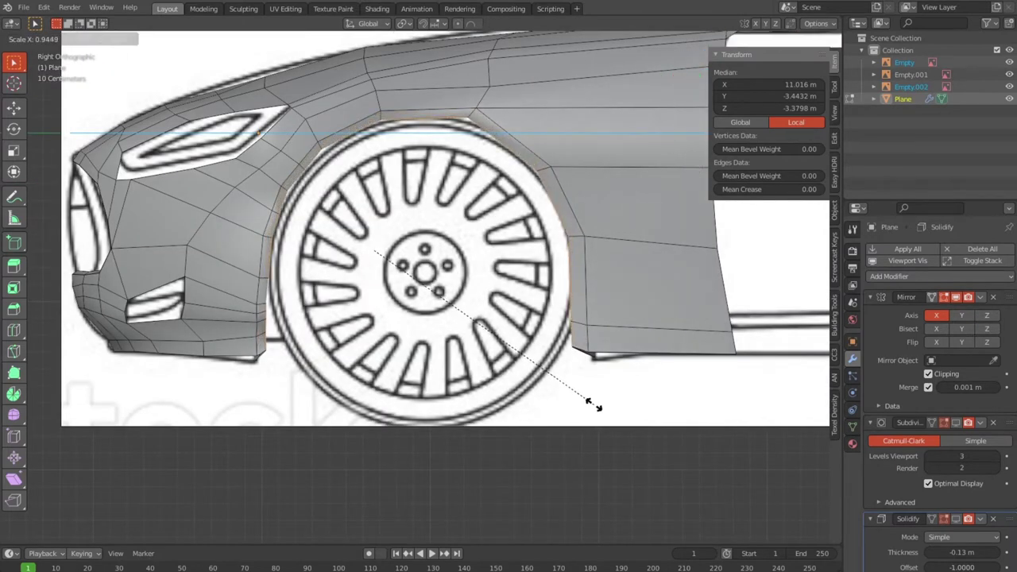
click(592, 406)
mouse_move(592, 406)
middle_down()
mouse_move(427, 348)
mouse_move(557, 381)
mouse_move(567, 400)
mouse_move(504, 372)
mouse_move(629, 327)
mouse_move(340, 401)
mouse_move(355, 395)
middle_up()
scroll(536, 386, down, 5)
key(KP_3)
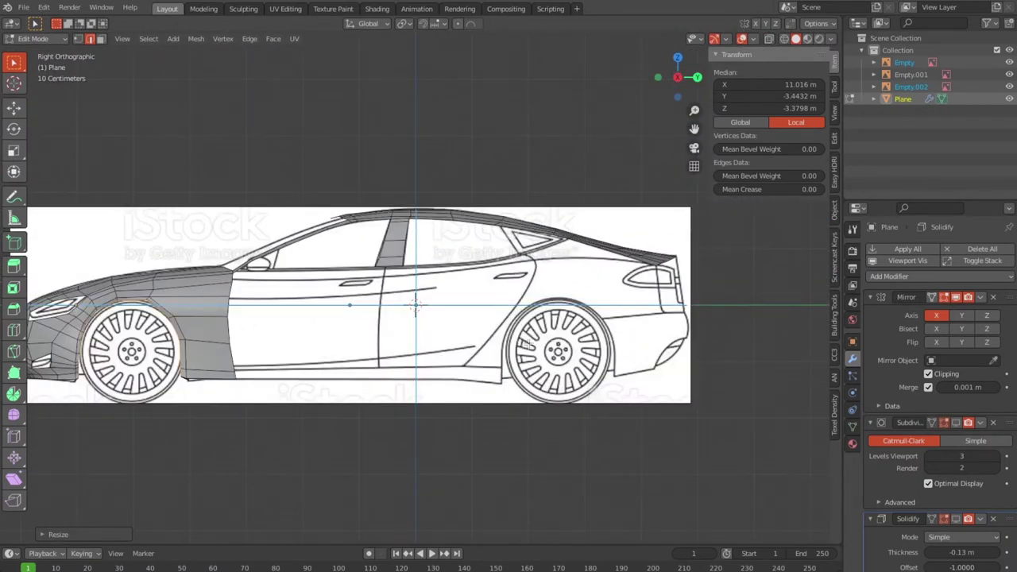
Switch to wireframe and zoom the right-side view in on the rear door and tail.
key(KP_7)
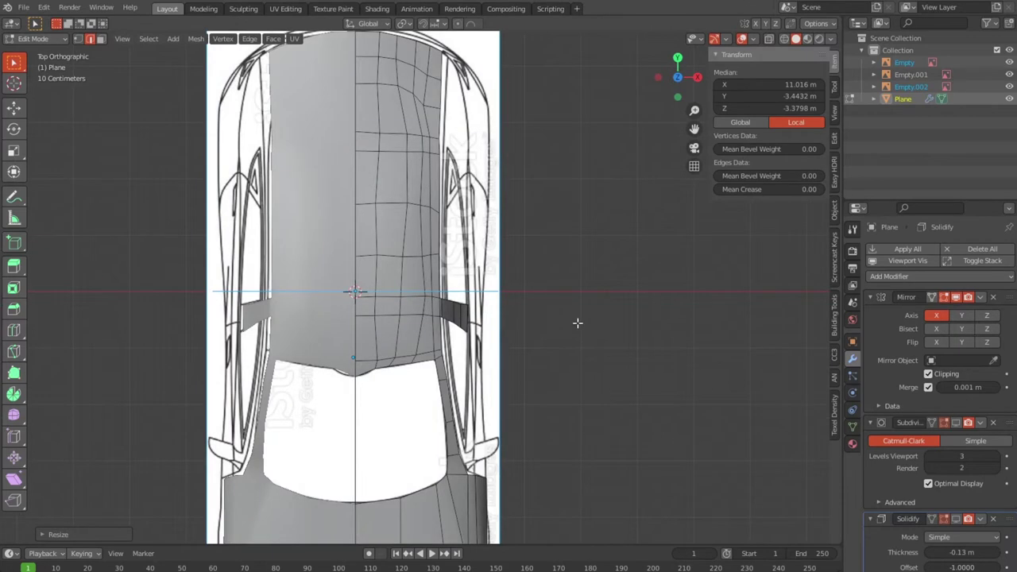
key(shift+z)
scroll(577, 323, down, 3)
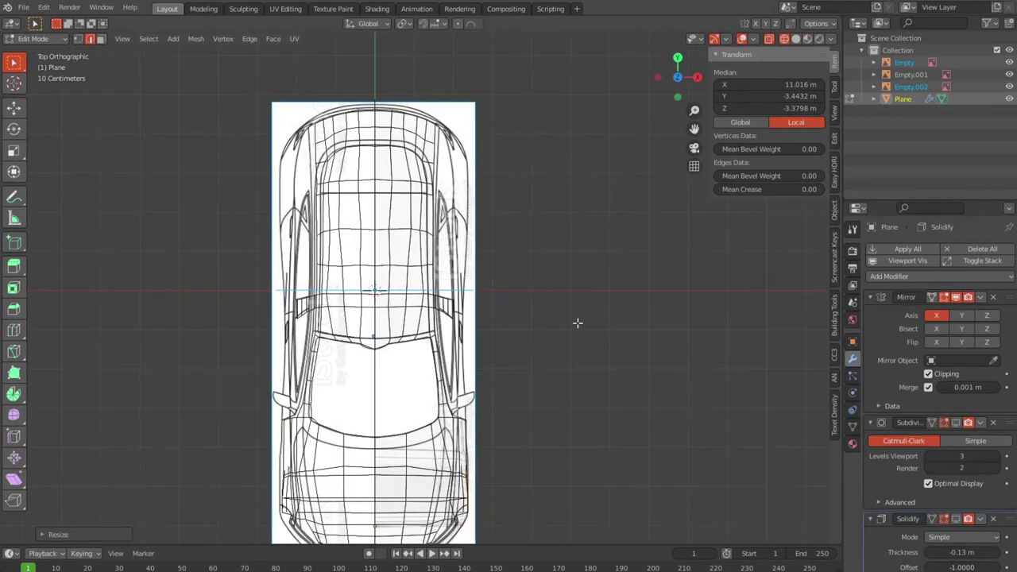
key(KP_3)
scroll(577, 323, up, 6)
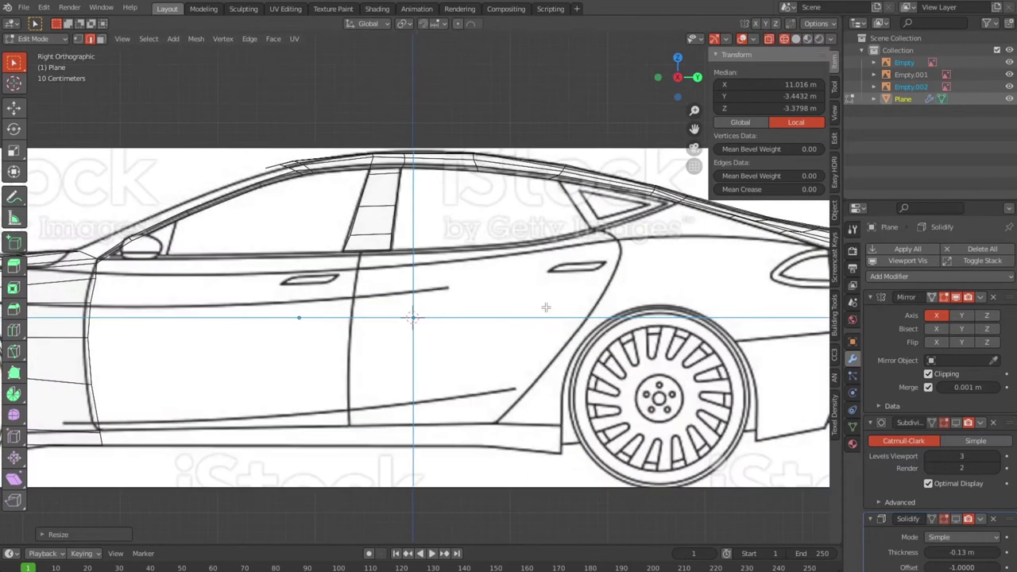
scroll(546, 310, up, 2)
scroll(545, 307, up, 1)
scroll(545, 305, up, 1)
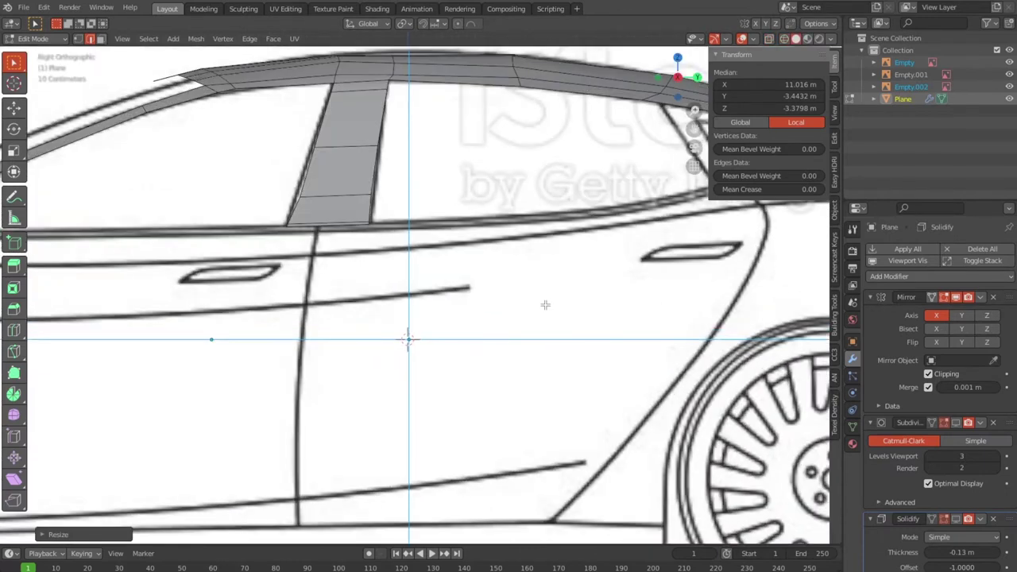
scroll(546, 305, down, 2)
scroll(546, 306, down, 2)
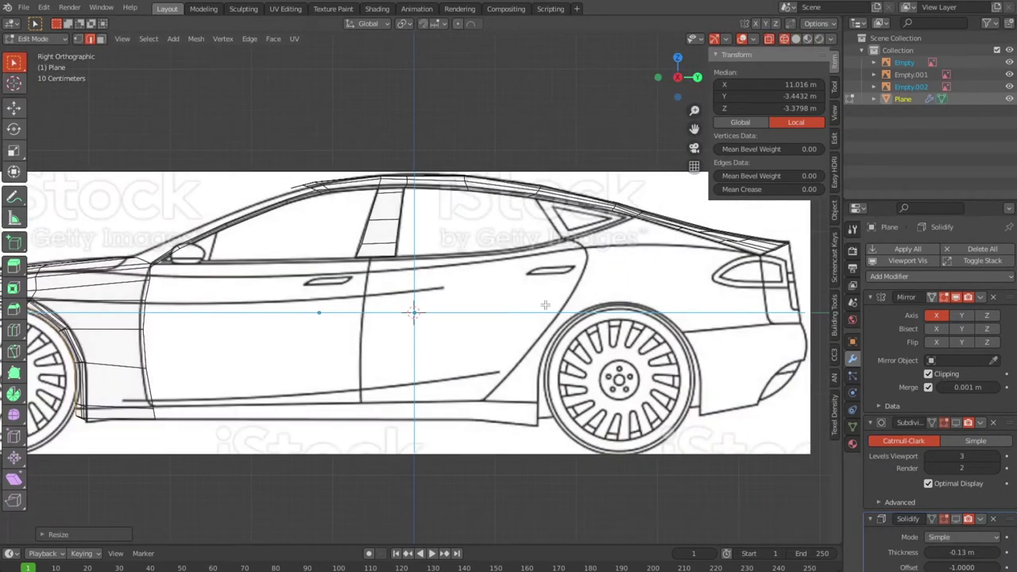
scroll(545, 305, up, 1)
scroll(533, 295, up, 1)
scroll(518, 284, up, 1)
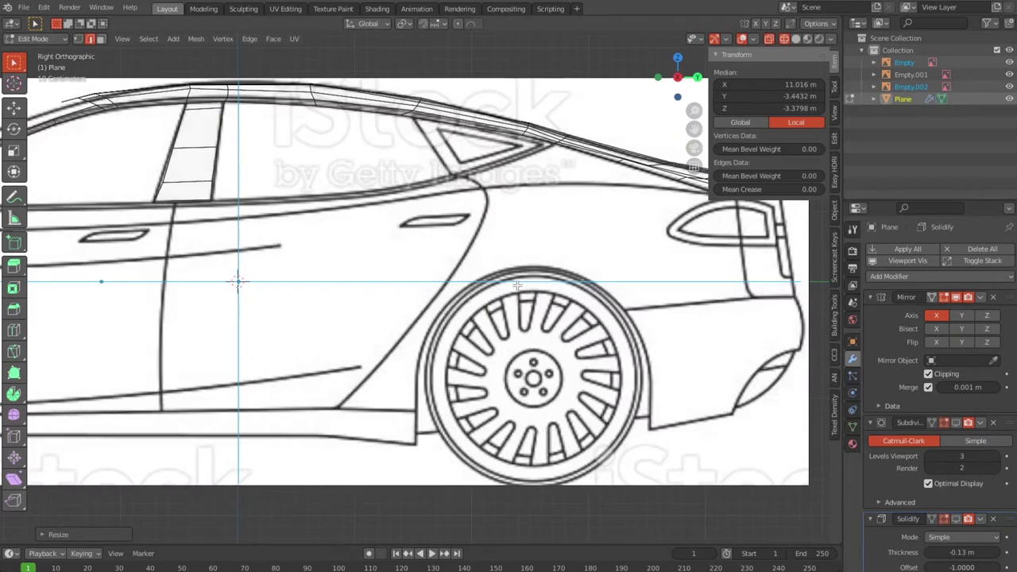
shift+middle_drag(578, 239, 514, 337)
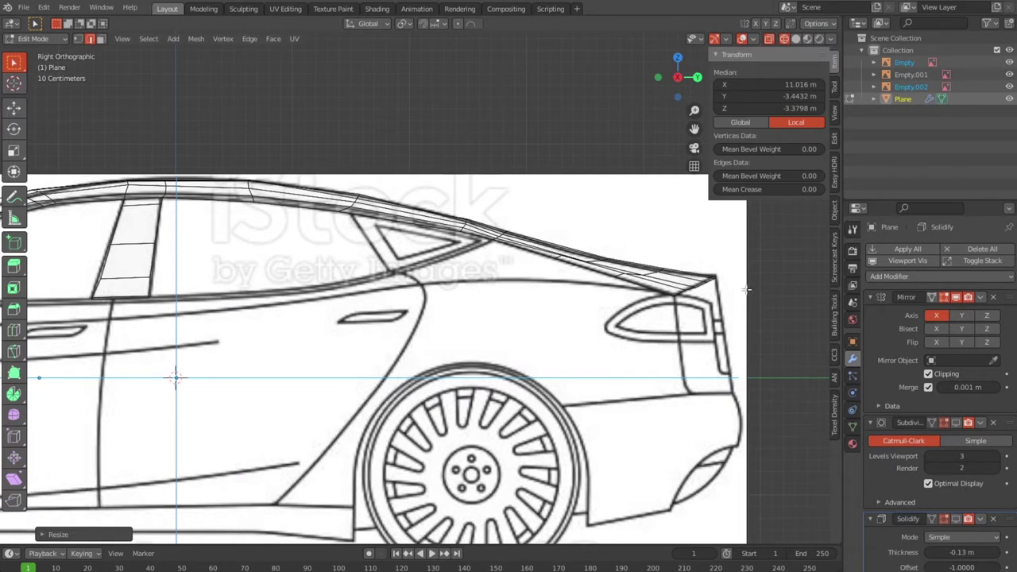
Extrude the selected tail edges downward and scale the new bottom edge flat.
click(714, 282)
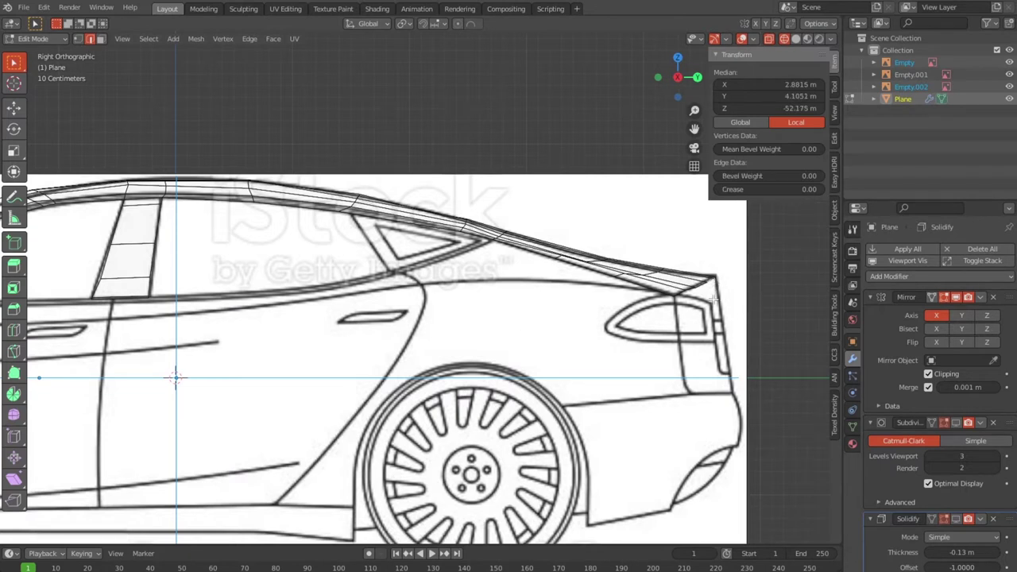
shift+click(715, 280)
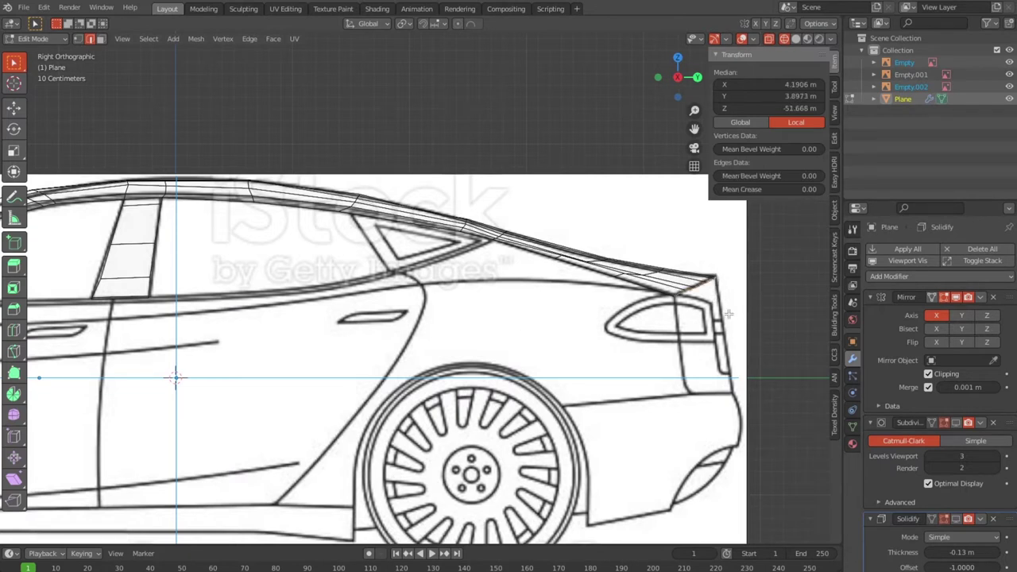
key(g)
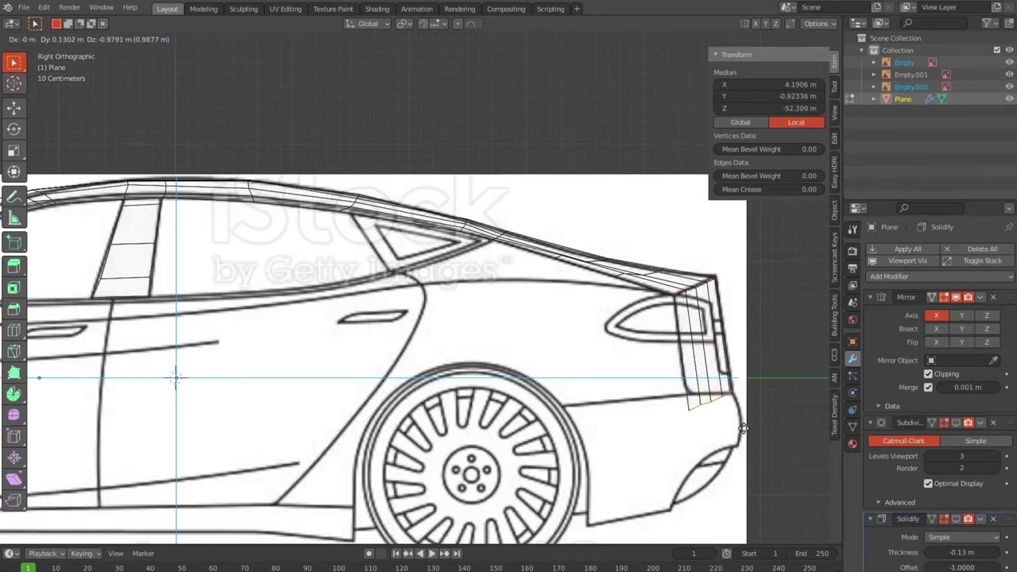
click(743, 430)
key(s)
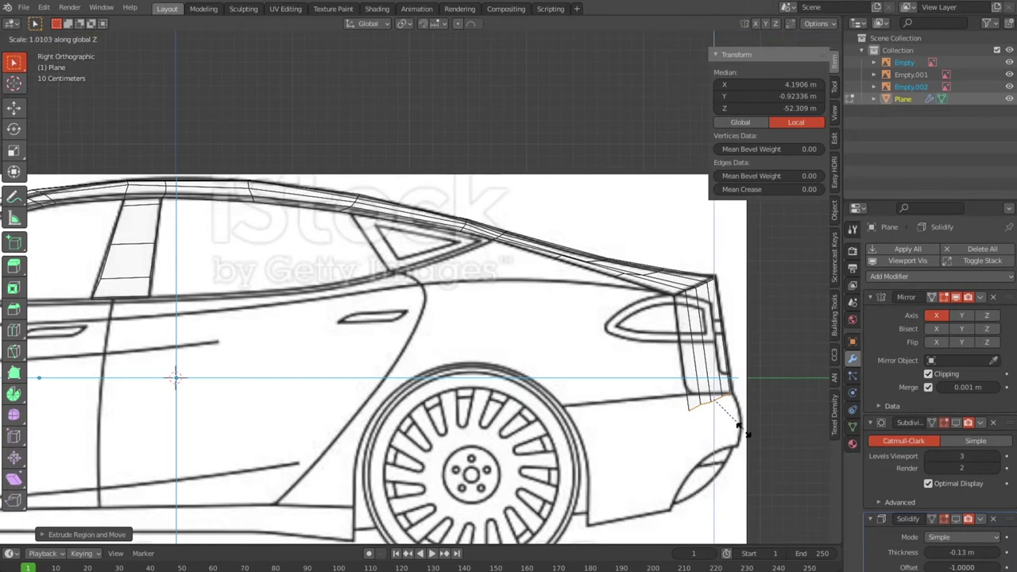
text(0)
click(760, 476)
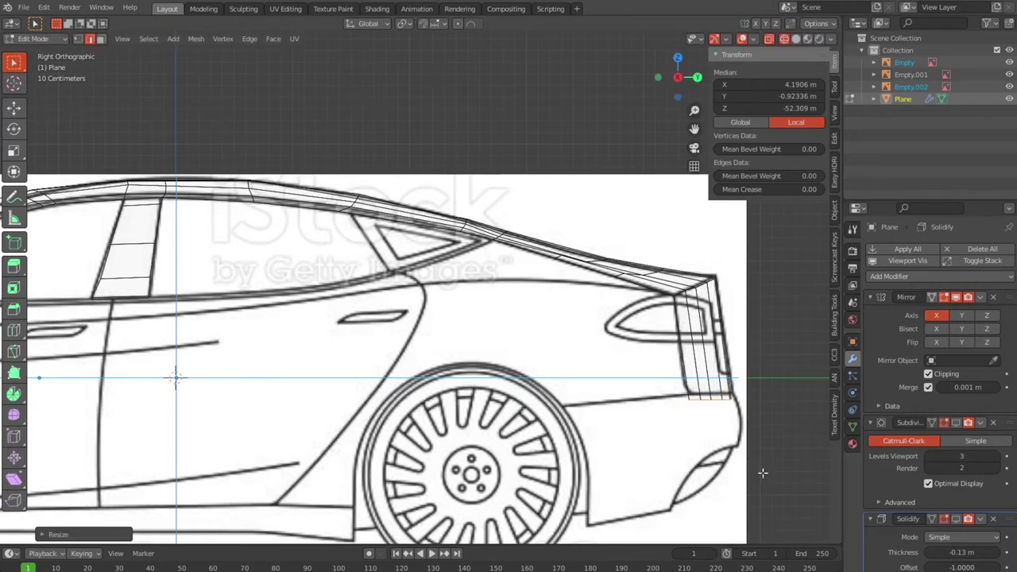
Check the tail in top and right views, then start moving its bottom edge up.
scroll(763, 473, up, 2)
shift+middle_drag(740, 432, 211, 391)
scroll(325, 416, up, 1)
scroll(329, 416, up, 2)
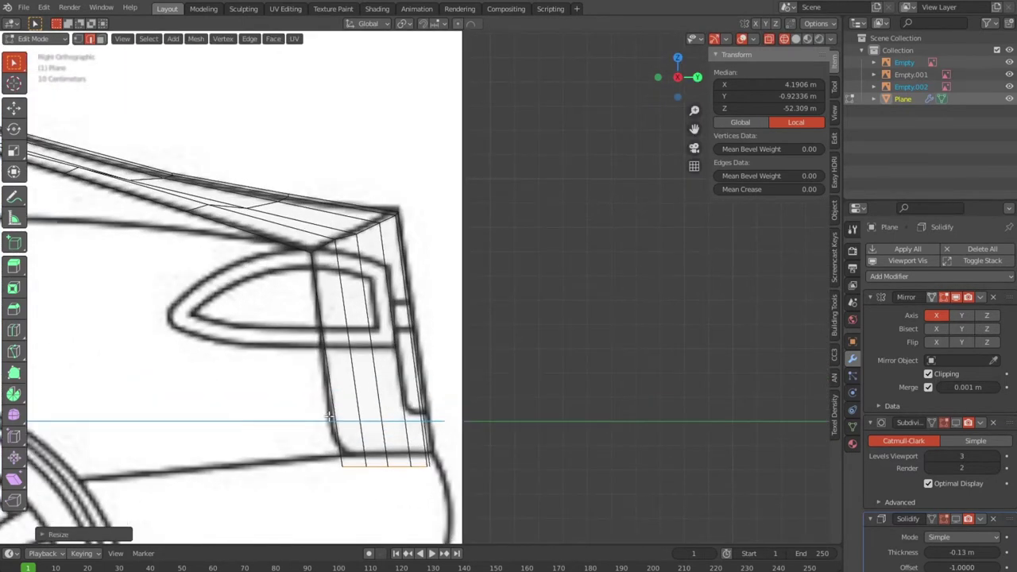
key(KP_7)
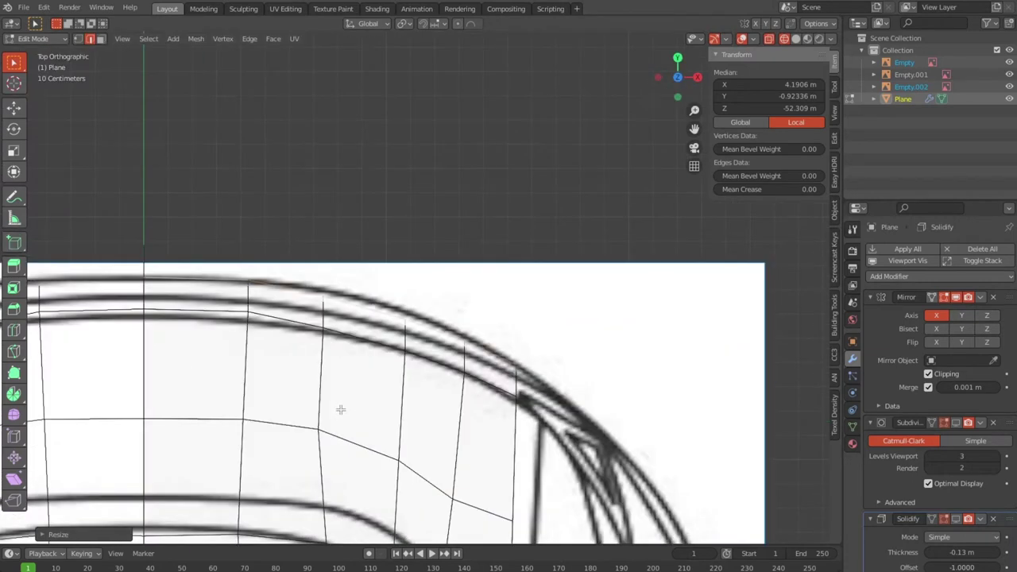
key(KP_3)
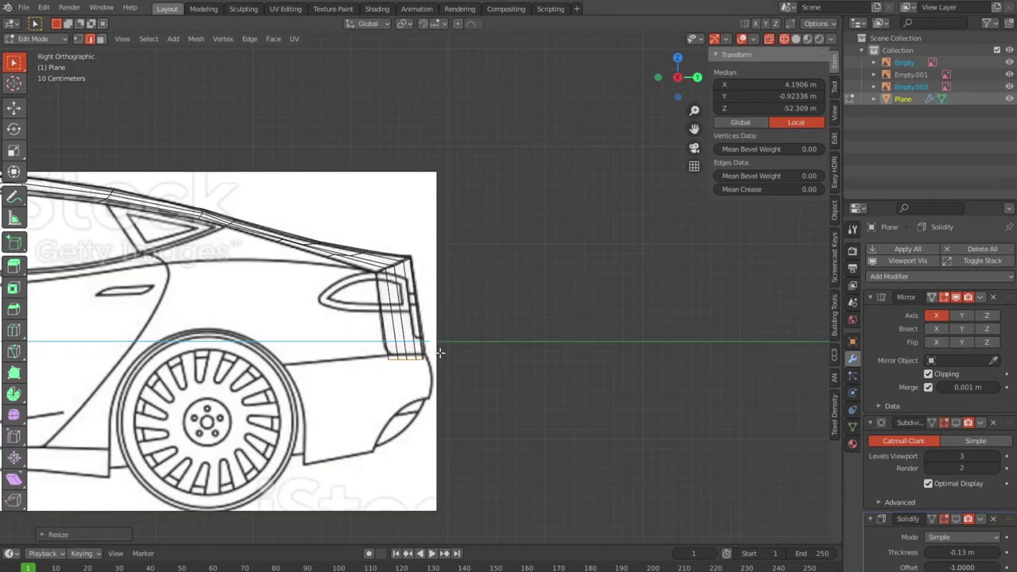
scroll(440, 353, up, 1)
scroll(440, 353, up, 2)
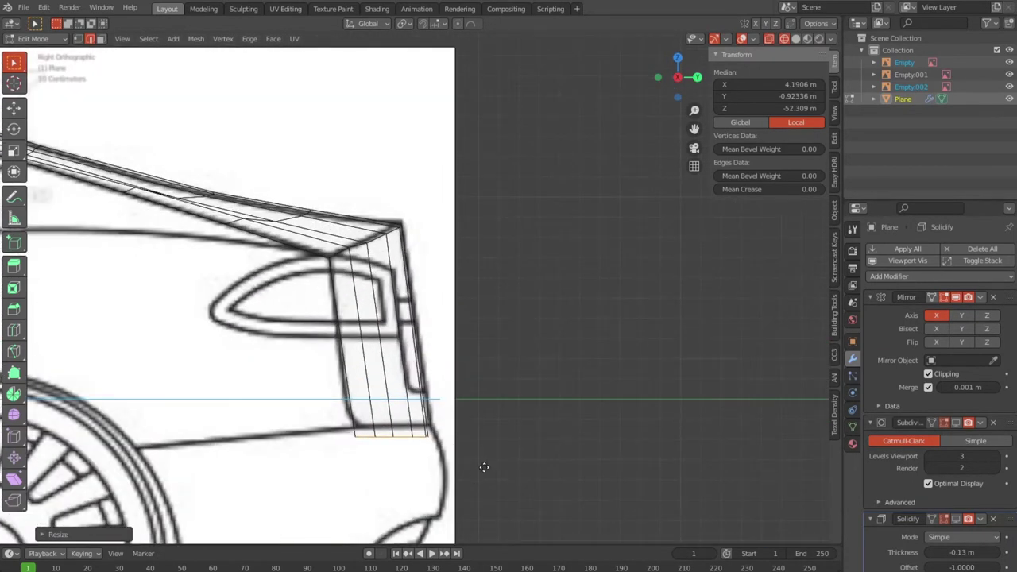
key(g)
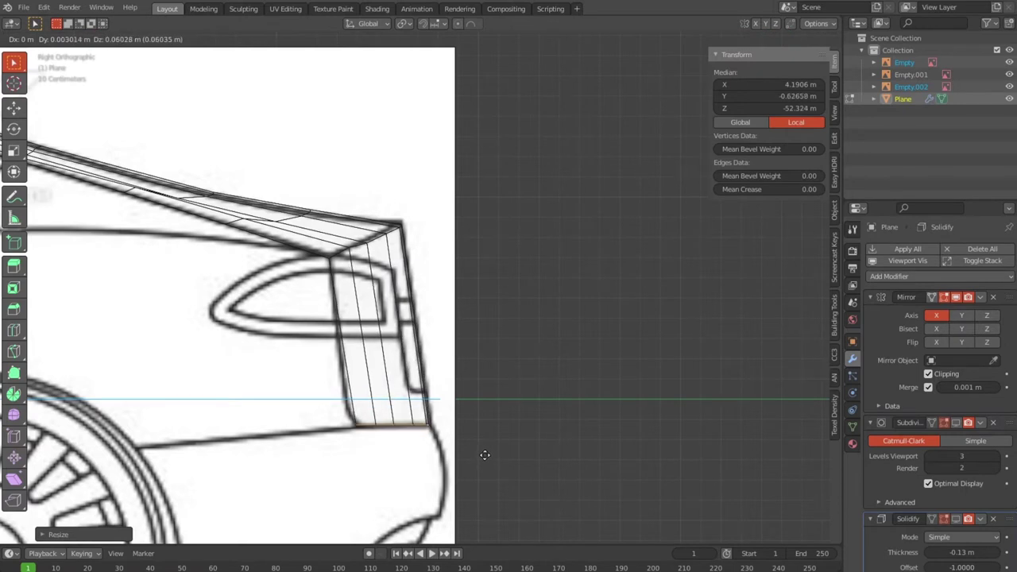
Add new edge loops across the rear tail-light panel.
click(485, 454)
key(ctrl+r)
click(363, 357)
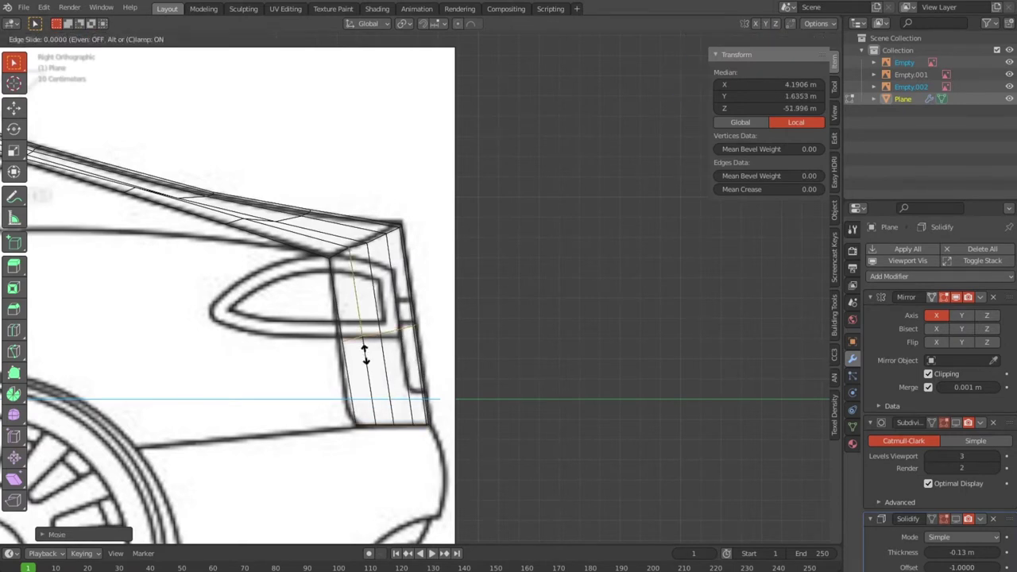
click(359, 355)
key(ctrl+r)
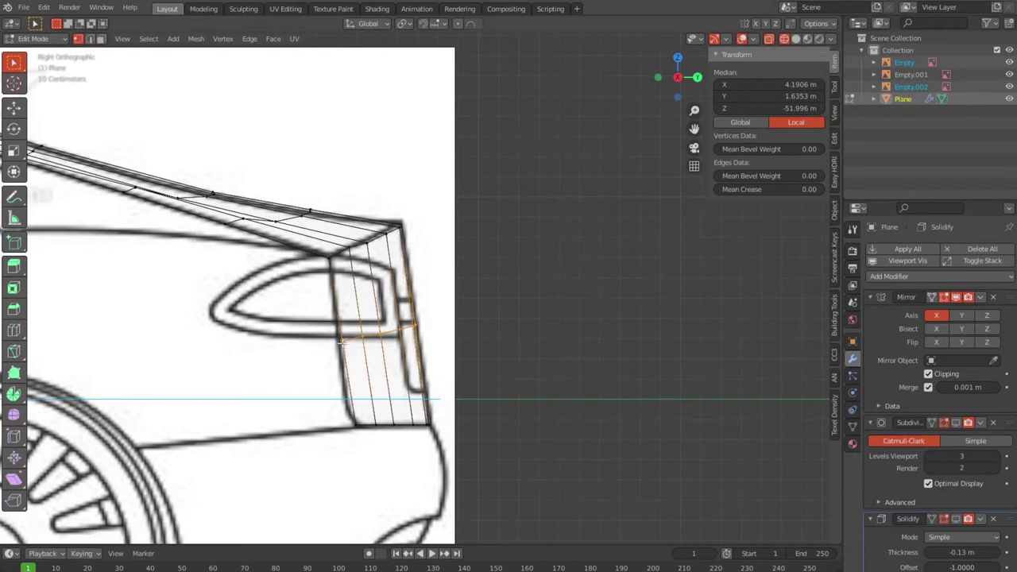
Move the tail panel's lower corner vertices down onto the blueprint's tail-light line.
click(342, 341)
key(g)
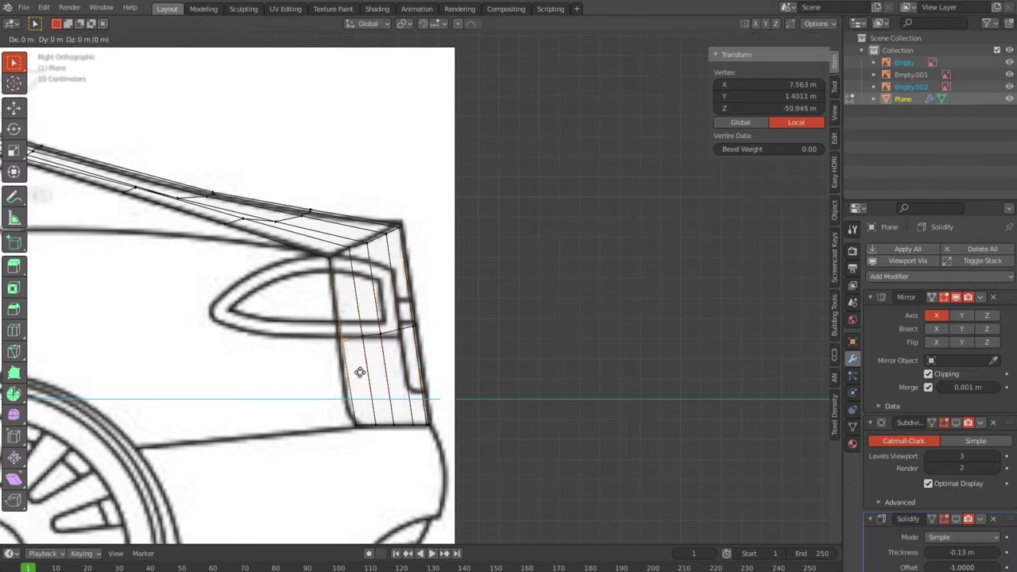
click(358, 371)
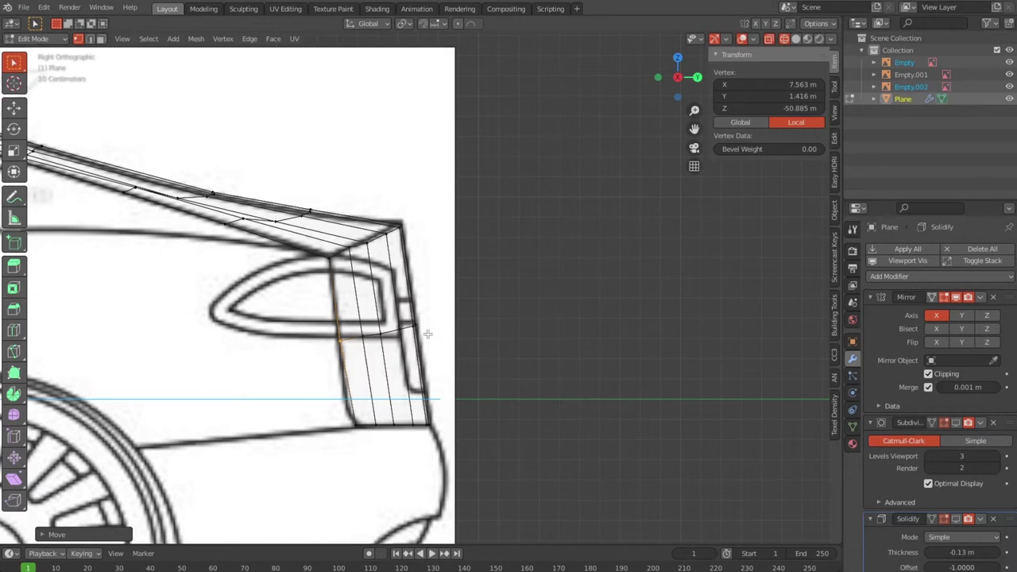
key(g)
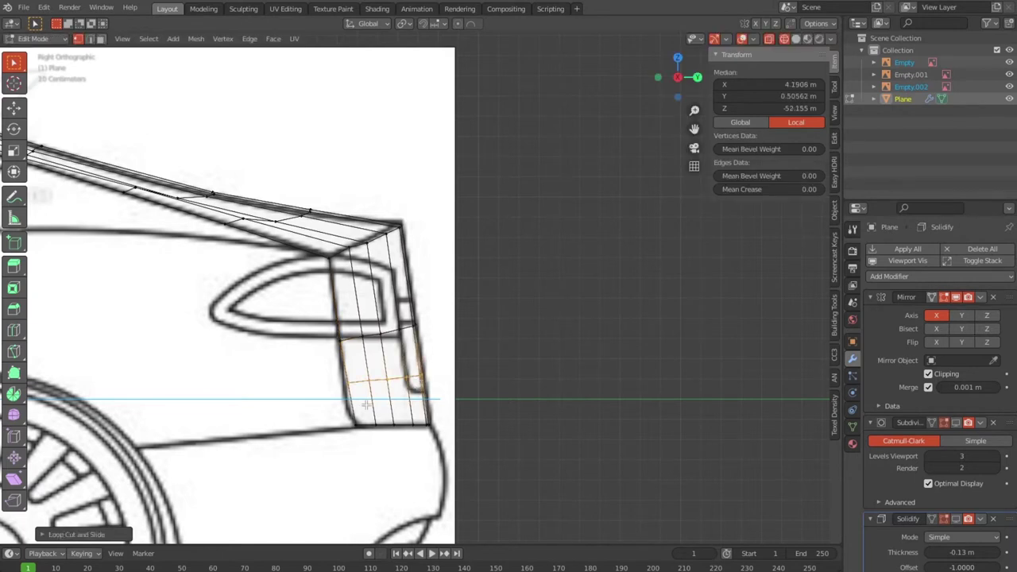
click(340, 377)
key(g)
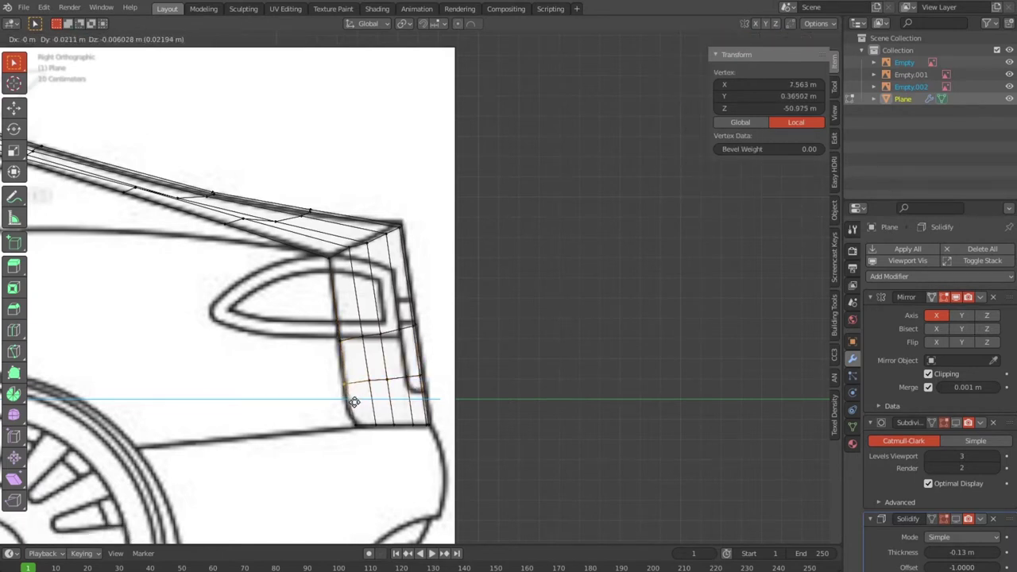
click(357, 387)
key(g)
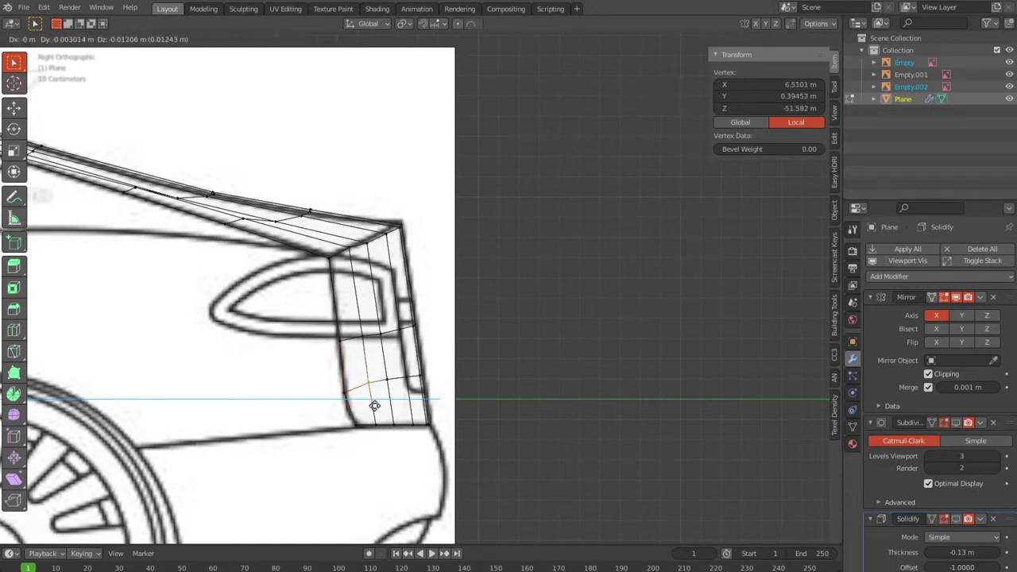
click(374, 407)
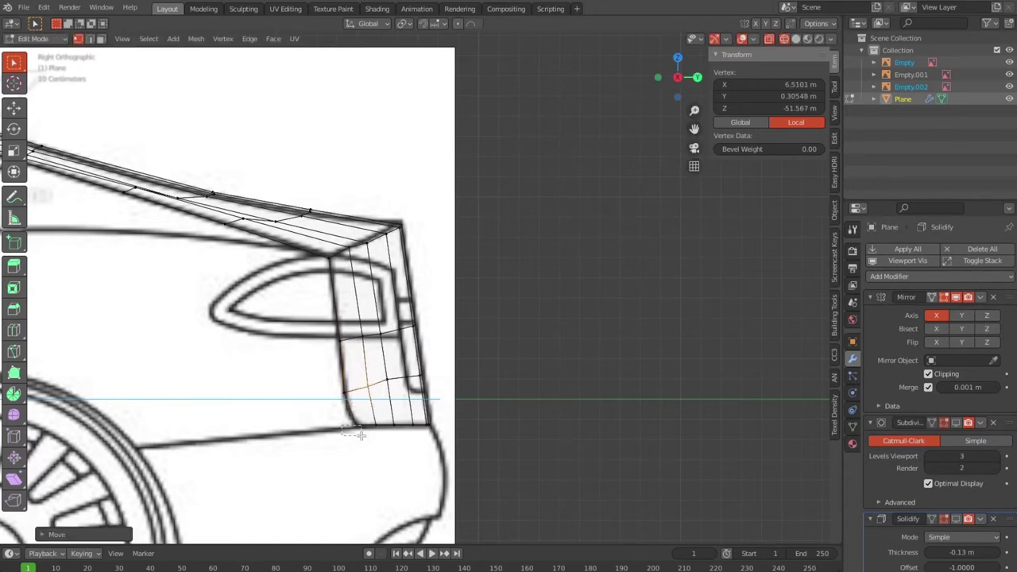
click(358, 436)
Place the upper corner vertex and box-selected top rear corner vertices on the blueprint outline.
click(367, 436)
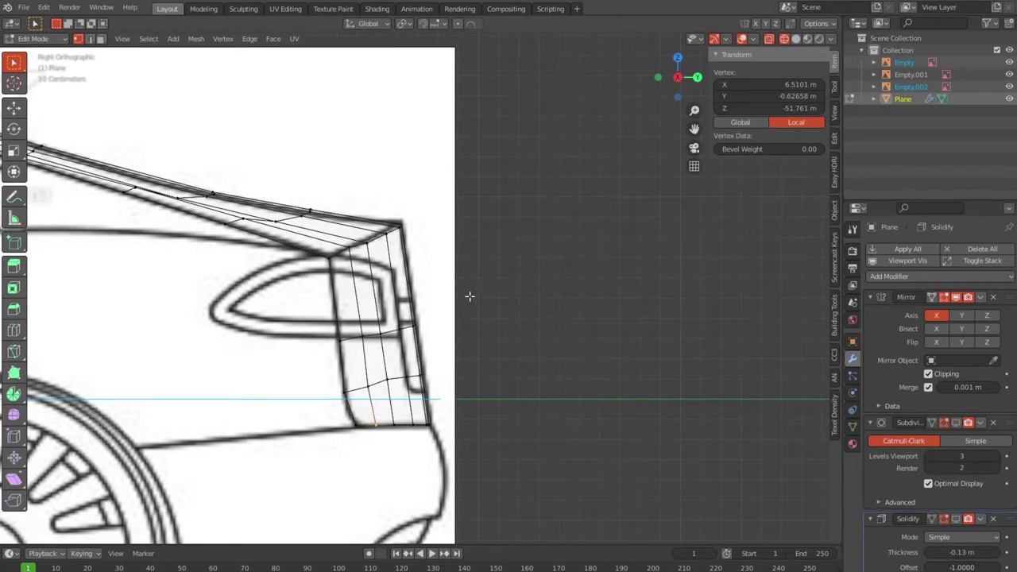
scroll(440, 286, up, 1)
click(302, 254)
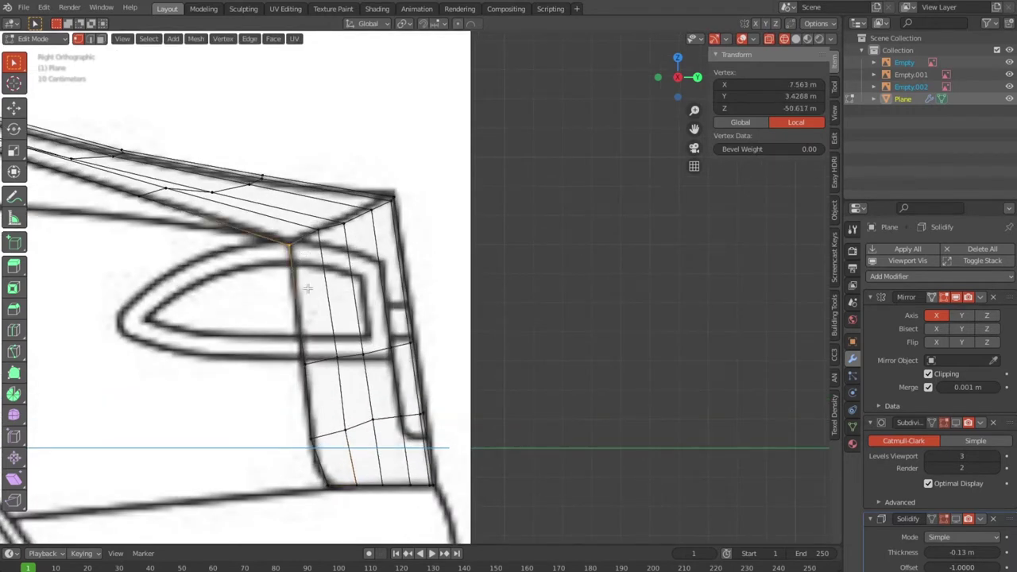
key(g)
click(307, 281)
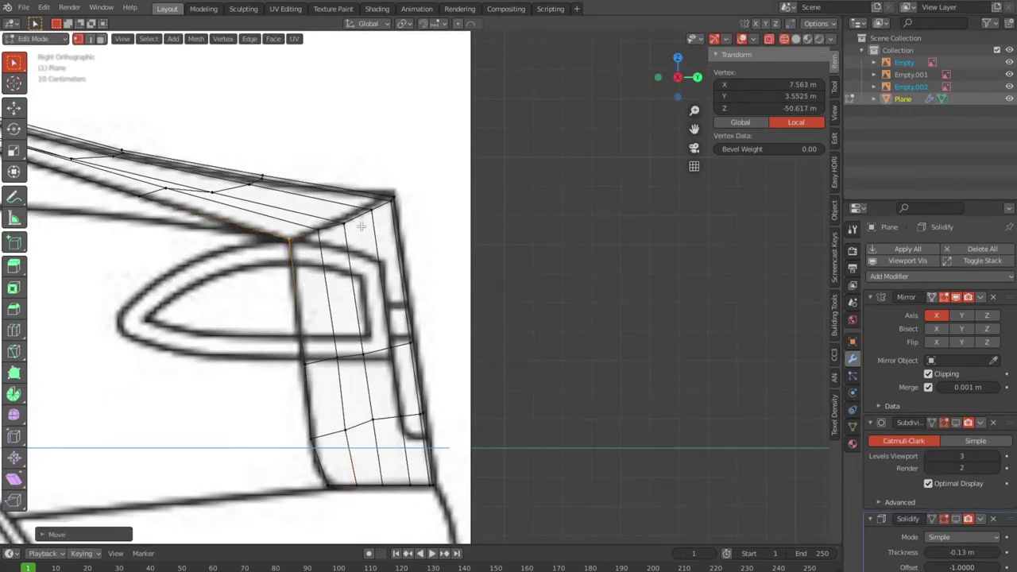
mouse_move(413, 251)
mouse_down()
mouse_move(324, 187)
mouse_move(336, 166)
mouse_up()
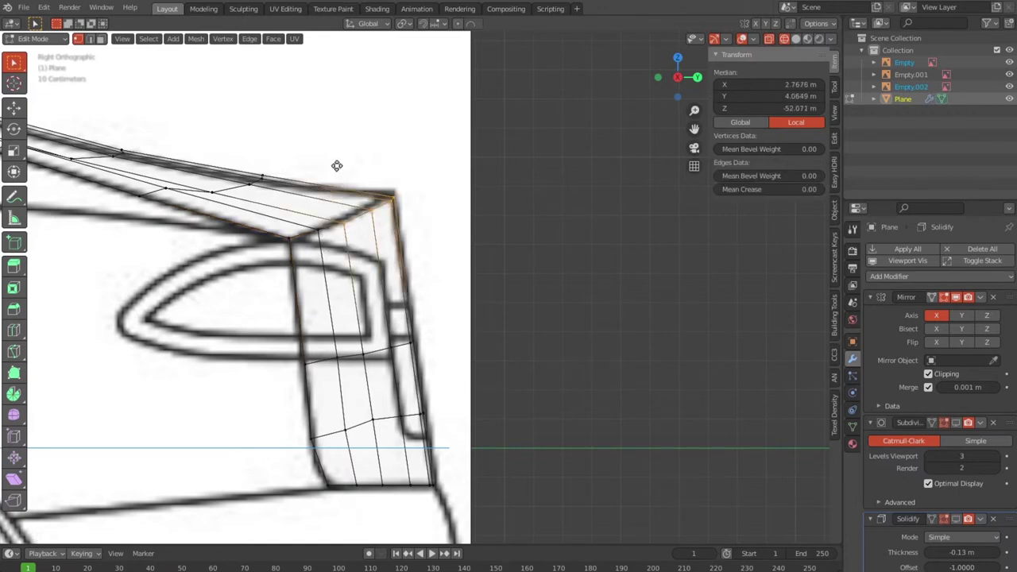
key(g)
click(332, 163)
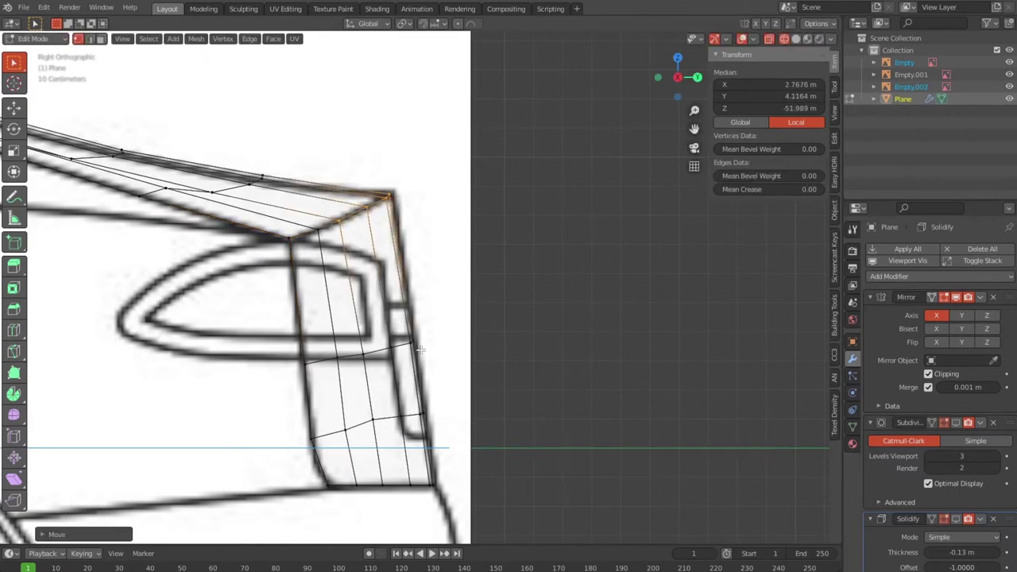
Inspect the whole body in Object Mode, then return to a solid right-side view.
scroll(421, 350, up, 1)
scroll(419, 348, up, 1)
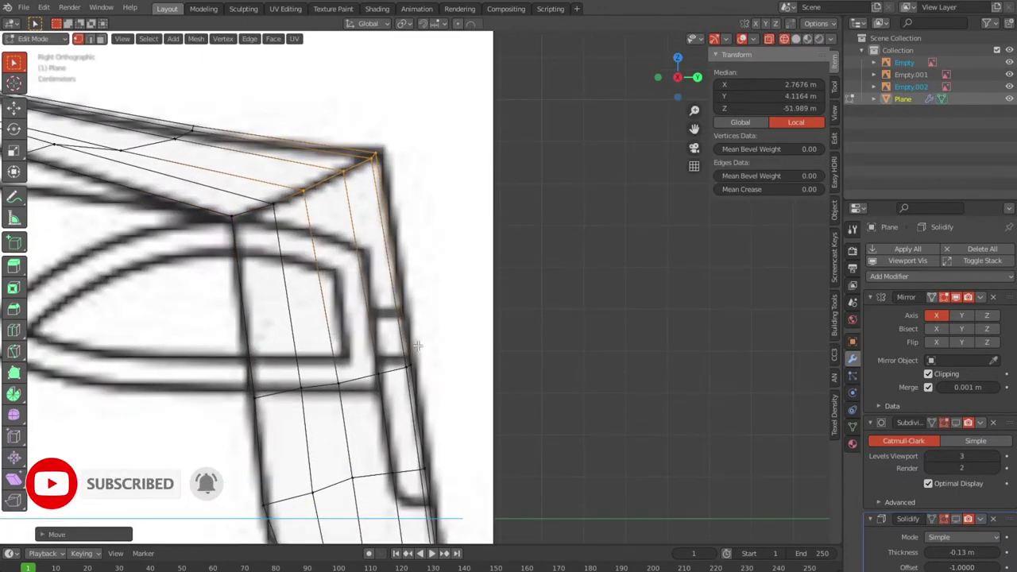
scroll(419, 347, down, 2)
scroll(419, 348, down, 2)
key(Tab)
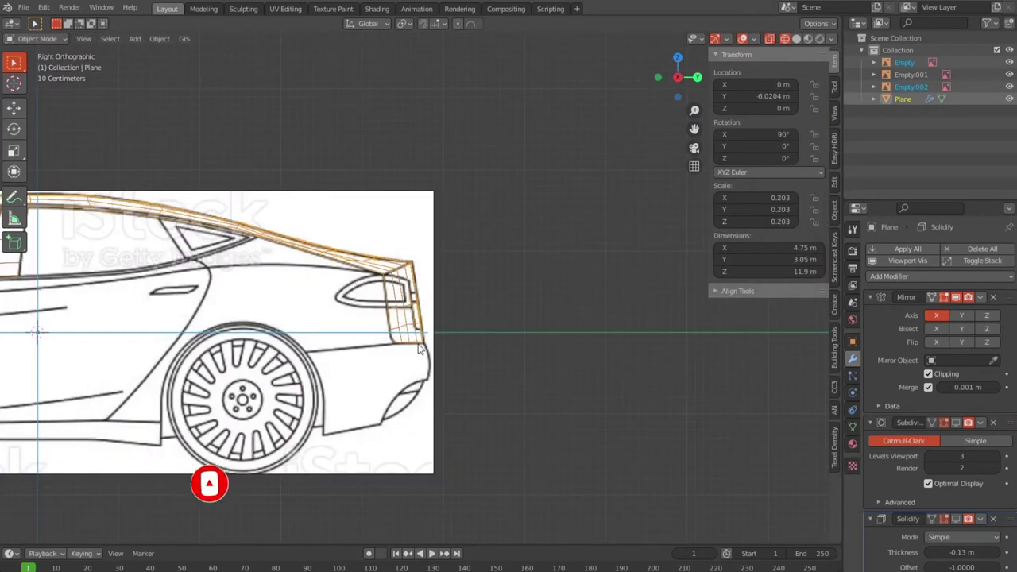
mouse_move(419, 349)
middle_down()
mouse_move(456, 410)
mouse_move(452, 484)
mouse_move(273, 401)
middle_up()
middle_drag(274, 367, 400, 345)
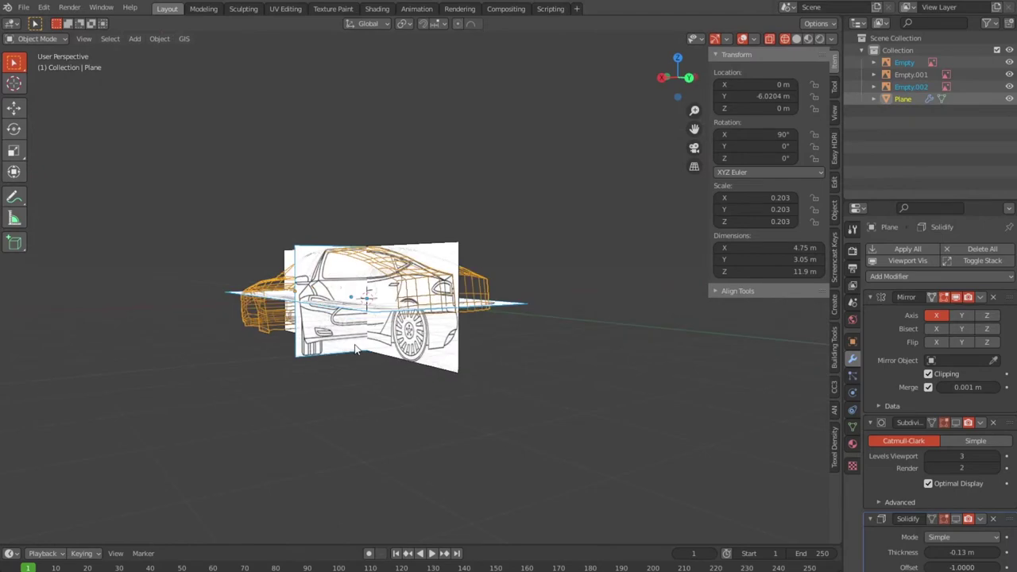
key(KP_3)
key(alt+z)
scroll(417, 333, up, 3)
scroll(474, 336, up, 2)
shift+middle_drag(474, 336, 622, 312)
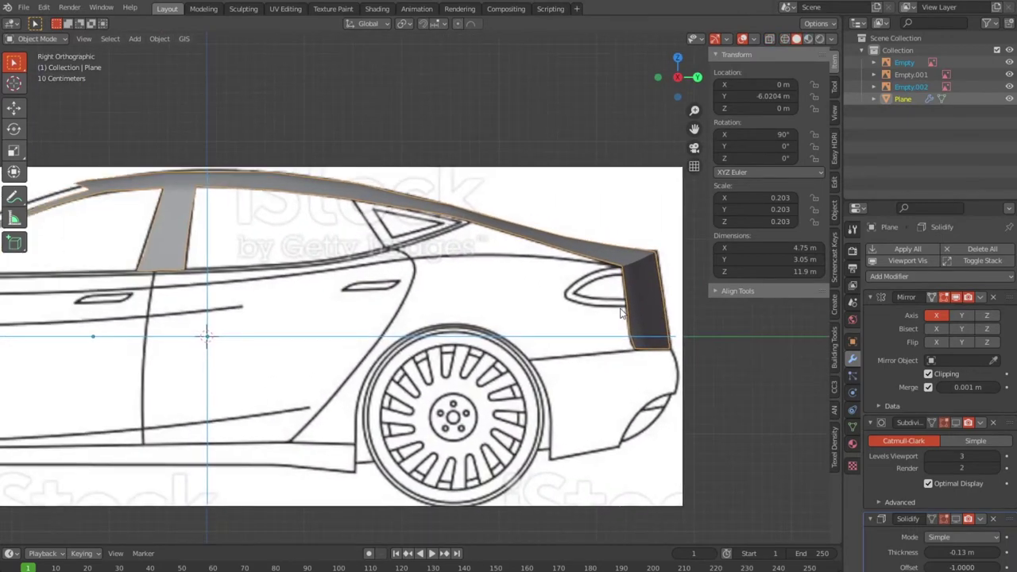
Back in Edit Mode, fit a tail-light panel vertex to the blueprint's tail-light outline.
key(Tab)
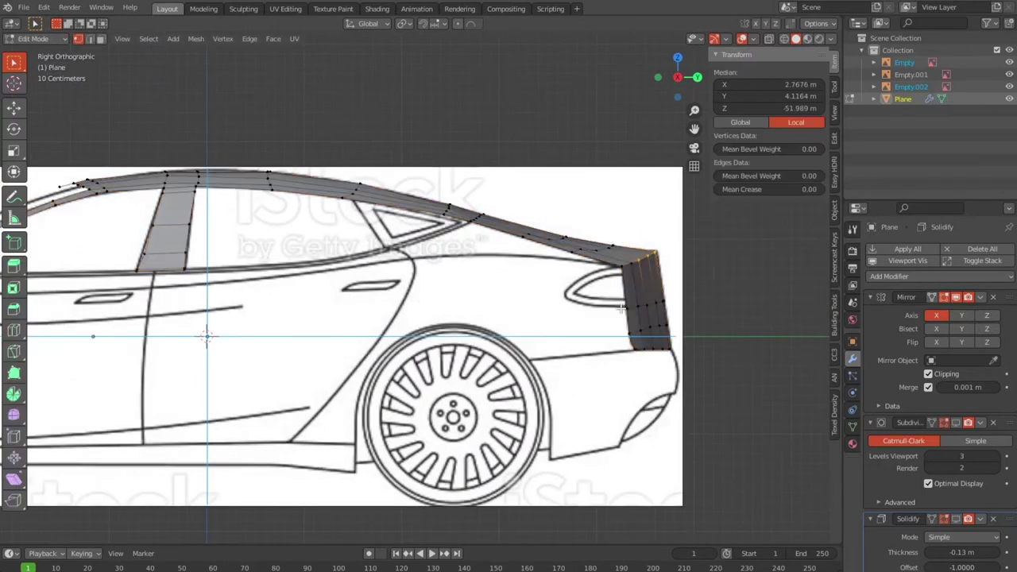
scroll(620, 309, up, 1)
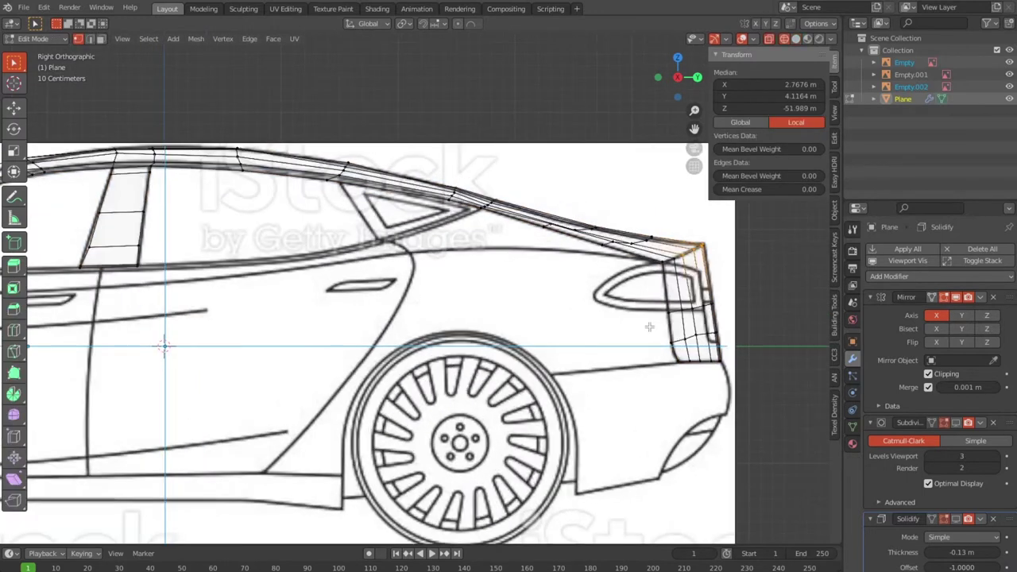
scroll(604, 314, up, 1)
scroll(554, 312, up, 2)
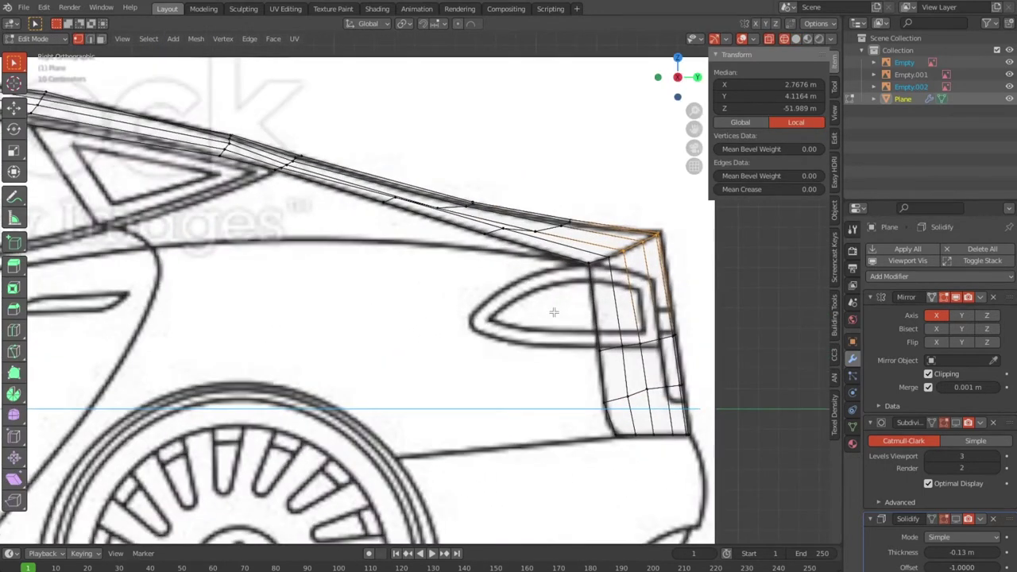
click(622, 349)
key(g)
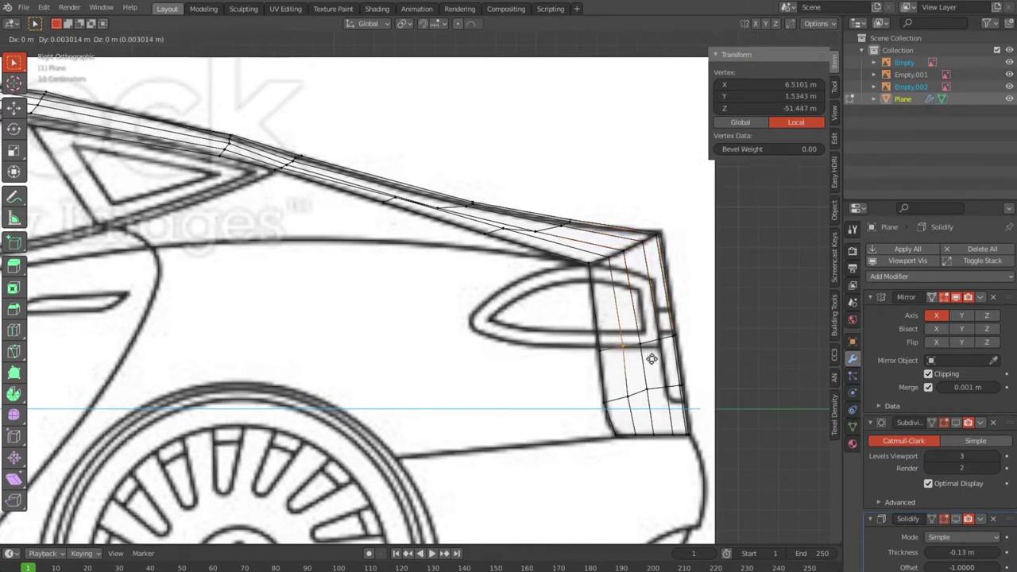
click(652, 357)
key(g)
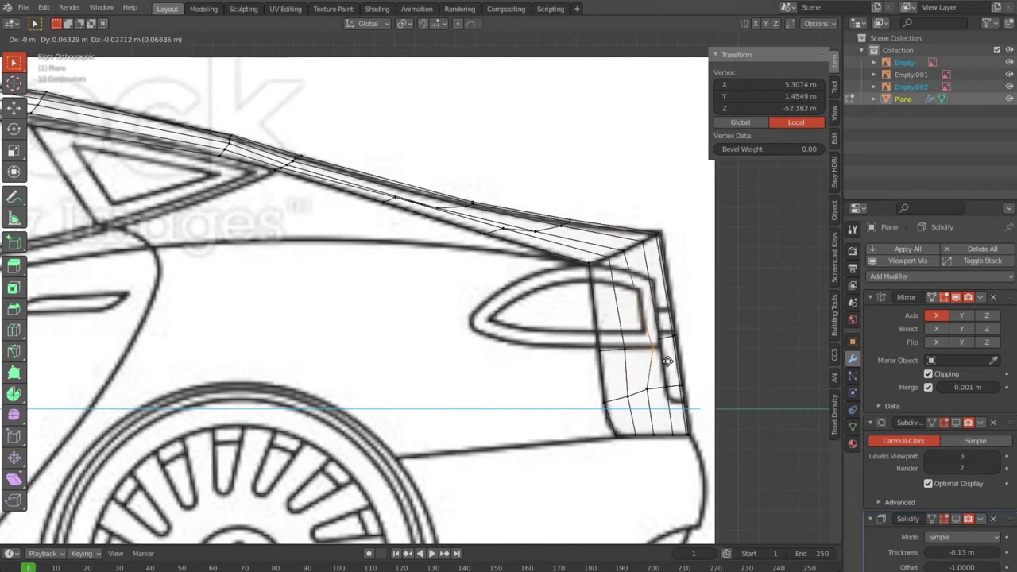
click(658, 358)
key(g)
click(669, 360)
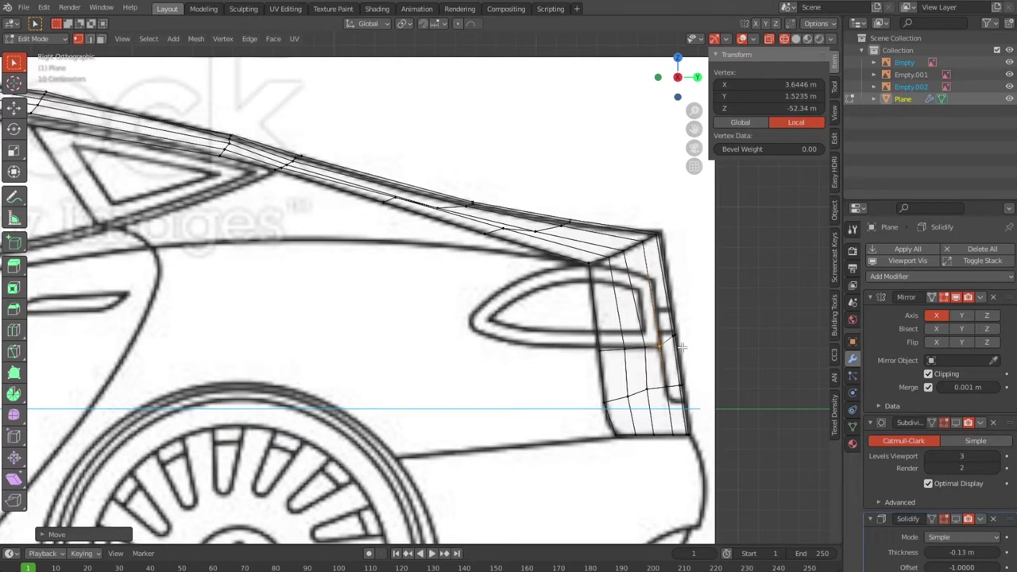
Move a vertex on the panel's front edge along the blueprint line.
click(602, 346)
key(g)
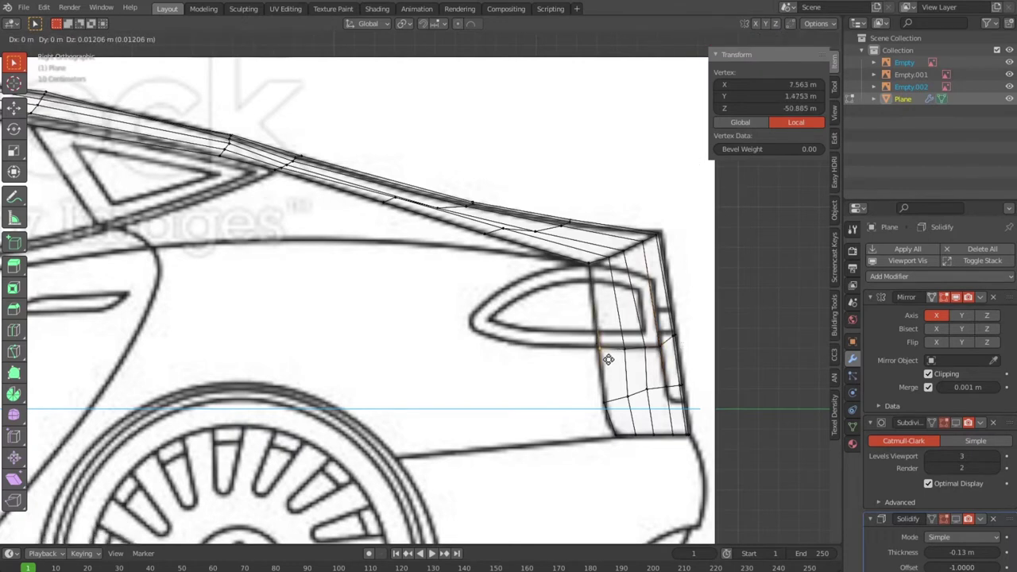
click(609, 360)
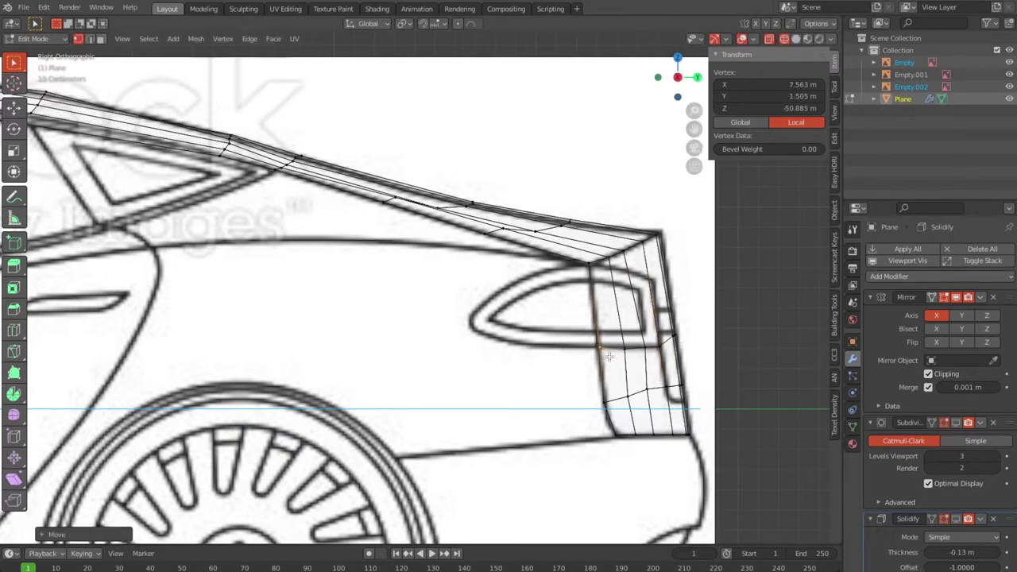
scroll(573, 345, down, 5)
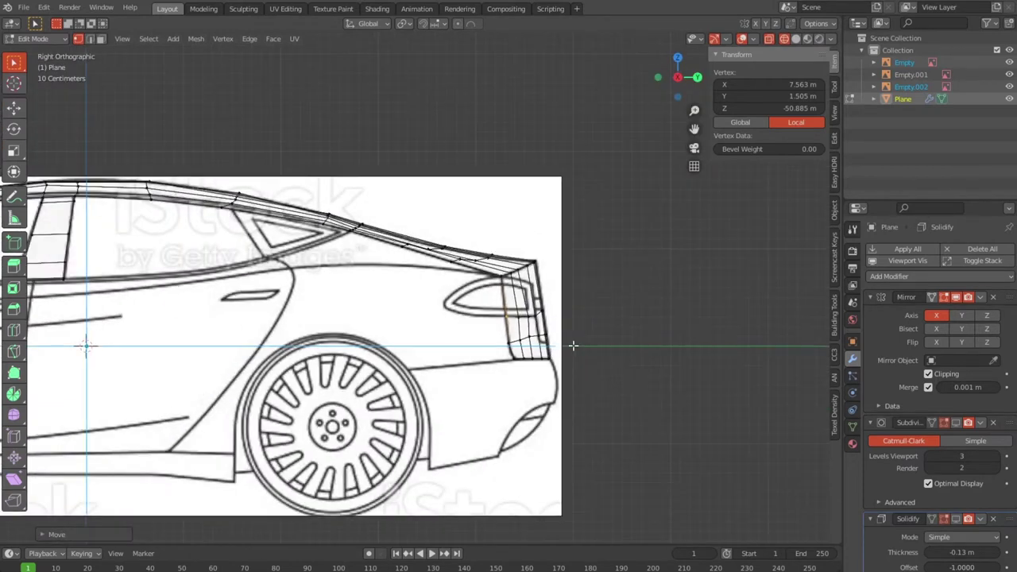
Zoom and pan the side view to frame the front wheel and door.
scroll(573, 345, down, 3)
shift+middle_drag(313, 340, 526, 352)
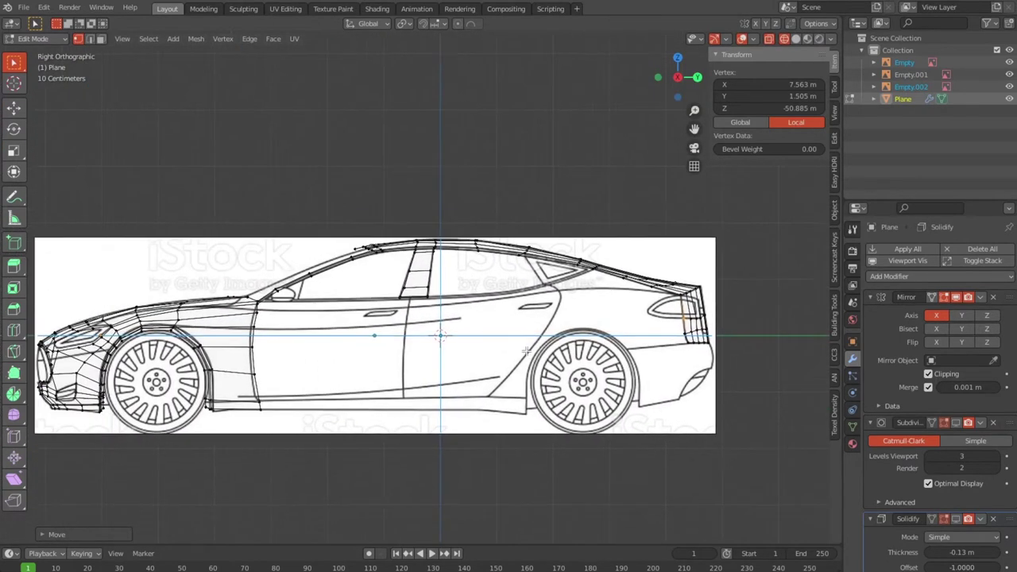
scroll(520, 344, up, 3)
scroll(413, 262, up, 3)
scroll(277, 218, up, 2)
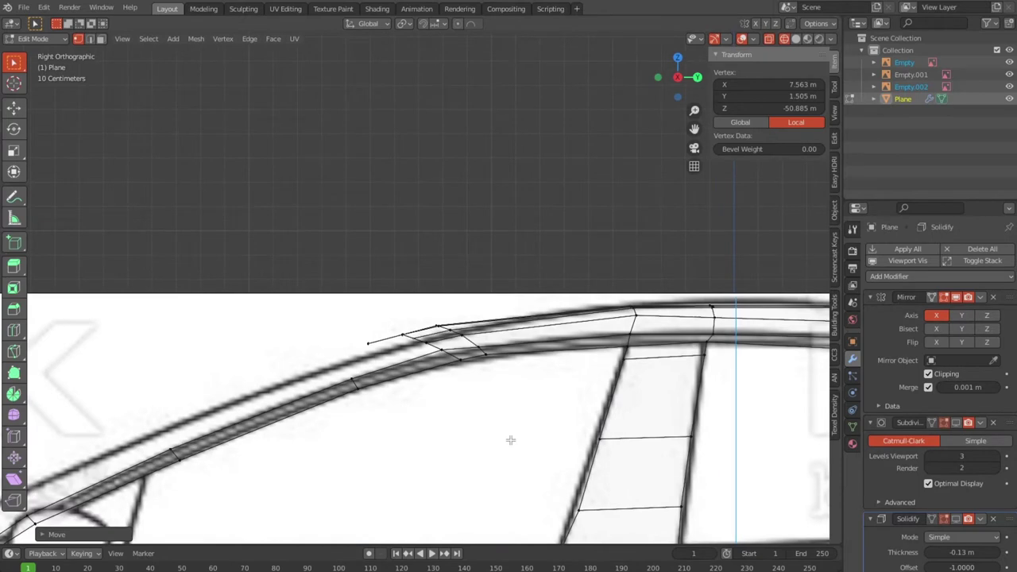
scroll(507, 437, down, 1)
scroll(505, 436, down, 3)
scroll(504, 436, down, 2)
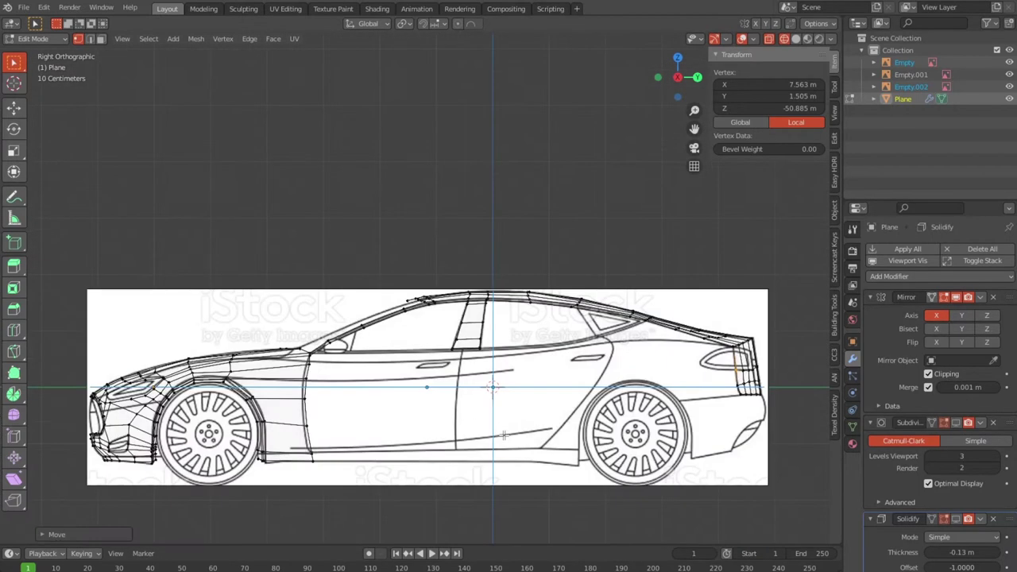
scroll(517, 431, up, 1)
scroll(536, 324, up, 2)
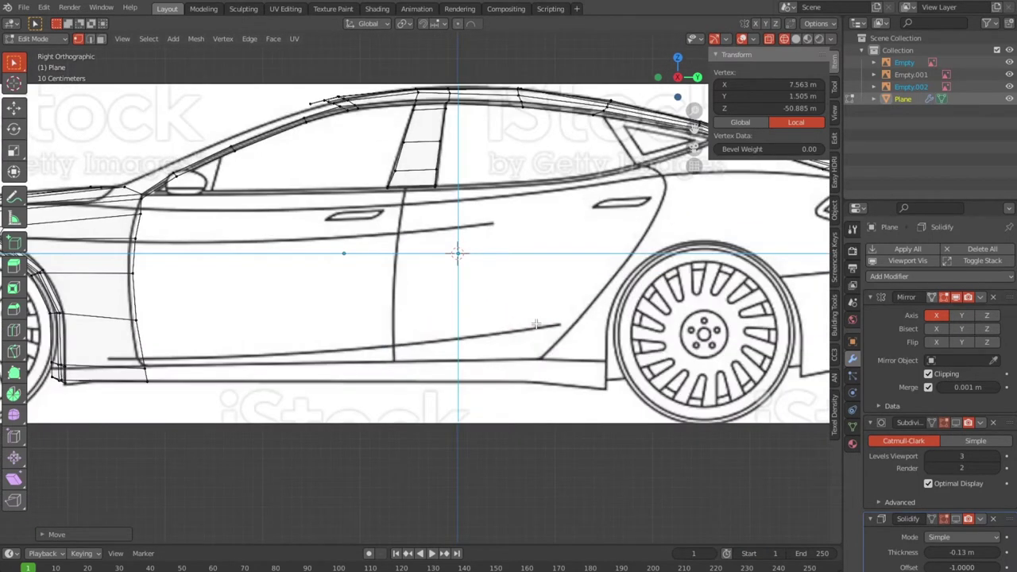
shift+middle_drag(287, 350, 465, 357)
scroll(410, 352, up, 3)
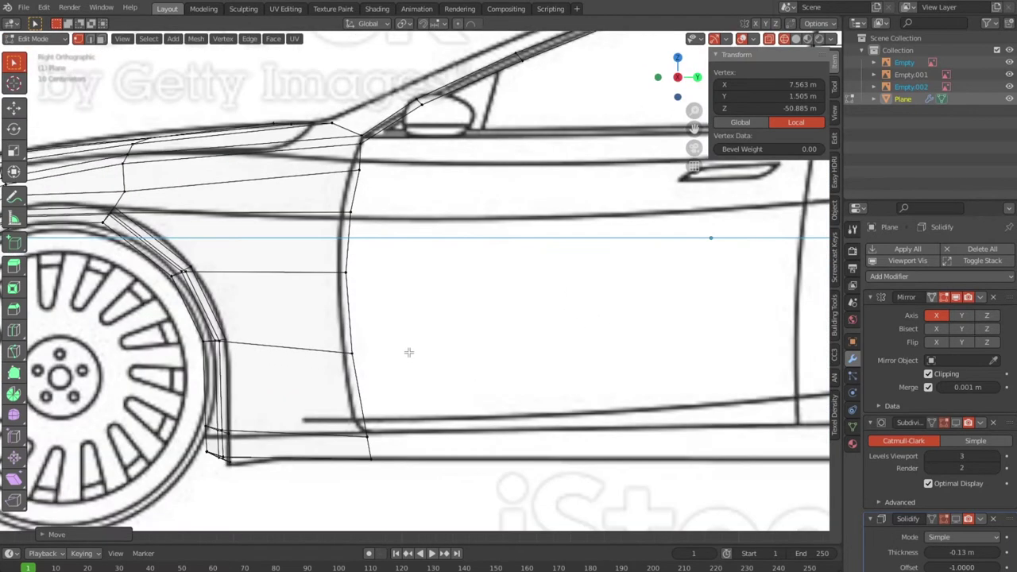
Drag the fender's rear-edge vertices onto the door's front line and the lower corner onto the sill.
click(374, 370)
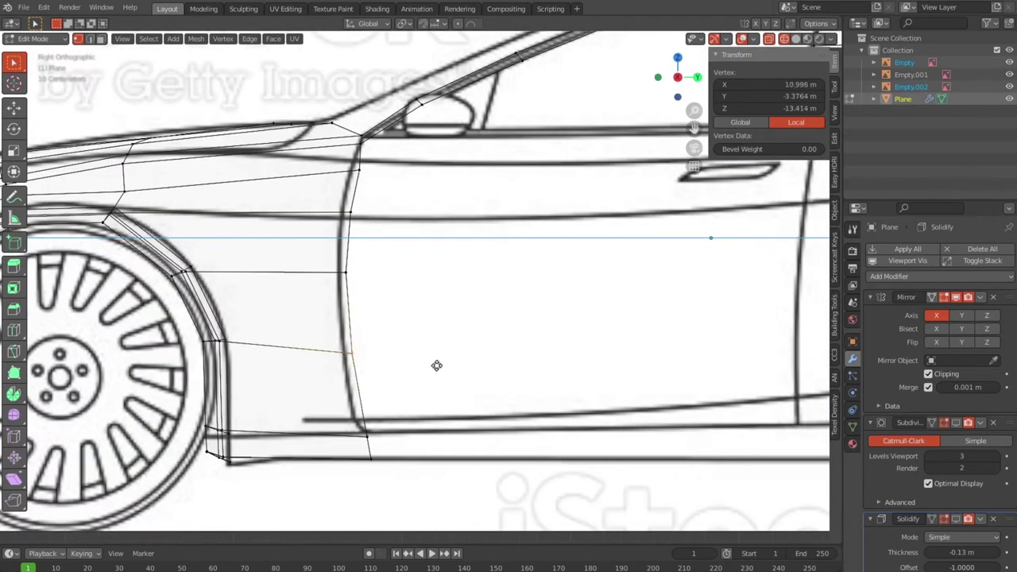
drag(344, 273, 357, 288)
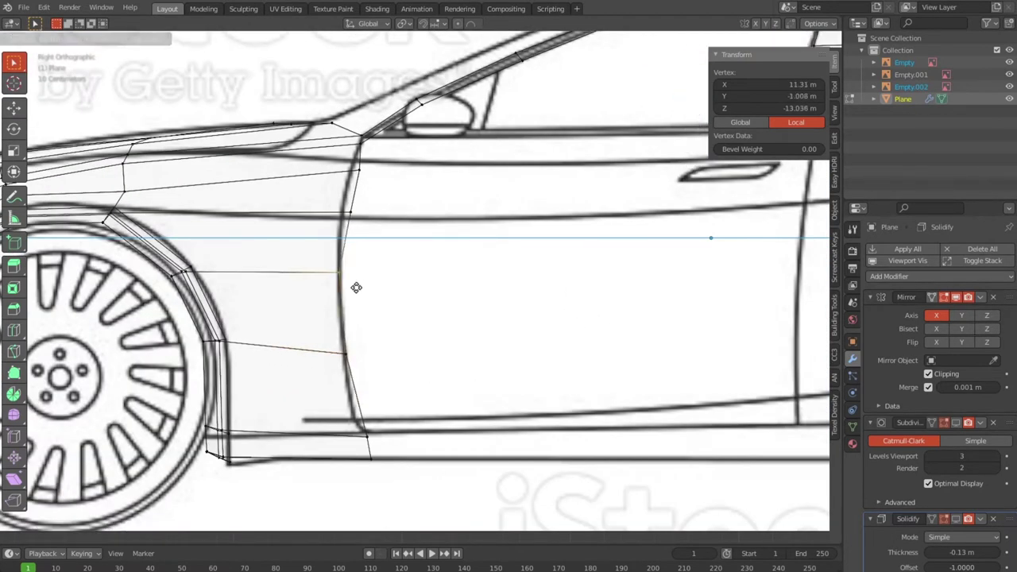
drag(367, 221, 359, 225)
drag(354, 170, 375, 192)
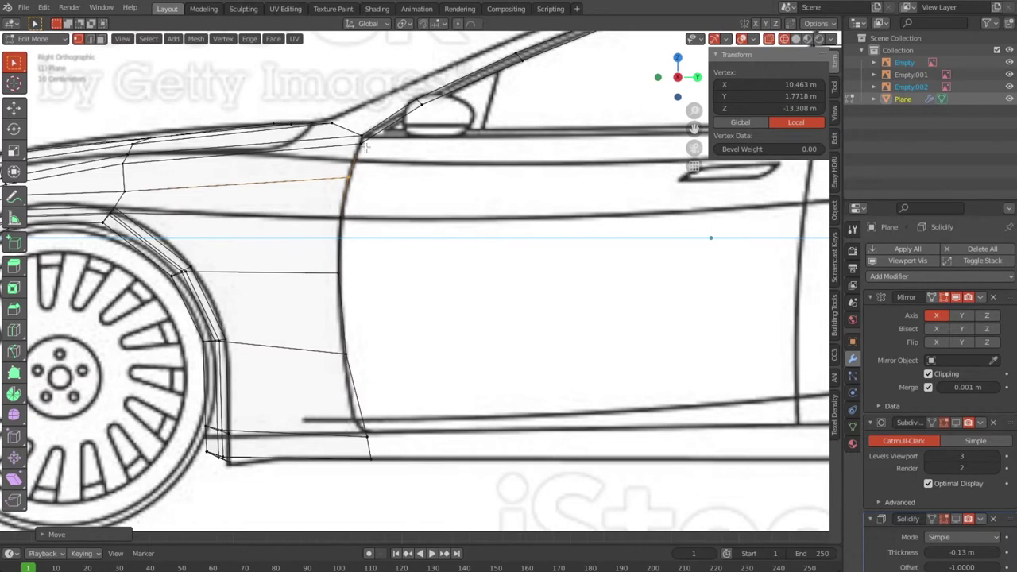
click(365, 435)
drag(380, 435, 382, 462)
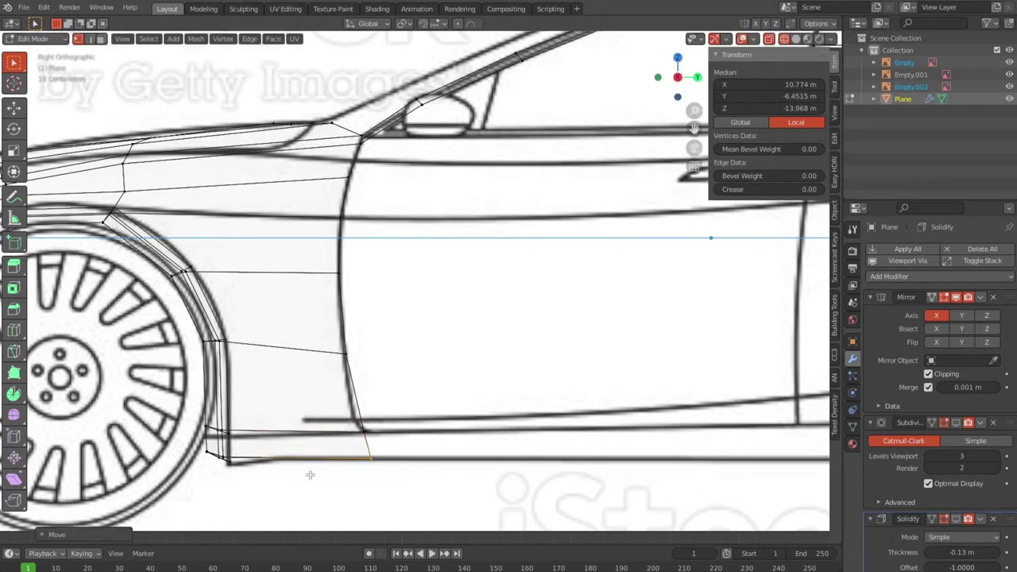
scroll(310, 454, down, 5)
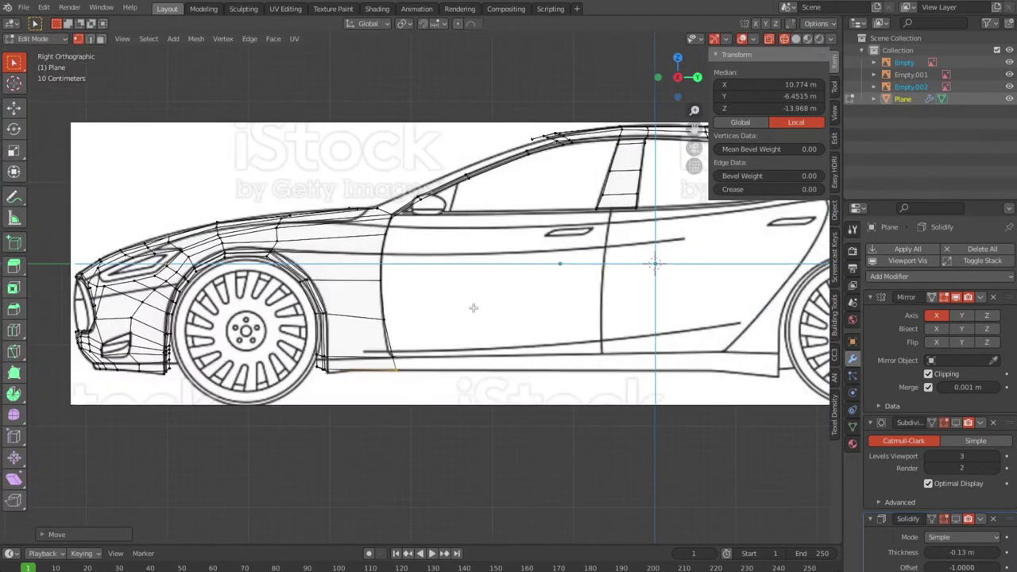
scroll(474, 307, up, 1)
shift+middle_drag(474, 307, 325, 353)
Fill the door opening's edge loop with a face and shift its outline sideways in top view.
key(3)
alt+click(204, 282)
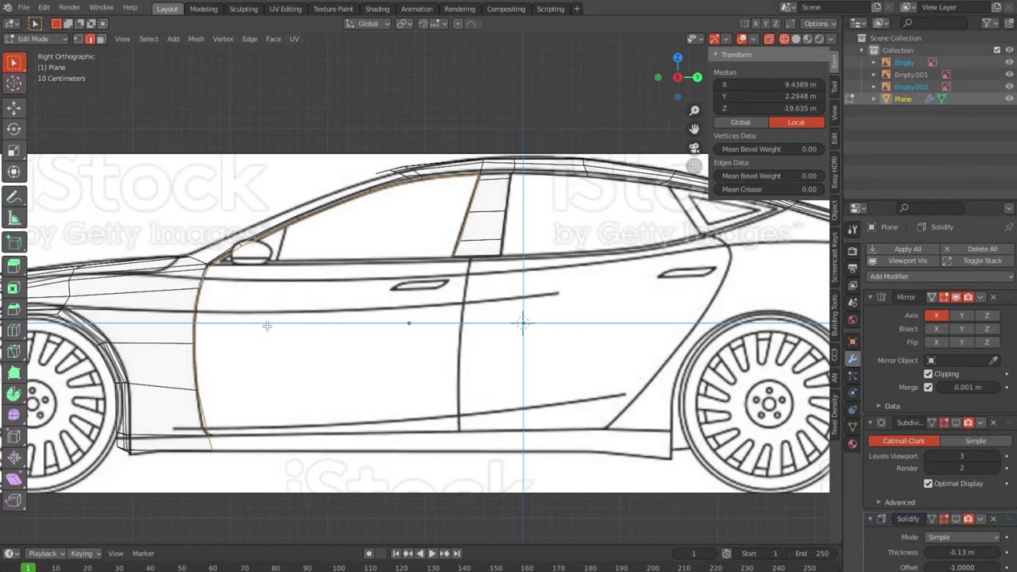
key(f)
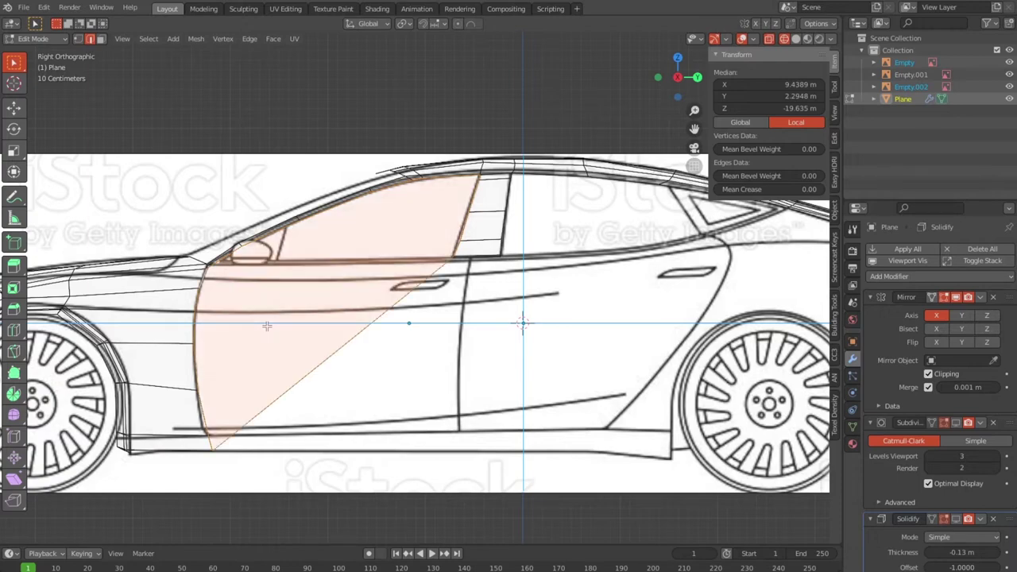
mouse_move(441, 332)
middle_down()
mouse_move(570, 351)
mouse_move(574, 334)
middle_up()
key(KP_7)
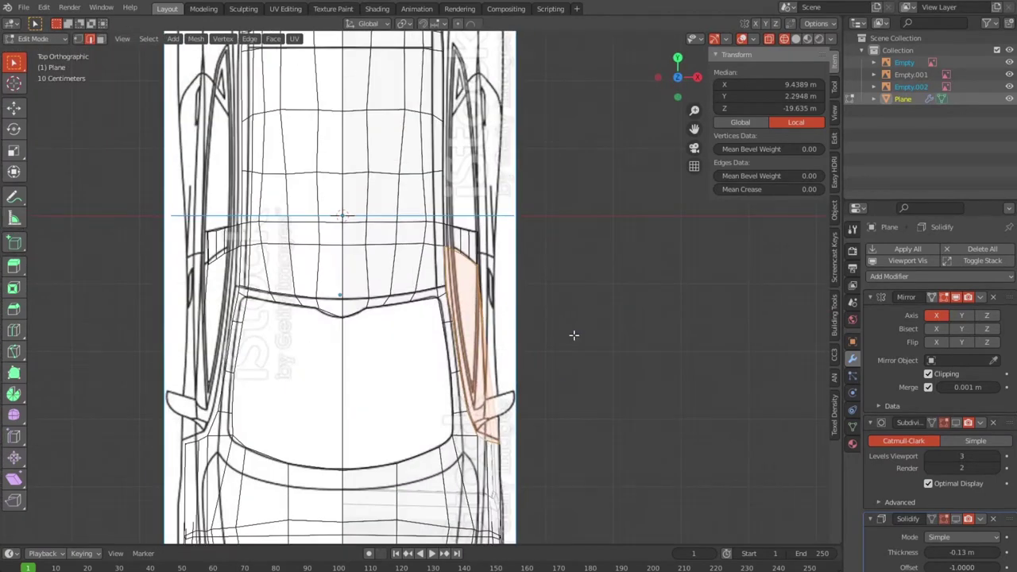
key(g)
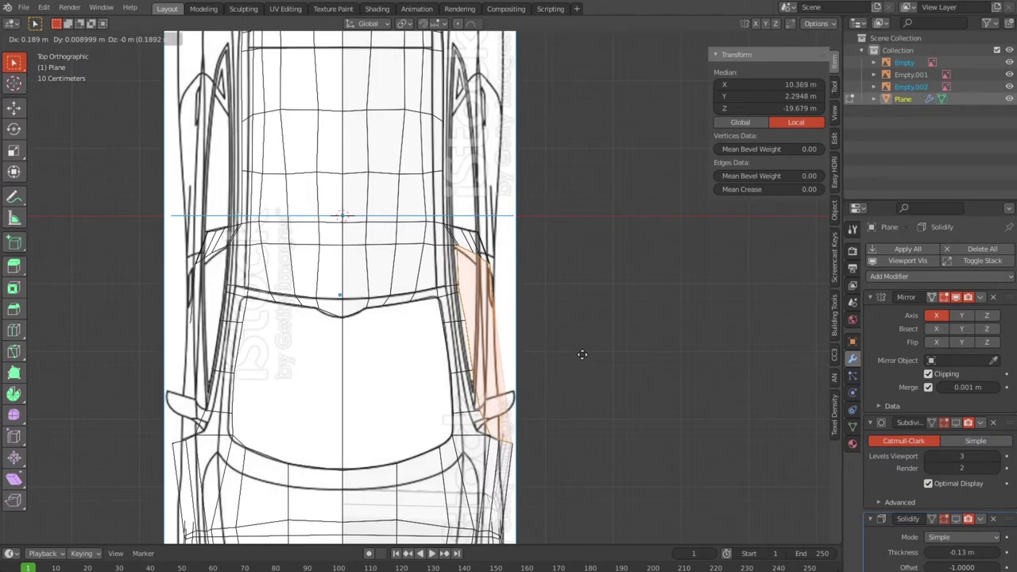
click(582, 355)
In the right view with X-ray off, delete the temporary door face.
middle_drag(588, 406, 460, 273)
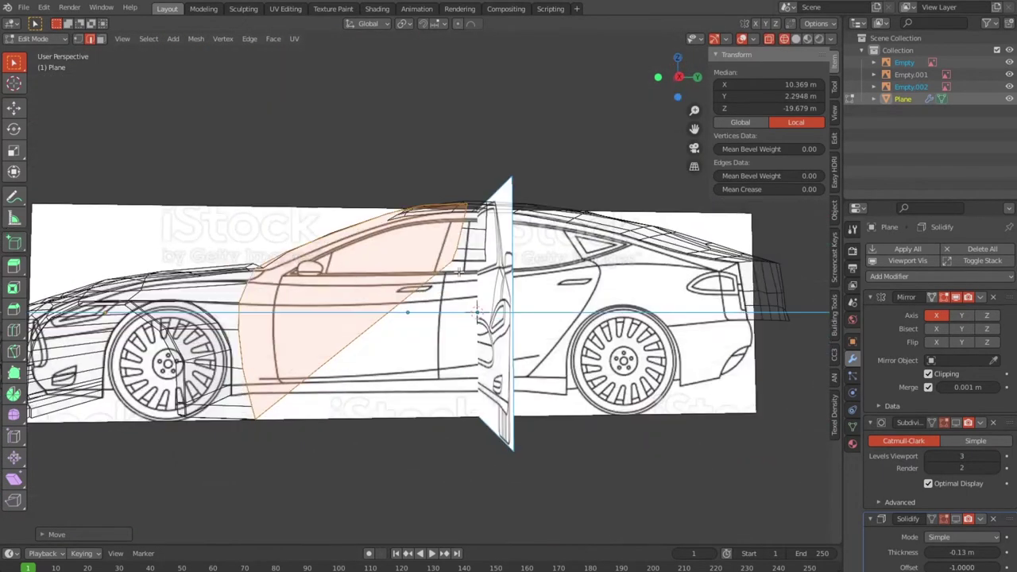
middle_drag(521, 363, 528, 461)
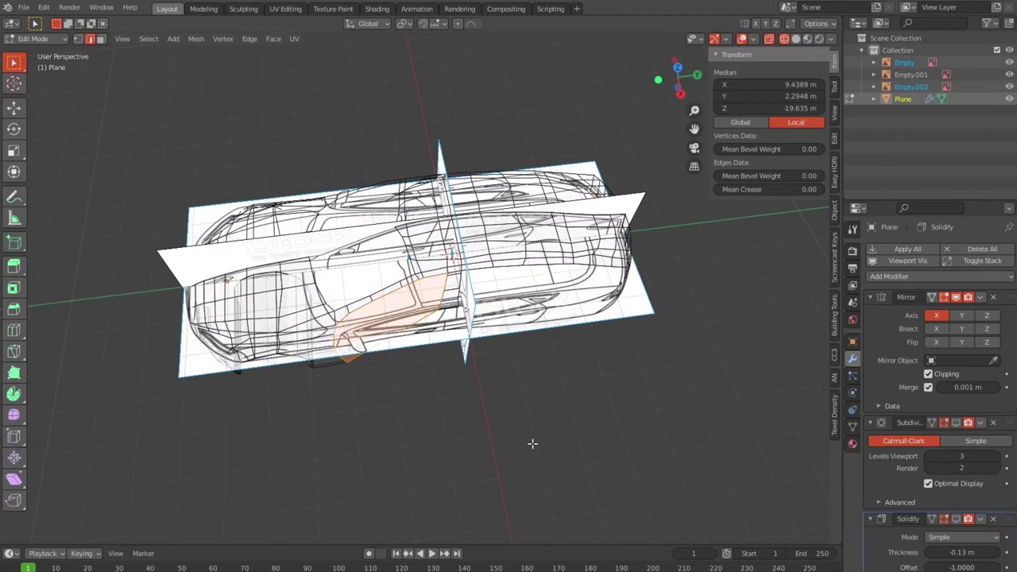
key(KP_3)
scroll(533, 443, up, 4)
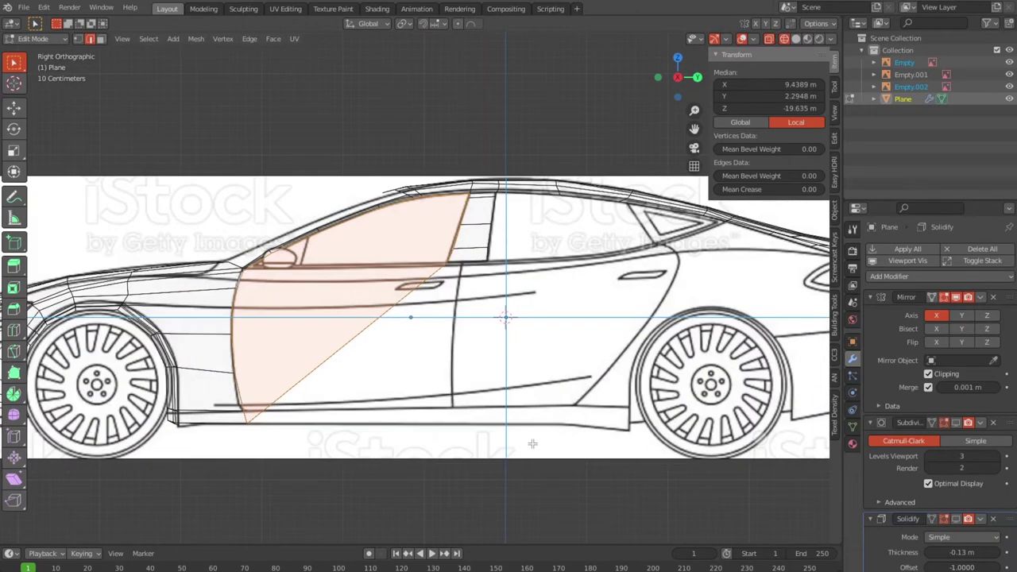
key(alt+z)
click(395, 386)
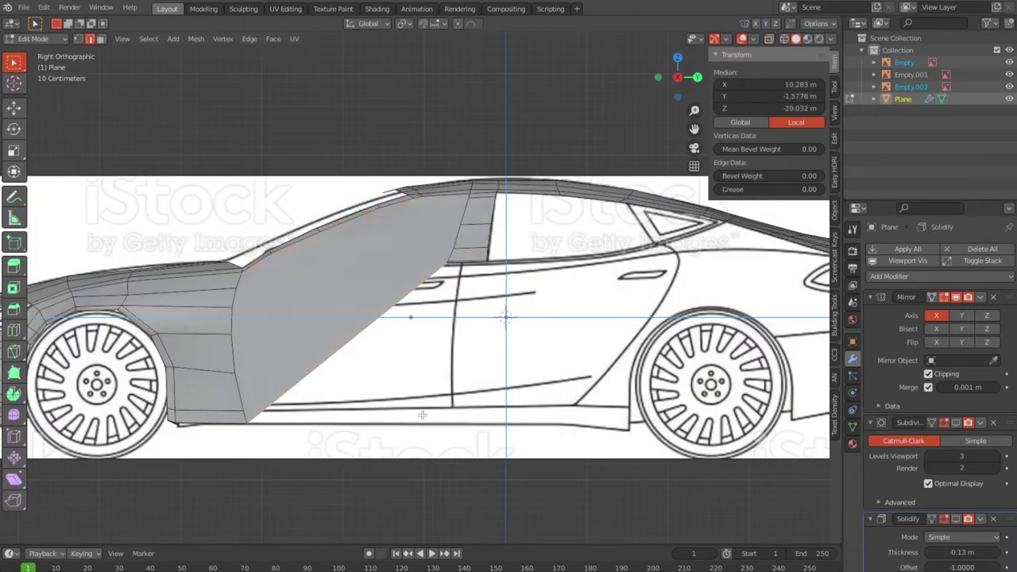
alt+click(427, 408)
key(x)
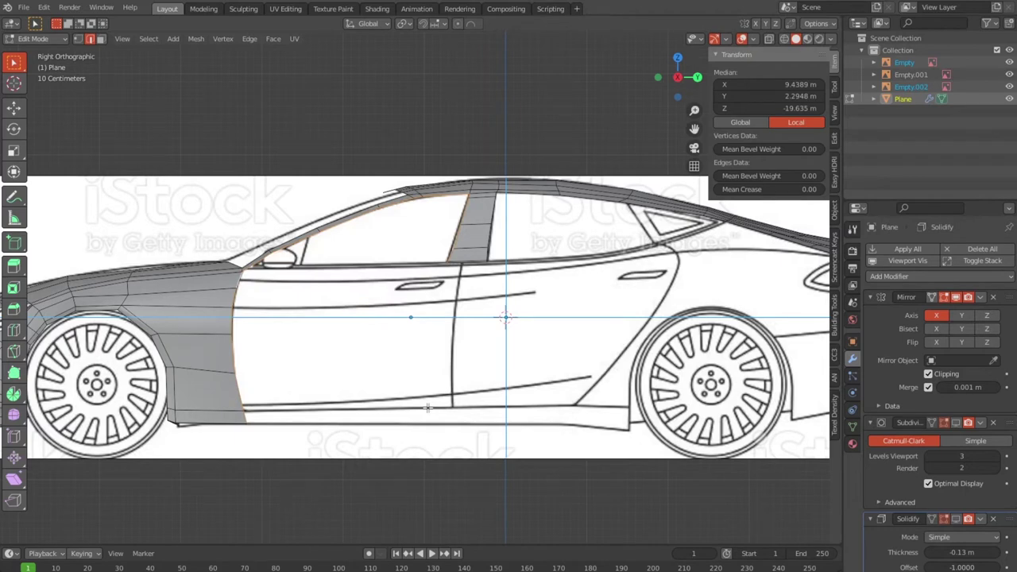
Select the roof-line edges, orbit to inspect, and return to the right orthographic view.
scroll(428, 408, up, 2)
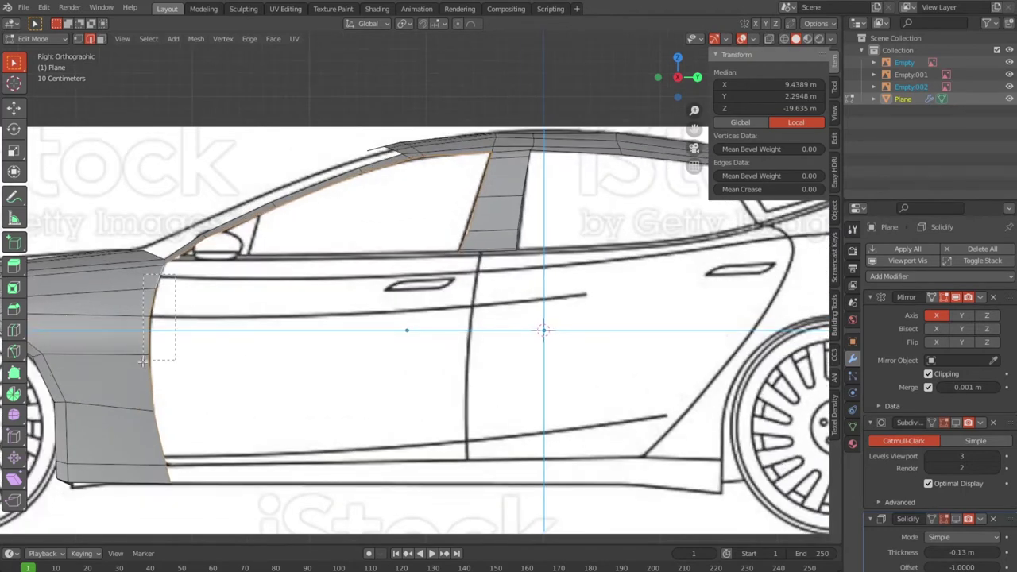
click(147, 481)
mouse_move(236, 449)
middle_down()
mouse_move(200, 438)
mouse_move(203, 316)
mouse_move(151, 303)
mouse_move(145, 368)
middle_up()
key(KP_3)
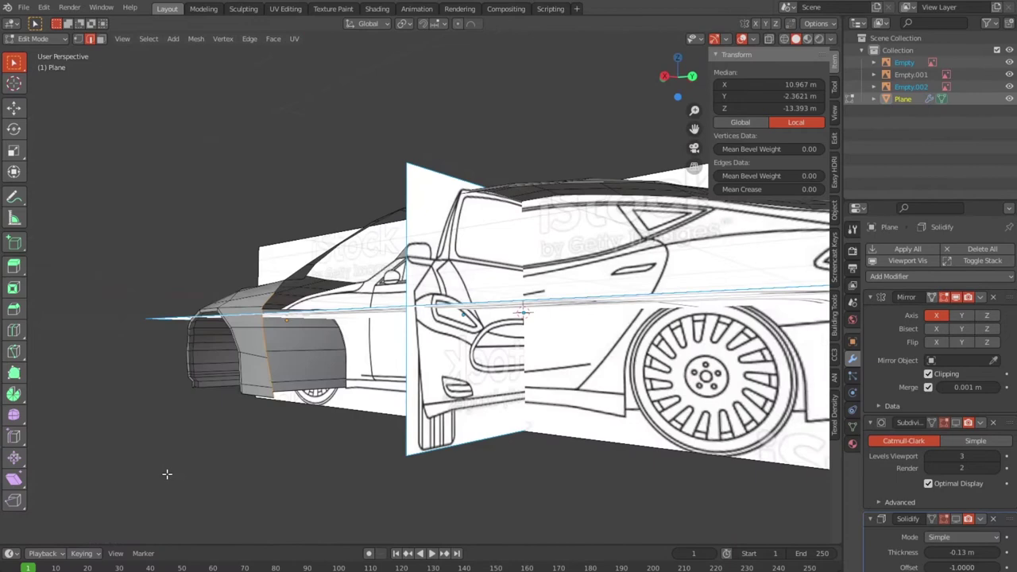
key(KP_5)
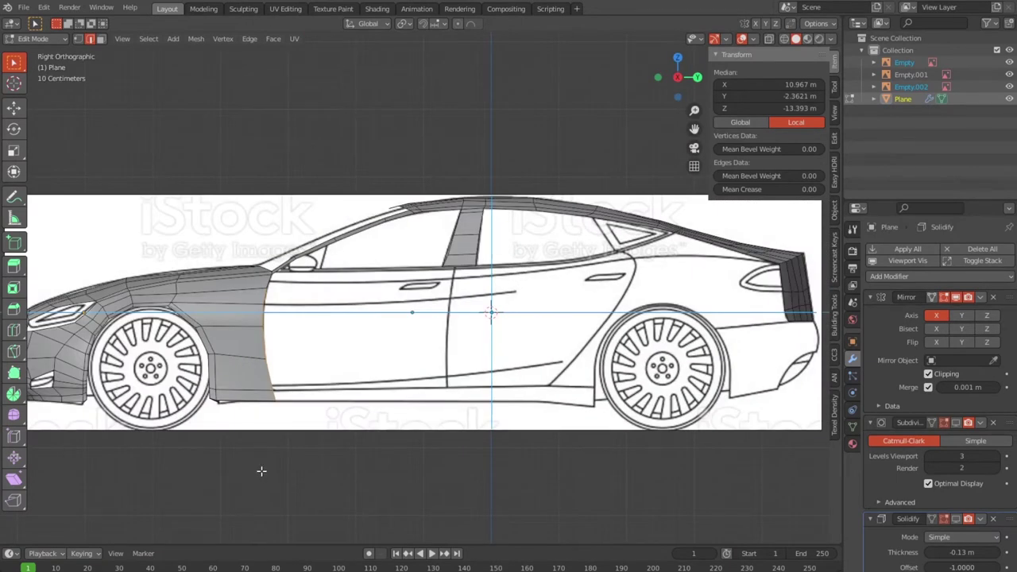
Extrude the door's front edge backward into a panel, scaled along Z and Y, and push its rear edge back.
key(e)
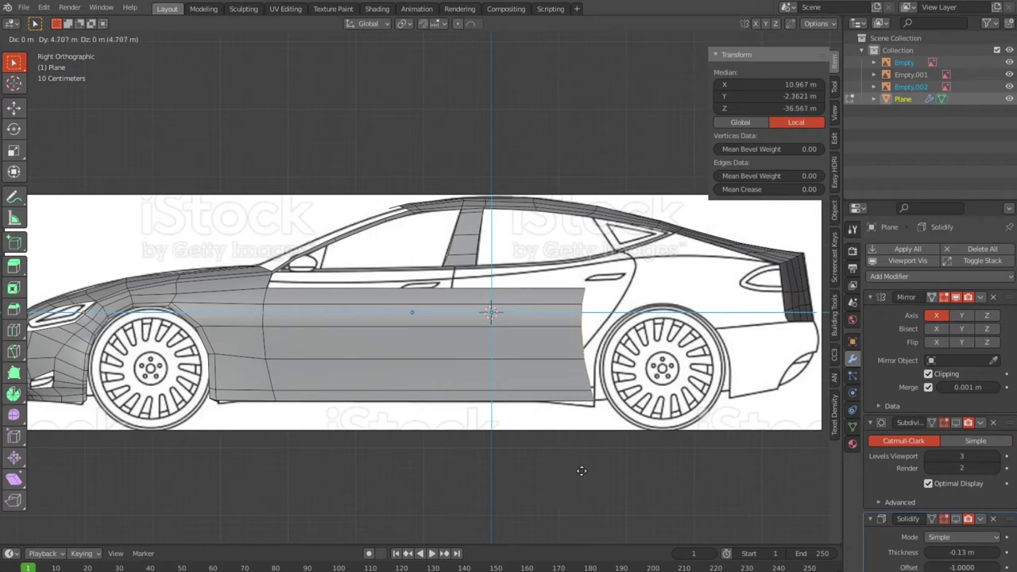
click(435, 467)
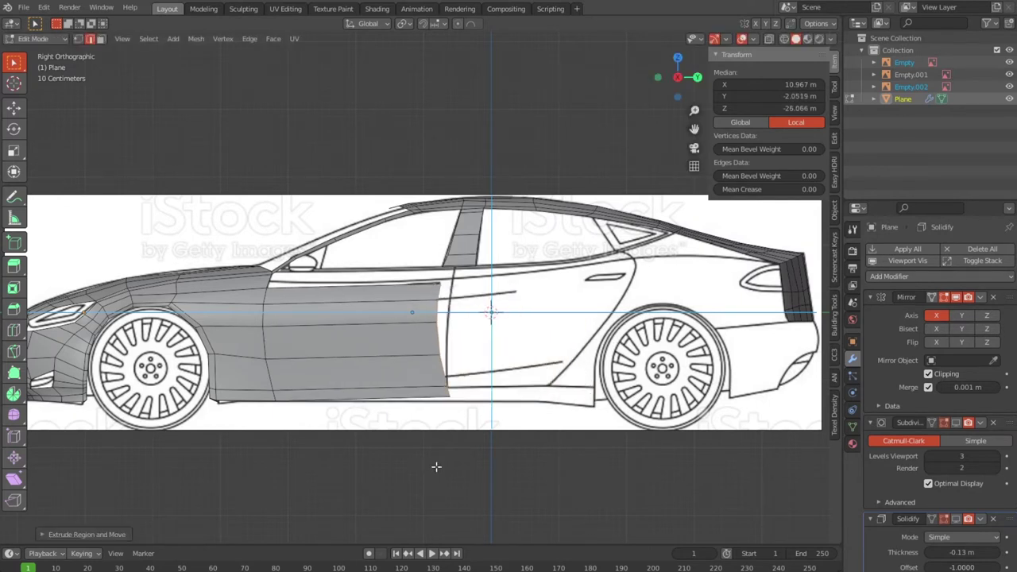
key(s)
key(z)
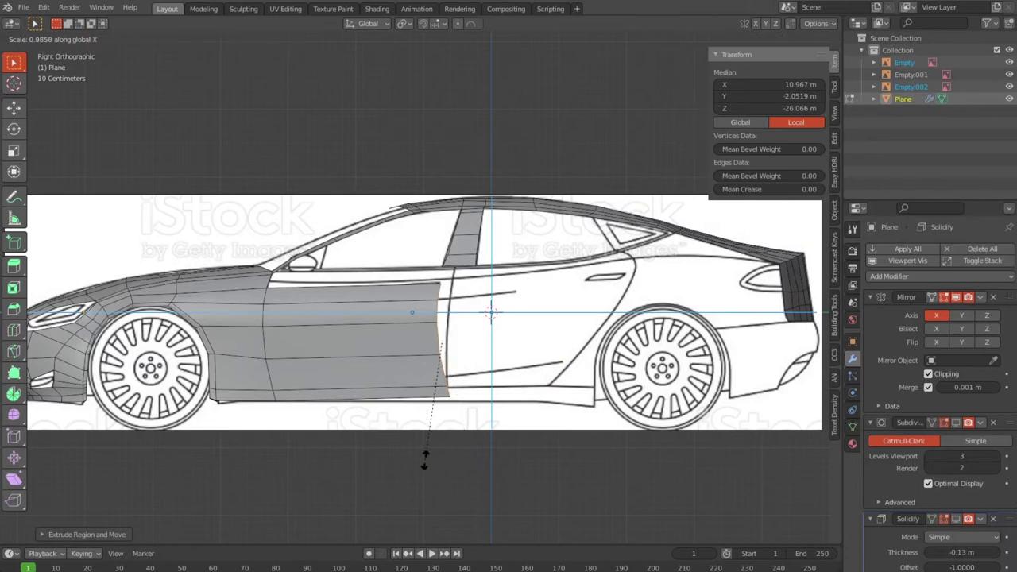
click(425, 461)
key(s)
key(y)
click(425, 460)
scroll(403, 471, up, 3)
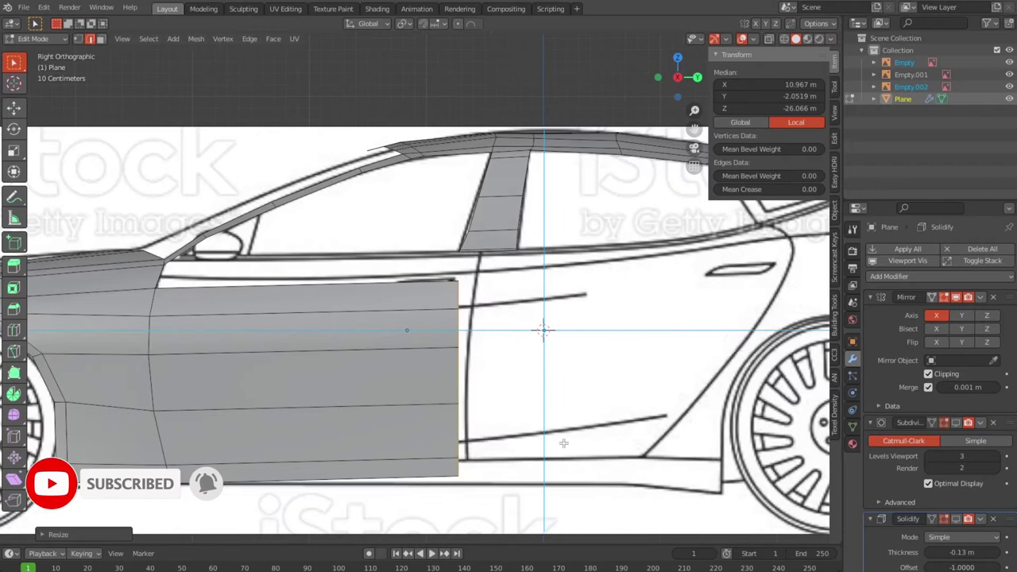
key(g)
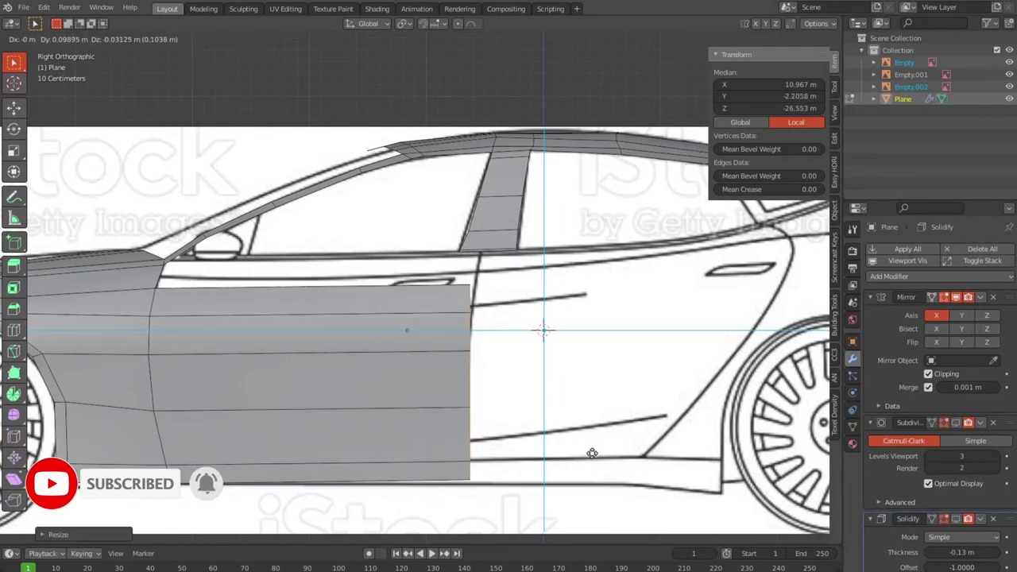
click(592, 457)
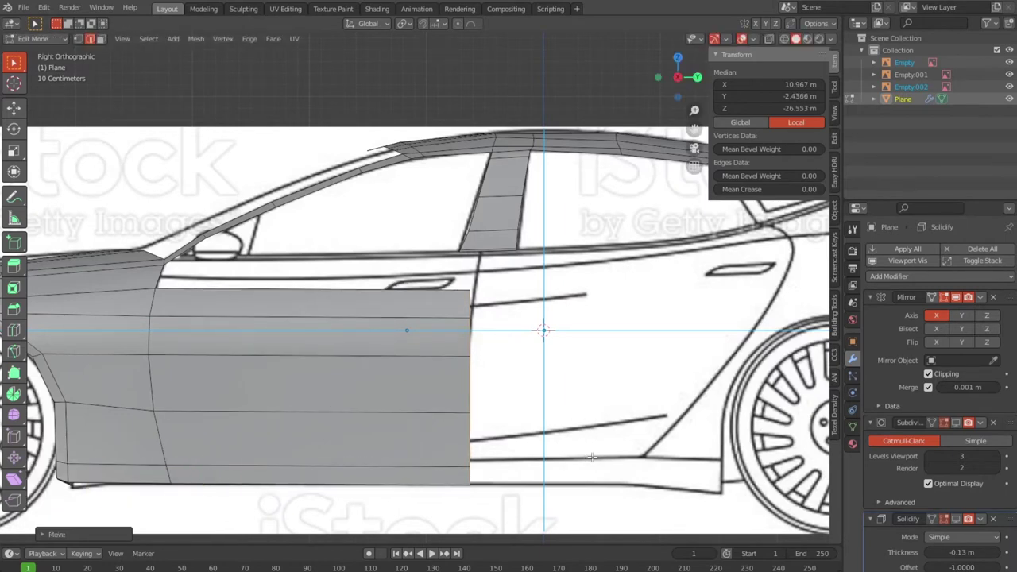
With X-ray on, move the door's top rear corner up to the window line and the next vertex onto the rear line.
scroll(548, 415, up, 3)
scroll(544, 407, down, 2)
key(alt+z)
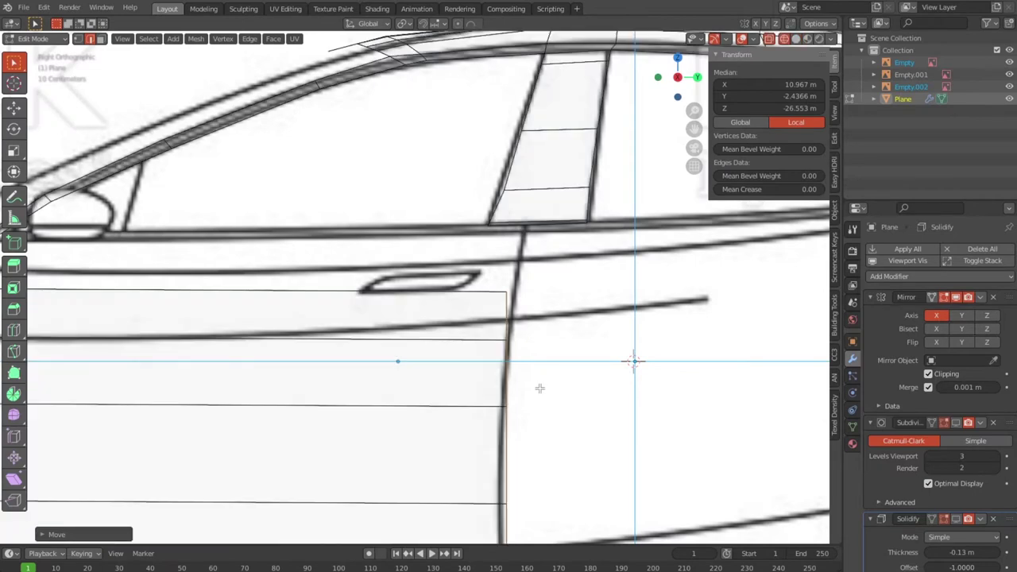
click(481, 291)
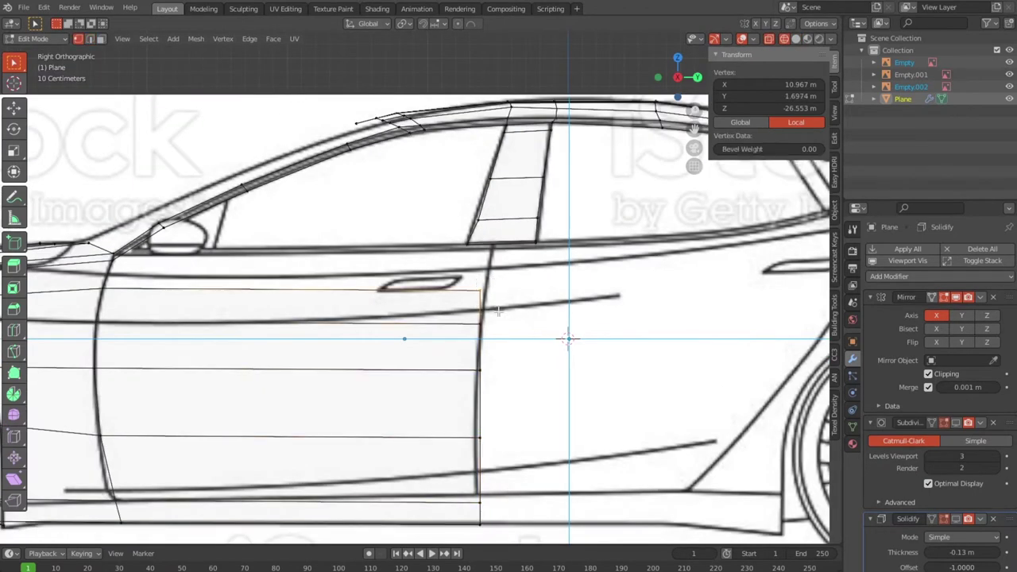
key(g)
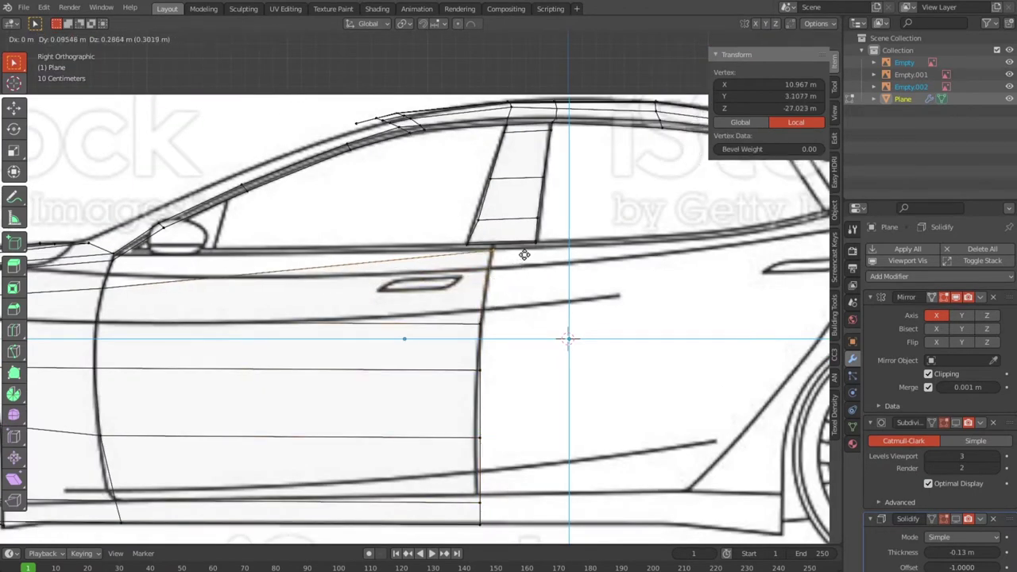
click(524, 255)
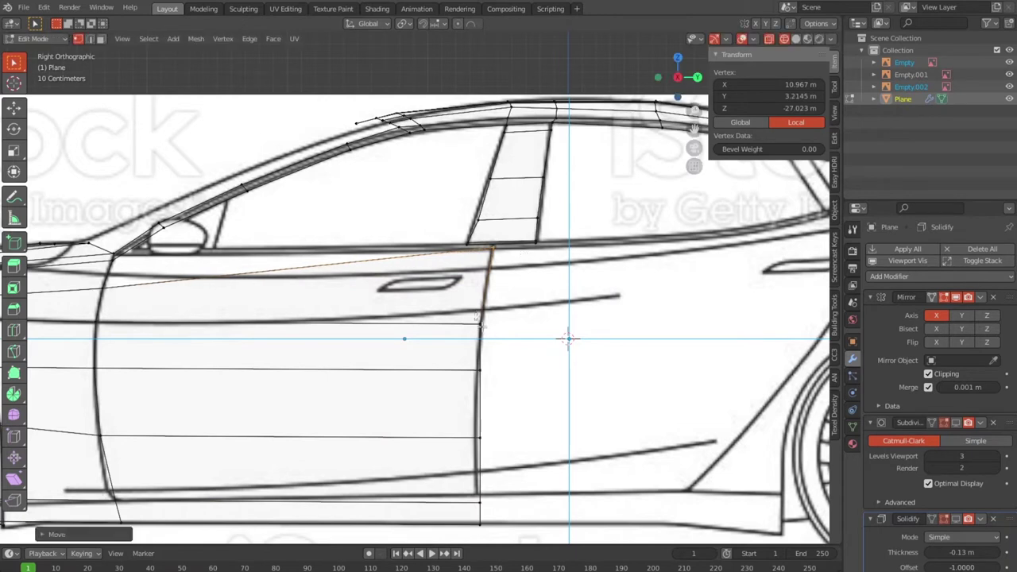
key(g)
click(489, 344)
Place the lower rear-edge vertices on the rear door line and the bottom vertex on the sill line.
click(479, 372)
key(g)
click(479, 386)
click(479, 440)
key(g)
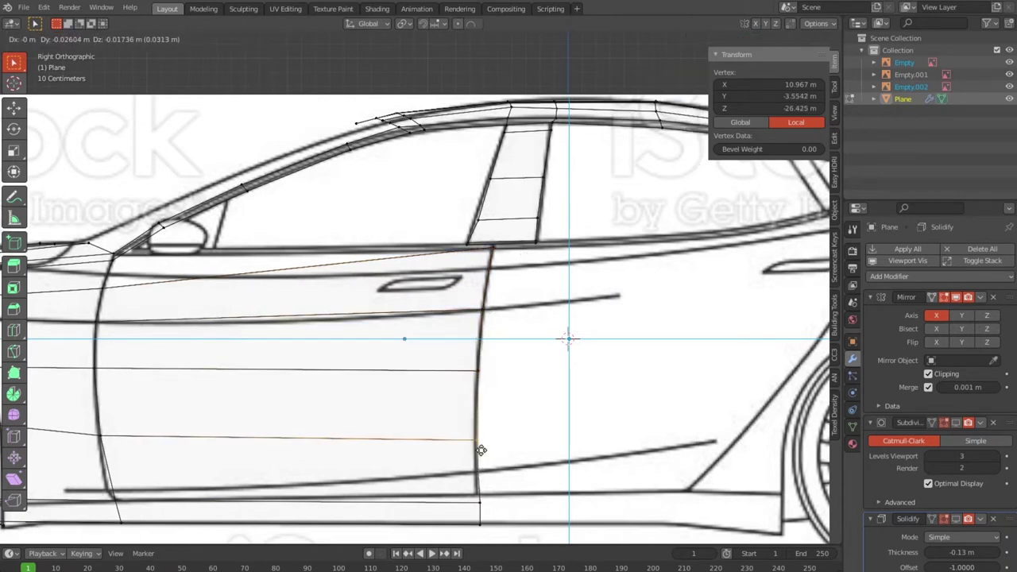
click(479, 456)
key(g)
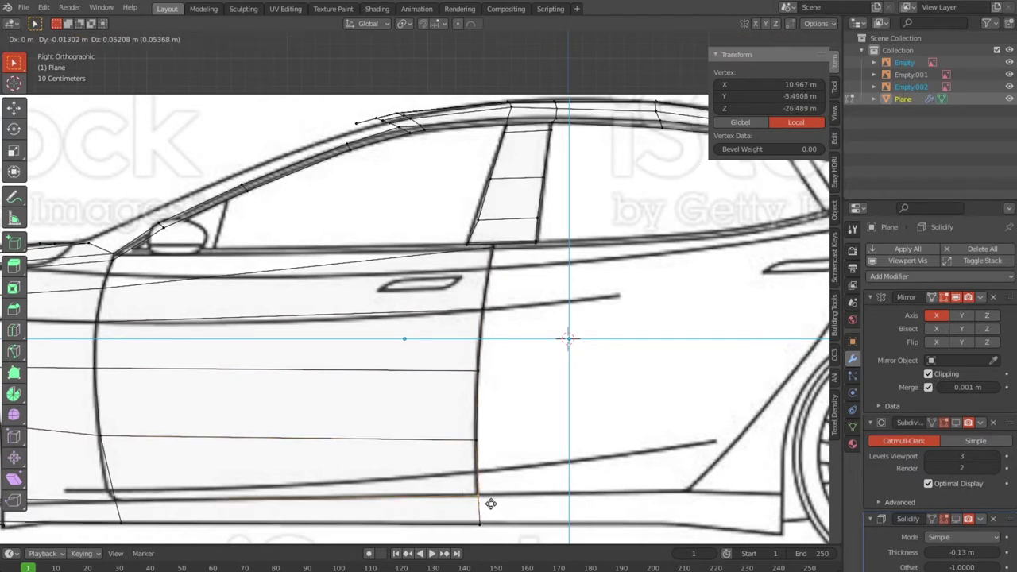
click(487, 505)
click(455, 518)
key(g)
click(455, 516)
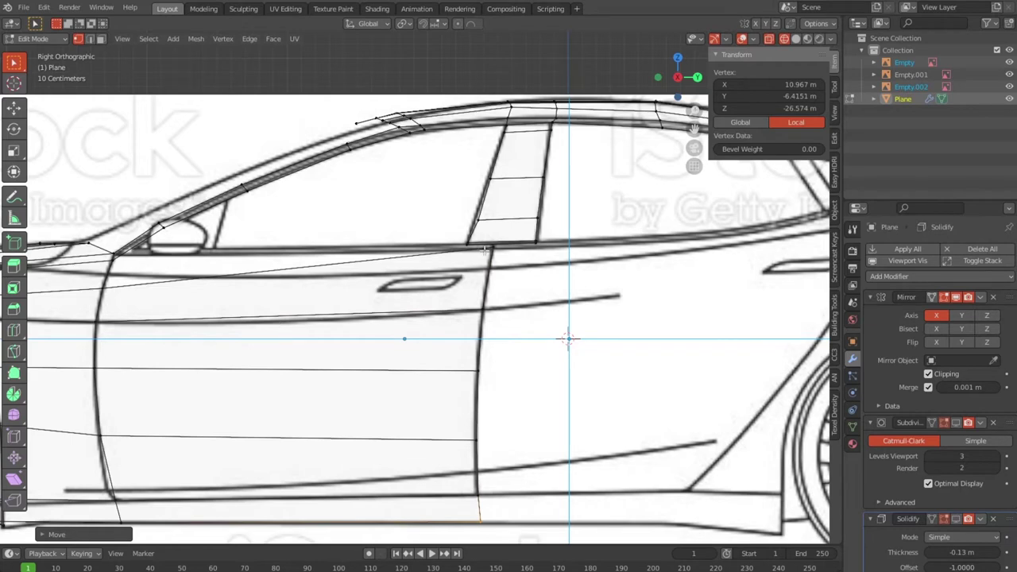
Snap the remaining rear and upper door vertices onto the blueprint lines and begin a vertical loop across the door.
scroll(340, 284, down, 1)
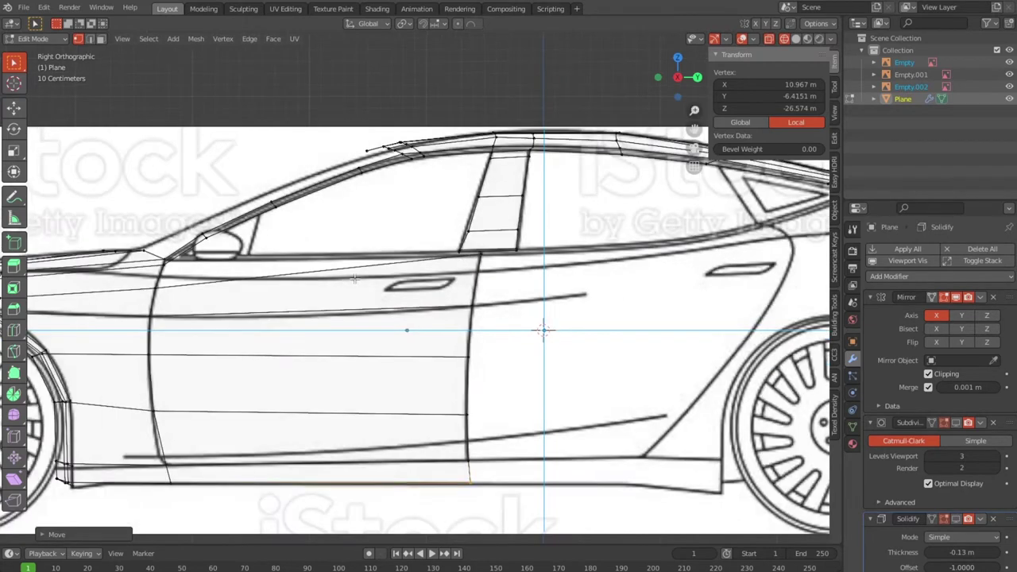
scroll(449, 274, up, 1)
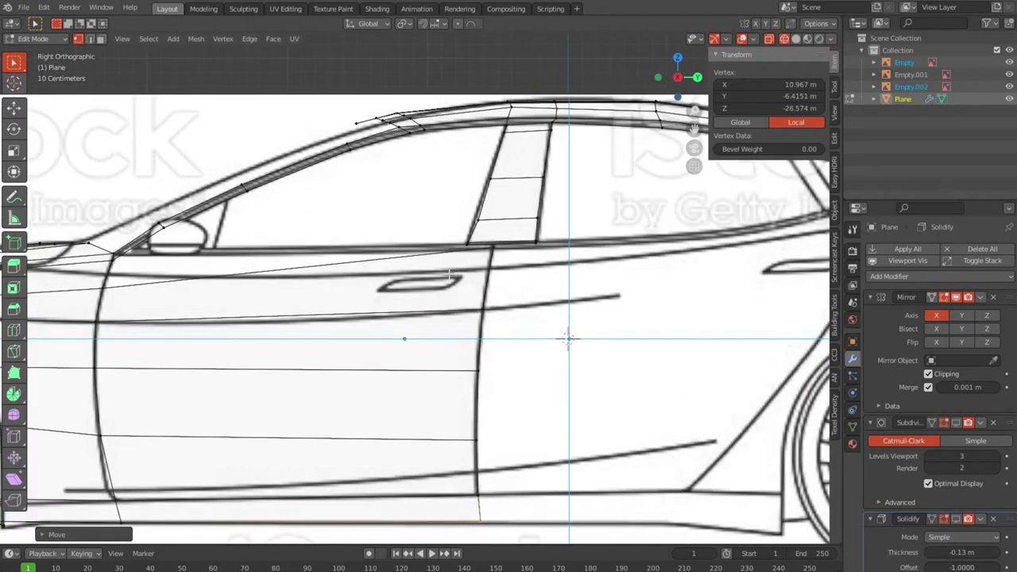
click(494, 249)
key(g)
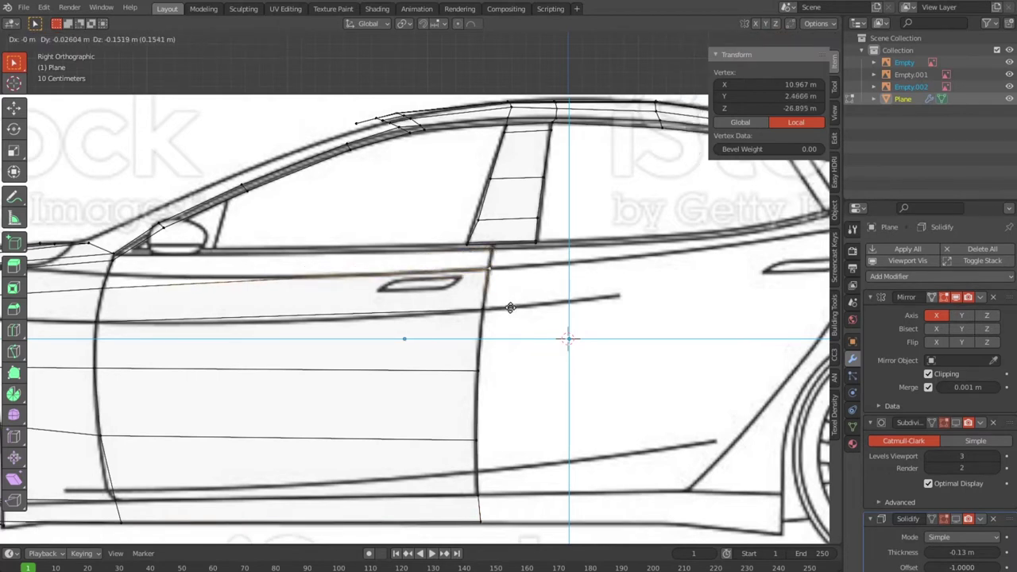
click(510, 304)
click(113, 301)
key(g)
click(121, 291)
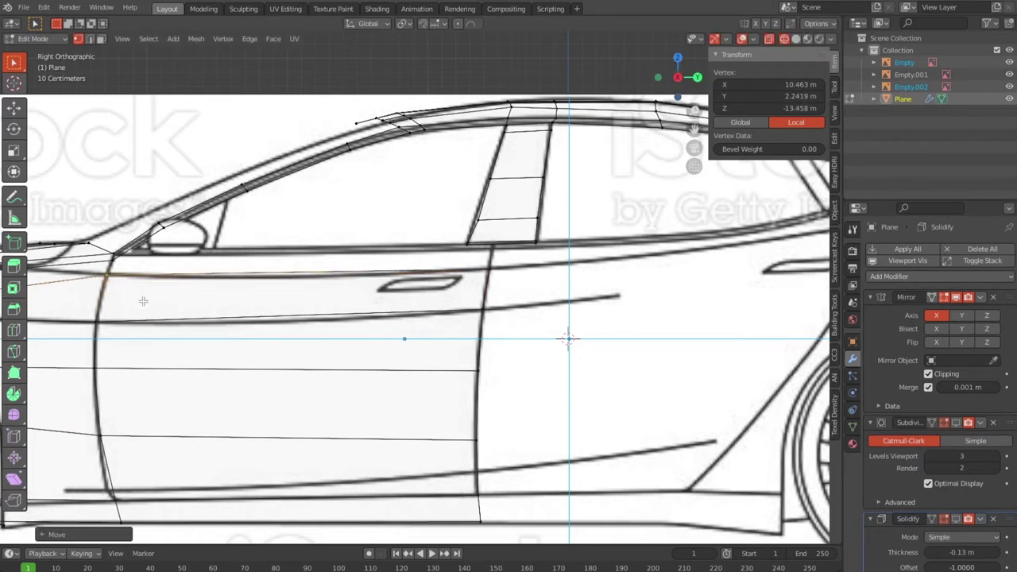
alt+click(290, 274)
key(g)
key(g)
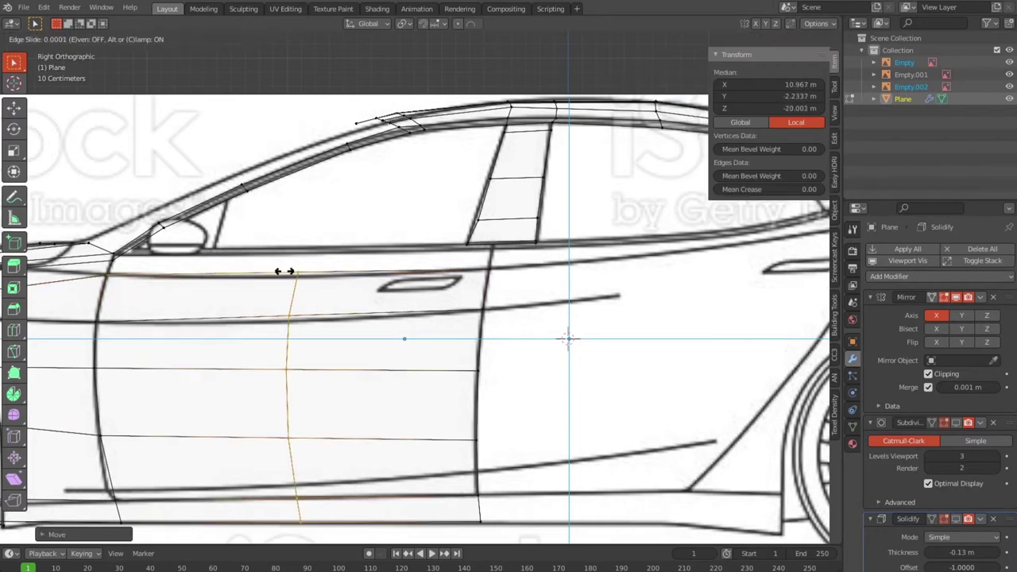
Place the new vertical loop on the front door and nudge it into its final position.
click(278, 279)
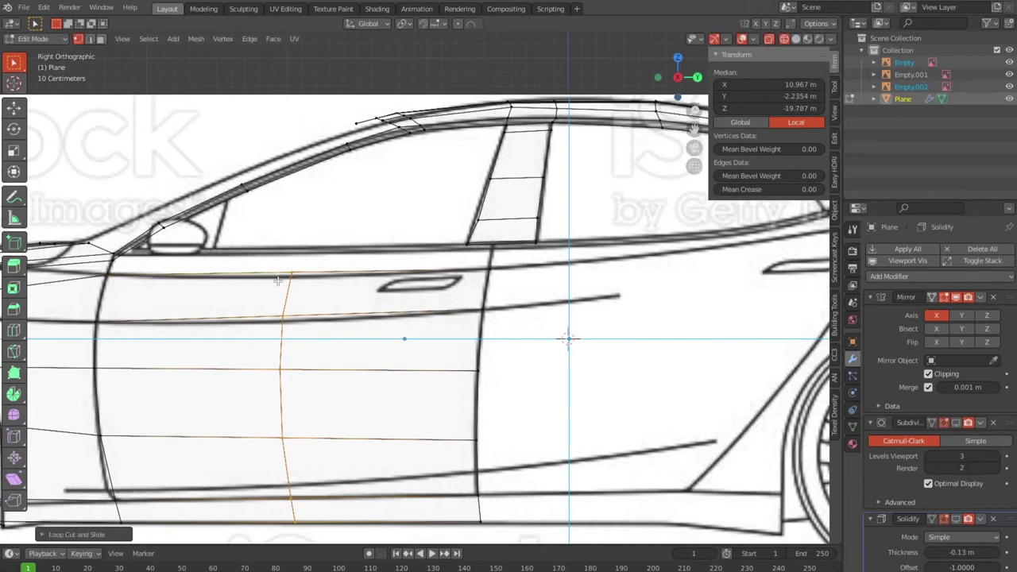
key(g)
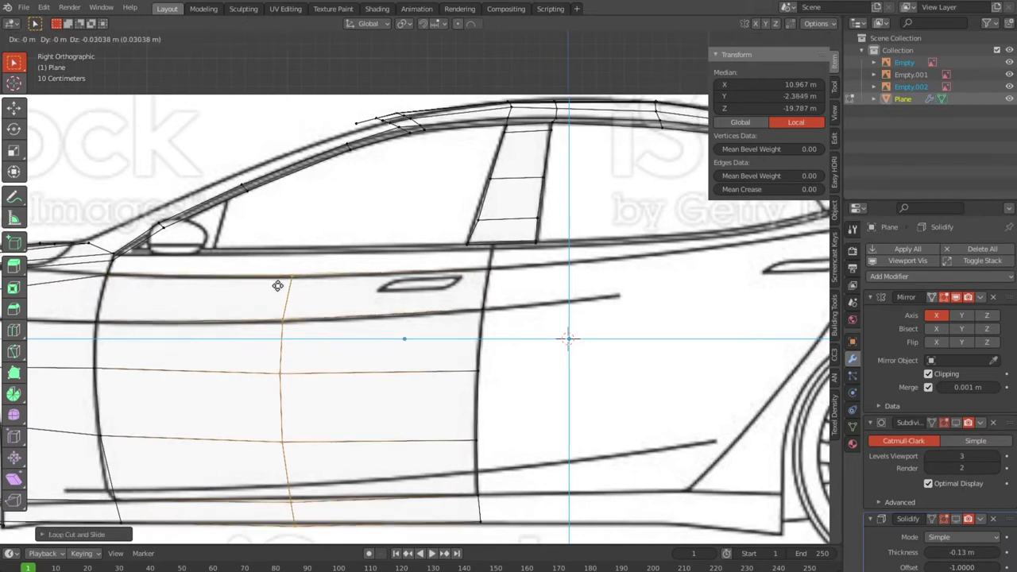
click(277, 285)
Move the loop's bottom vertex down so it lines up with the sill on the blueprint.
click(295, 522)
key(g)
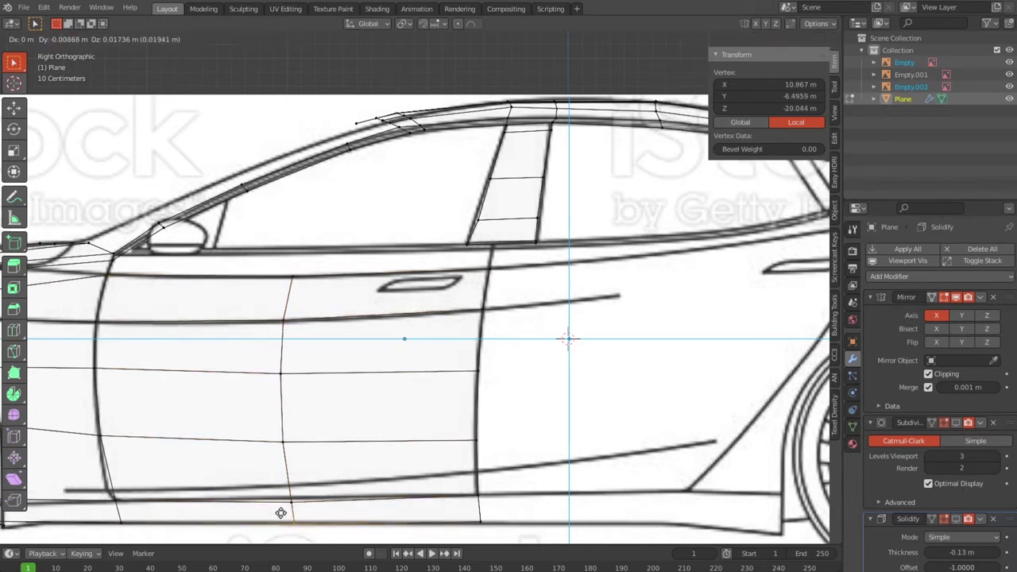
click(304, 507)
key(g)
click(278, 485)
key(alt+a)
click(295, 487)
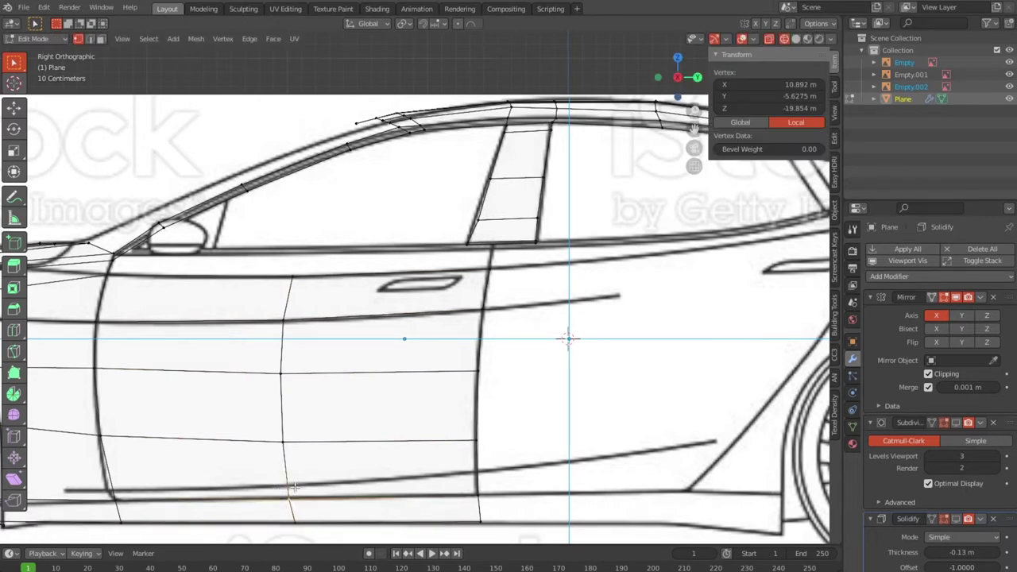
Box-select the front door faces and orbit to view the door in perspective.
scroll(295, 411, down, 4)
drag(545, 450, 334, 272)
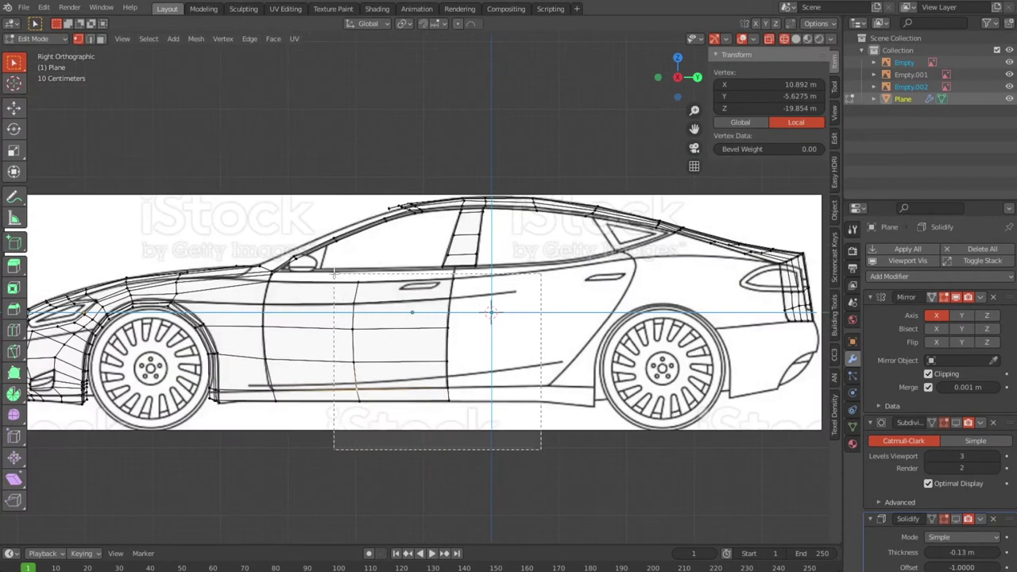
mouse_move(403, 327)
middle_down()
mouse_move(491, 400)
mouse_move(496, 389)
middle_up()
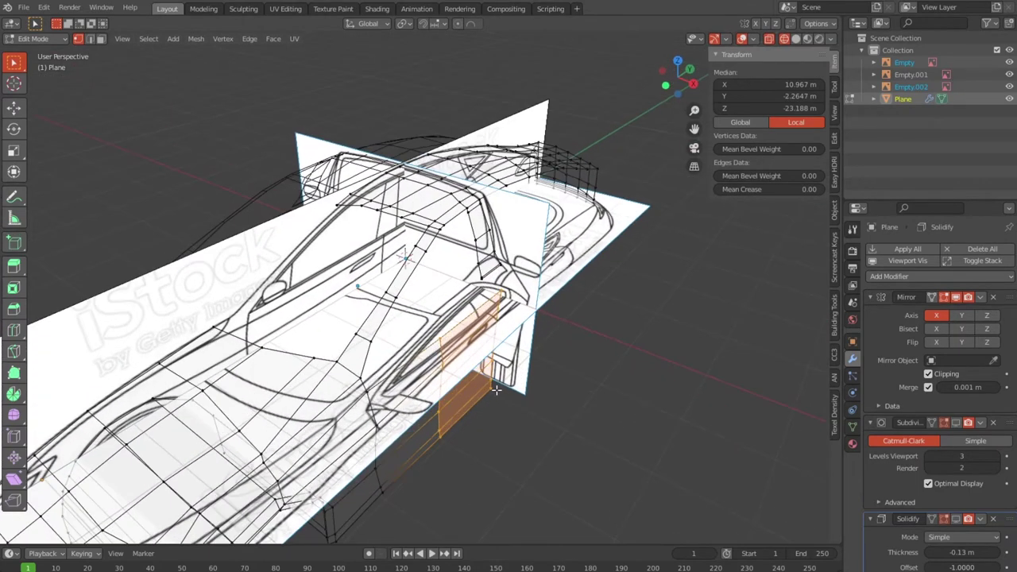
In top view, vertex-slide a door side vertex onto the top-view body outline.
key(KP_7)
scroll(496, 389, up, 1)
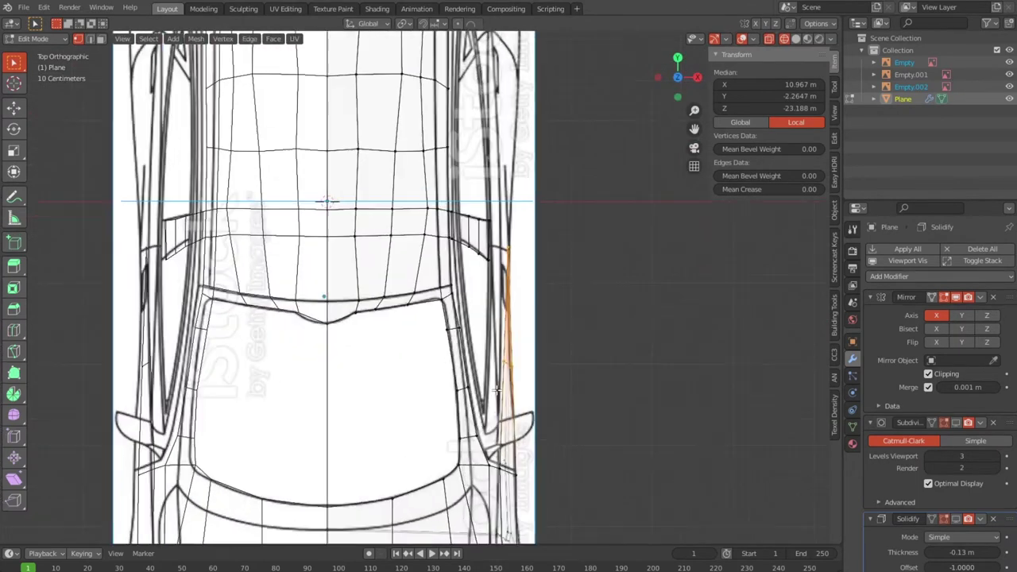
scroll(496, 389, up, 4)
shift+middle_drag(583, 329, 391, 227)
scroll(390, 227, down, 2)
scroll(375, 271, up, 4)
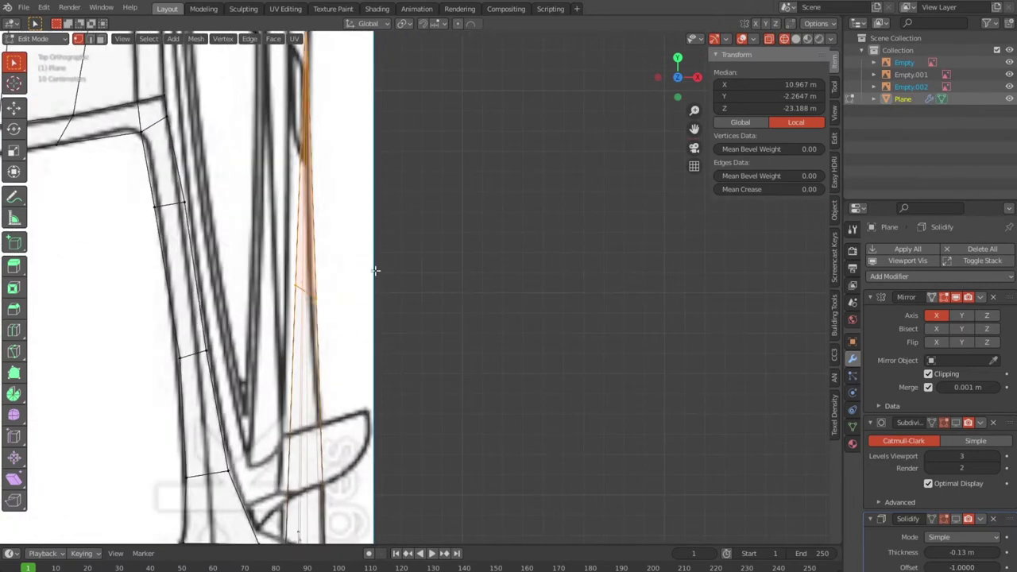
key(alt+a)
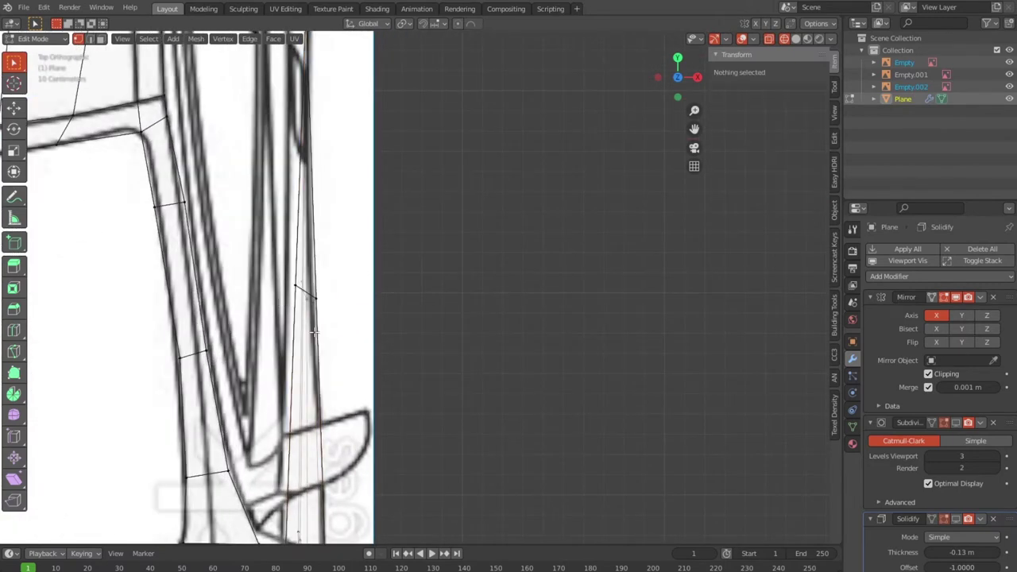
click(296, 286)
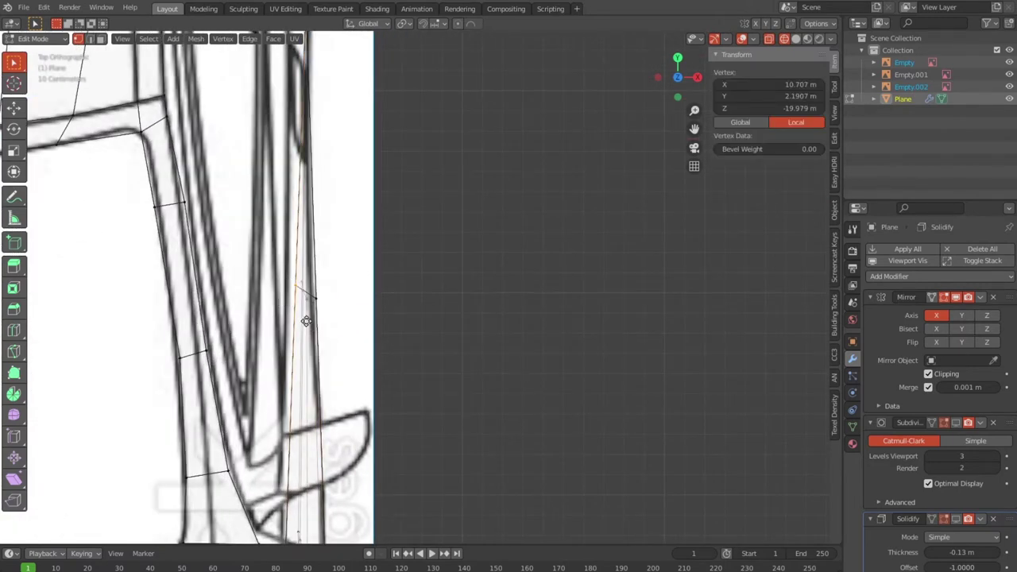
key(g)
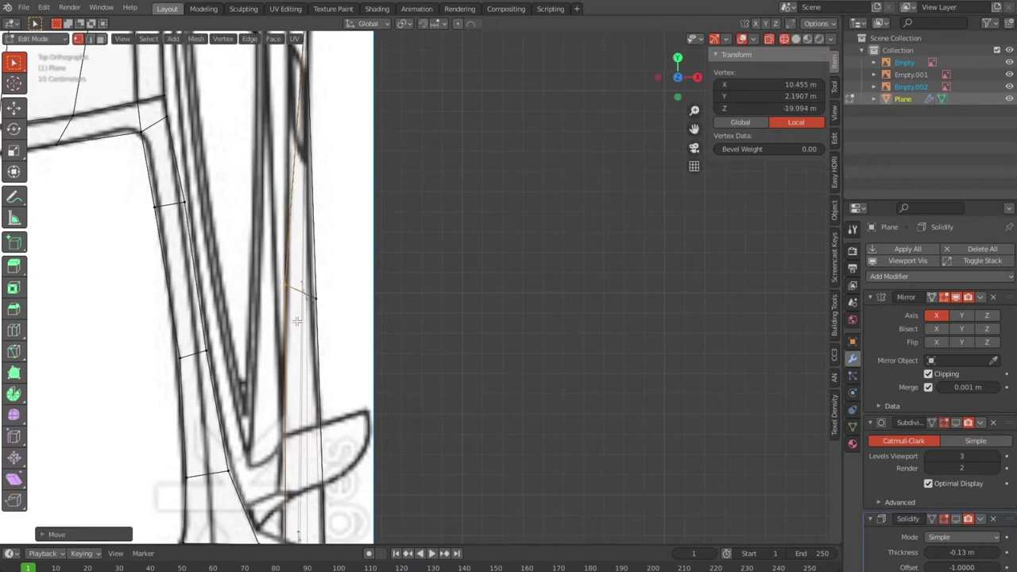
key(g)
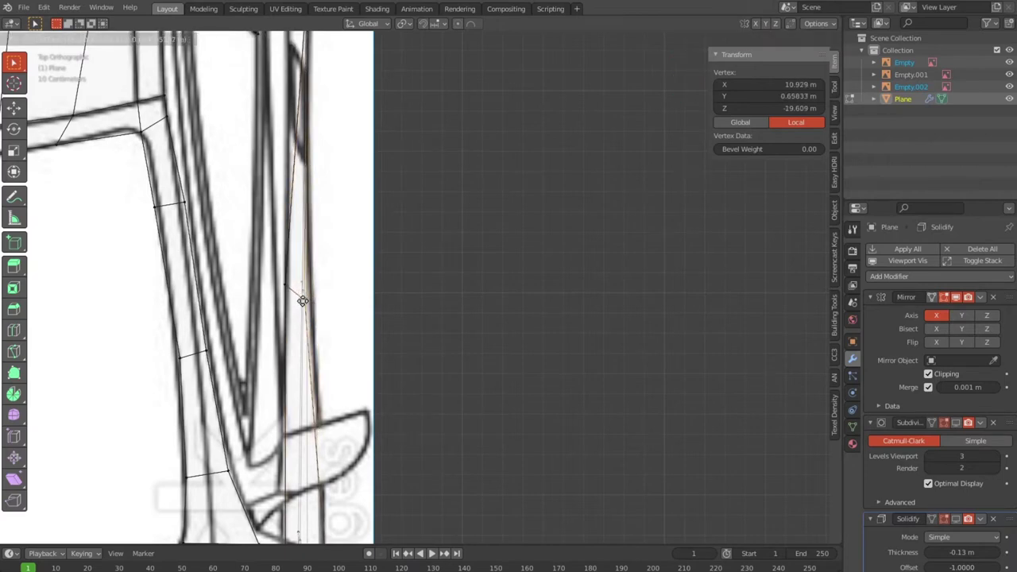
click(308, 298)
Rotate and move the door's vertical side edge to match the body outline.
scroll(308, 299, down, 3)
scroll(287, 326, up, 1)
scroll(273, 340, up, 3)
drag(184, 251, 252, 332)
key(r)
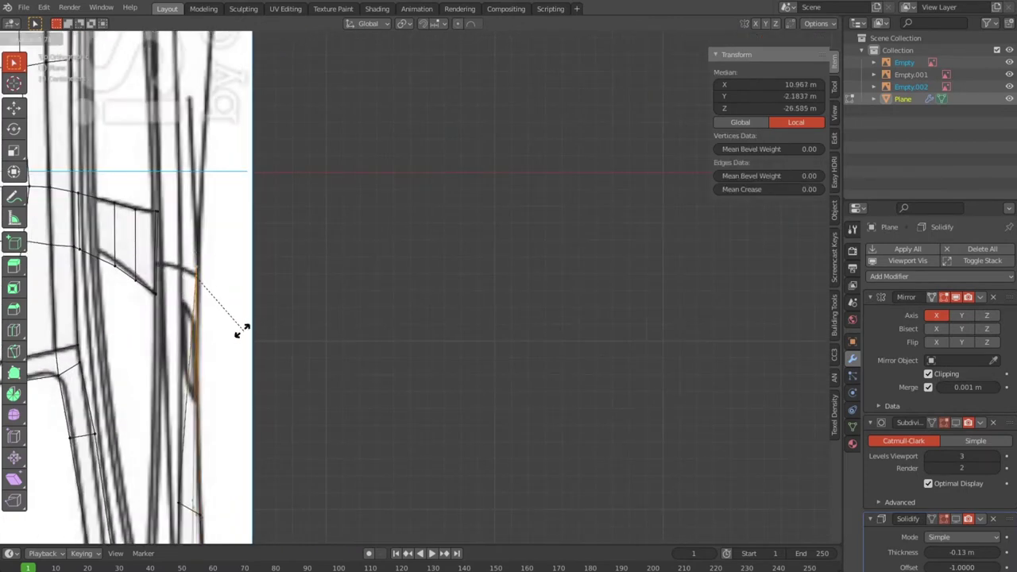
click(357, 290)
key(g)
click(329, 290)
Check the door in 3D, then move the edge inward onto the top-view outline.
mouse_move(331, 390)
middle_down()
mouse_move(234, 260)
mouse_move(301, 260)
middle_up()
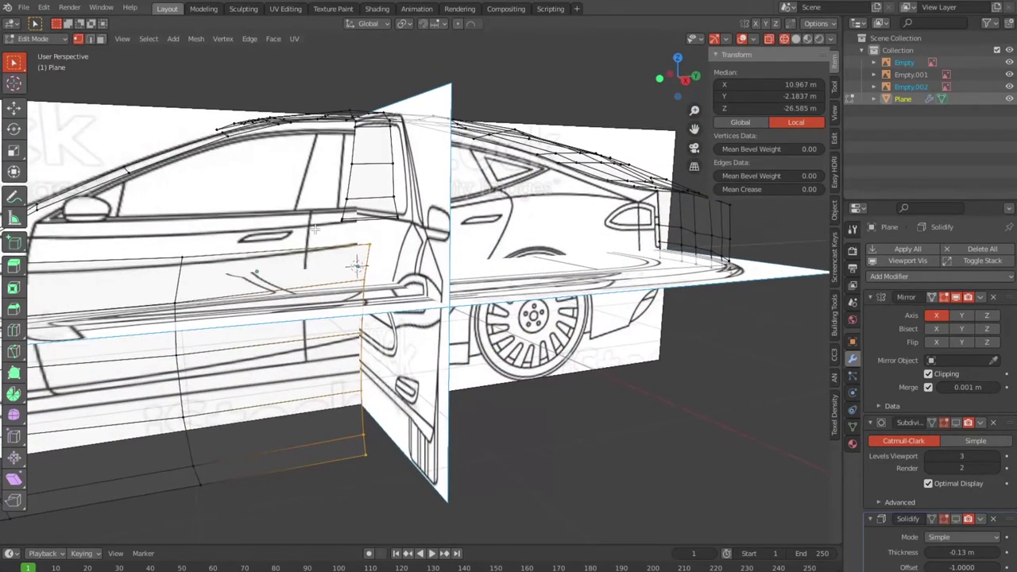
scroll(374, 346, up, 4)
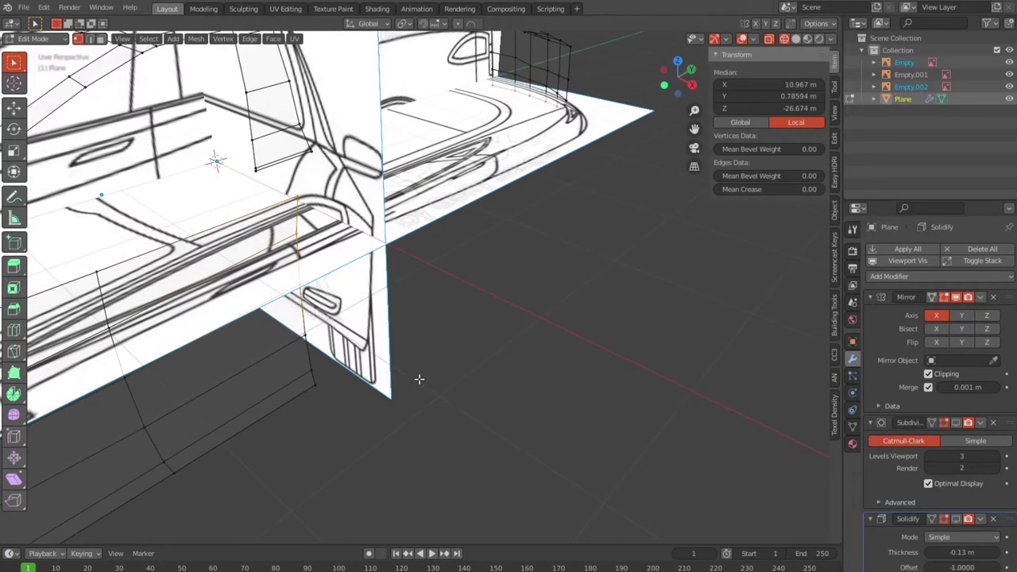
key(KP_7)
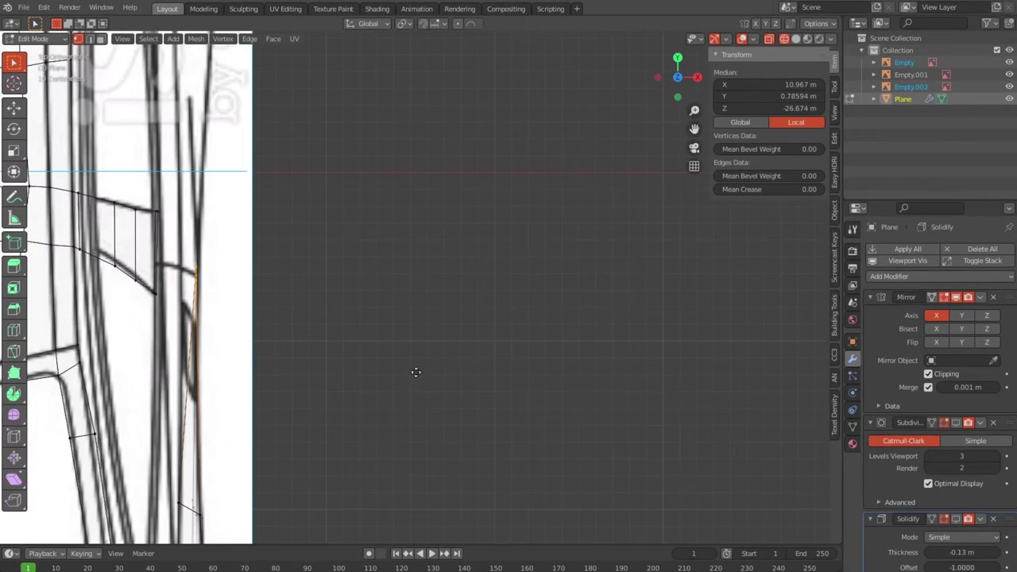
key(g)
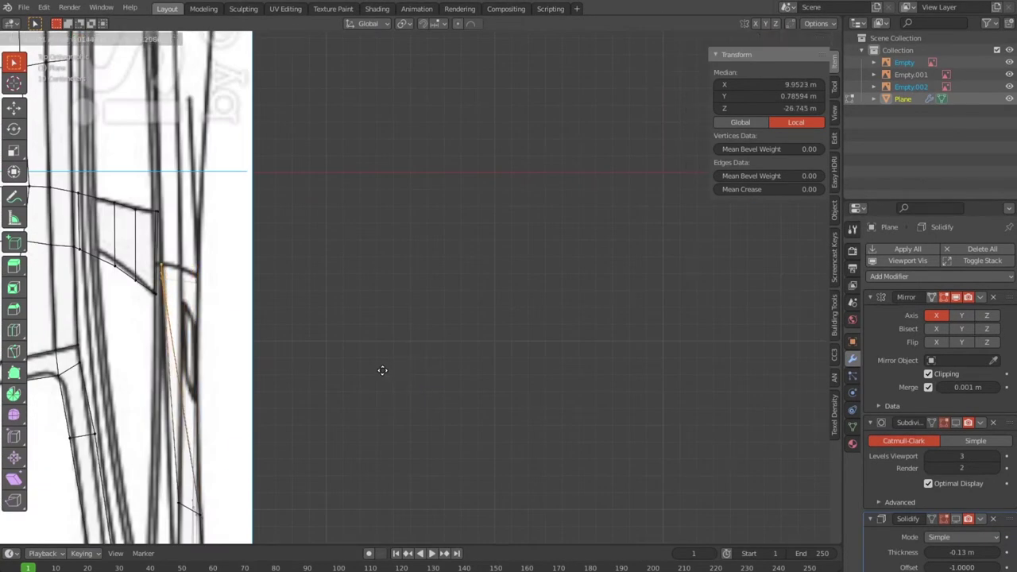
click(383, 370)
Move another door side edge onto the outline, putting the rear edge at X 10.86 m.
mouse_move(382, 371)
middle_down()
mouse_move(357, 380)
mouse_move(272, 239)
middle_up()
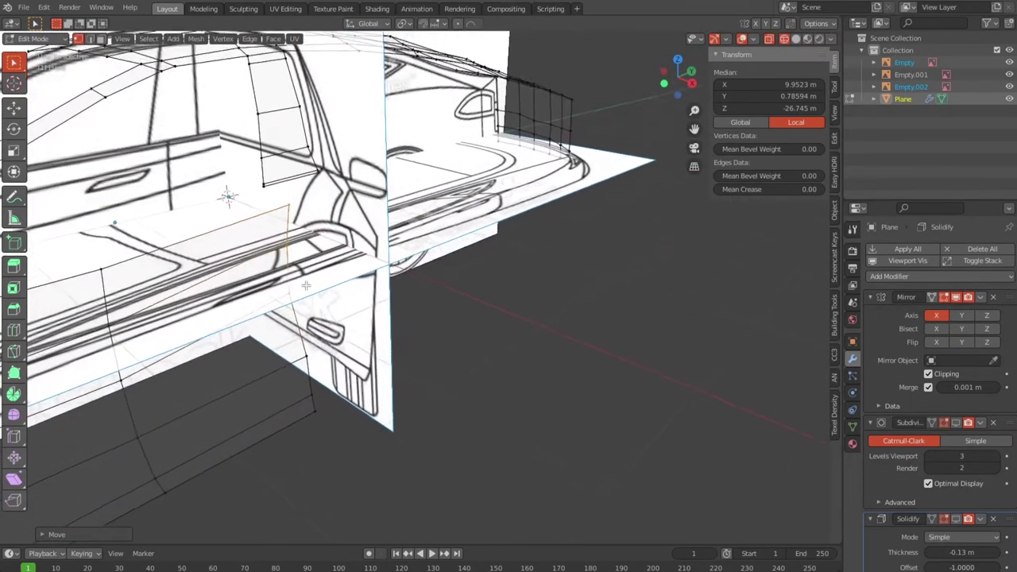
click(326, 324)
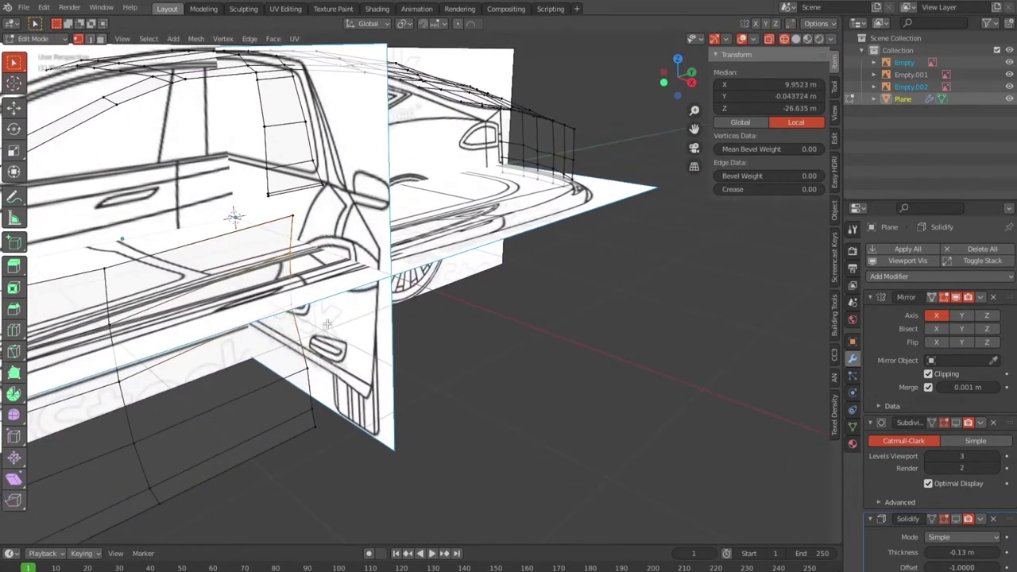
key(KP_7)
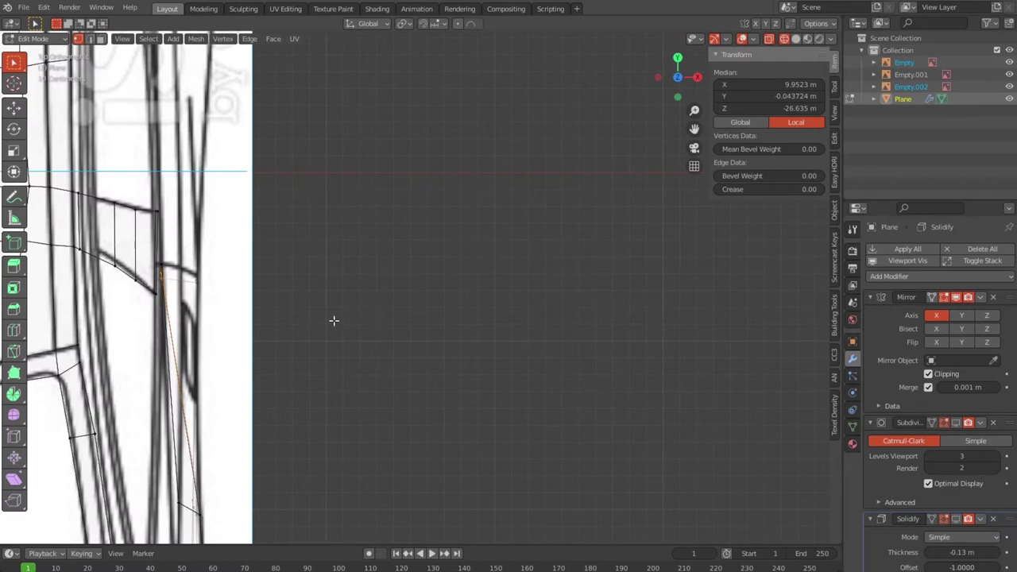
key(g)
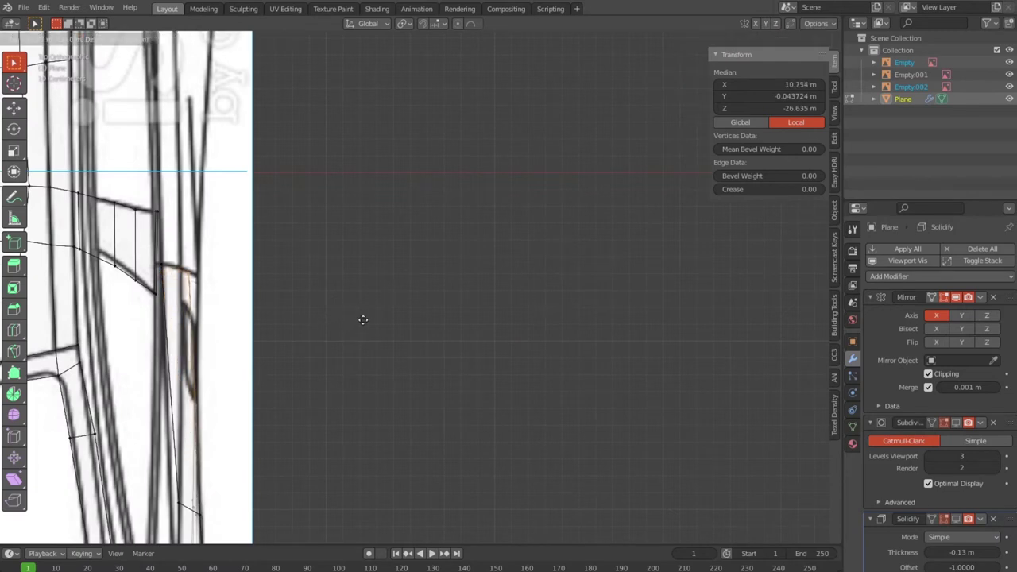
click(364, 319)
mouse_move(365, 318)
middle_down()
mouse_move(237, 270)
mouse_move(261, 434)
mouse_move(228, 397)
mouse_move(249, 359)
middle_up()
key(KP_3)
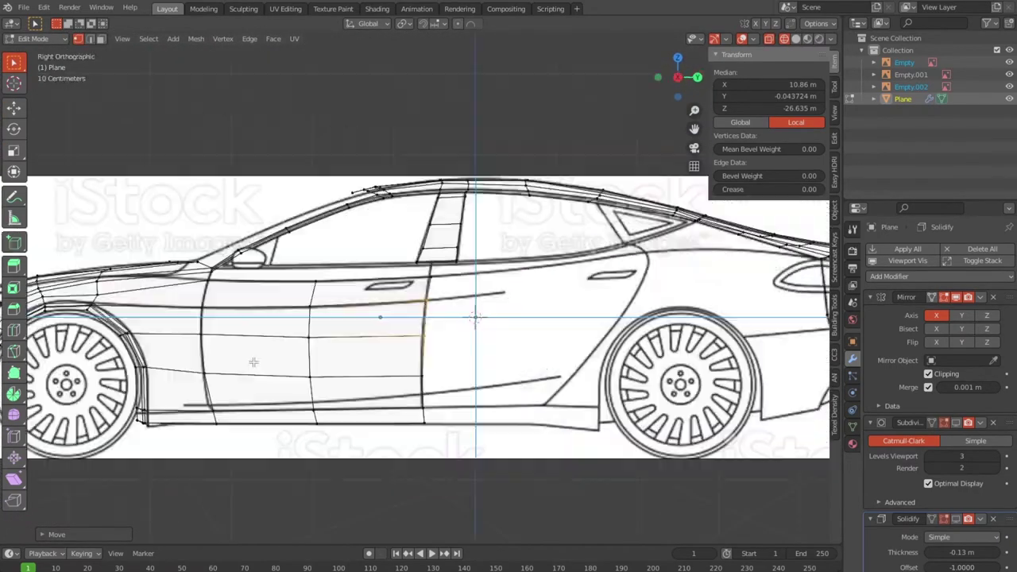
Extend the door's rear edge backward to the B-pillar in side view.
key(KP_7)
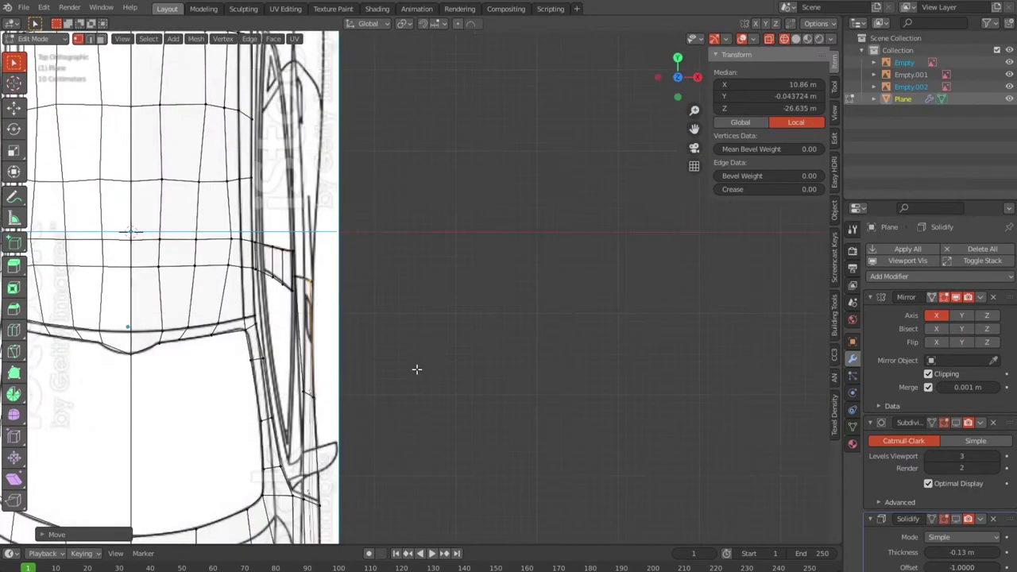
mouse_move(417, 369)
middle_down()
mouse_move(364, 334)
mouse_move(323, 263)
mouse_move(287, 252)
middle_up()
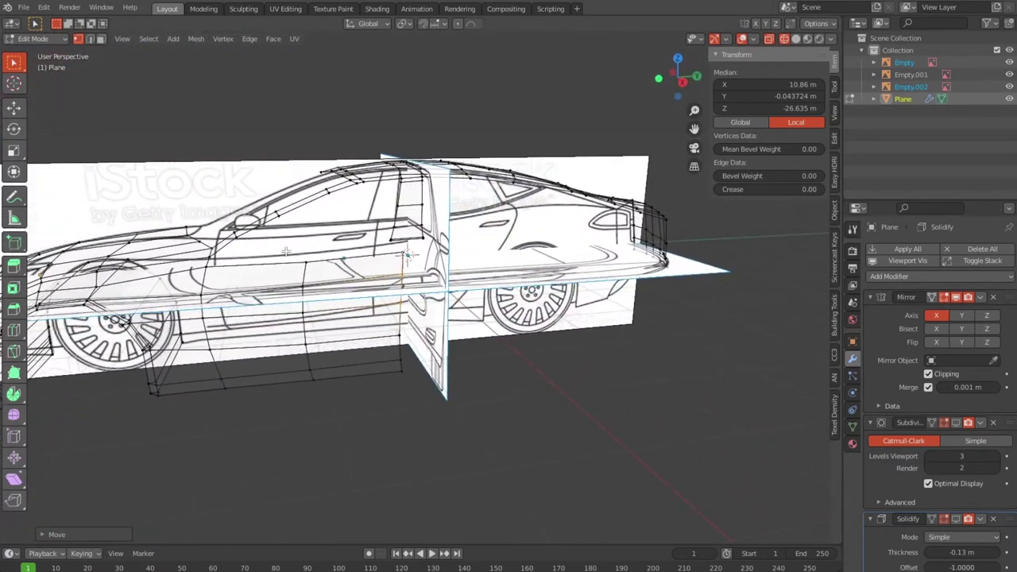
key(KP_3)
scroll(443, 295, up, 2)
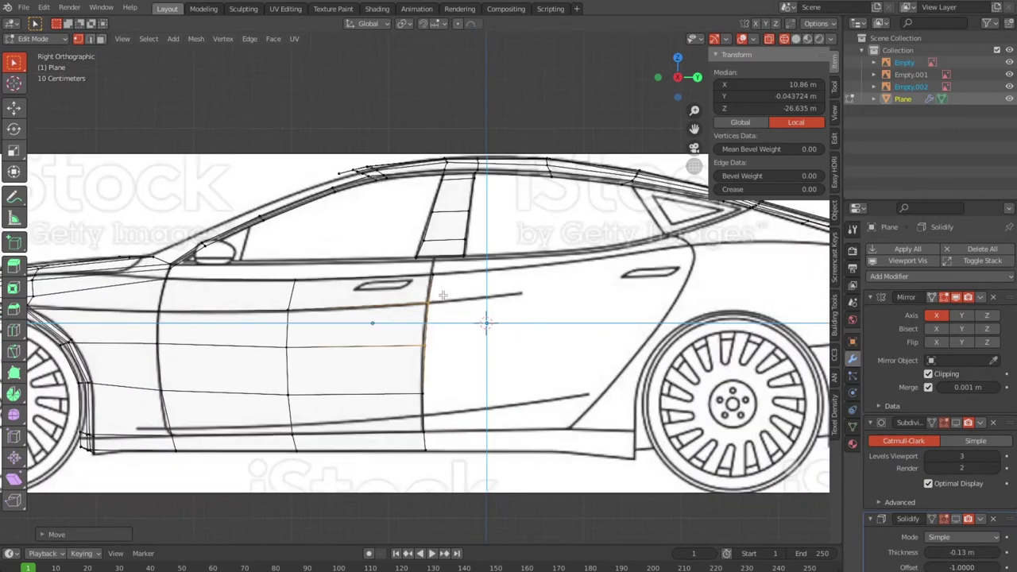
scroll(443, 295, up, 1)
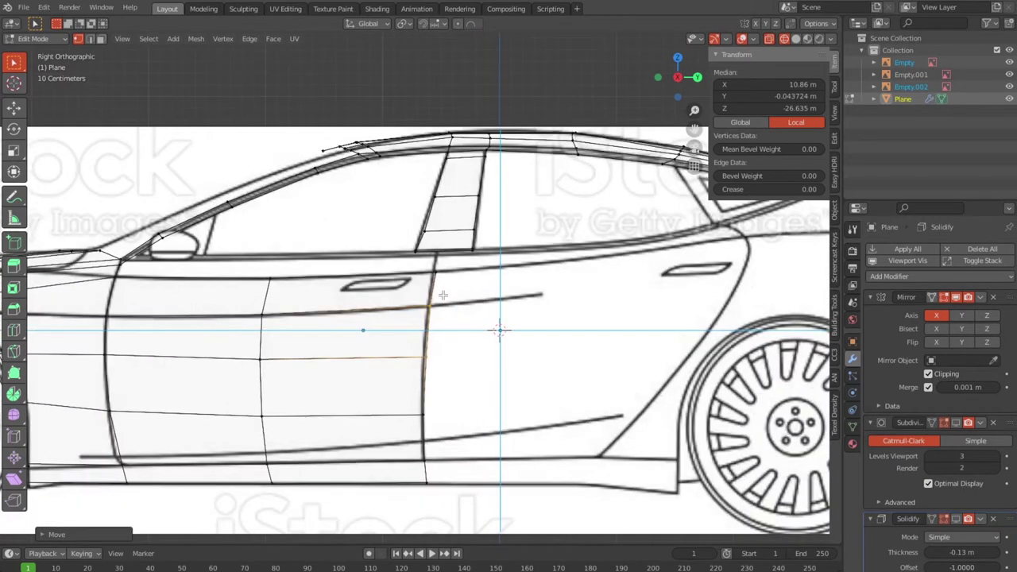
click(106, 279)
click(197, 303)
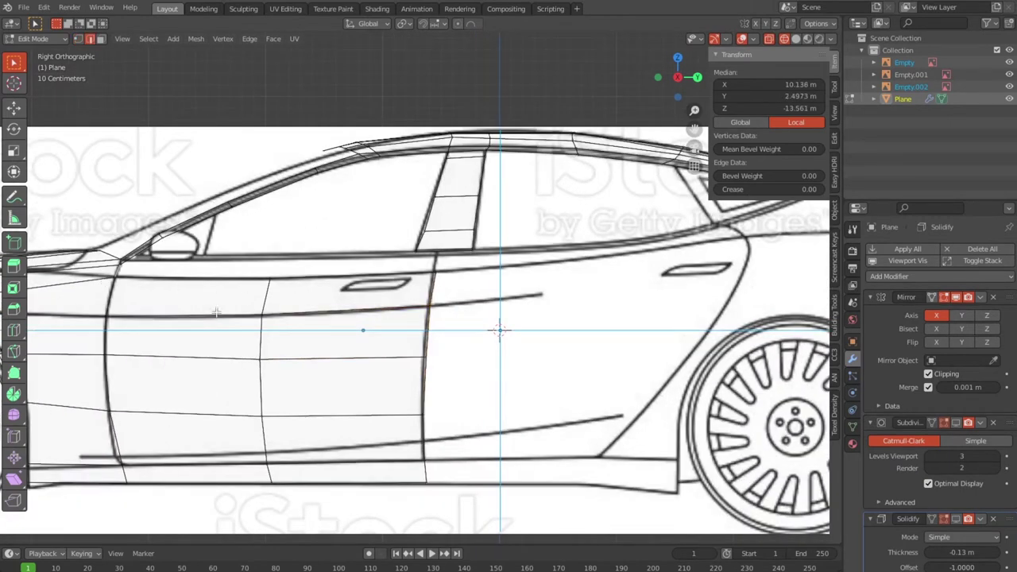
key(g)
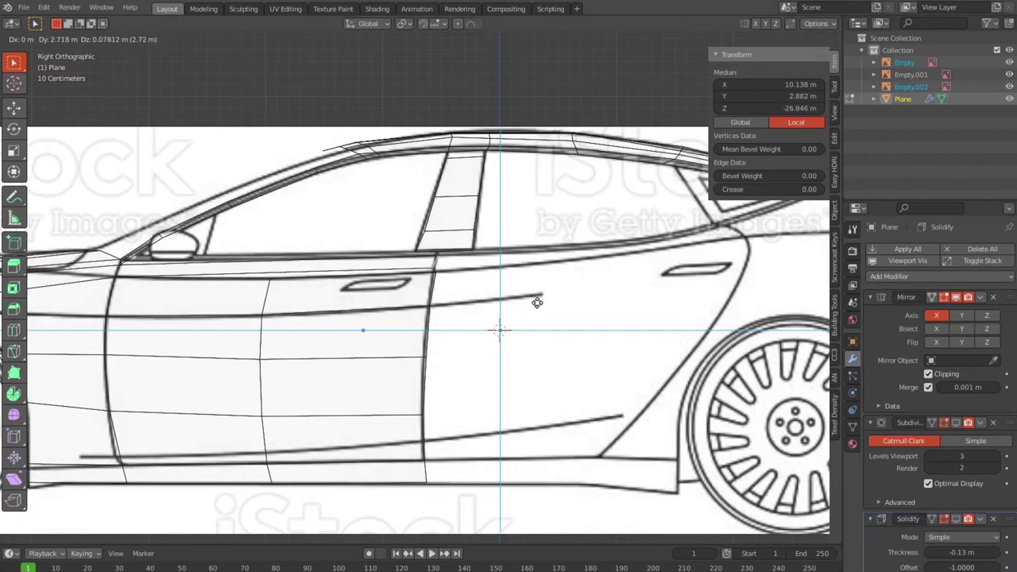
click(537, 302)
Add a loop cut along the door top and merge the rear top corner vertices.
scroll(214, 333, up, 2)
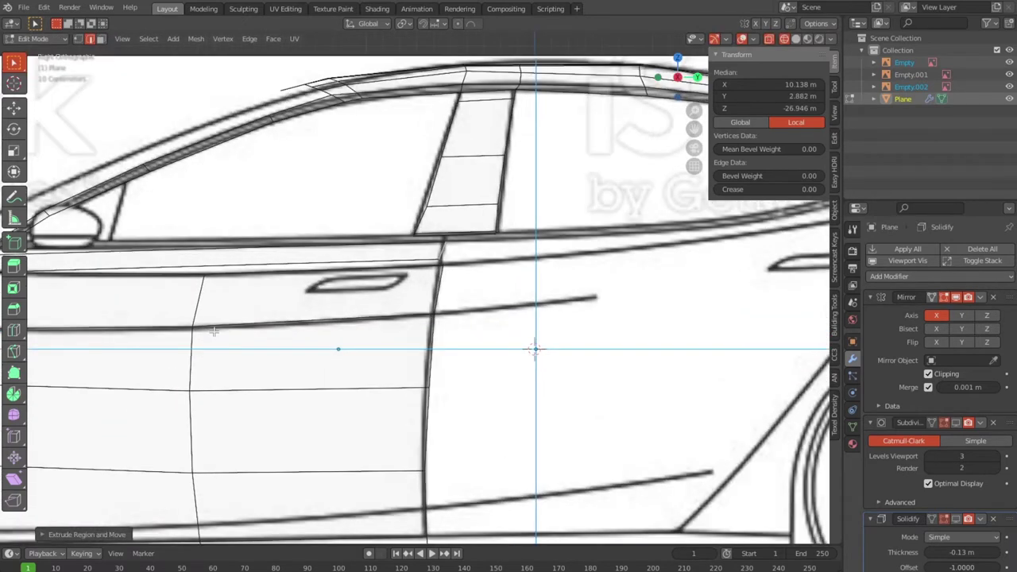
key(ctrl+r)
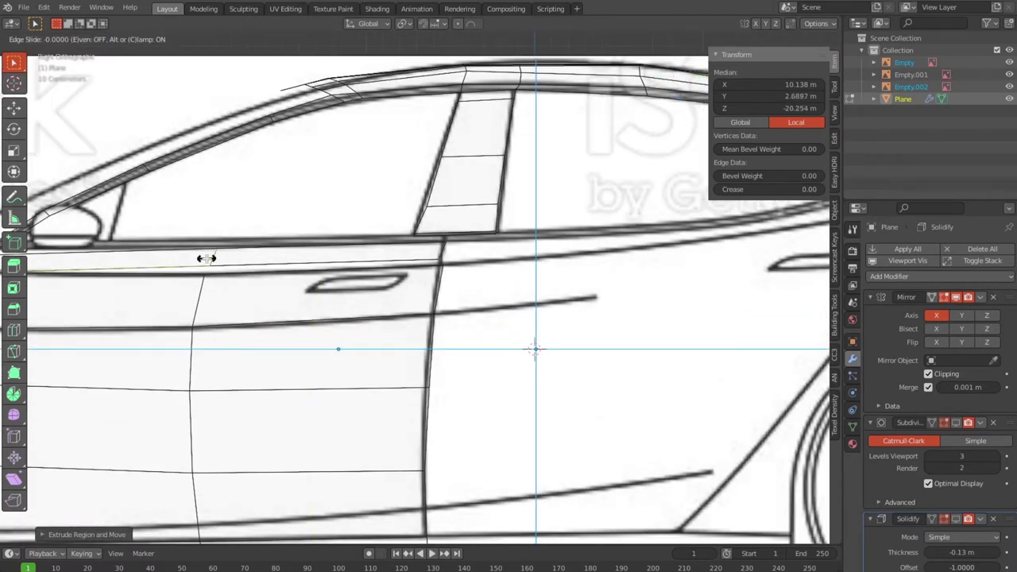
click(206, 258)
scroll(206, 258, up, 2)
scroll(148, 284, up, 2)
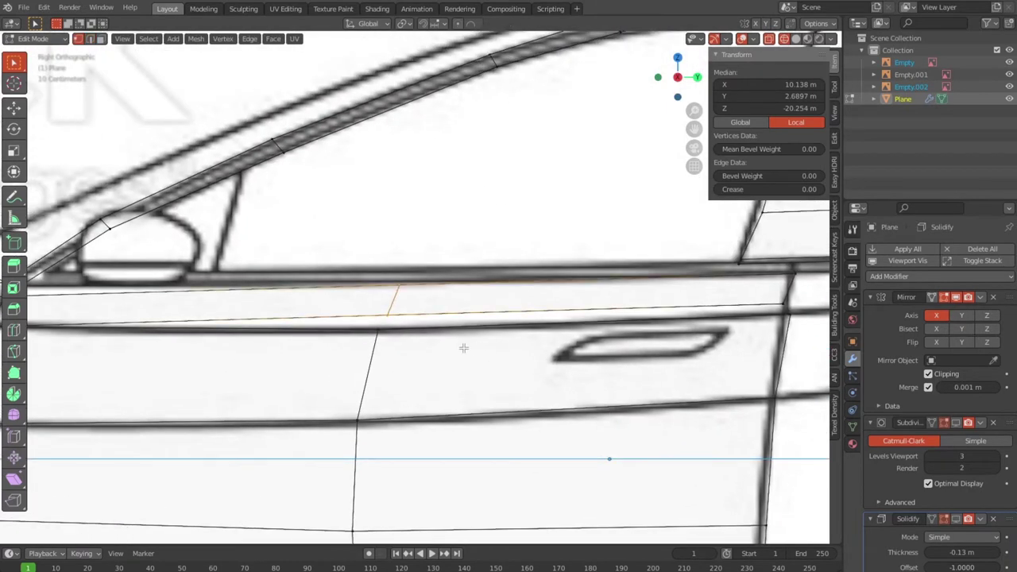
scroll(463, 345, up, 2)
drag(352, 284, 420, 362)
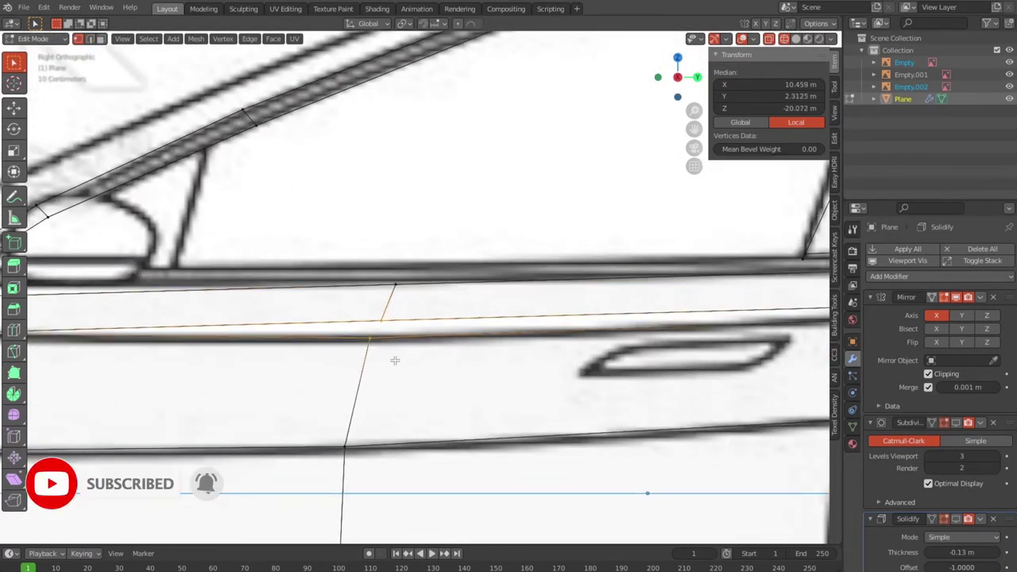
key(m)
click(395, 360)
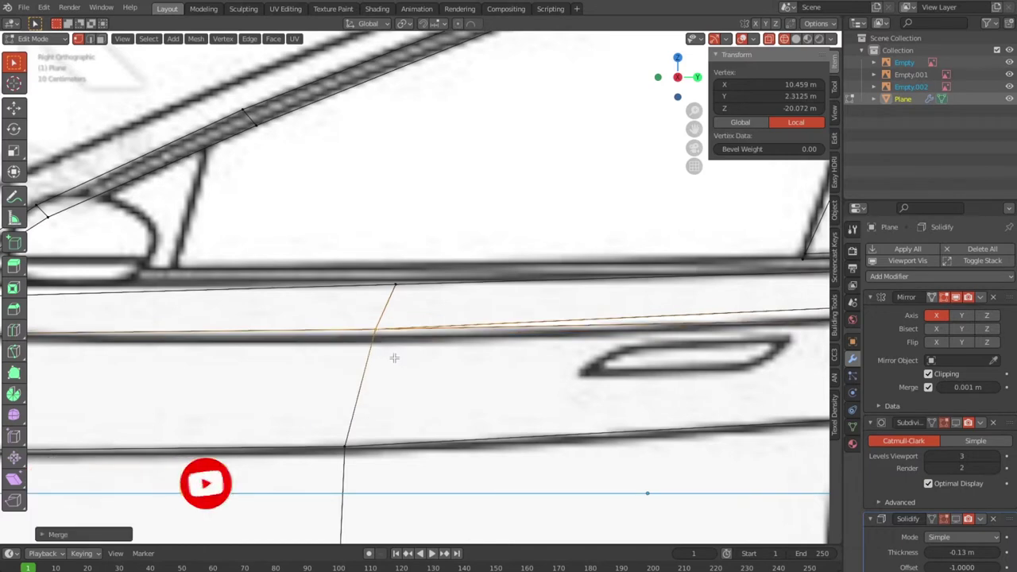
Move the merged rear top vertex down toward the beltline.
key(m)
key(Escape)
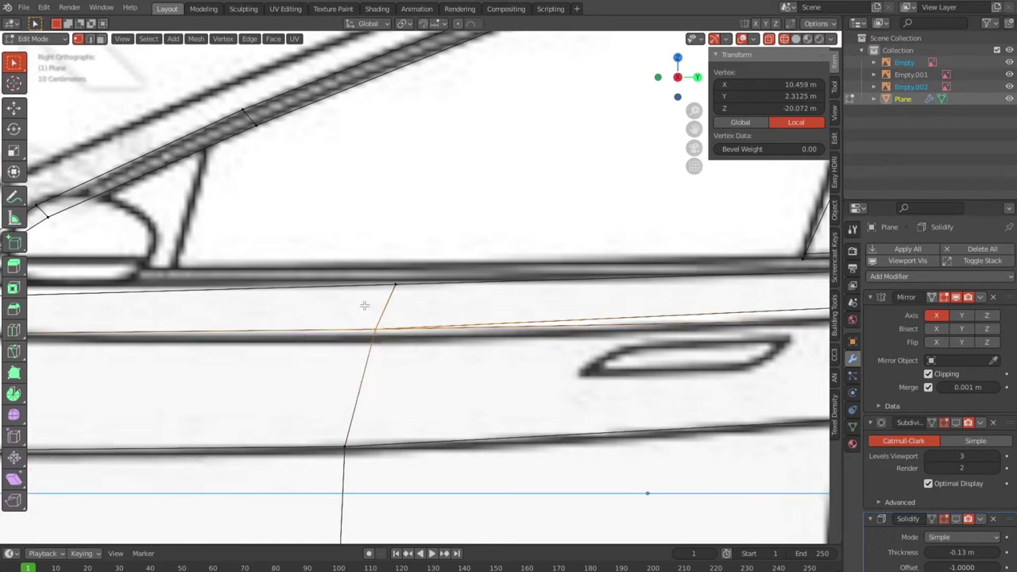
key(g)
click(364, 318)
scroll(364, 318, down, 3)
scroll(500, 367, up, 2)
scroll(397, 335, up, 3)
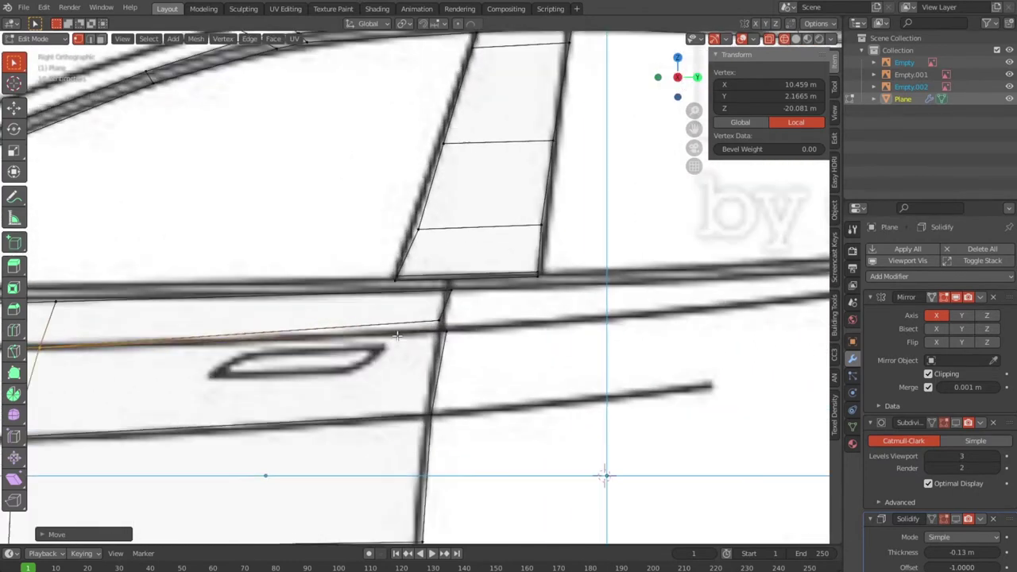
Merge the vertex with the B-pillar corner at center and raise it onto the window line.
shift+click(479, 347)
key(m)
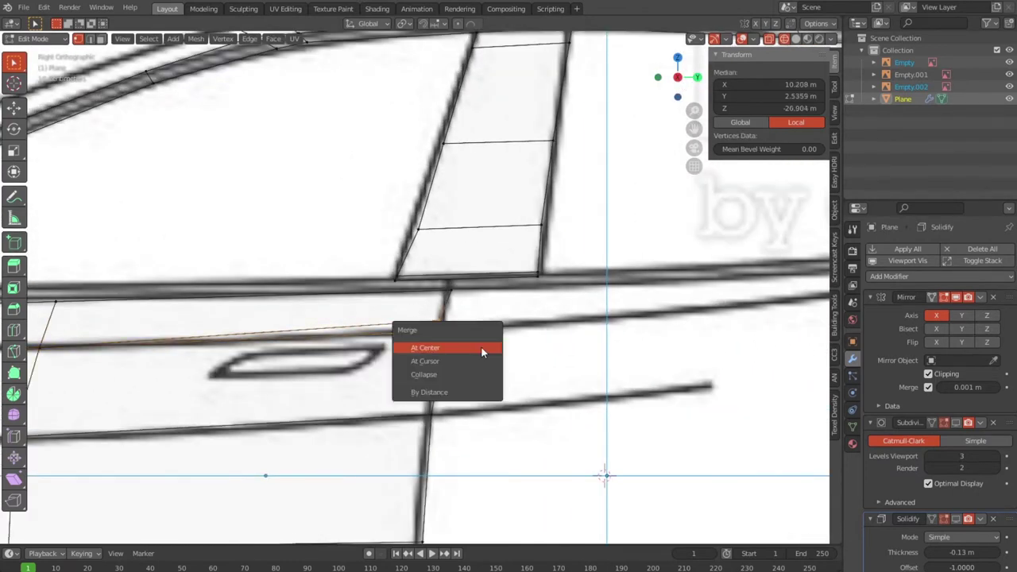
click(480, 354)
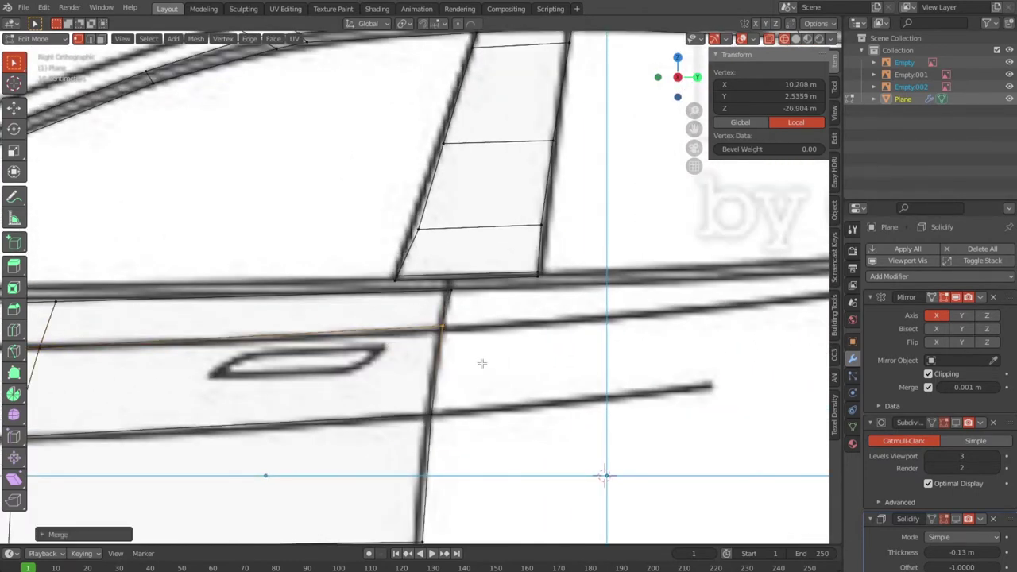
key(g)
click(477, 348)
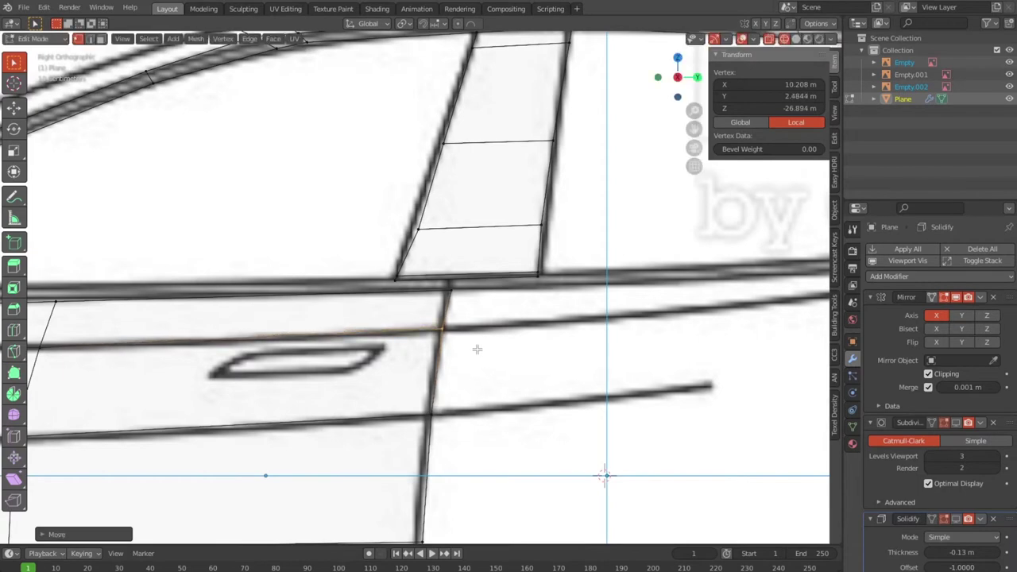
key(g)
click(456, 296)
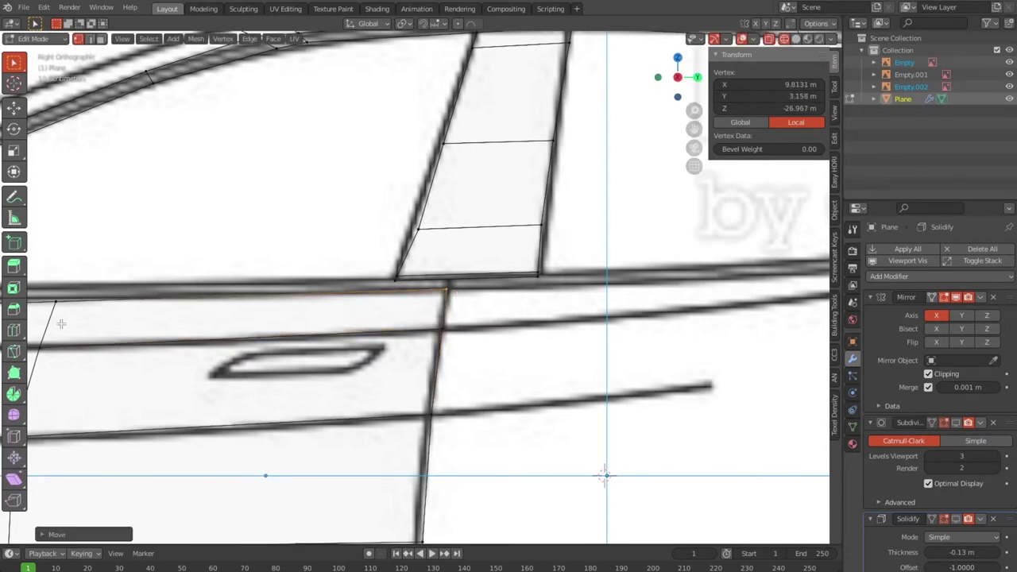
Align the door-top vertex and front corner near the mirror to the beltline (Y 2.897, Z -13.706).
shift+middle_drag(60, 324, 368, 348)
click(384, 341)
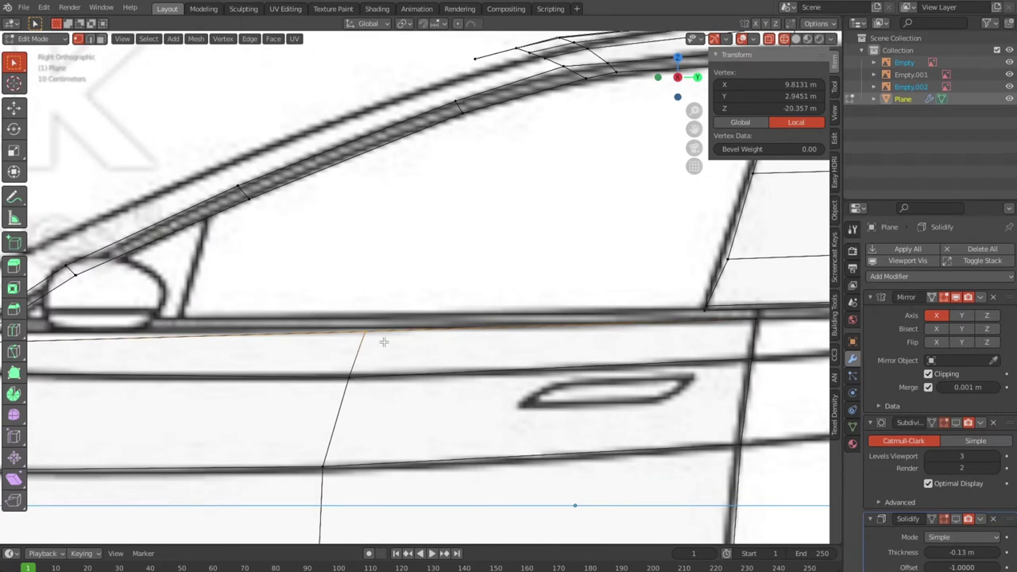
key(g)
click(381, 339)
shift+middle_drag(206, 367, 435, 353)
click(251, 333)
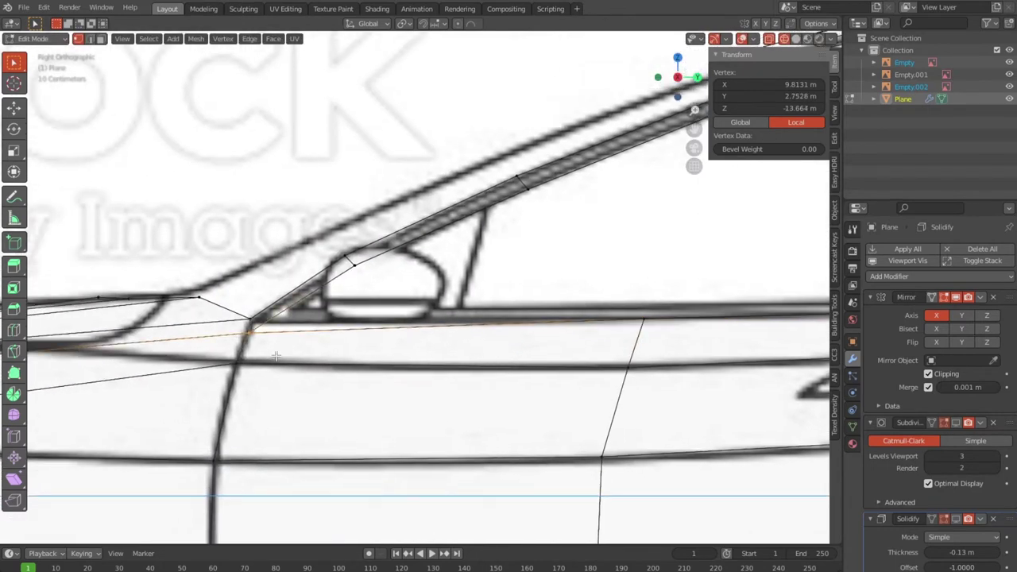
key(g)
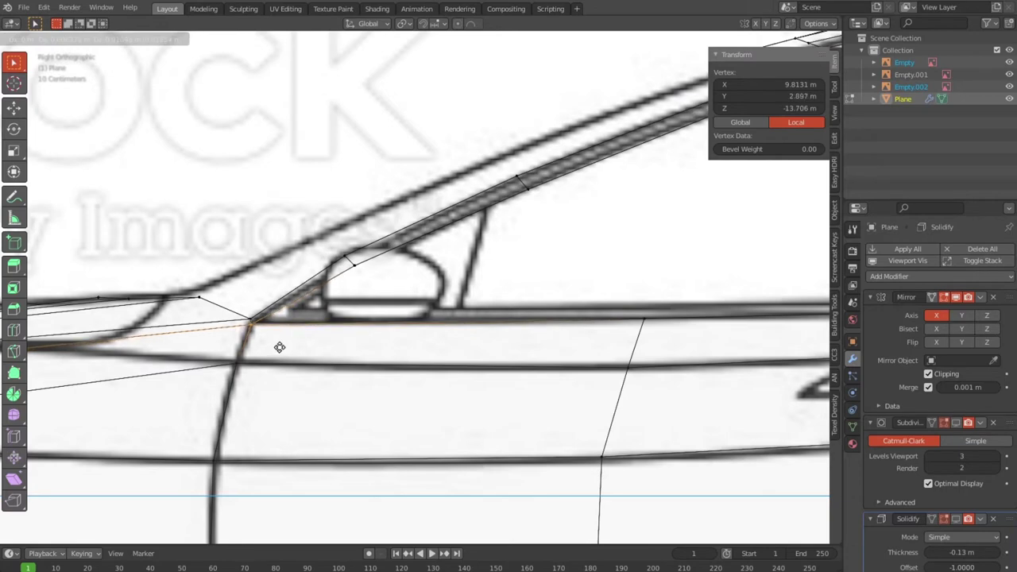
click(280, 347)
Select the door's bottom vertex at the B-pillar and frame the B-pillar base.
scroll(280, 348, down, 5)
shift+middle_drag(589, 398, 339, 281)
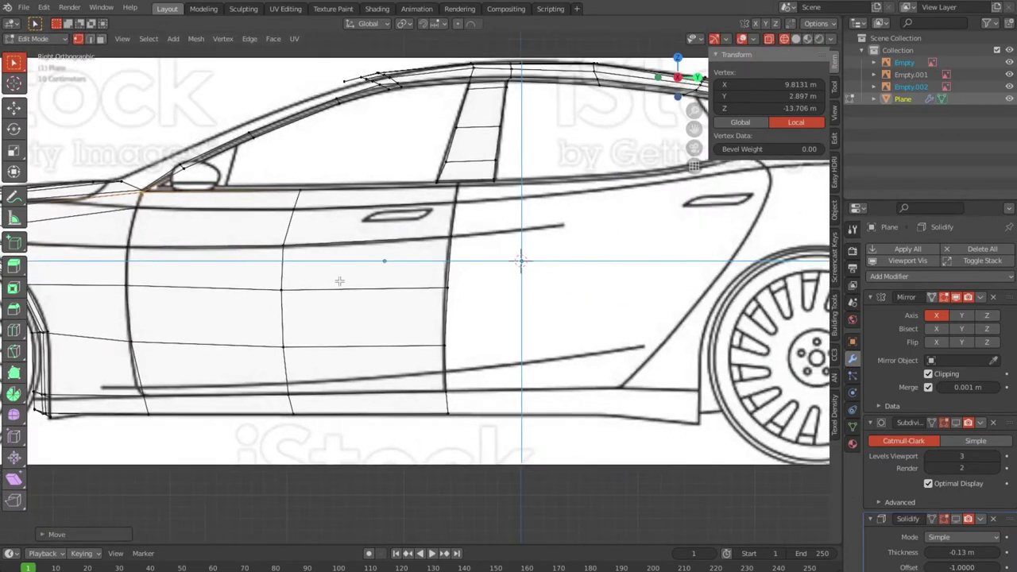
shift+middle_drag(455, 345, 387, 380)
click(377, 373)
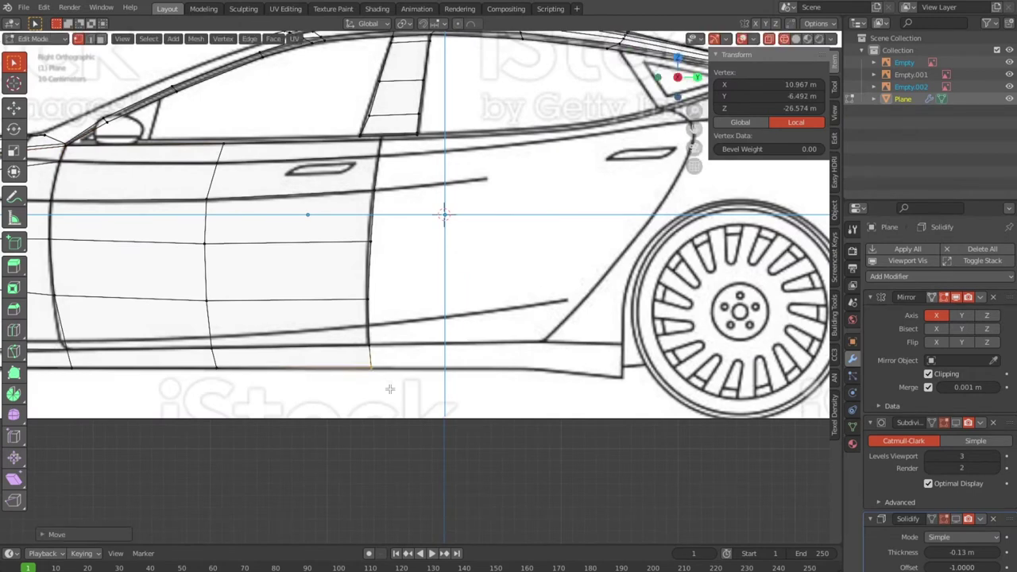
scroll(390, 389, down, 2)
shift+middle_drag(367, 391, 358, 421)
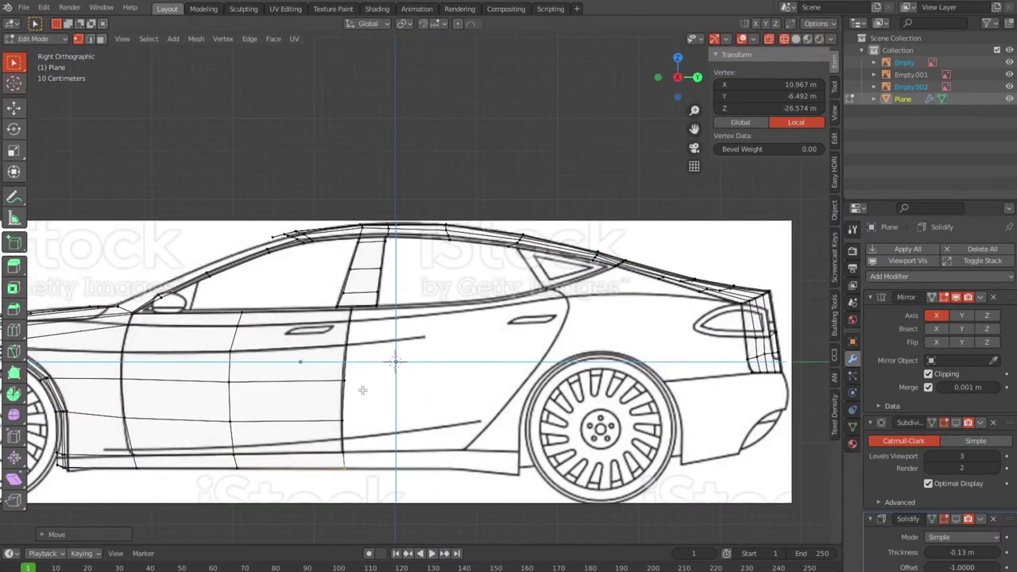
scroll(362, 391, up, 2)
scroll(362, 373, up, 2)
scroll(366, 350, up, 2)
scroll(403, 328, up, 2)
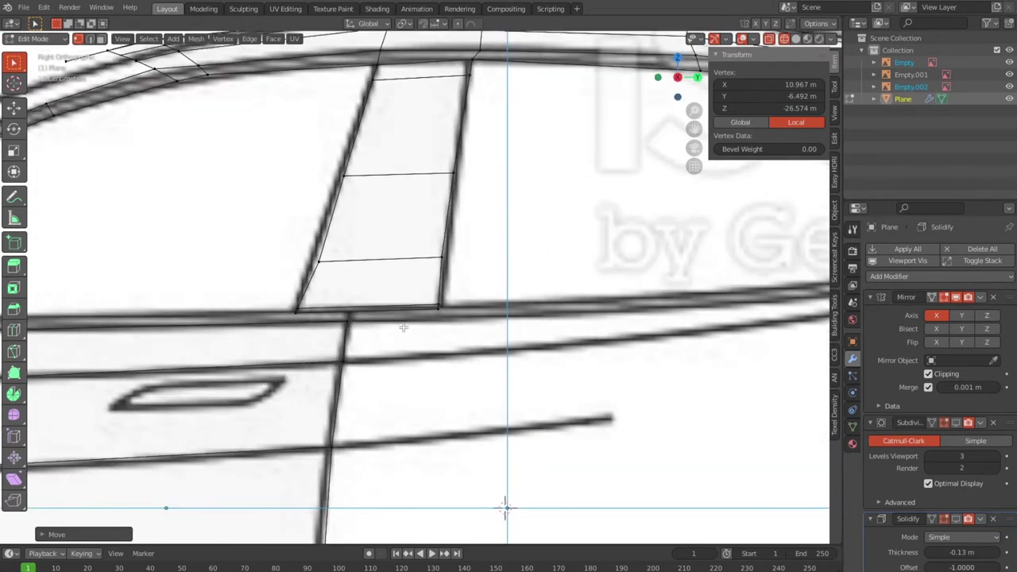
shift+middle_drag(355, 373, 396, 344)
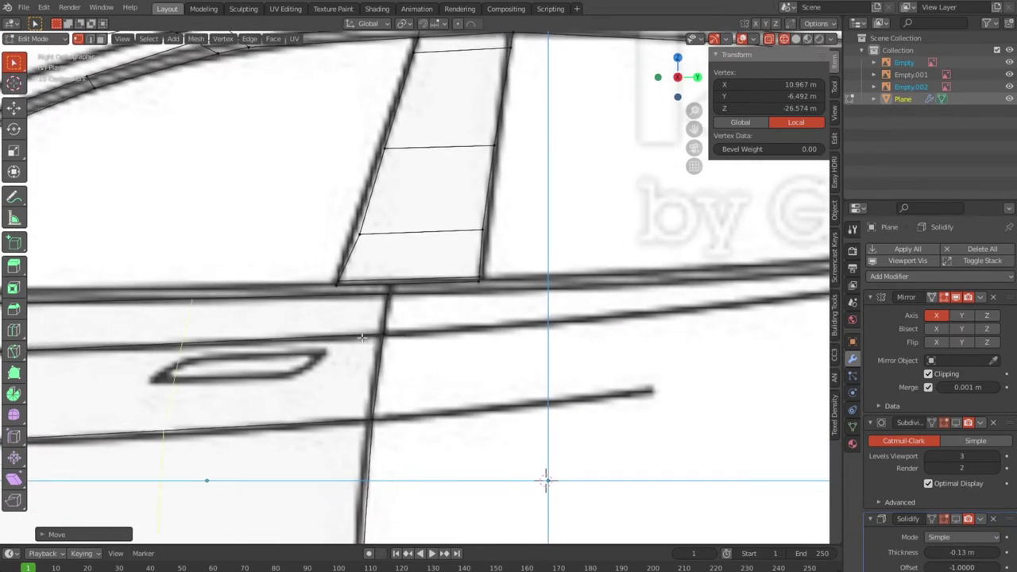
Edge-slide the door's vertical edge loop to its new position.
alt+click(339, 317)
key(g)
key(g)
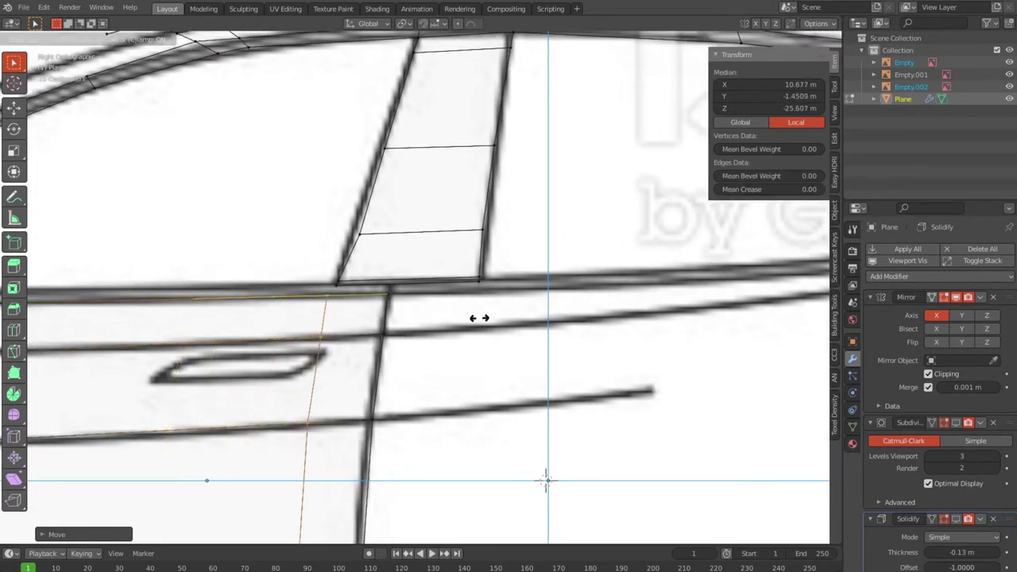
click(483, 318)
scroll(363, 298, up, 3)
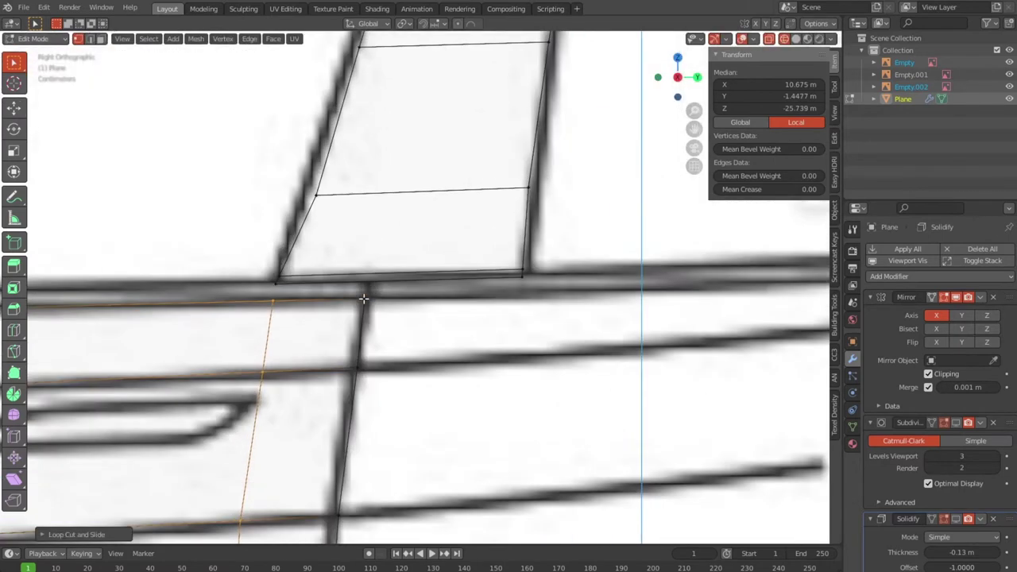
scroll(277, 324, up, 4)
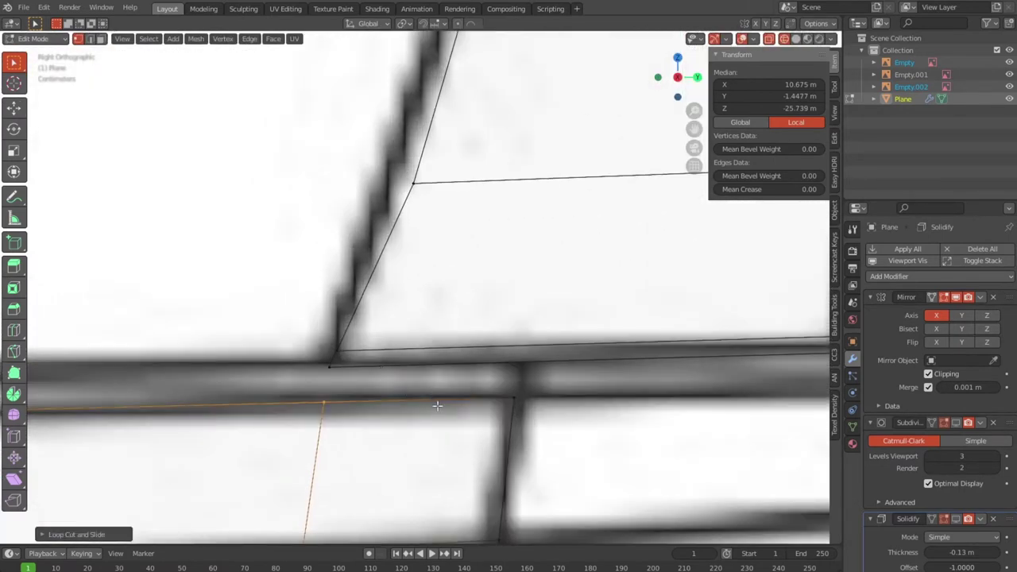
Cut a new vertical loop through the B-pillar and window panel.
click(404, 364)
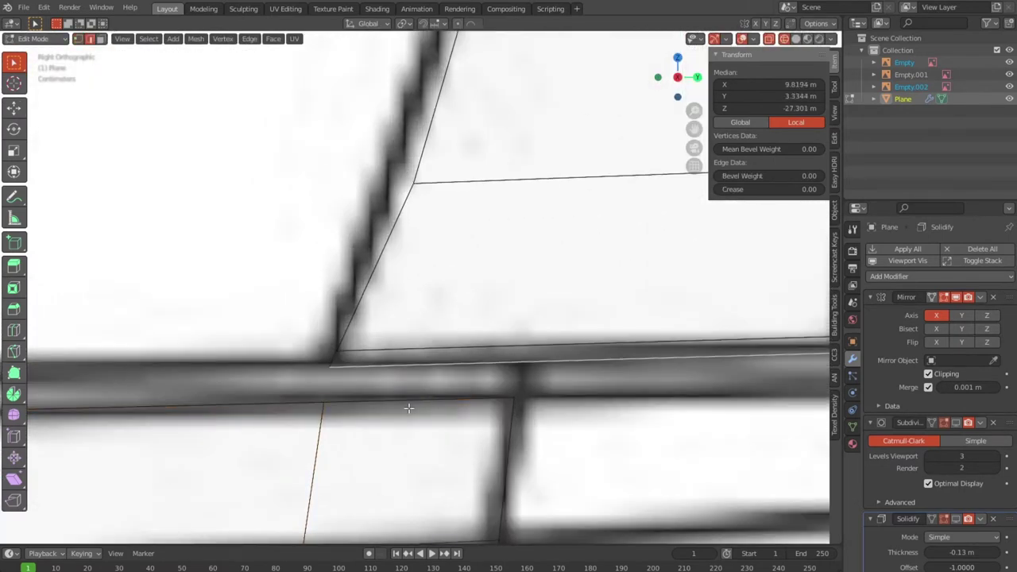
scroll(415, 405, down, 3)
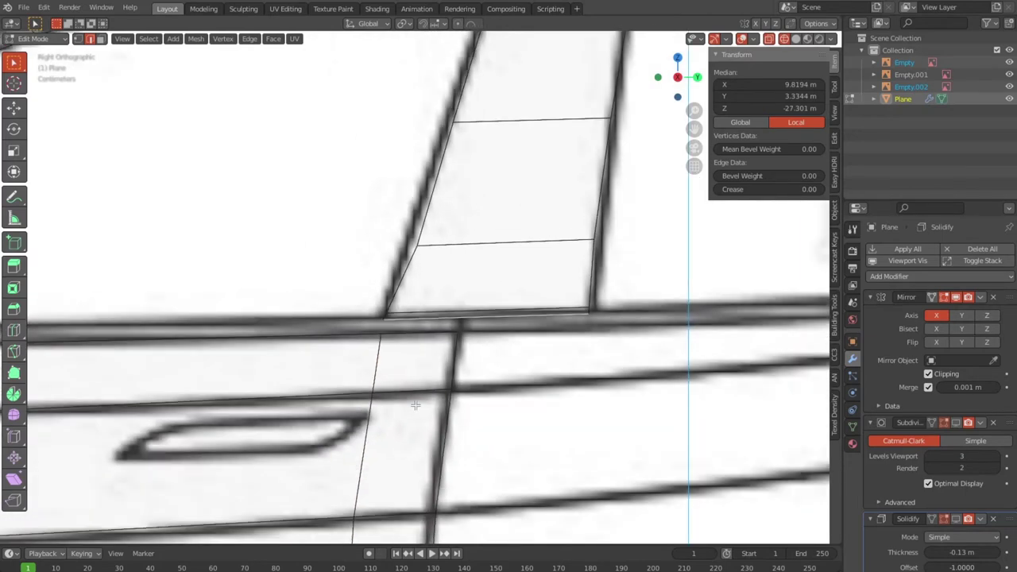
click(484, 294)
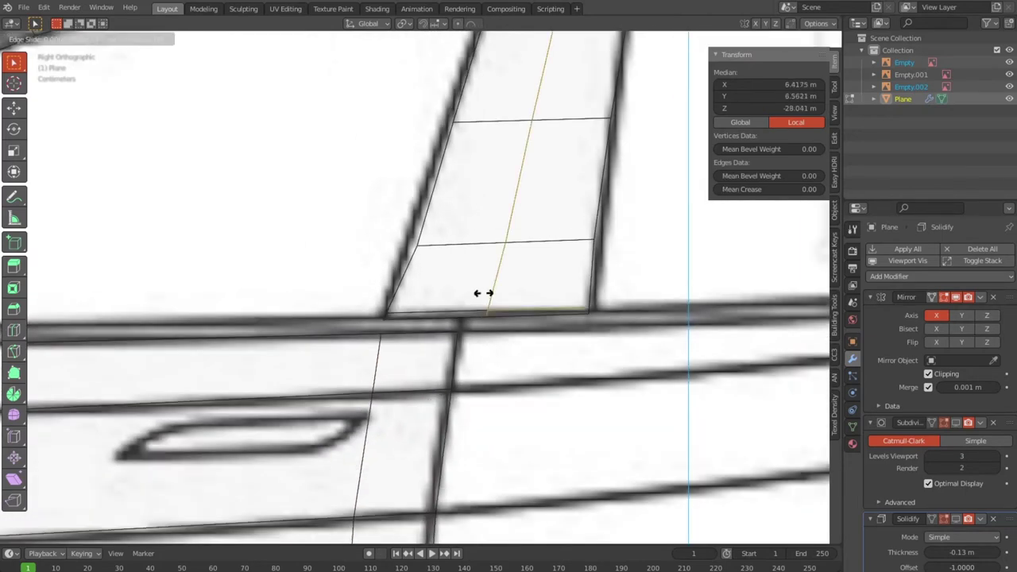
click(461, 288)
scroll(394, 347, up, 2)
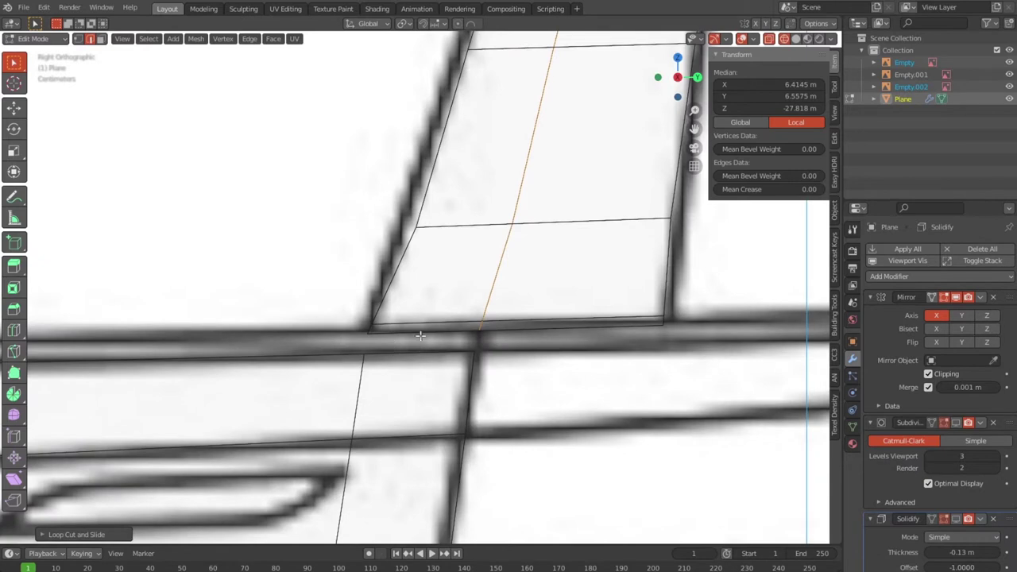
Fill a face between the B-pillar bottom edge and door top edge, then return to Object Mode.
click(421, 335)
shift+click(413, 355)
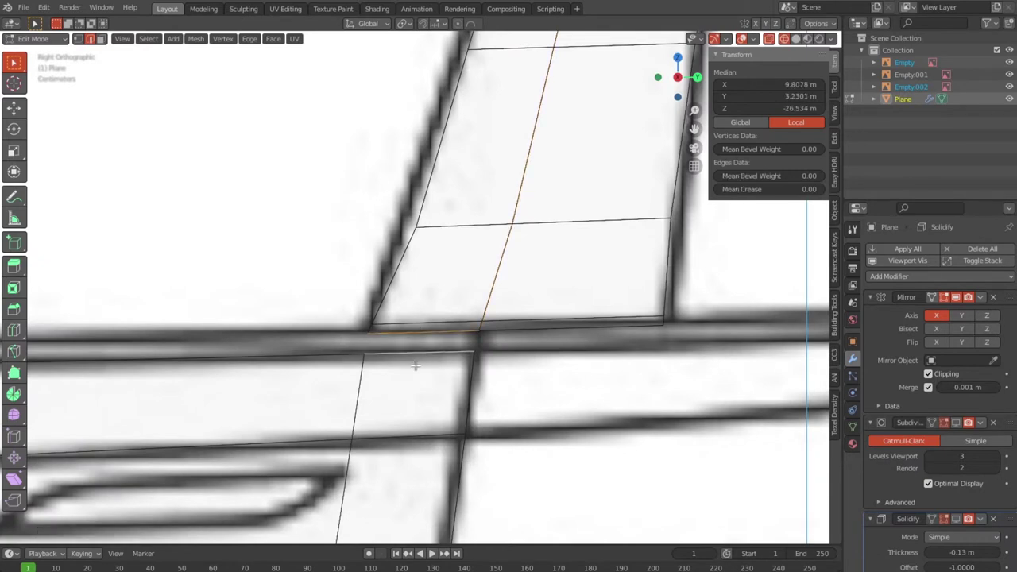
key(f)
scroll(417, 368, down, 3)
scroll(425, 377, down, 3)
key(Tab)
mouse_move(435, 390)
middle_down()
mouse_move(600, 395)
mouse_move(581, 393)
middle_up()
In top view and Edit Mode, shift the vertical door edge toward the blueprint pillar line.
key(KP_1)
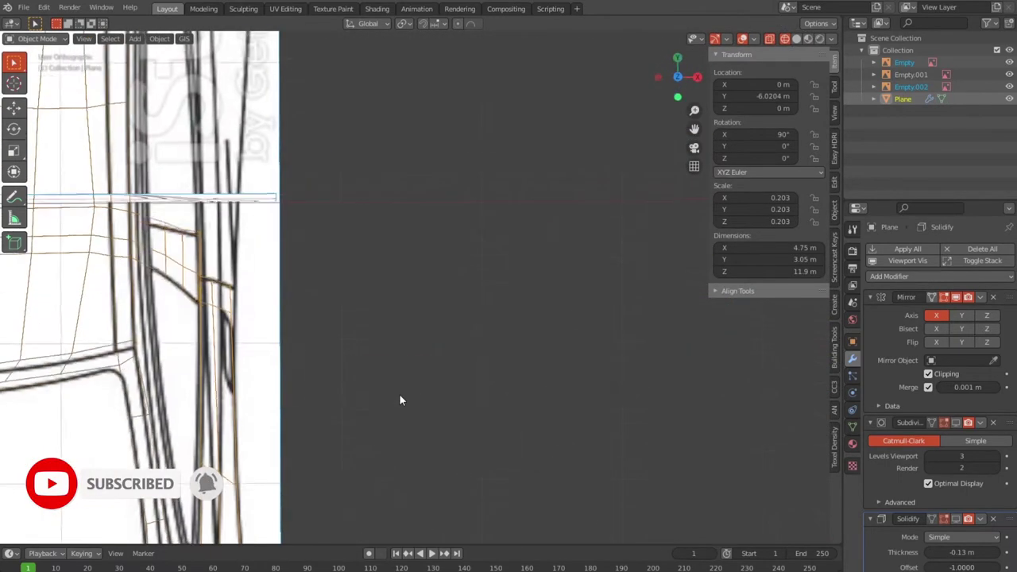
key(KP_7)
scroll(549, 384, up, 4)
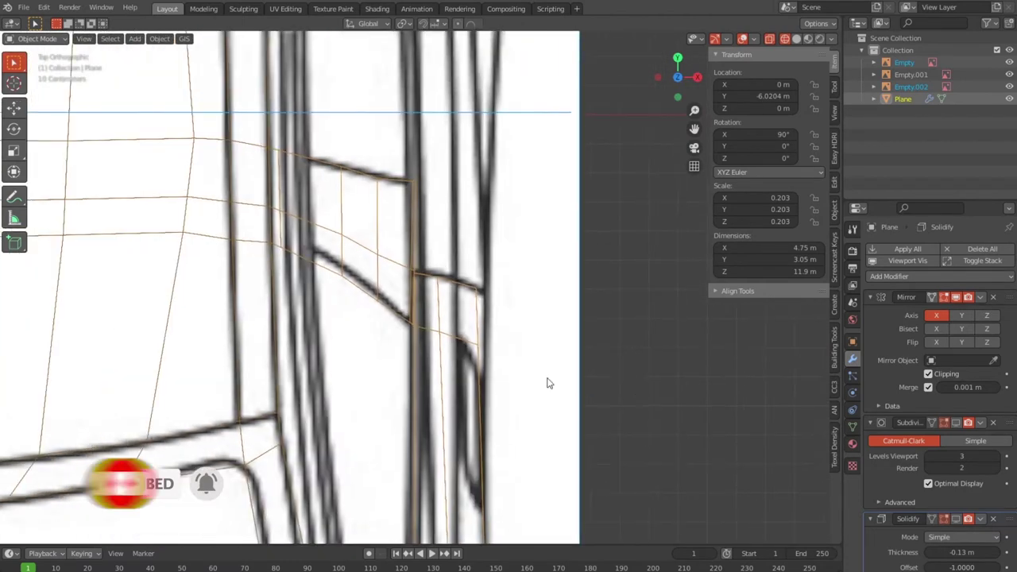
scroll(517, 370, up, 3)
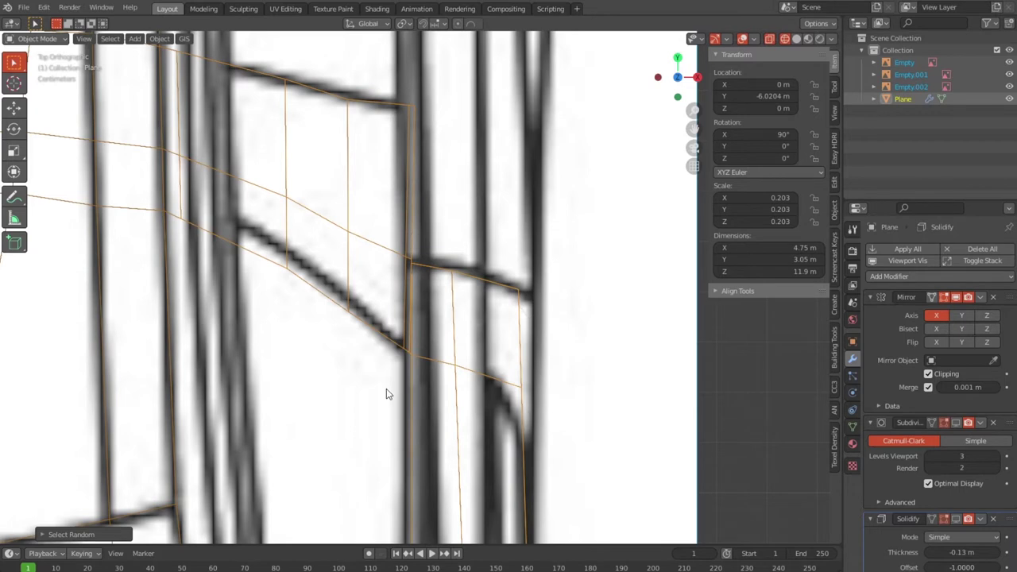
key(Tab)
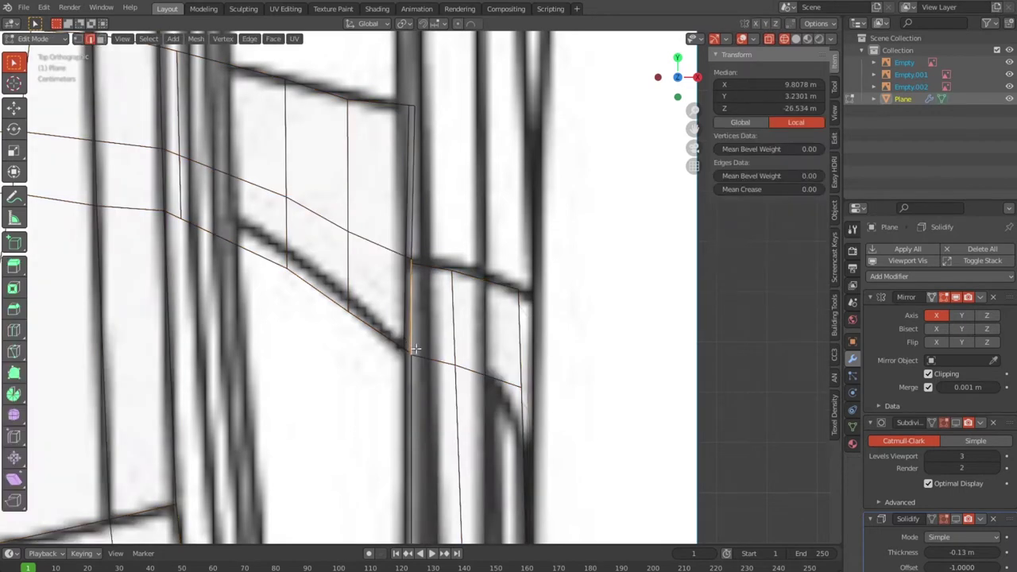
key(g)
click(427, 347)
key(g)
click(409, 324)
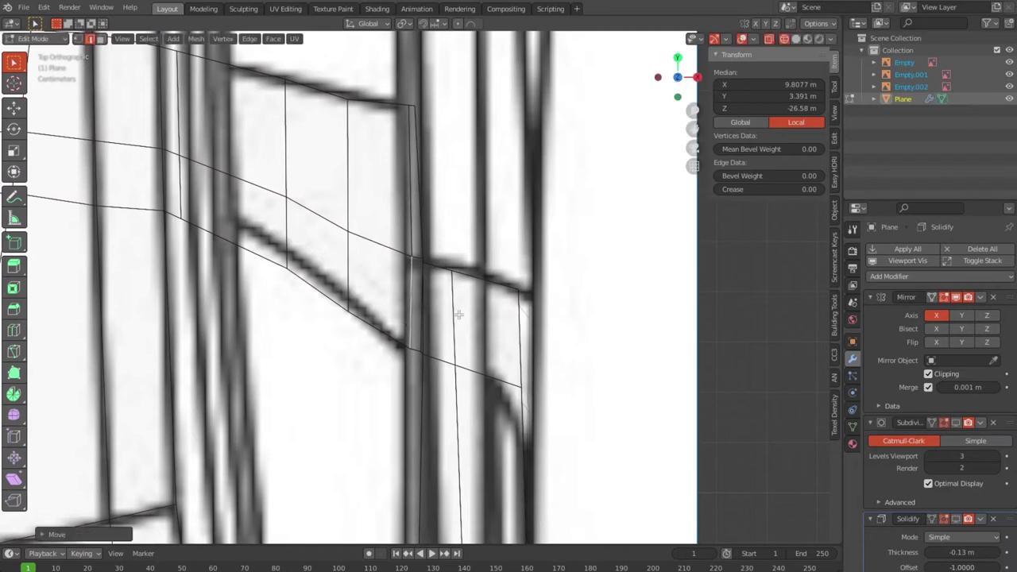
key(g)
click(477, 312)
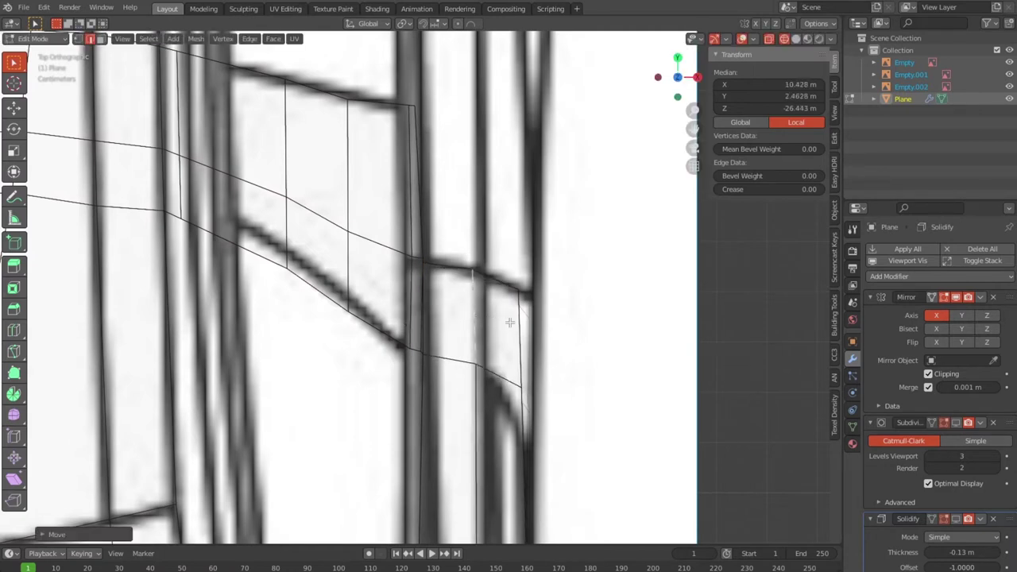
Fine-tune the edge until it matches the pillar line, ending at median X 9.886 m.
key(g)
click(518, 325)
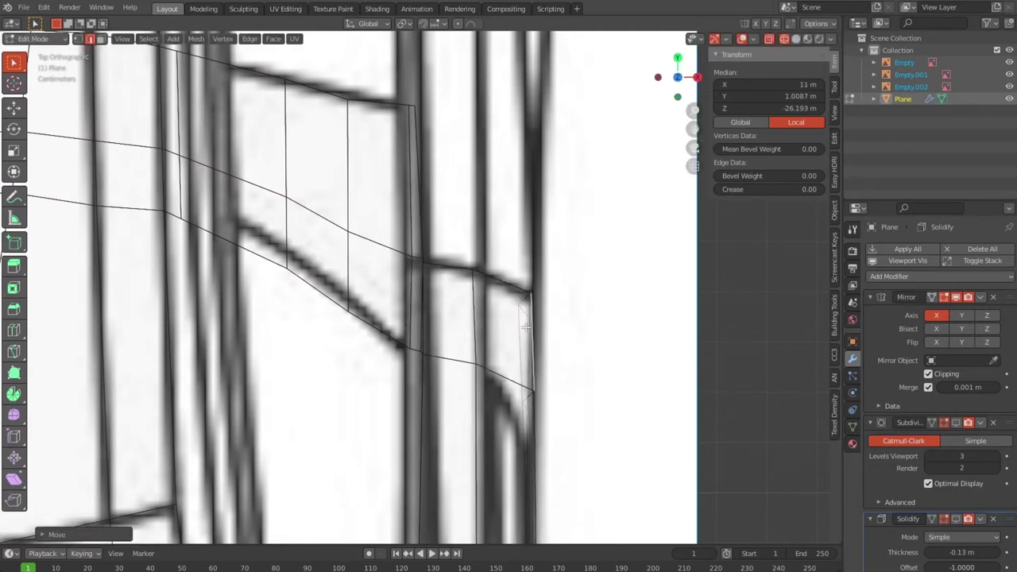
key(g)
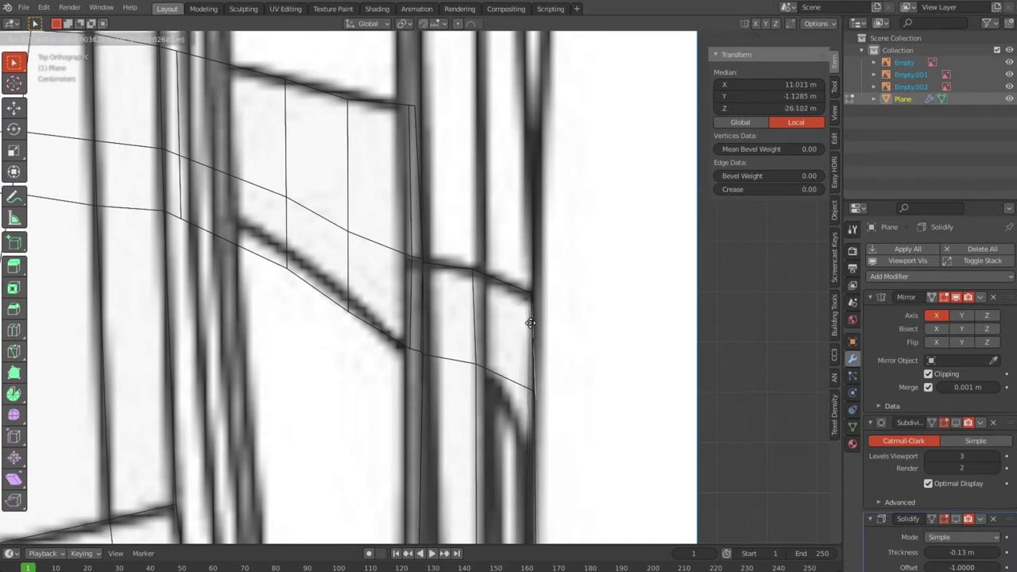
click(529, 322)
key(g)
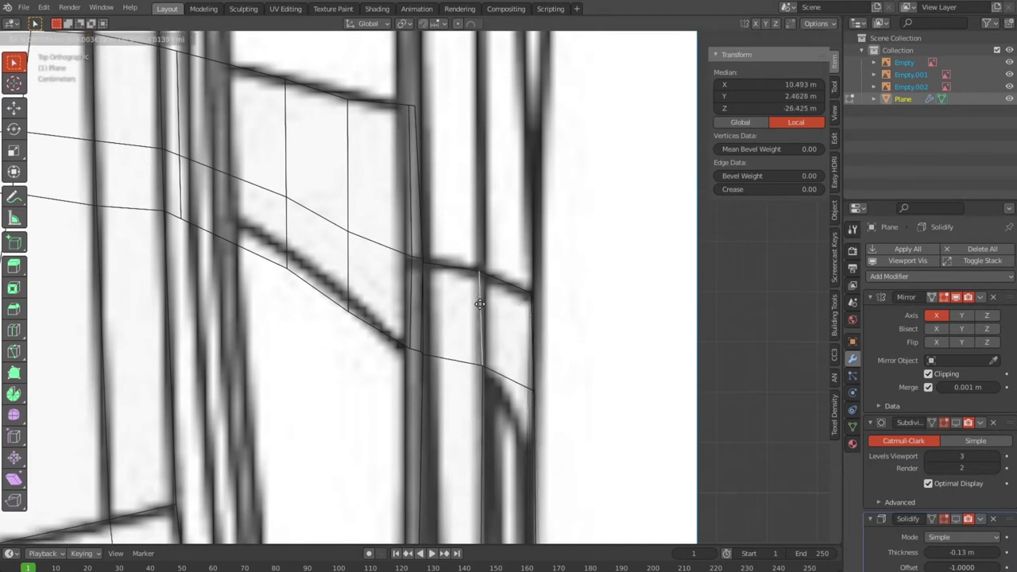
click(457, 308)
key(g)
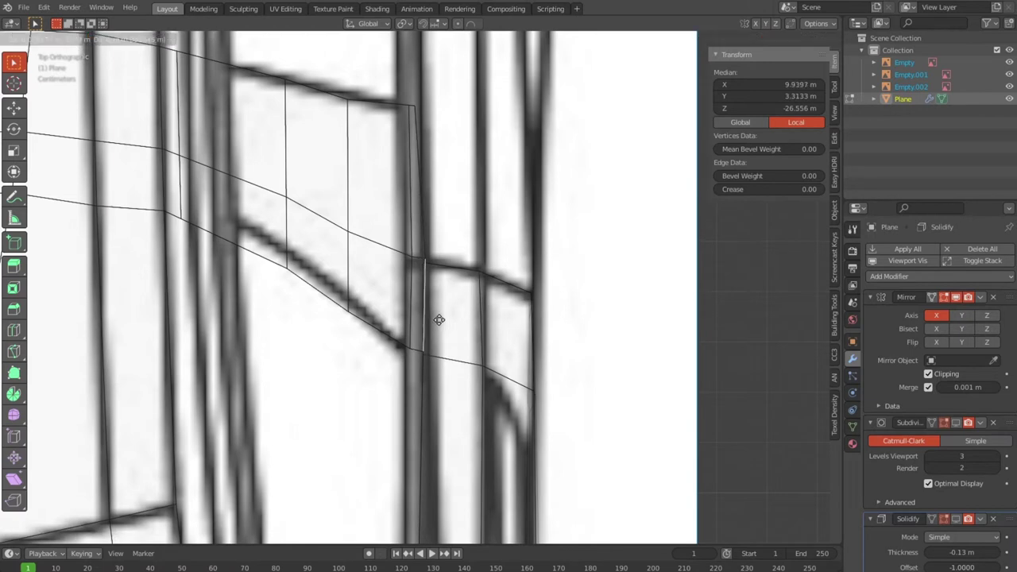
click(427, 319)
key(g)
click(430, 315)
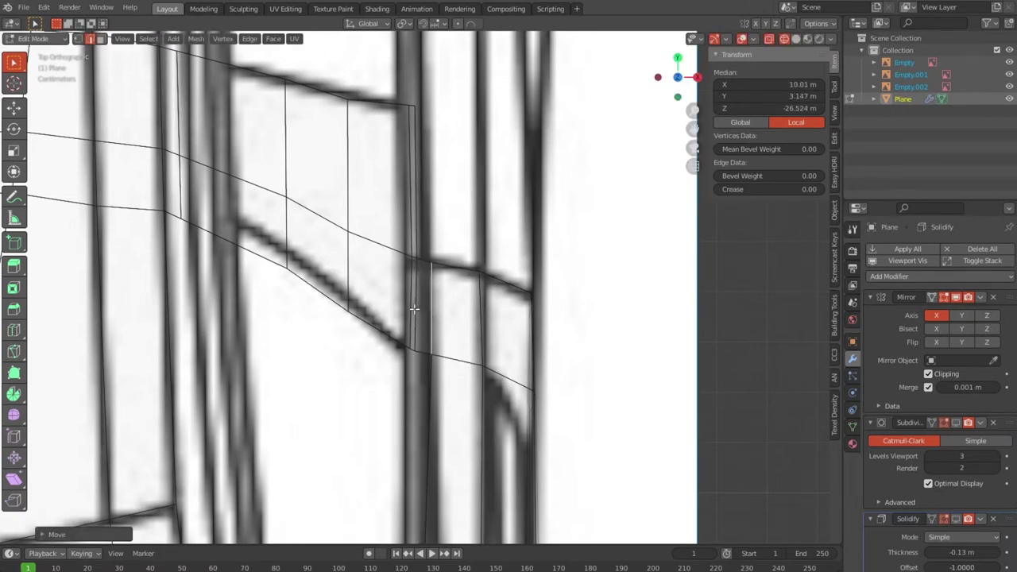
key(g)
click(435, 327)
scroll(488, 367, down, 3)
mouse_move(488, 367)
middle_down()
mouse_move(446, 312)
mouse_move(443, 378)
mouse_move(387, 364)
mouse_move(500, 359)
middle_up()
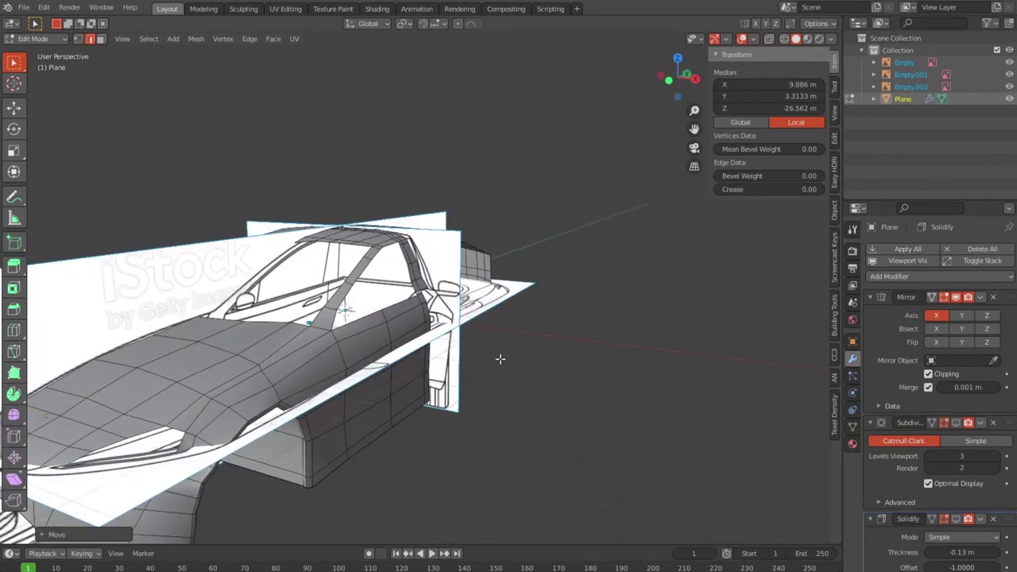
In Right view, flatten the sill's lower front corner vertices to one height (scale Z 0).
key(KP_3)
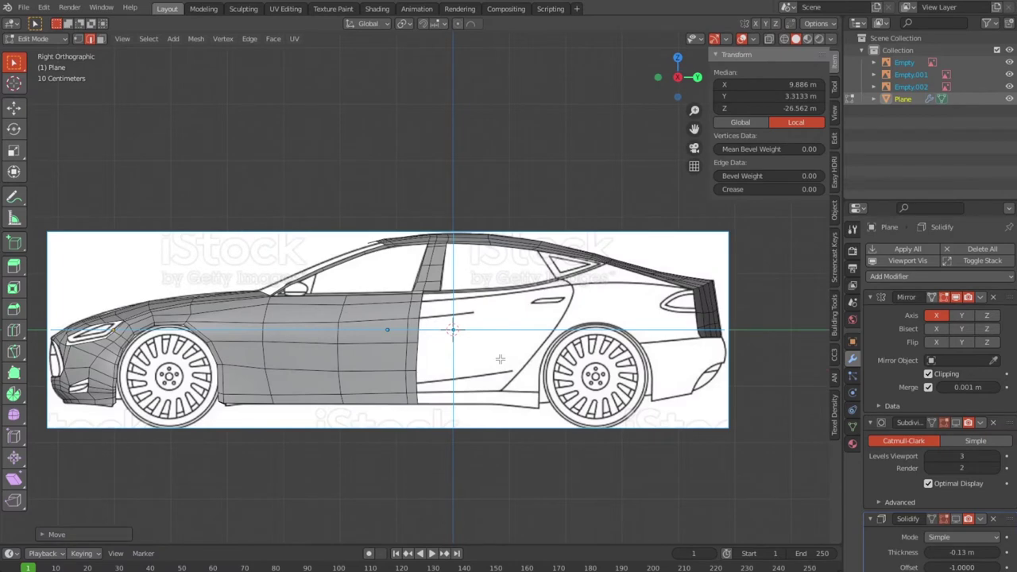
scroll(278, 439, up, 5)
shift+middle_drag(278, 440, 523, 217)
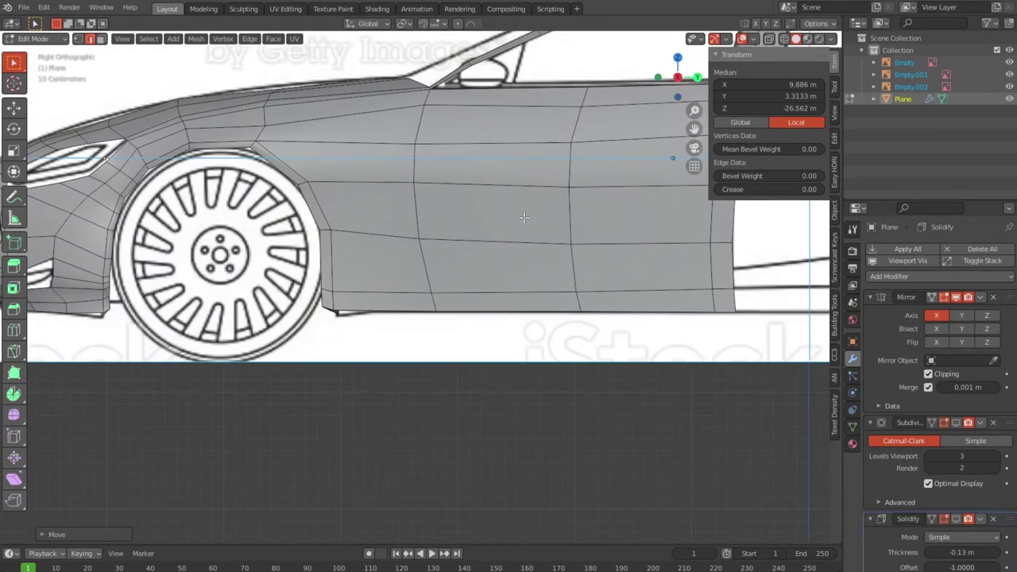
scroll(400, 323, up, 3)
key(1)
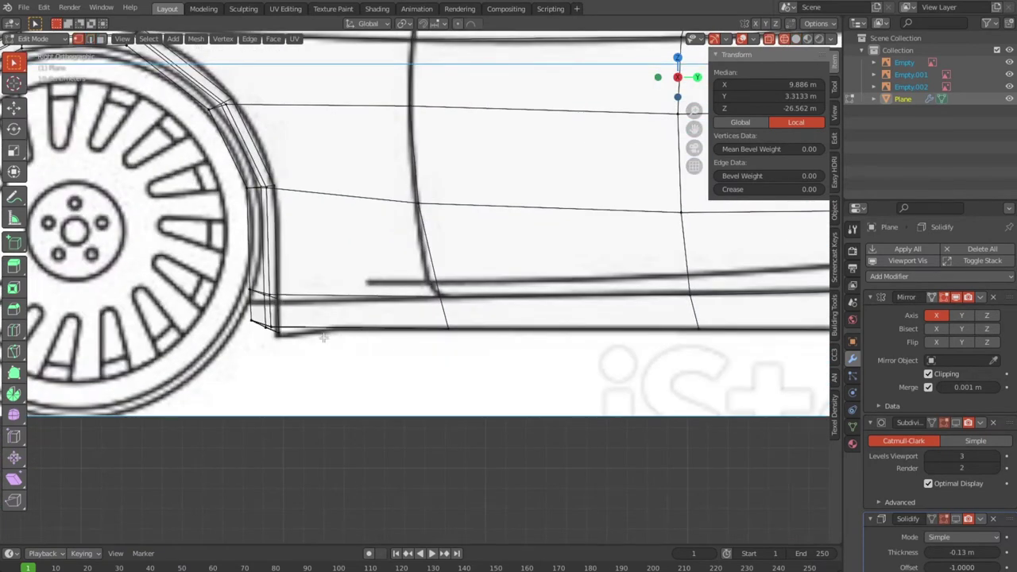
drag(284, 342, 304, 365)
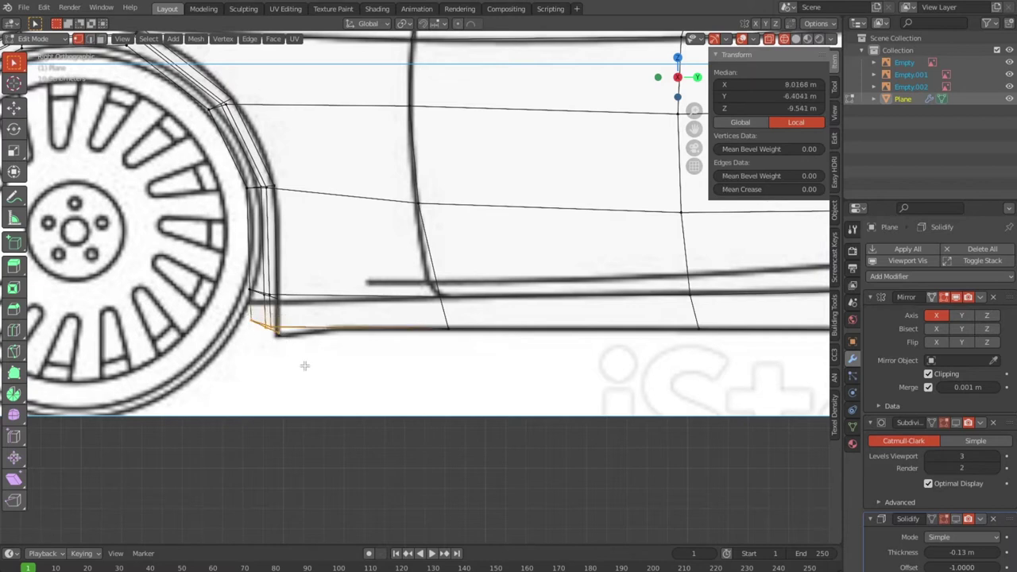
key(s)
key(z)
key(0)
key(Return)
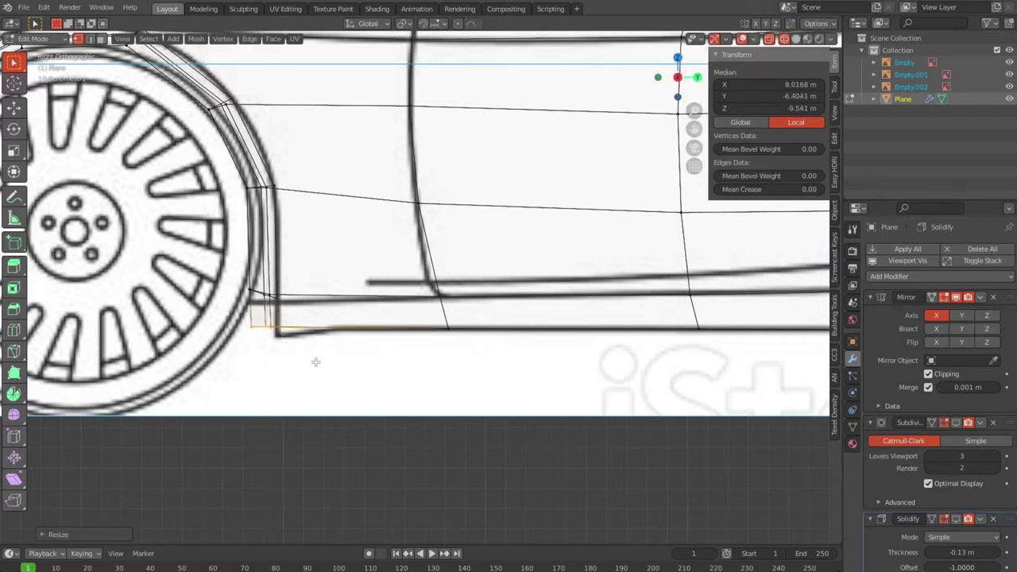
Move the flattened corner and one corner vertex onto the blueprint's sill line, then return to Object Mode.
key(g)
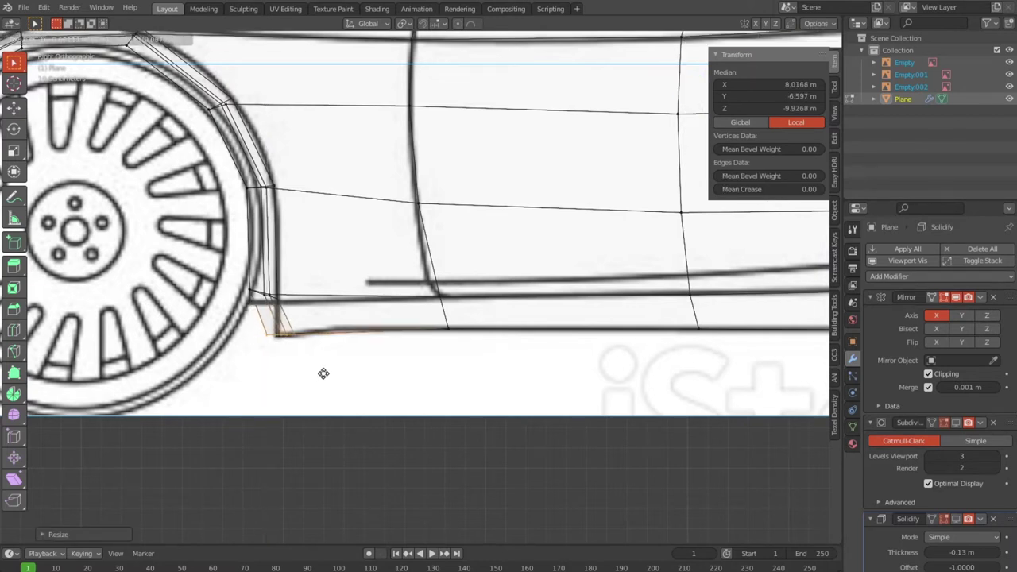
click(329, 374)
click(267, 296)
key(g)
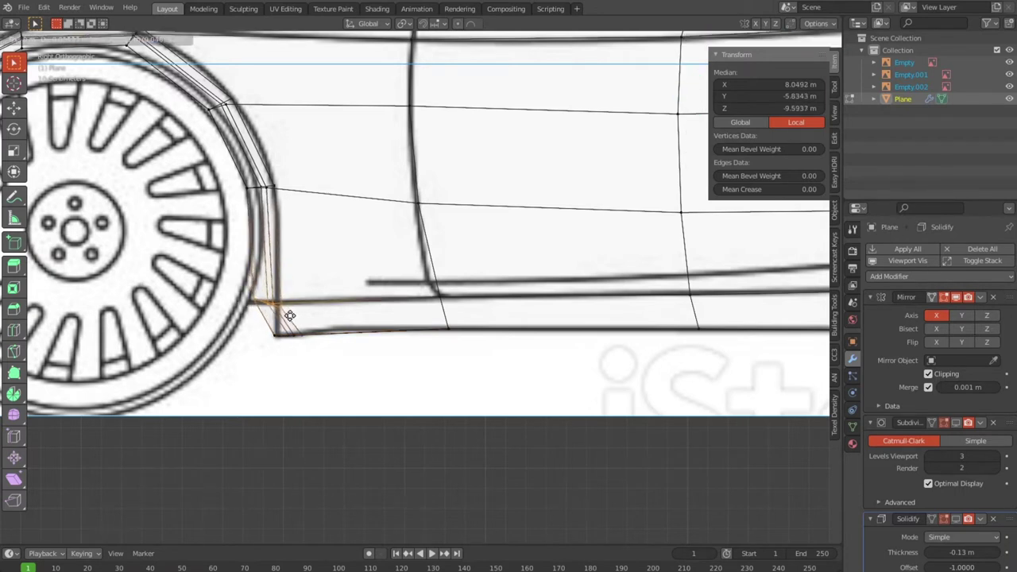
click(294, 319)
scroll(326, 336, down, 2)
scroll(365, 353, down, 3)
key(Tab)
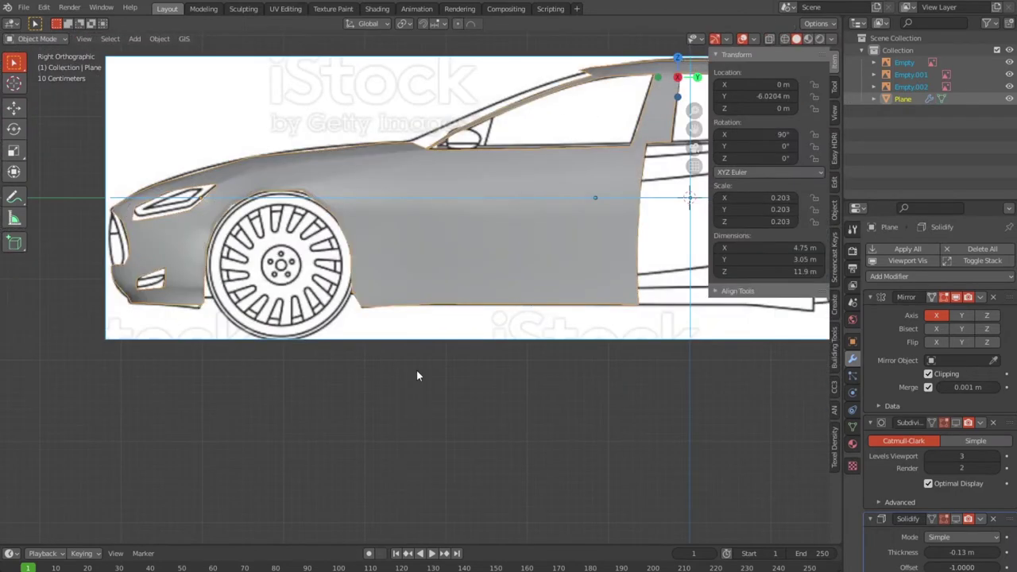
Toggle X-ray to see the blueprint through the shell, then re-enter Edit Mode at the sill corner.
key(shift+z)
scroll(414, 369, down, 1)
key(Tab)
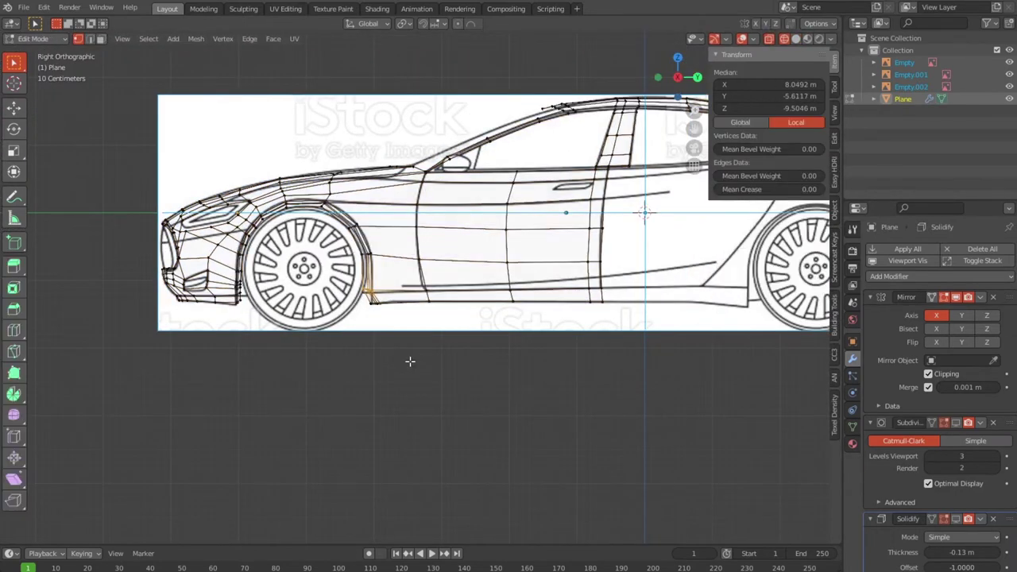
scroll(389, 358, up, 4)
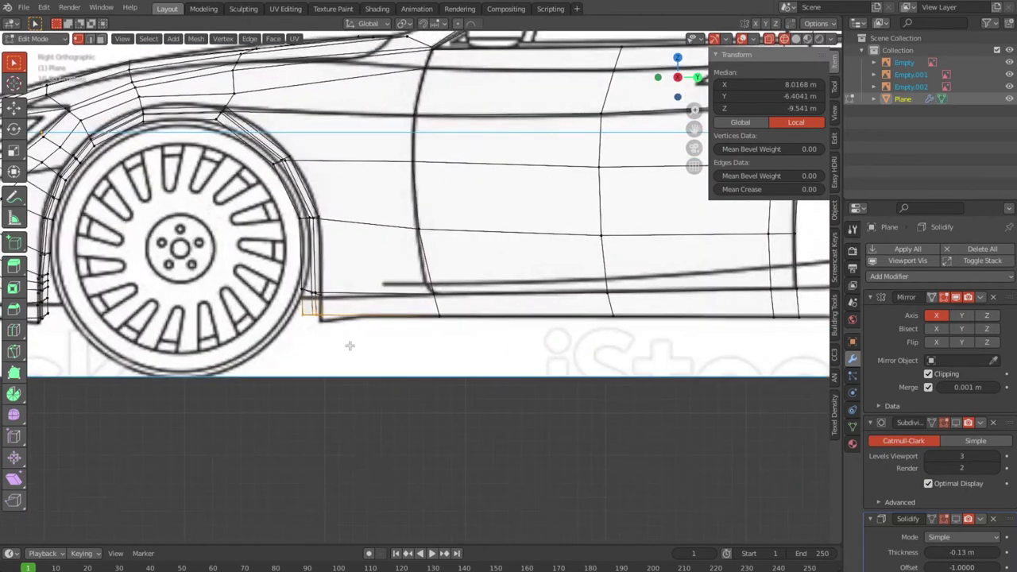
scroll(334, 354, up, 3)
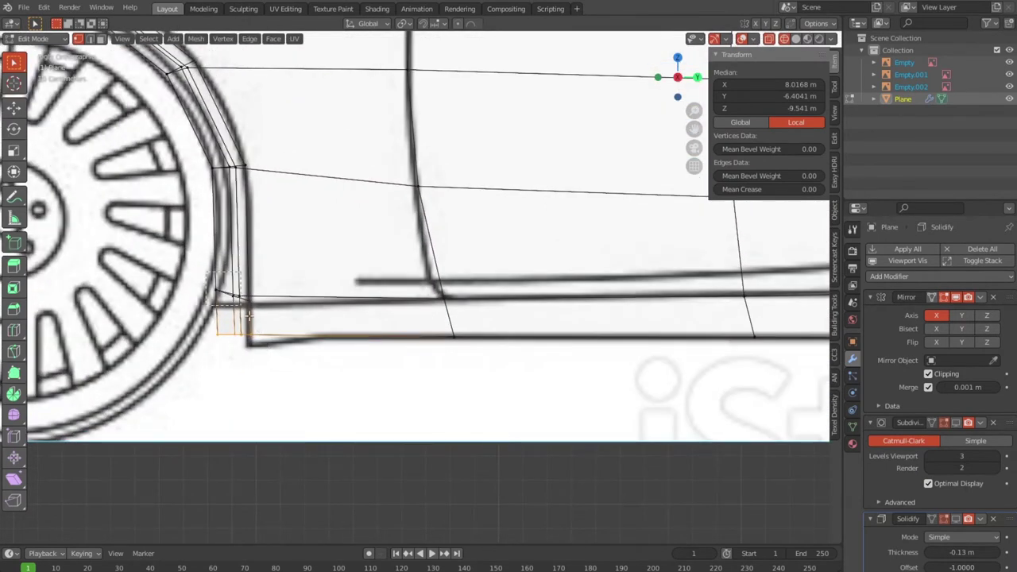
Move the sill corner face right, then up, so it sits tight against the wheel arch.
key(g)
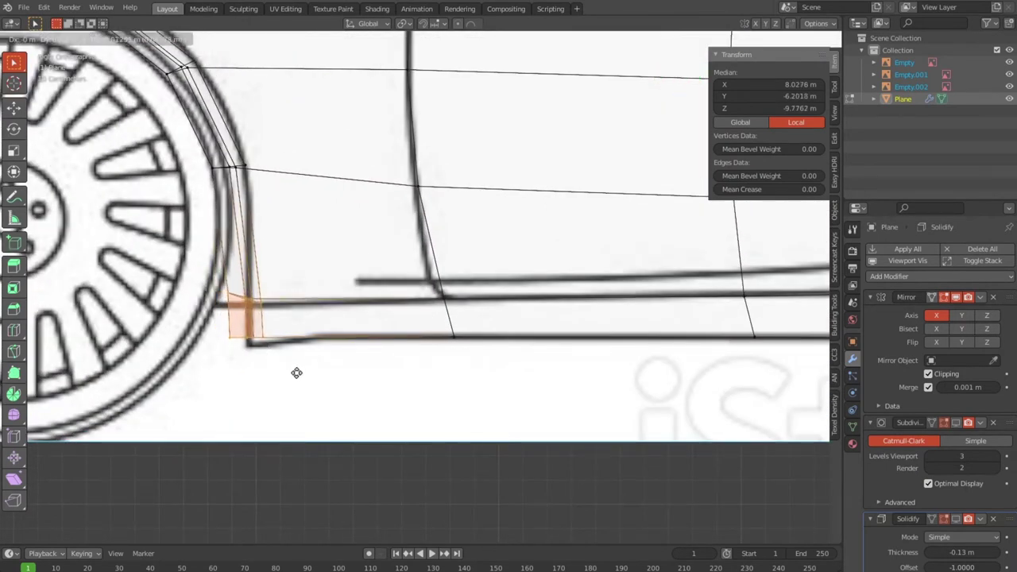
click(310, 378)
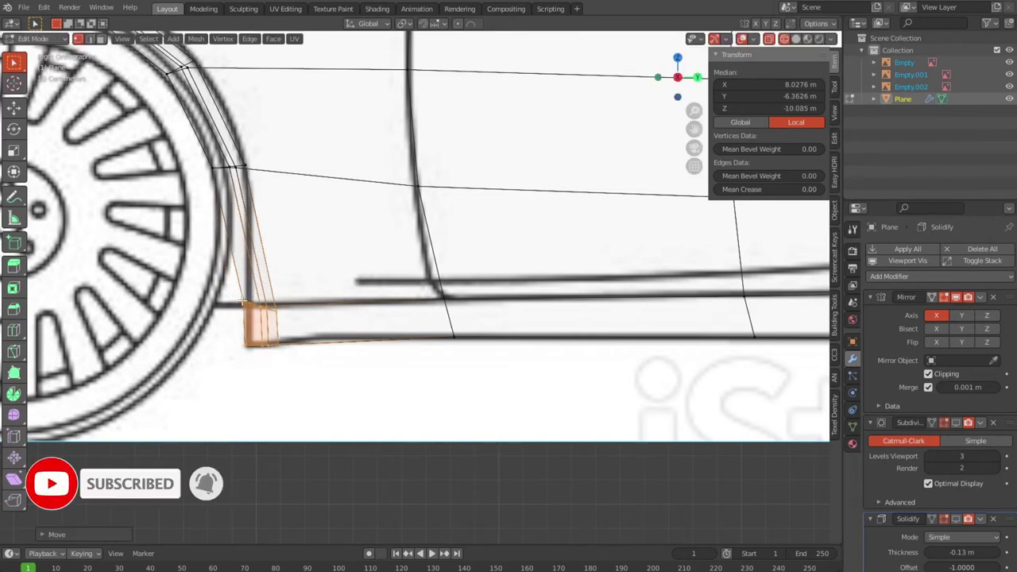
key(g)
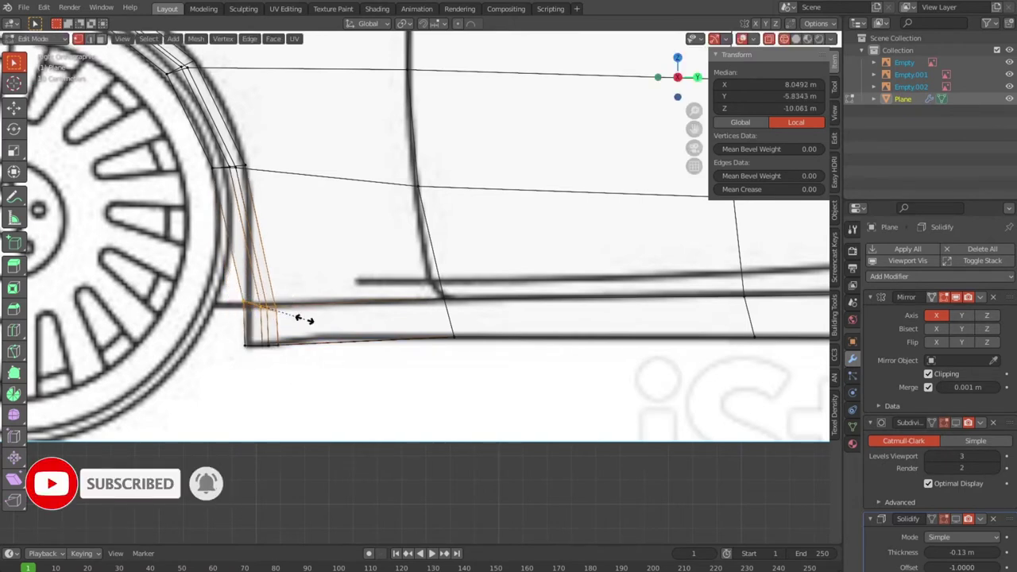
click(305, 319)
key(g)
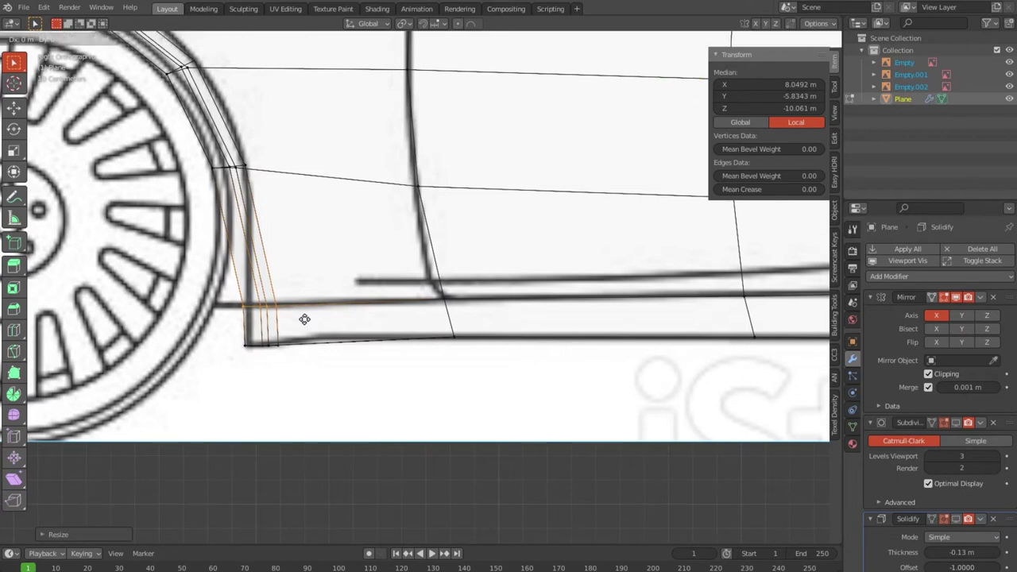
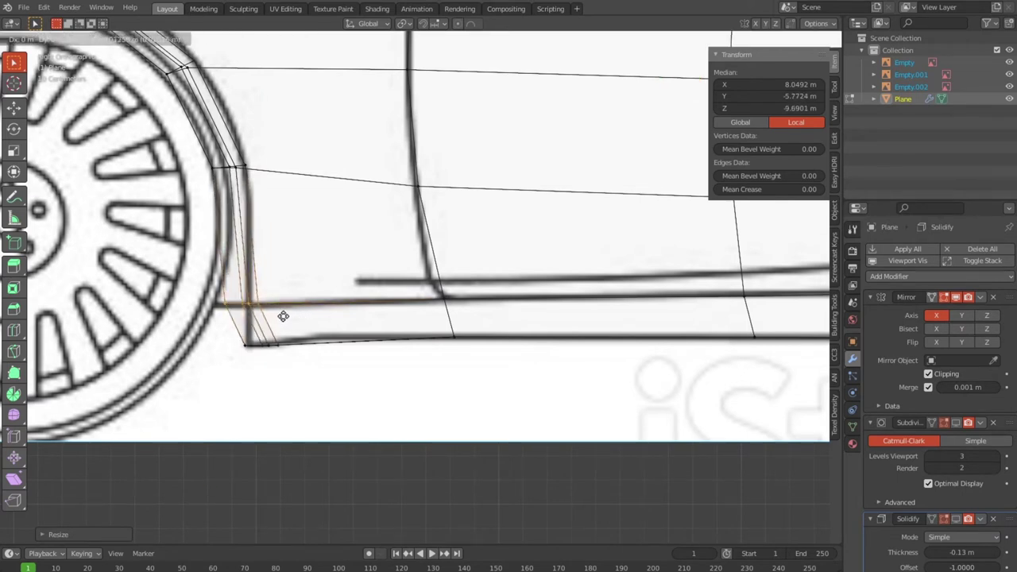
Confirm the wheel-arch base vertex move, then orbit to view the shell from above and behind.
click(280, 316)
scroll(329, 344, down, 5)
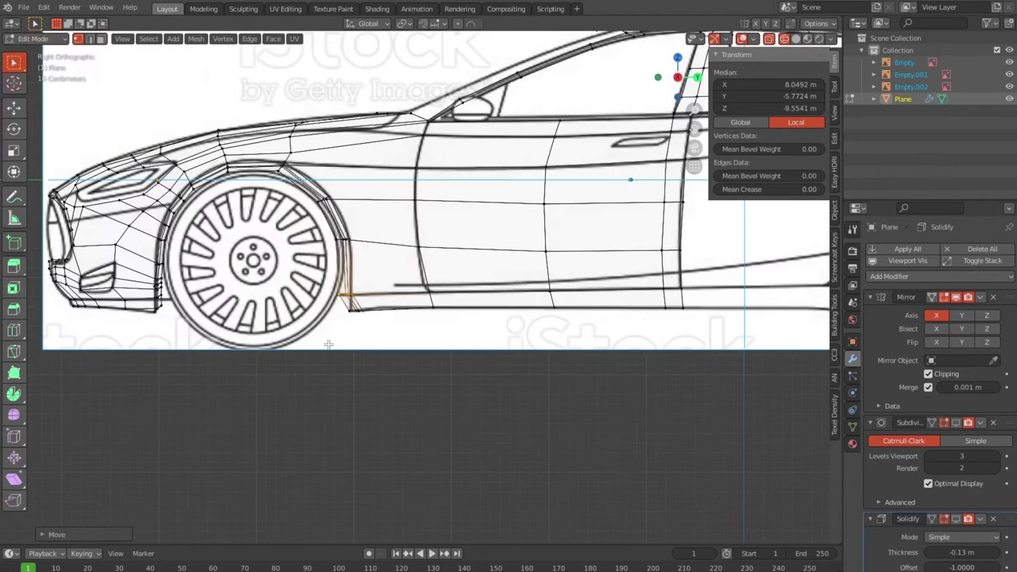
scroll(358, 351, down, 1)
scroll(383, 376, down, 1)
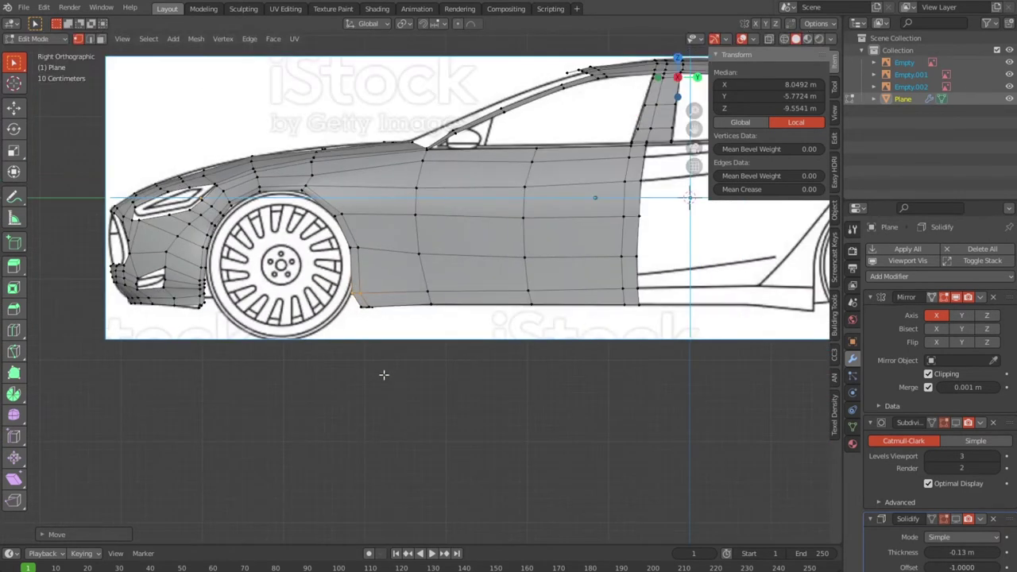
scroll(384, 374, down, 1)
scroll(384, 367, down, 1)
scroll(458, 368, up, 1)
scroll(404, 374, up, 1)
scroll(476, 364, up, 1)
scroll(476, 364, down, 2)
mouse_move(481, 357)
middle_down()
mouse_move(586, 358)
mouse_move(493, 354)
middle_up()
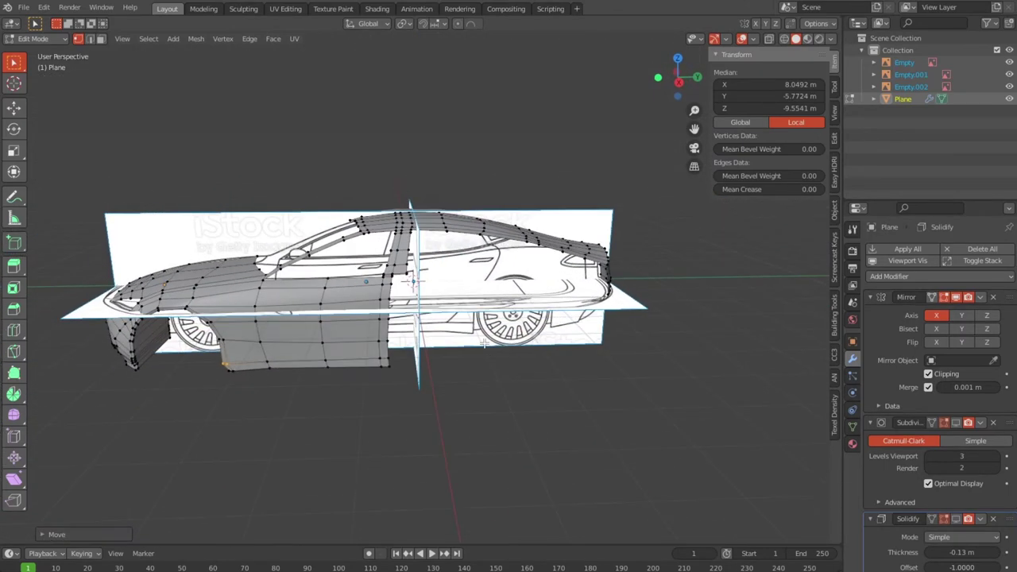
scroll(484, 343, up, 3)
scroll(484, 344, up, 2)
scroll(429, 326, up, 2)
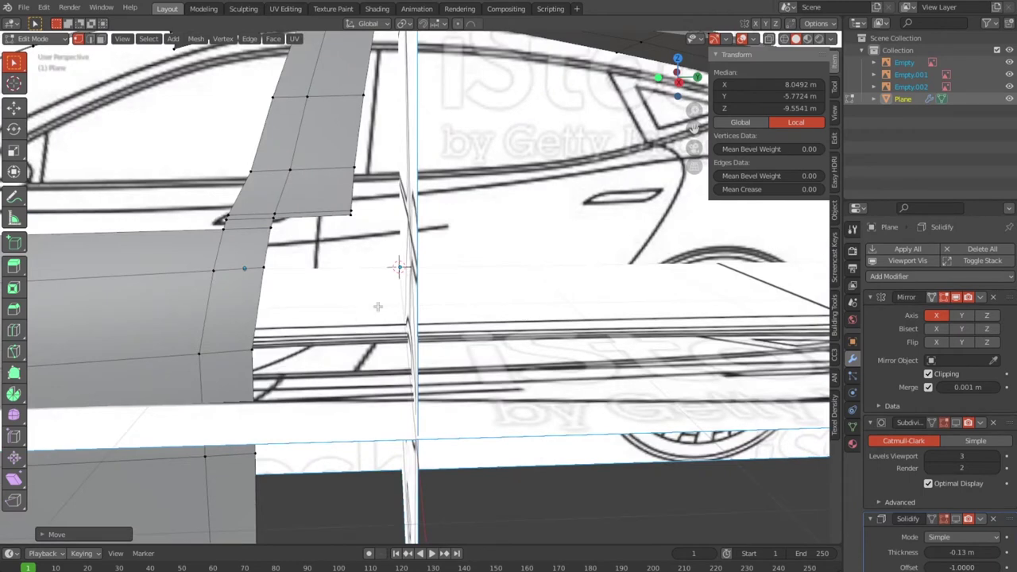
Inspect the headlight and mirror corner in Front view, toggling X-ray against the reference.
key(KP_1)
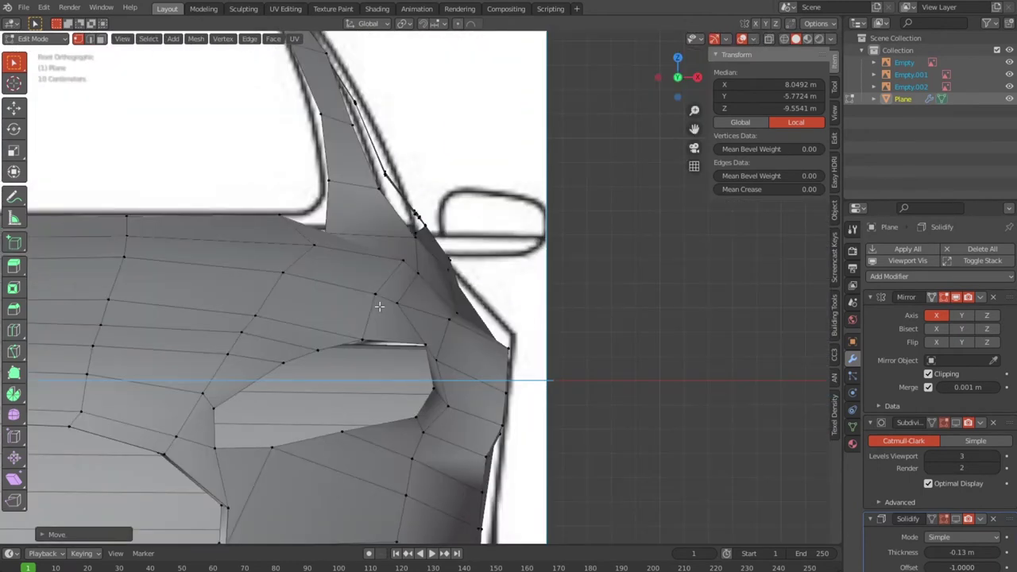
key(alt+z)
scroll(556, 322, up, 1)
mouse_move(571, 323)
shift+middle_down()
mouse_move(432, 278)
mouse_move(401, 310)
shift+middle_up()
scroll(392, 321, down, 2)
key(alt+z)
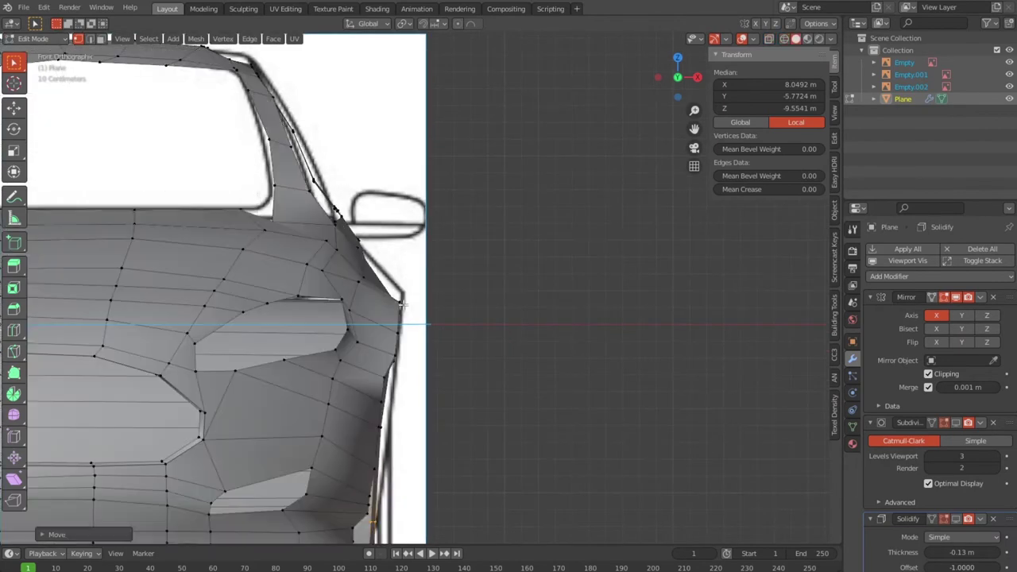
scroll(397, 322, up, 3)
middle_drag(409, 324, 327, 344)
scroll(414, 328, down, 3)
scroll(414, 328, down, 3)
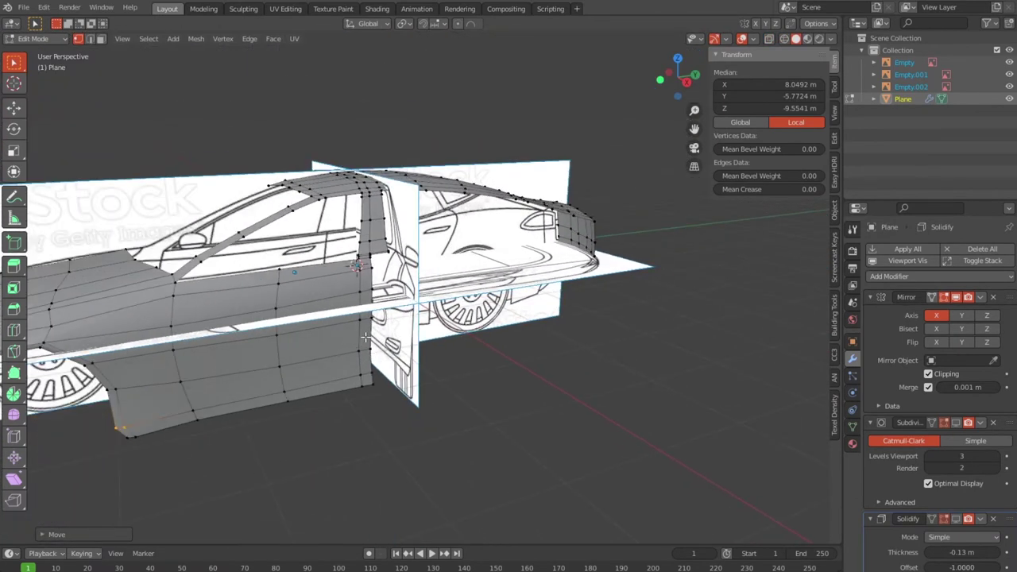
key(KP_3)
key(KP_1)
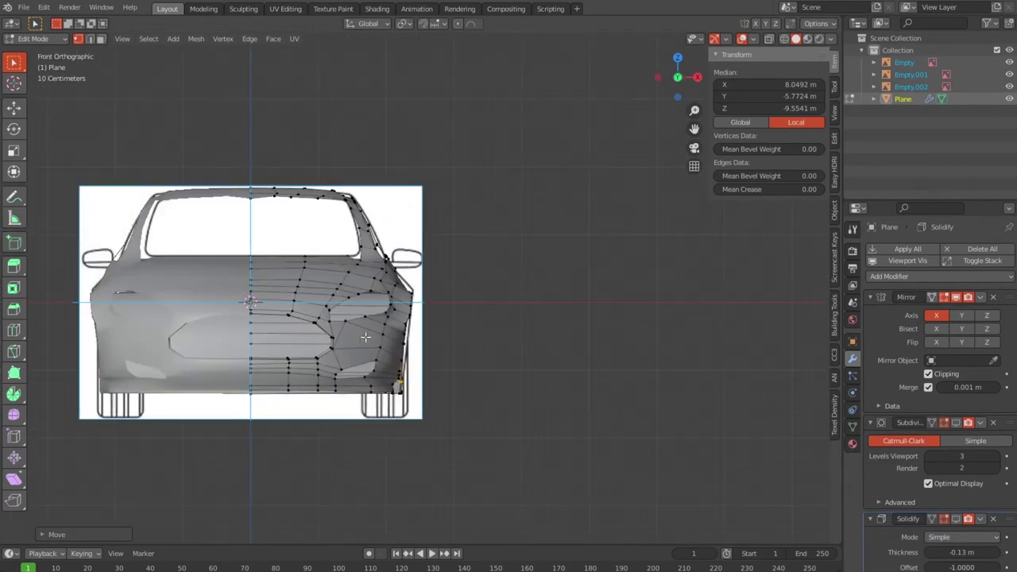
scroll(376, 332, up, 5)
scroll(403, 326, up, 2)
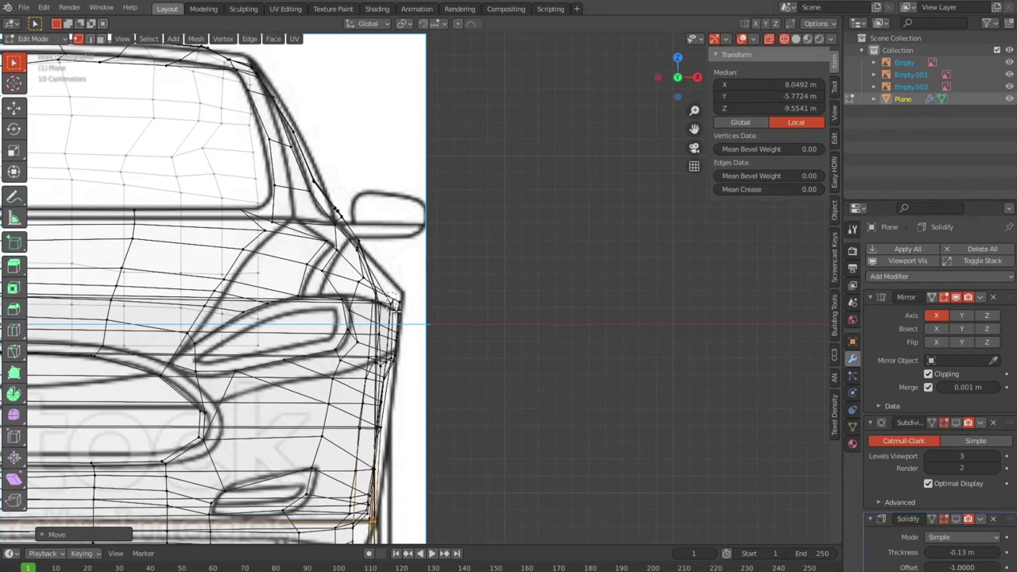
Move the corner vertex beside the mirror onto the front outline and select the front edge loop.
click(393, 300)
key(g)
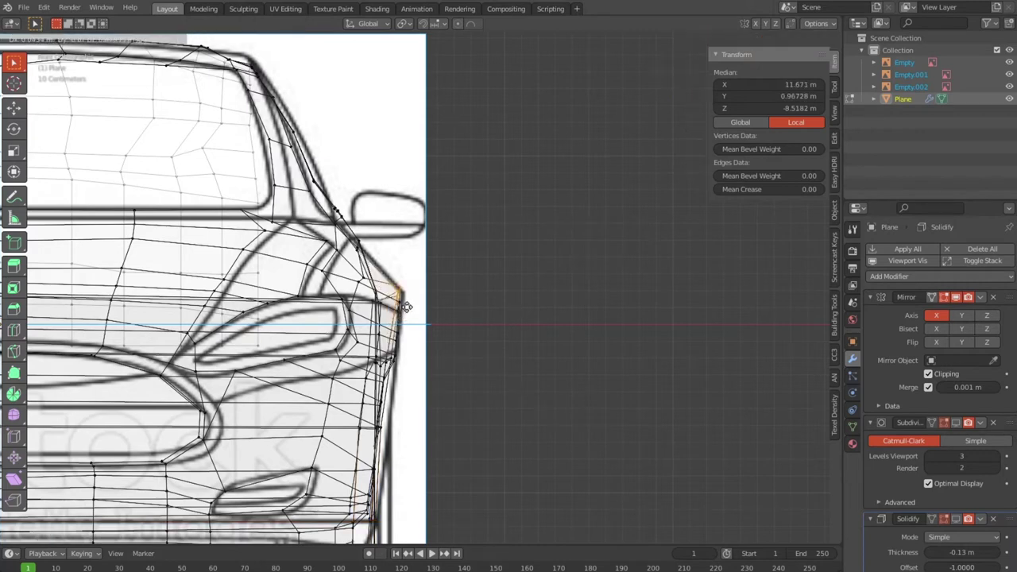
click(355, 288)
alt+click(356, 292)
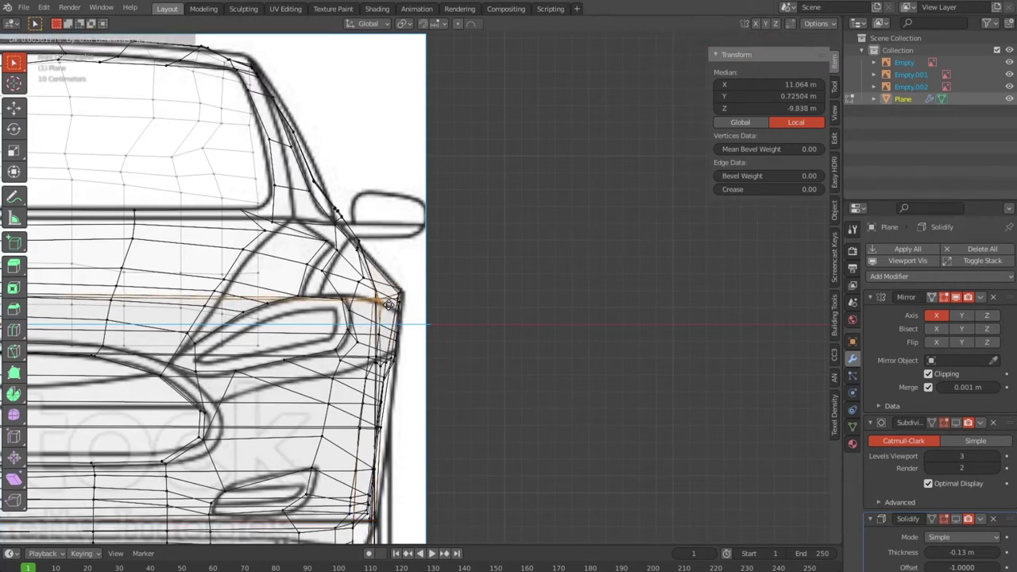
mouse_move(356, 293)
middle_down()
mouse_move(398, 357)
mouse_move(319, 353)
middle_up()
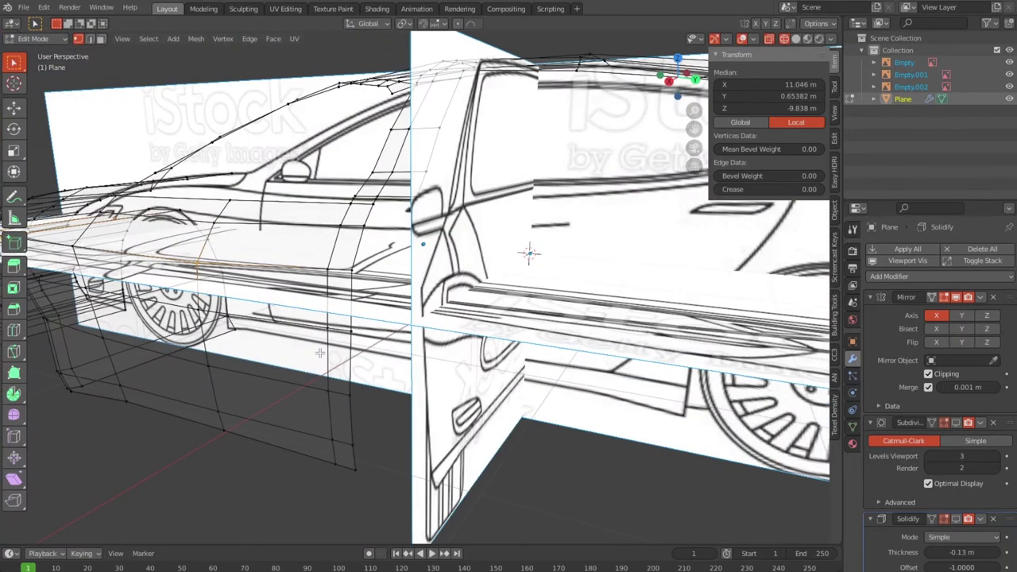
Show solid shading, clear the selection, and select the door's rear border edges in edge mode.
scroll(376, 343, down, 5)
scroll(392, 345, down, 2)
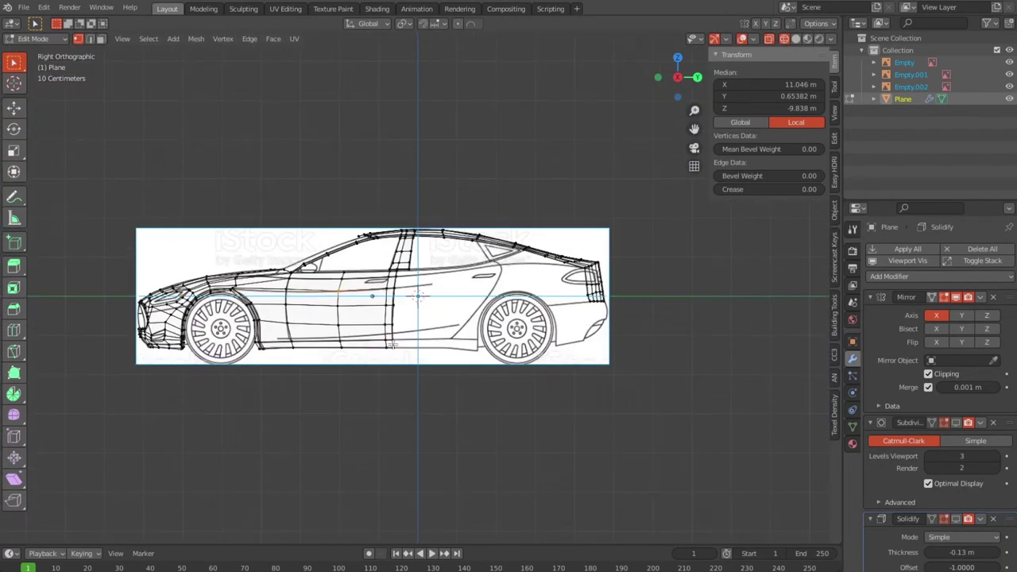
key(shift+z)
scroll(394, 345, up, 1)
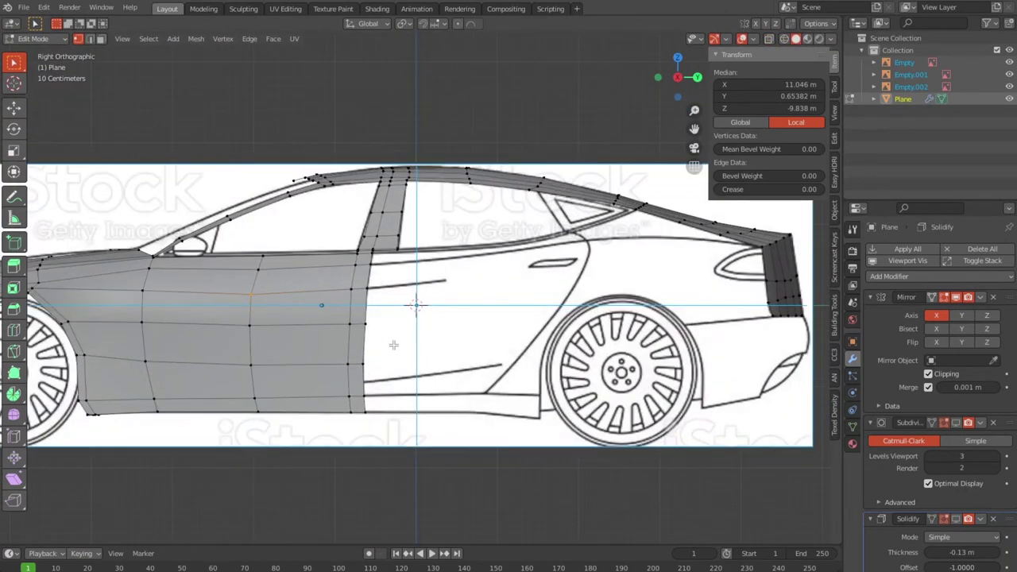
key(alt+a)
scroll(393, 344, up, 3)
scroll(394, 344, up, 2)
key(2)
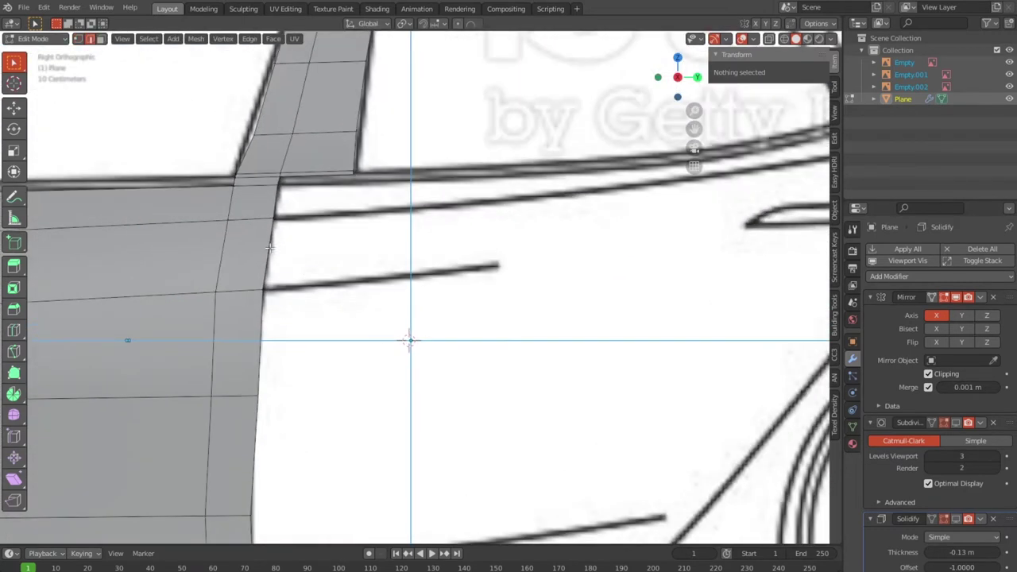
click(269, 249)
alt+click(269, 251)
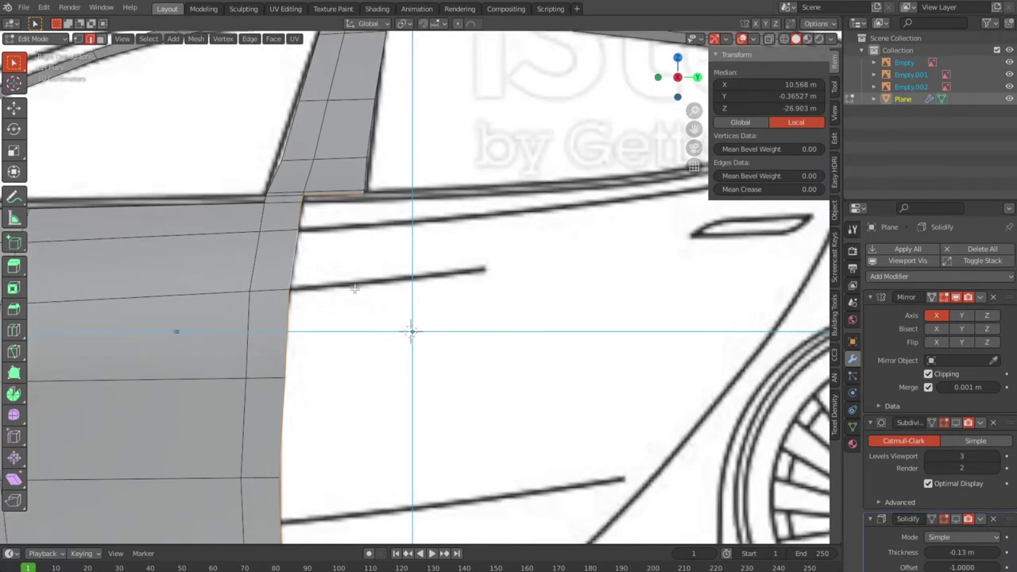
scroll(352, 276, down, 2)
drag(327, 191, 360, 204)
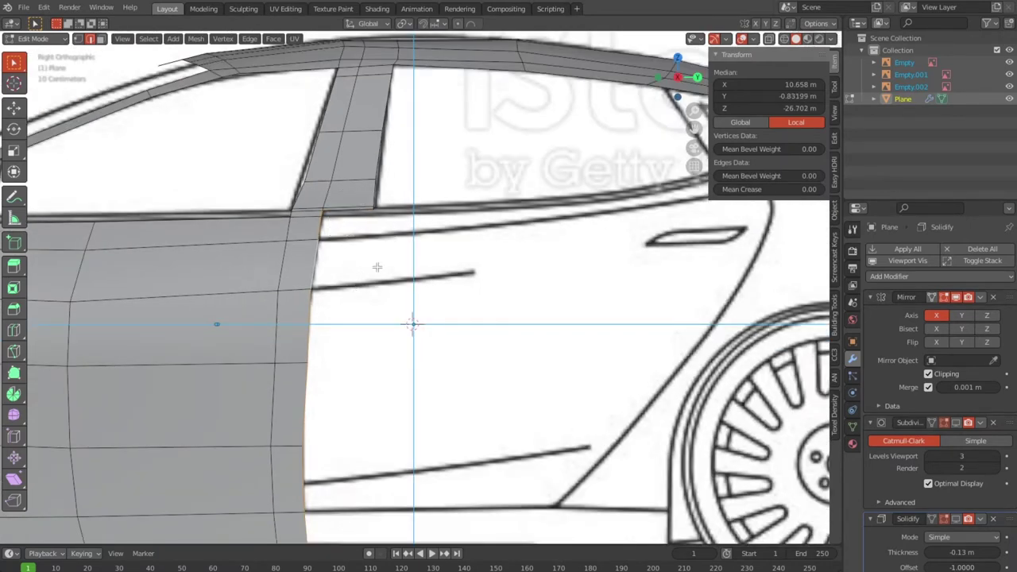
Shift the door's rear border strip horizontally toward the rear wheel, locked to the Y axis.
key(g)
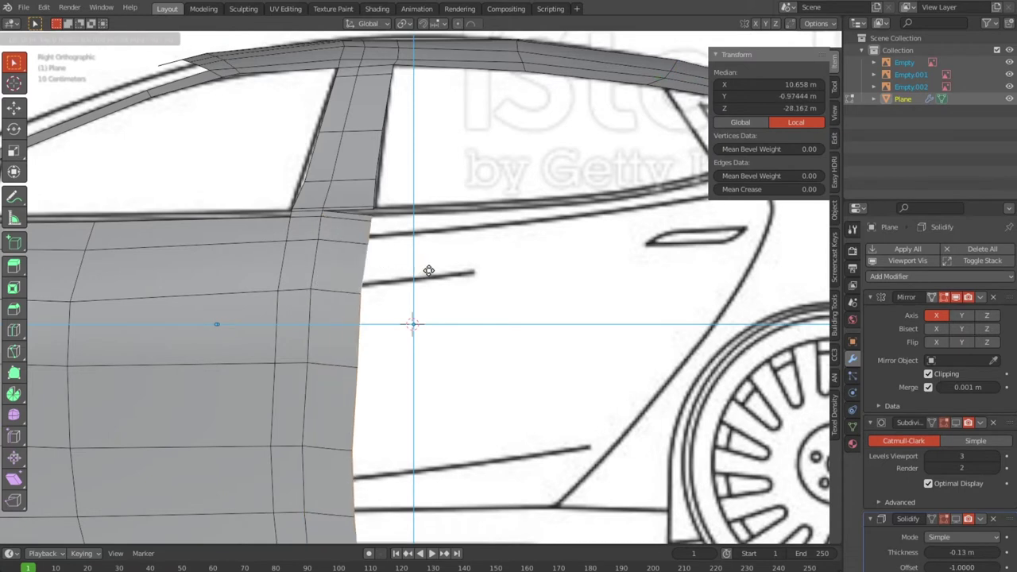
key(g)
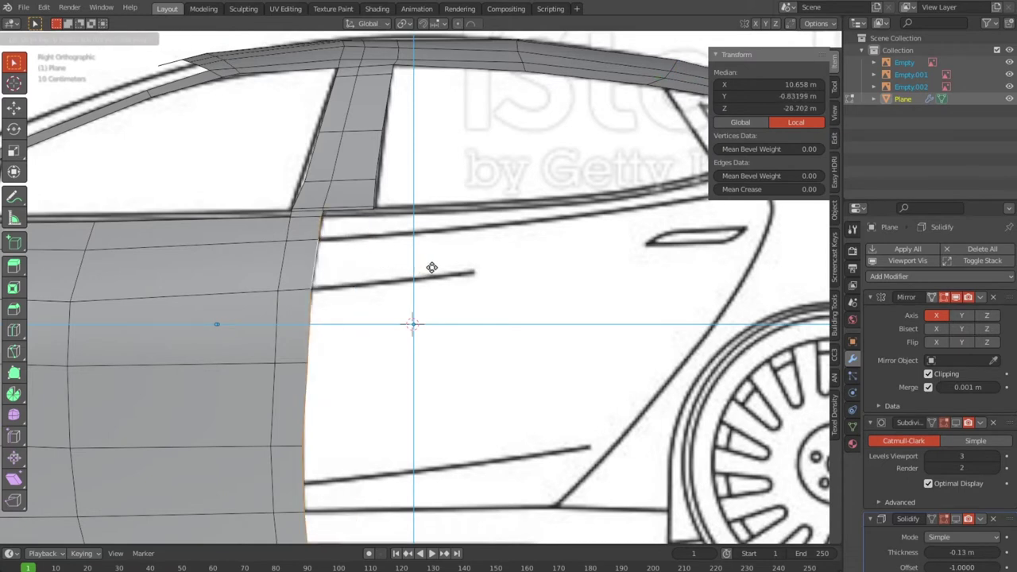
key(y)
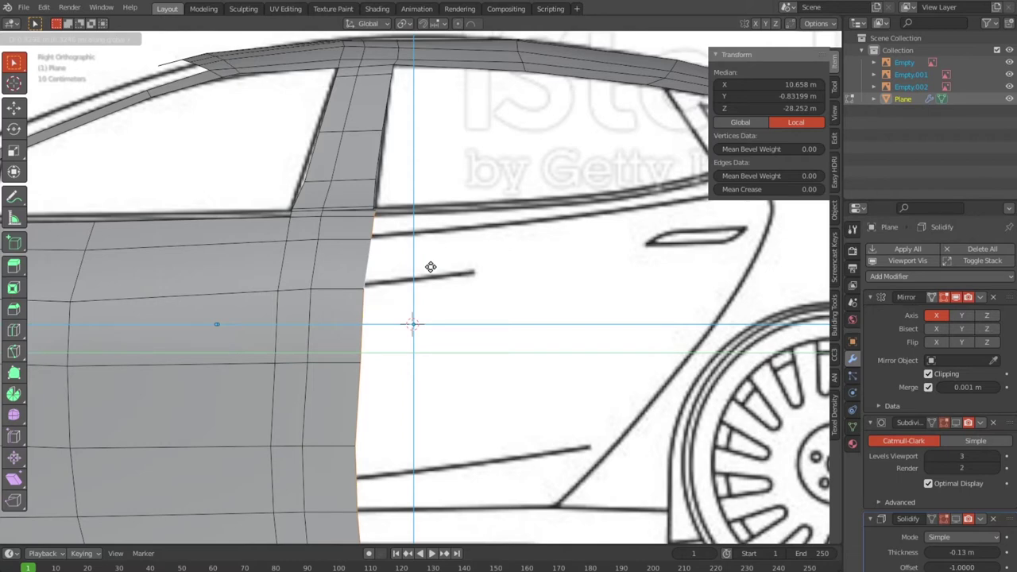
click(430, 267)
scroll(430, 267, down, 5)
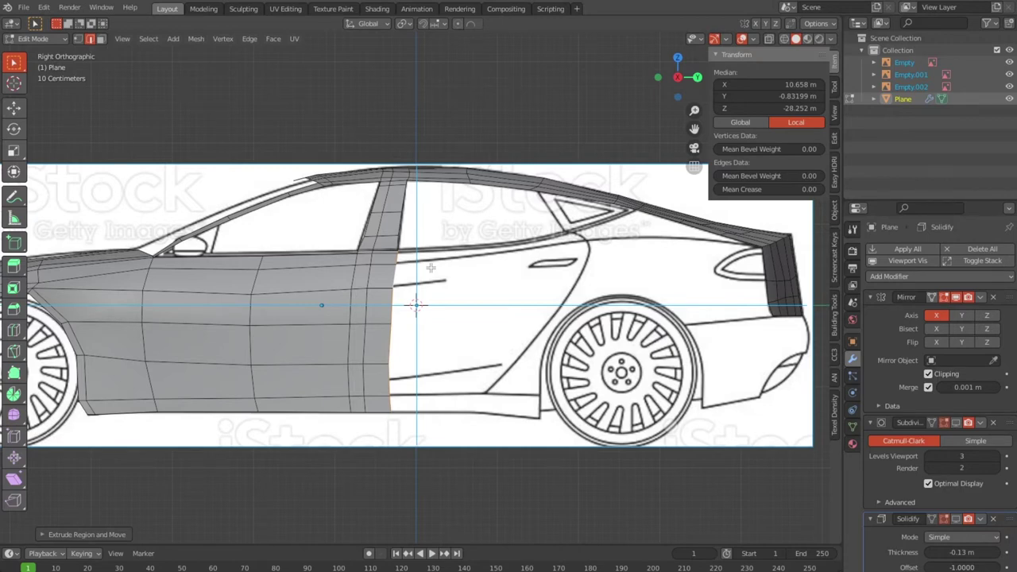
scroll(430, 268, up, 3)
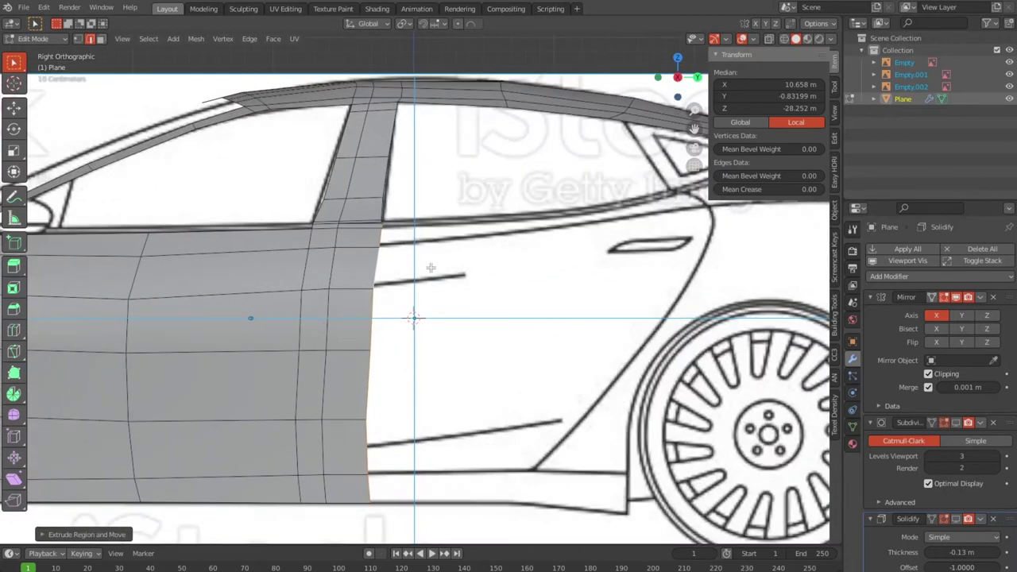
scroll(430, 267, up, 2)
scroll(430, 267, up, 1)
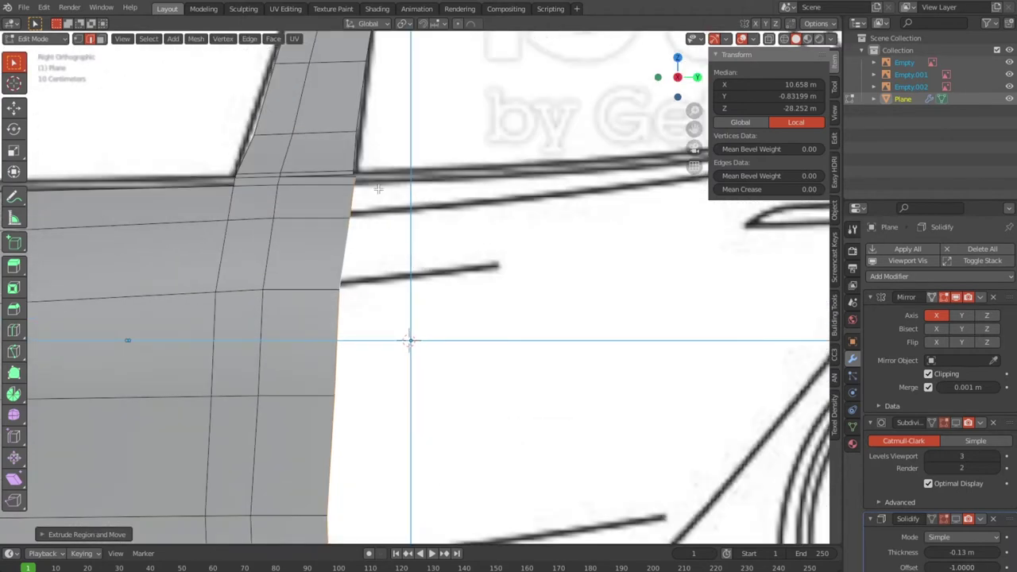
scroll(430, 267, up, 2)
scroll(430, 268, up, 1)
scroll(315, 430, up, 2)
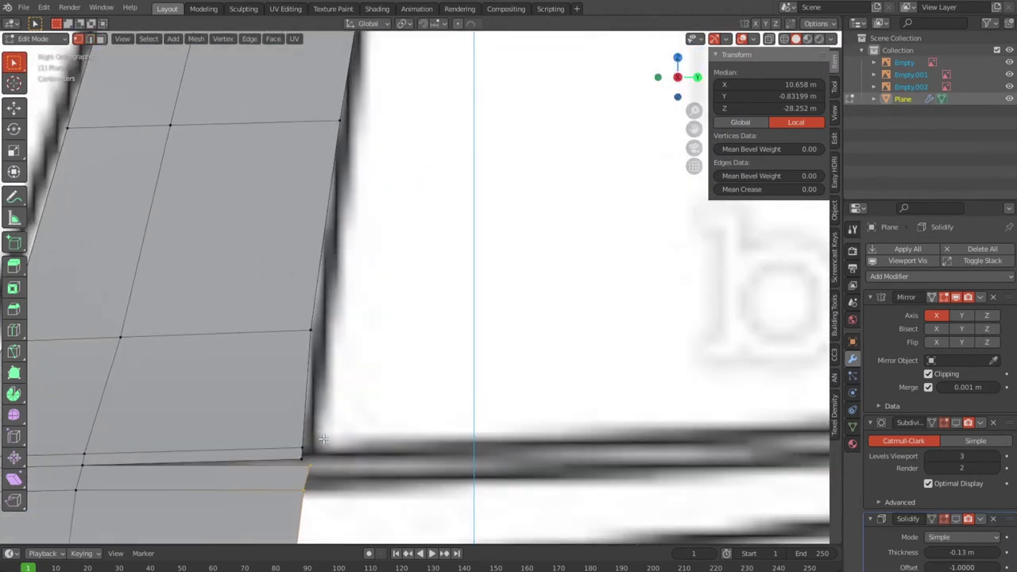
Merge the panel's bottom corner vertices into one and place it on the outline.
shift+click(299, 456)
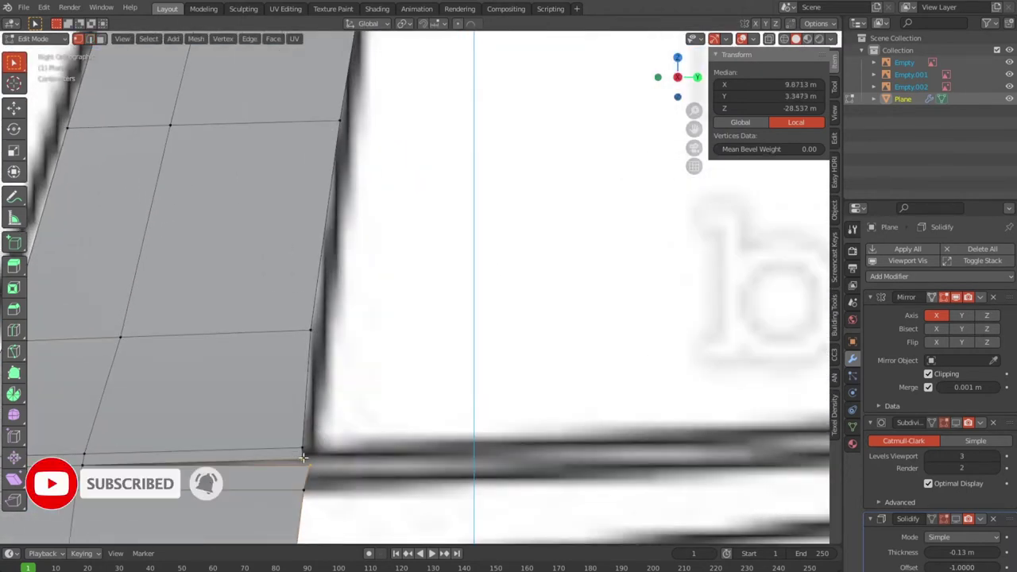
key(m)
click(304, 459)
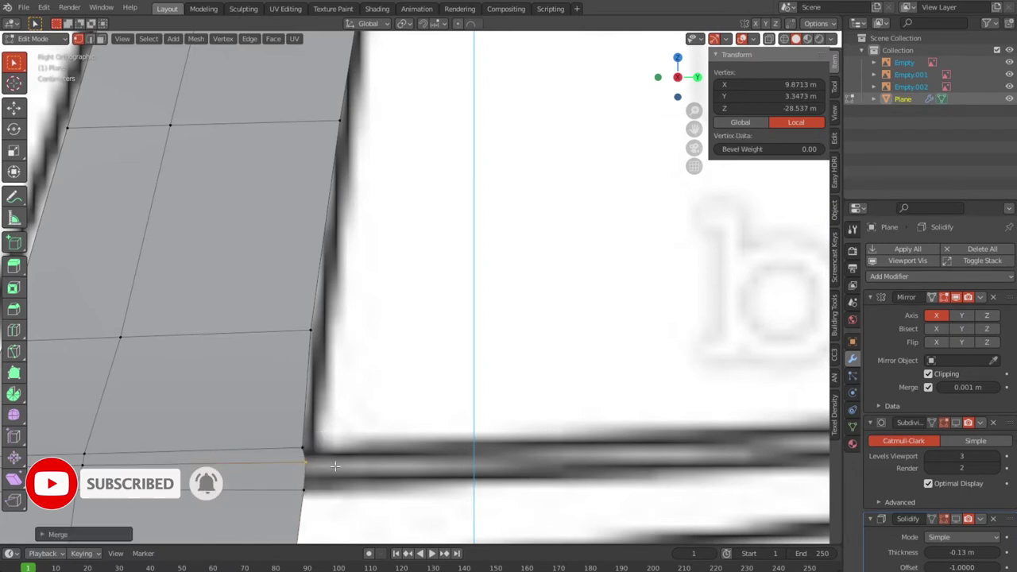
key(g)
click(318, 500)
key(g)
click(280, 480)
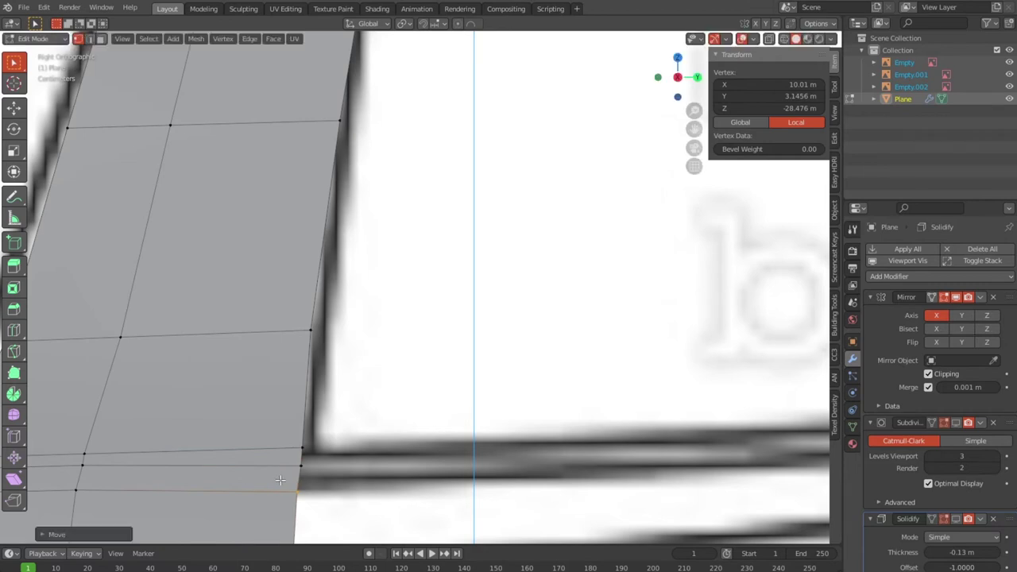
Move the pillar-base vertex onto the beltline and door edge of the side blueprint.
scroll(300, 471, down, 3)
shift+middle_drag(432, 511, 416, 454)
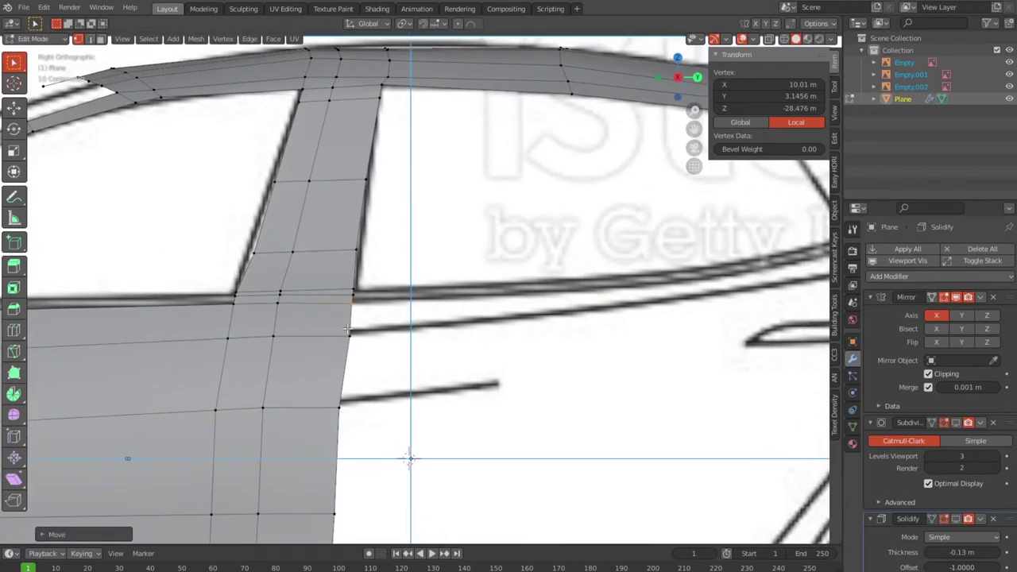
key(g)
key(g)
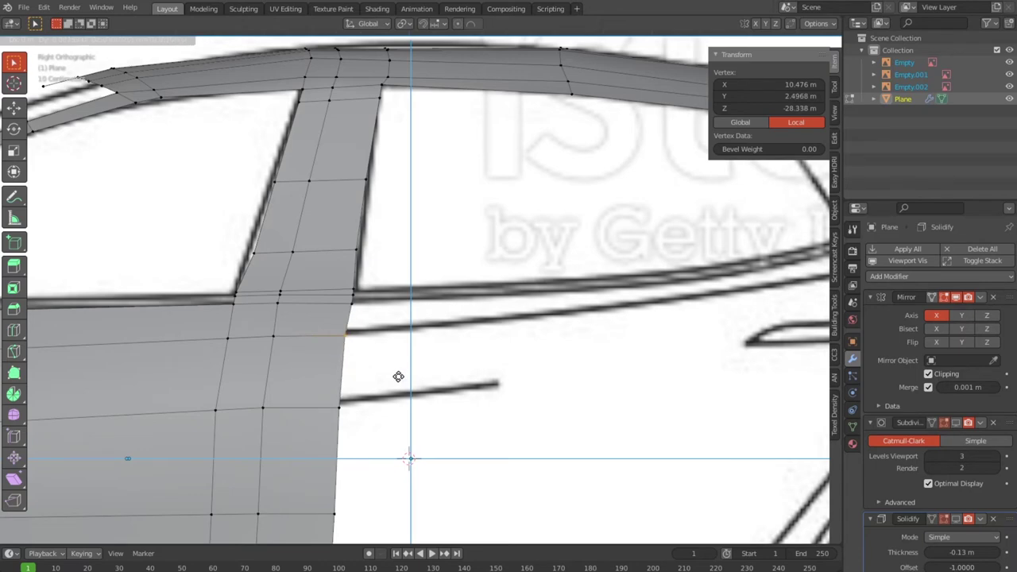
click(398, 376)
scroll(361, 315, up, 3)
key(g)
click(279, 305)
key(g)
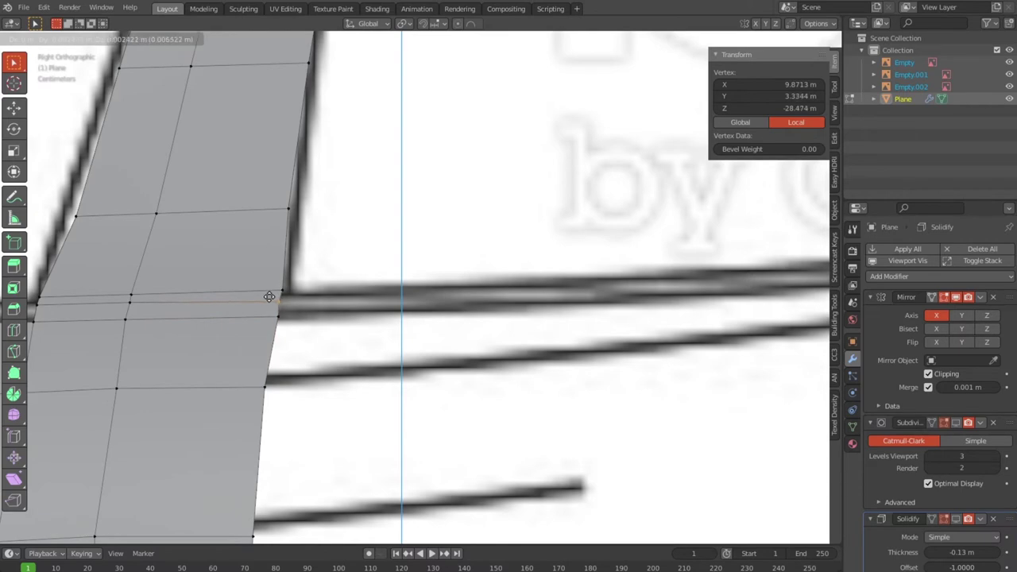
click(270, 297)
Zoom out to check the door edge alignment and clear the mesh selection.
scroll(313, 344, down, 4)
scroll(350, 397, up, 3)
scroll(339, 206, up, 2)
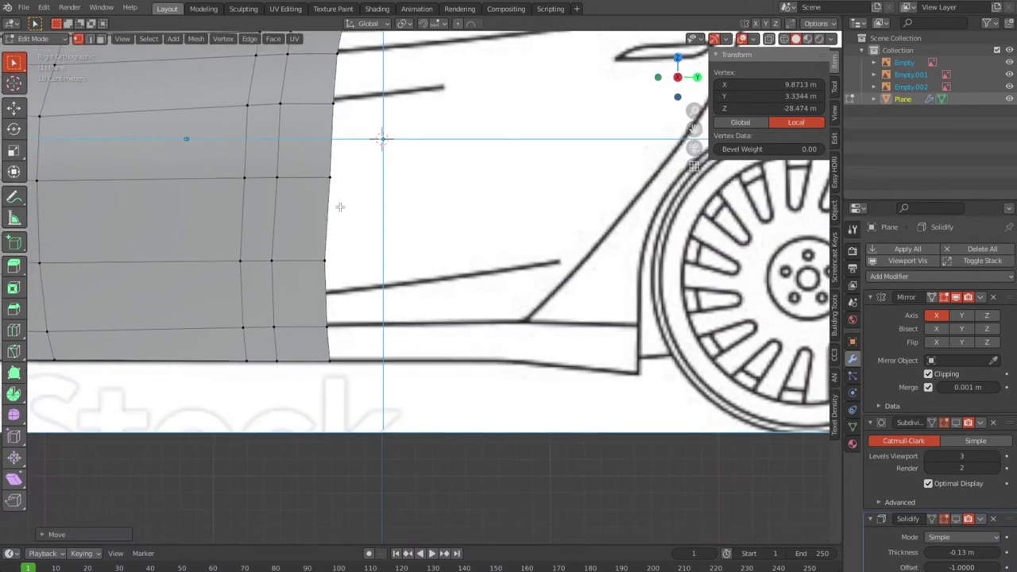
scroll(380, 385, down, 3)
shift+scroll(380, 383, up, 3)
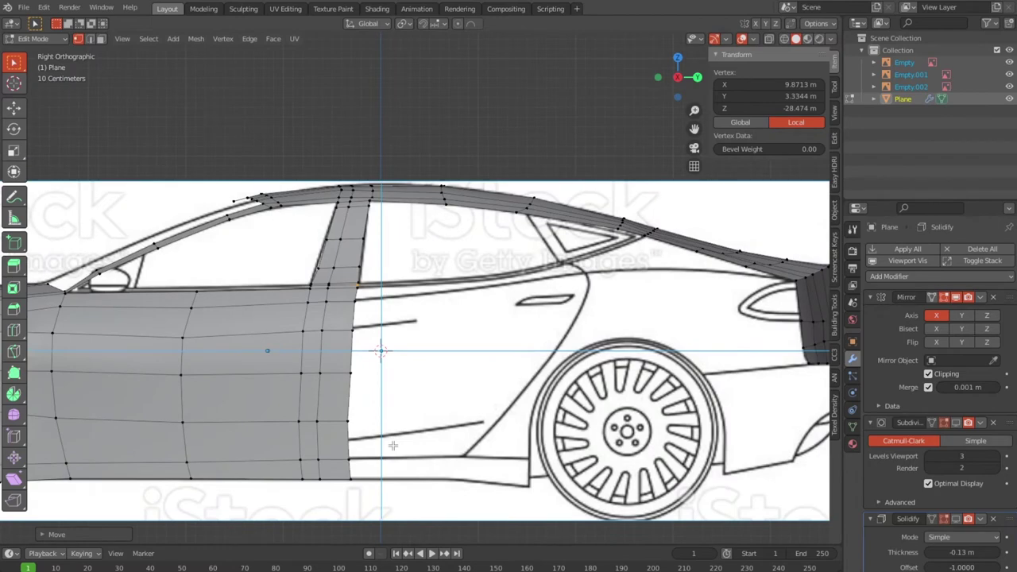
scroll(389, 437, up, 2)
key(alt+a)
scroll(398, 433, down, 3)
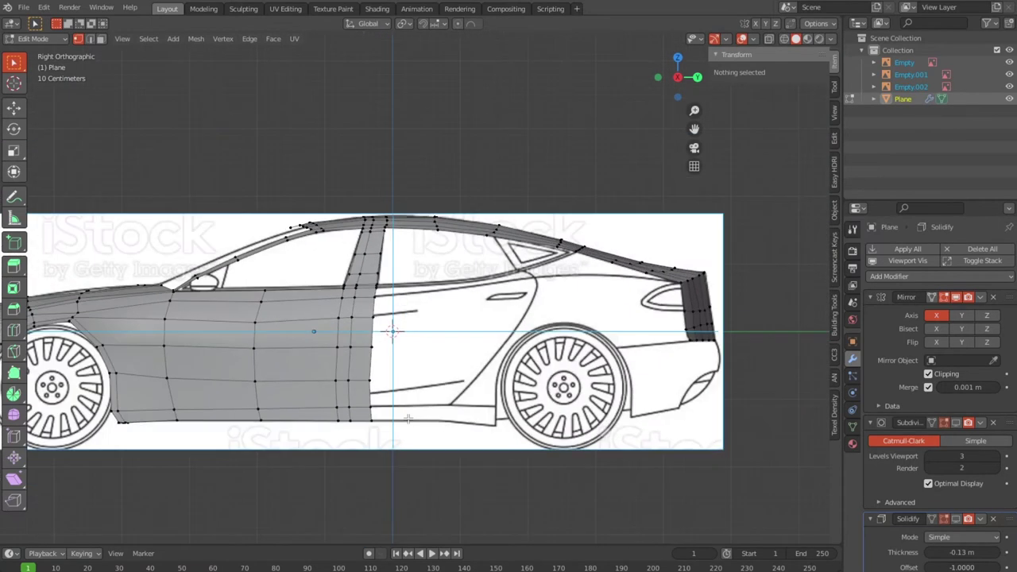
Orbit around the car body to inspect the shell in 3D.
scroll(446, 412, down, 2)
mouse_move(446, 411)
middle_down()
mouse_move(405, 447)
mouse_move(300, 416)
mouse_move(374, 395)
mouse_move(577, 398)
mouse_move(652, 374)
middle_up()
scroll(577, 390, up, 3)
scroll(652, 374, down, 4)
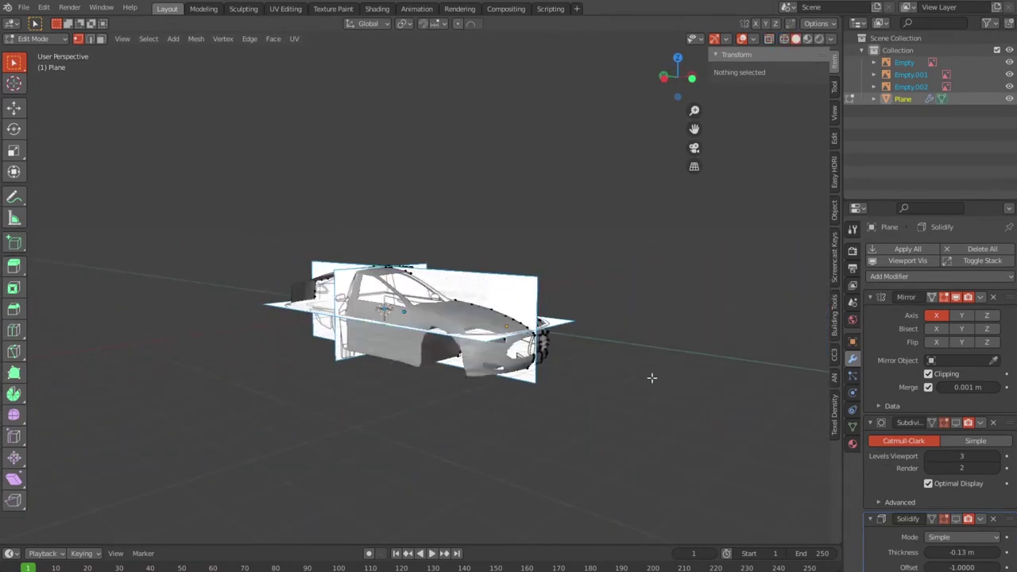
scroll(589, 387, down, 2)
middle_drag(590, 387, 422, 411)
scroll(434, 406, up, 3)
scroll(486, 396, up, 2)
mouse_move(486, 395)
middle_down()
mouse_move(565, 465)
mouse_move(347, 345)
mouse_move(271, 381)
mouse_move(524, 403)
mouse_move(607, 354)
mouse_move(574, 336)
mouse_move(532, 345)
mouse_move(575, 420)
mouse_move(496, 397)
middle_up()
scroll(476, 414, down, 3)
scroll(347, 345, up, 3)
In side view, slide the roof edge near the rear window along the roofline.
key(KP_3)
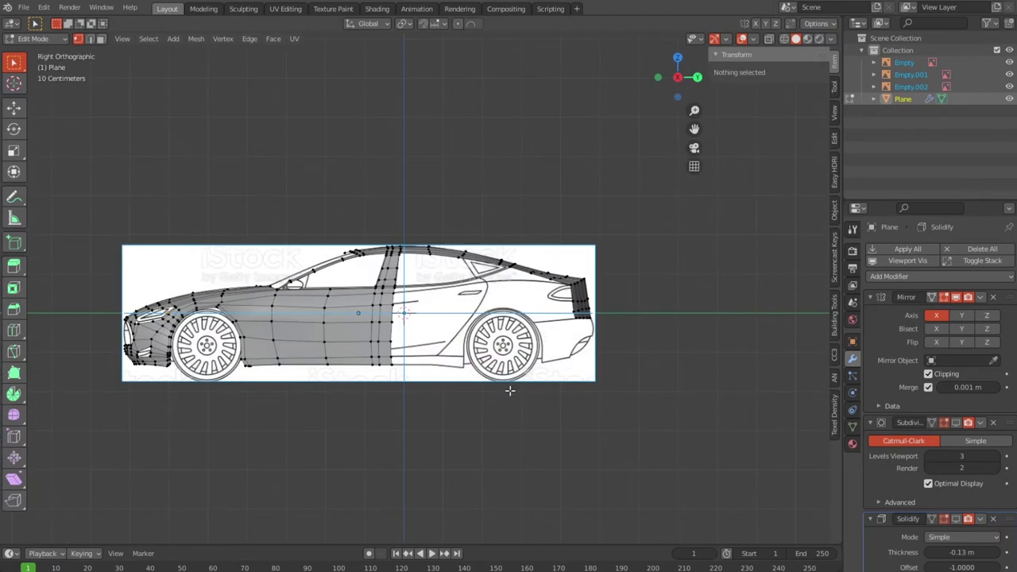
scroll(510, 390, up, 3)
scroll(510, 389, up, 3)
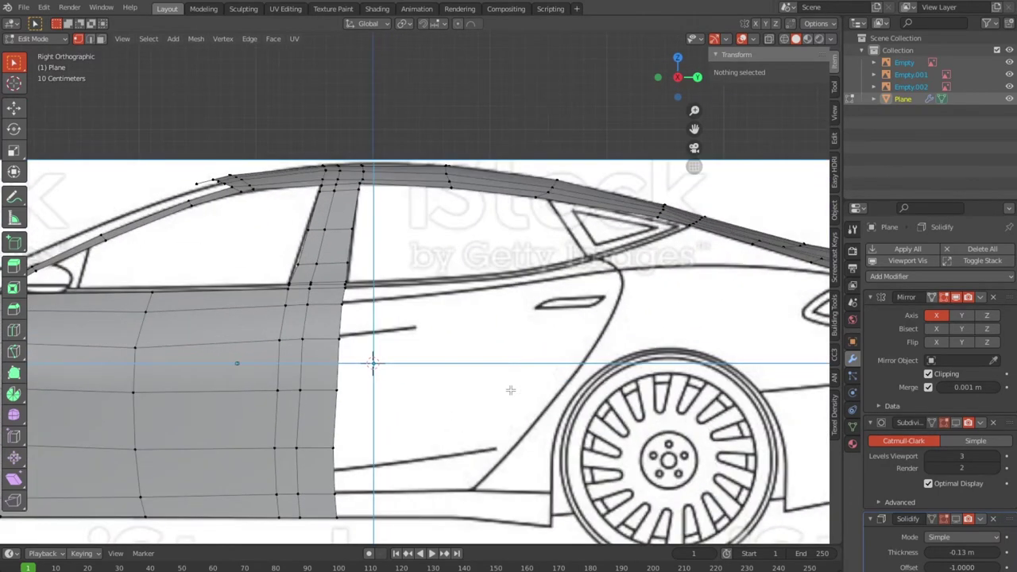
scroll(510, 390, down, 2)
scroll(554, 342, up, 2)
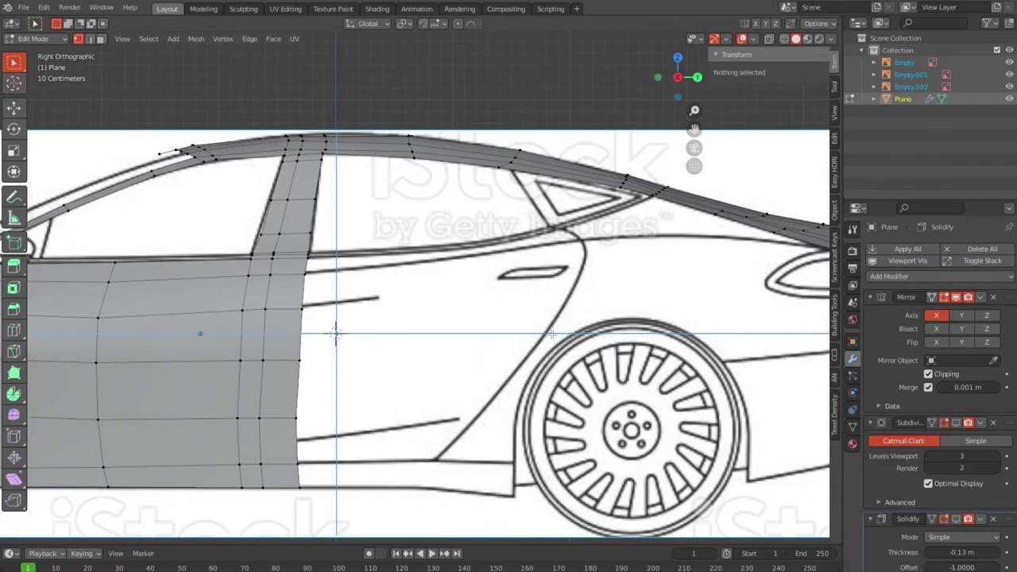
alt+click(532, 169)
key(g)
key(g)
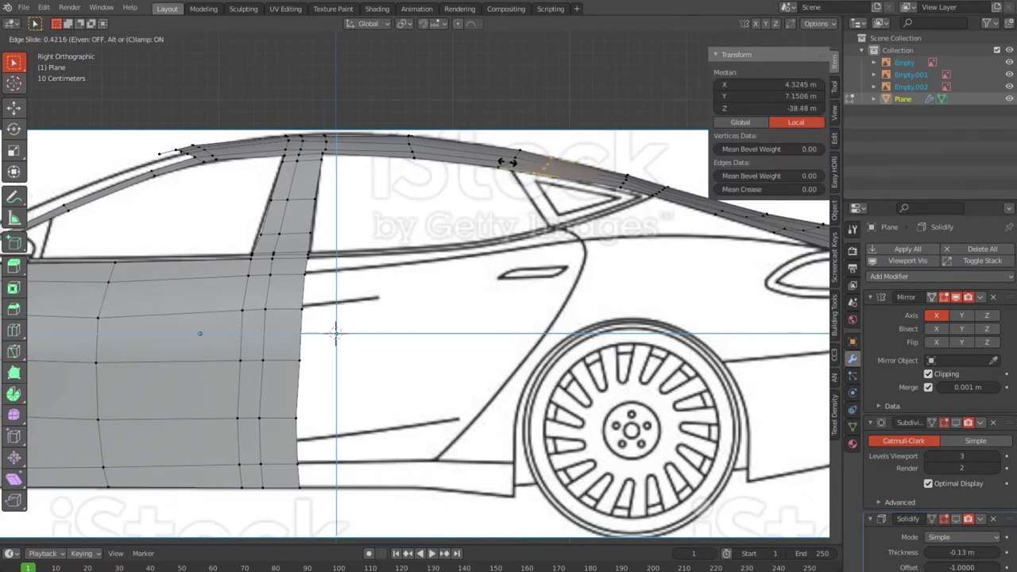
click(507, 161)
click(529, 207)
Frame the car's rear and select the rear boundary loops in edge mode.
scroll(529, 207, up, 1)
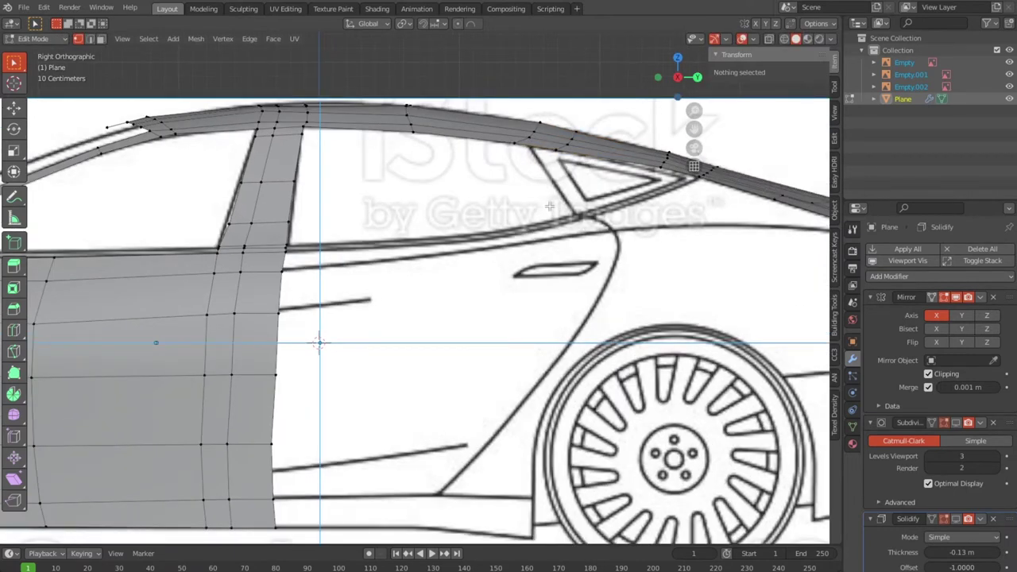
scroll(549, 206, up, 1)
scroll(559, 212, down, 3)
shift+middle_drag(559, 212, 410, 245)
scroll(410, 245, up, 2)
scroll(410, 244, down, 3)
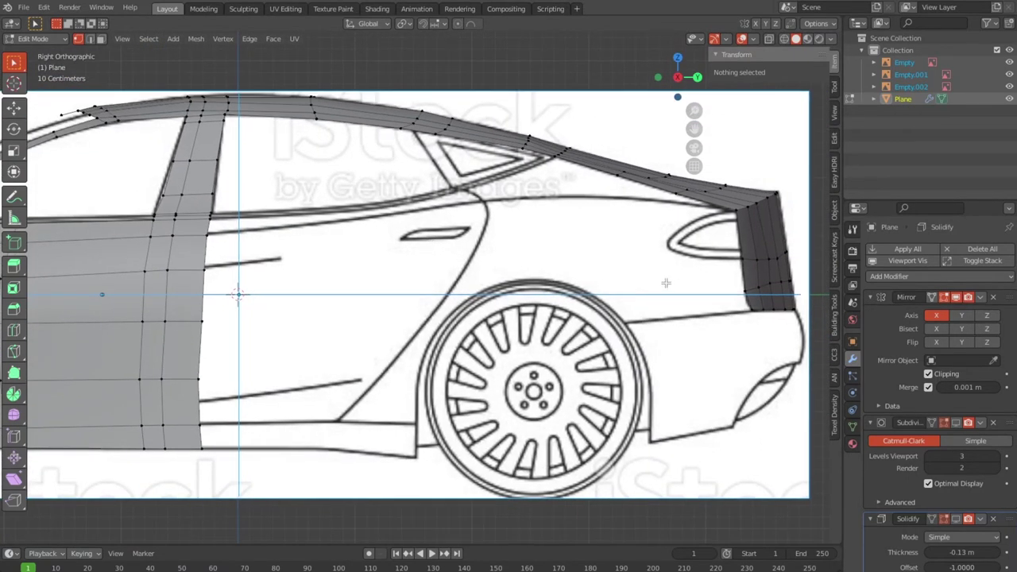
shift+middle_drag(667, 283, 586, 270)
scroll(585, 270, up, 1)
click(644, 266)
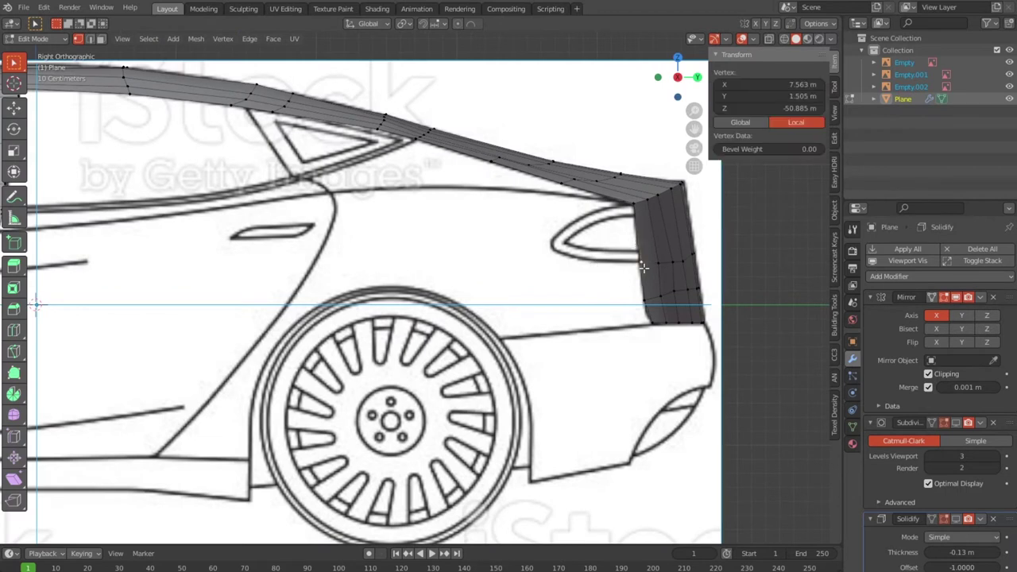
alt+click(644, 301)
key(2)
alt+click(636, 244)
alt+shift+click(647, 311)
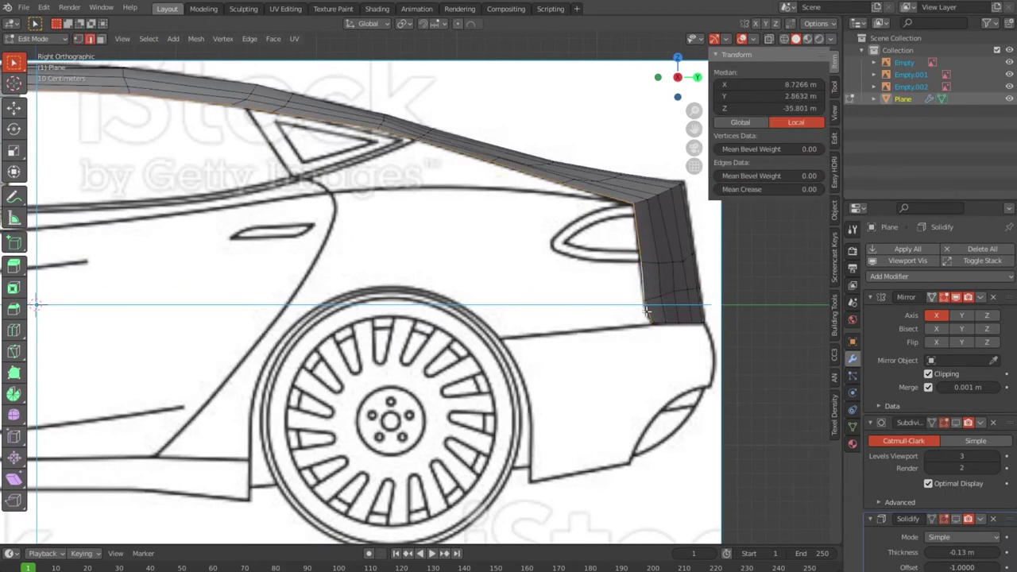
Select the roof's lower-border edges and extrude them down into a strip below the roof.
scroll(621, 302, down, 3)
scroll(619, 302, up, 2)
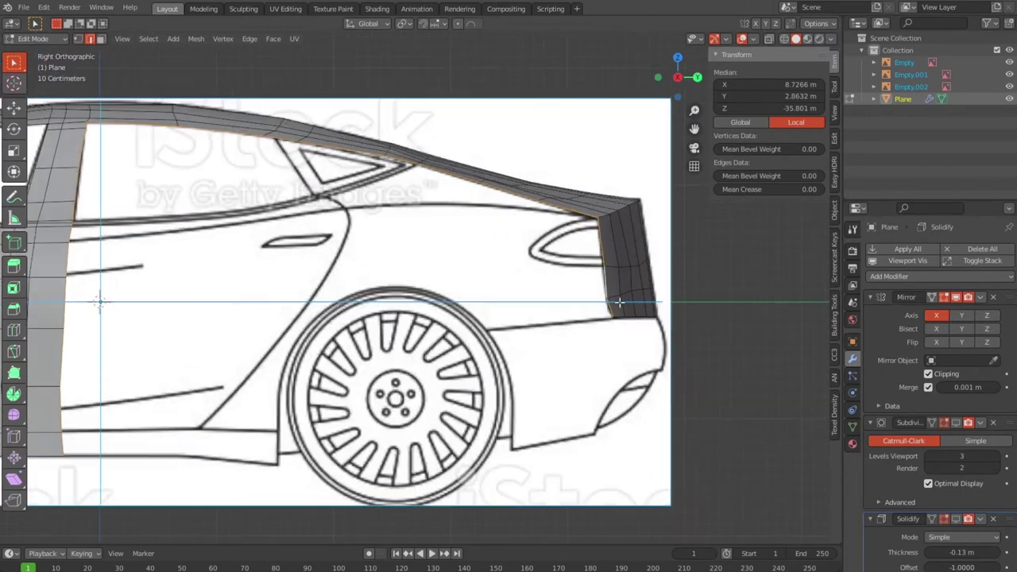
click(579, 262)
scroll(470, 246, up, 2)
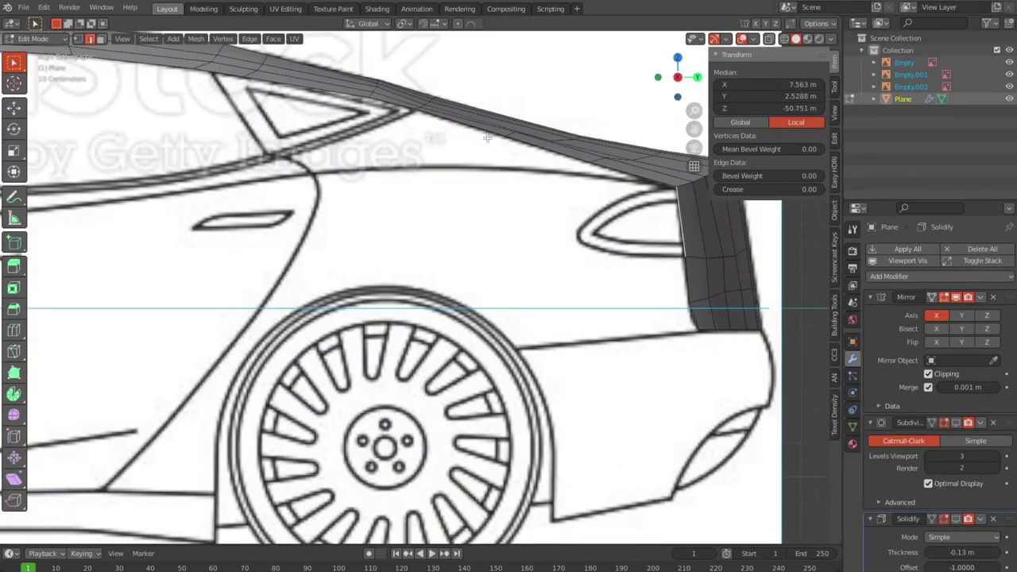
alt+click(562, 152)
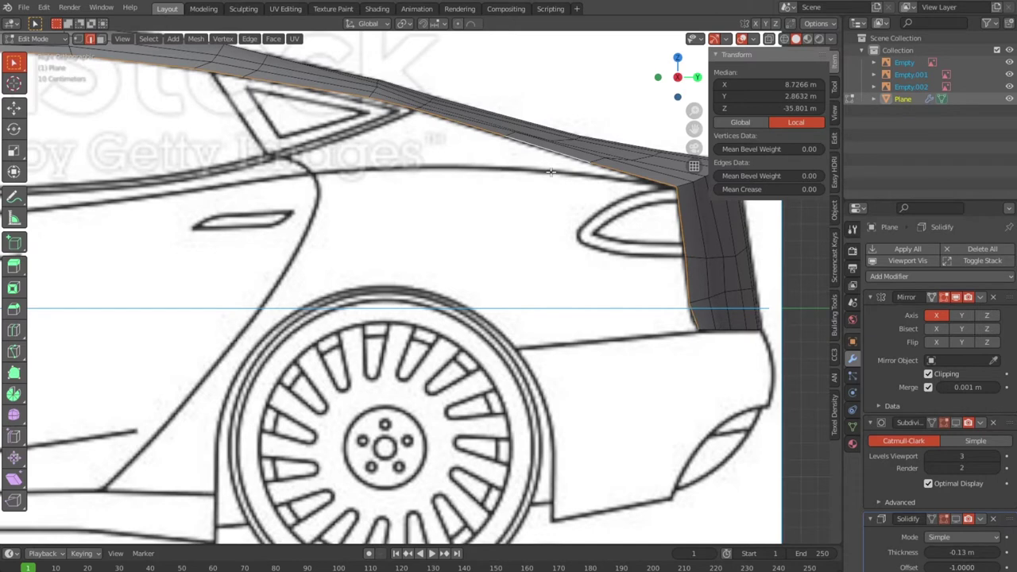
alt+click(616, 169)
alt+click(541, 155)
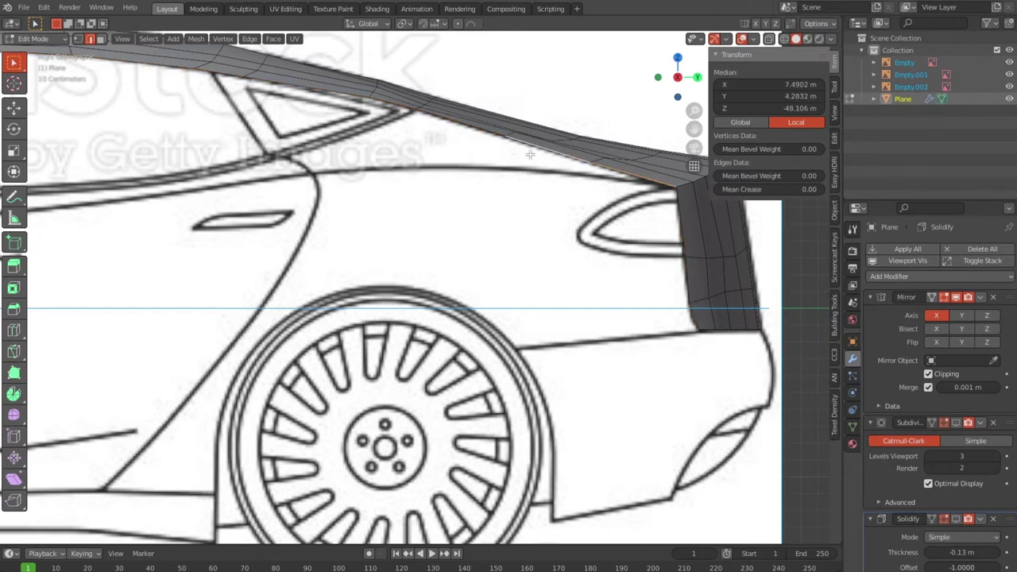
alt+click(481, 128)
key(e)
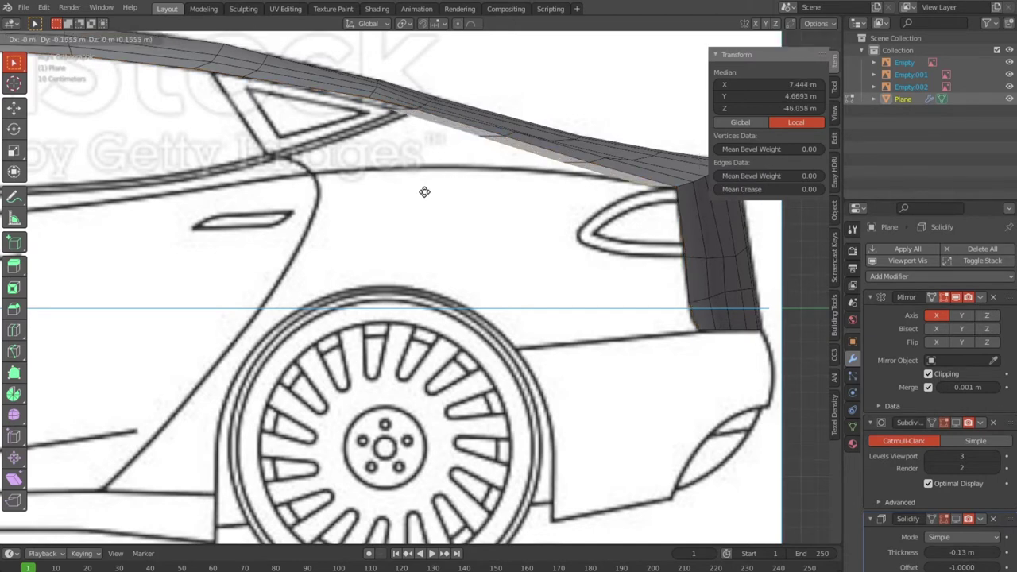
click(219, 254)
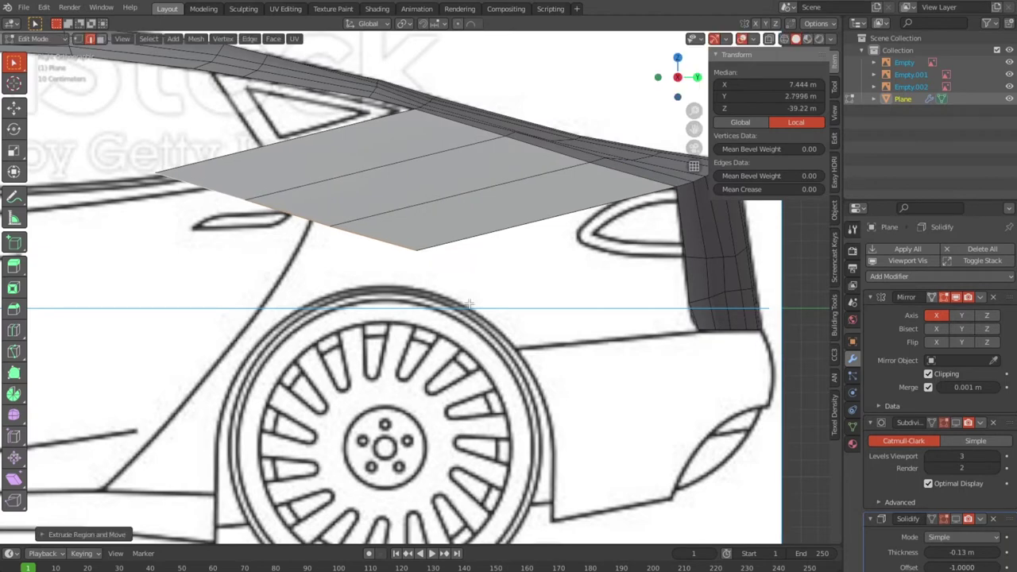
Switch to vertex select and move the strip's front tip vertex onto the window line.
scroll(219, 253, down, 4)
scroll(550, 368, up, 1)
scroll(550, 368, up, 2)
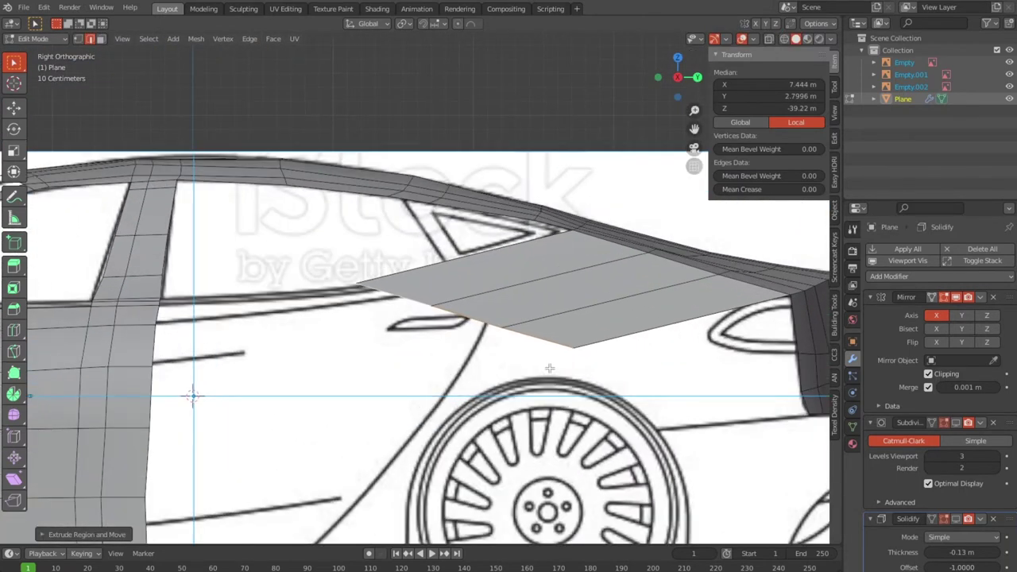
key(1)
click(391, 329)
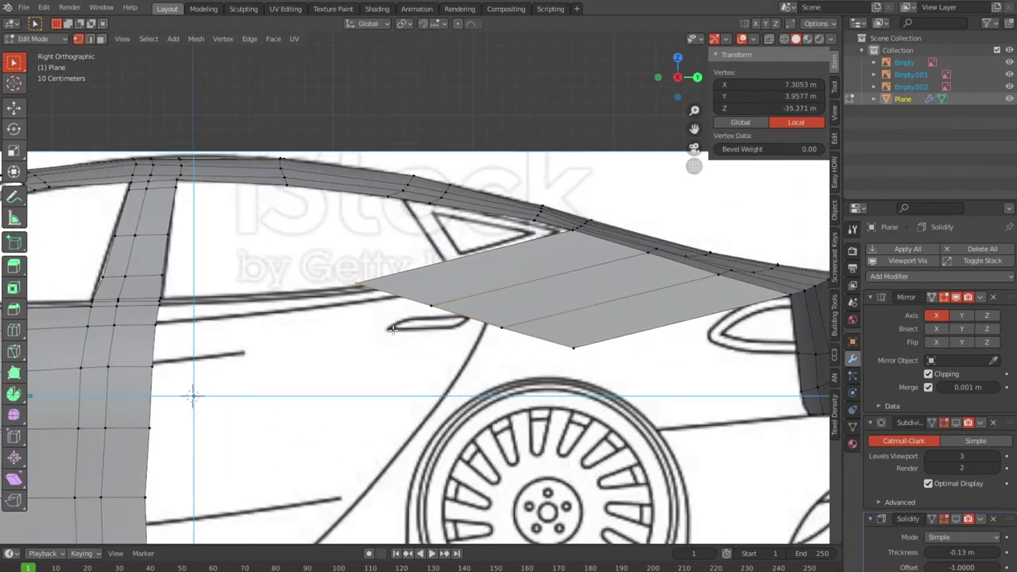
key(g)
click(425, 316)
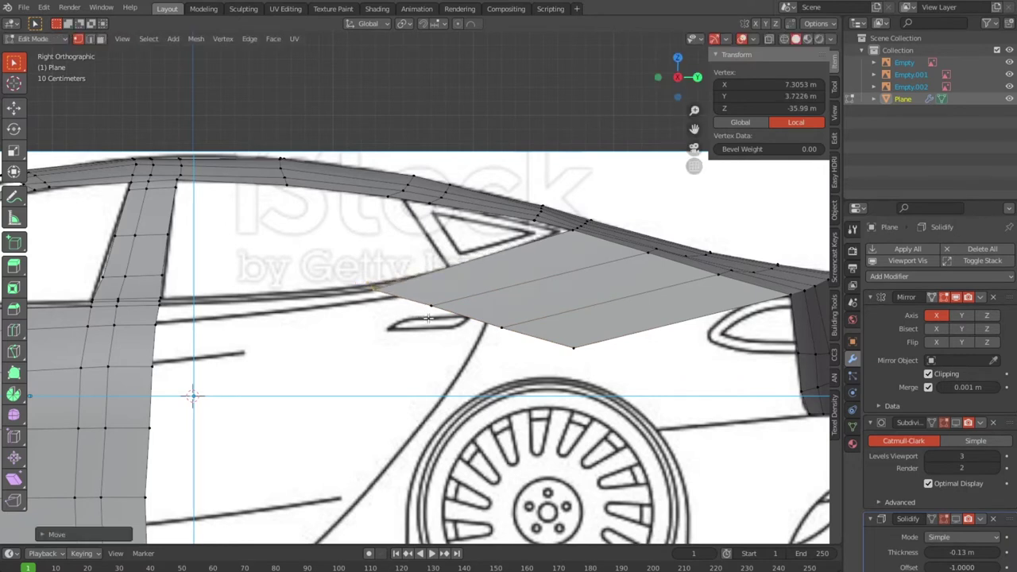
key(g)
click(438, 317)
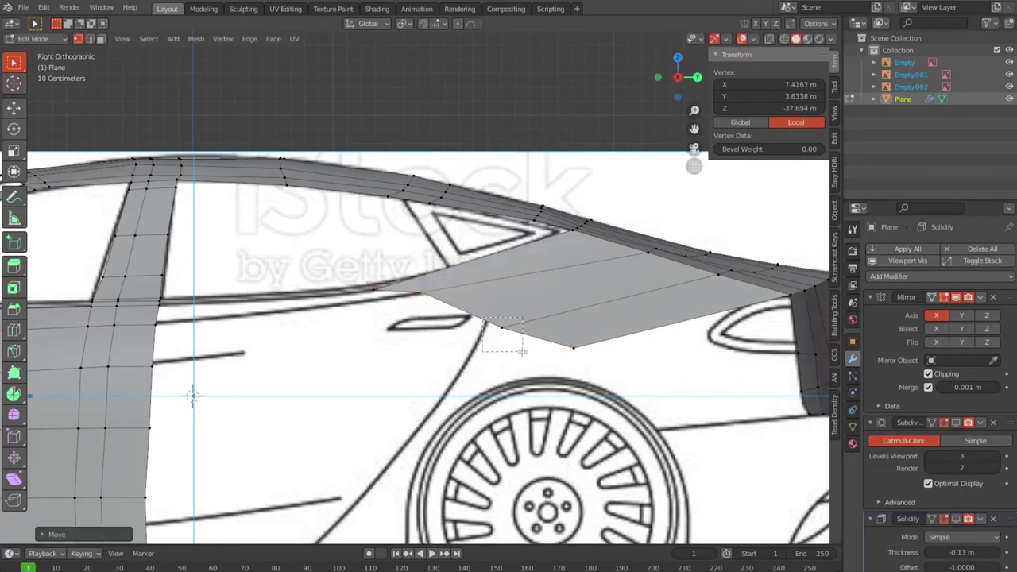
Pull the strip's lower vertices, corner vertex and lower edge onto the quarter panel line.
drag(483, 317, 523, 351)
key(g)
click(509, 312)
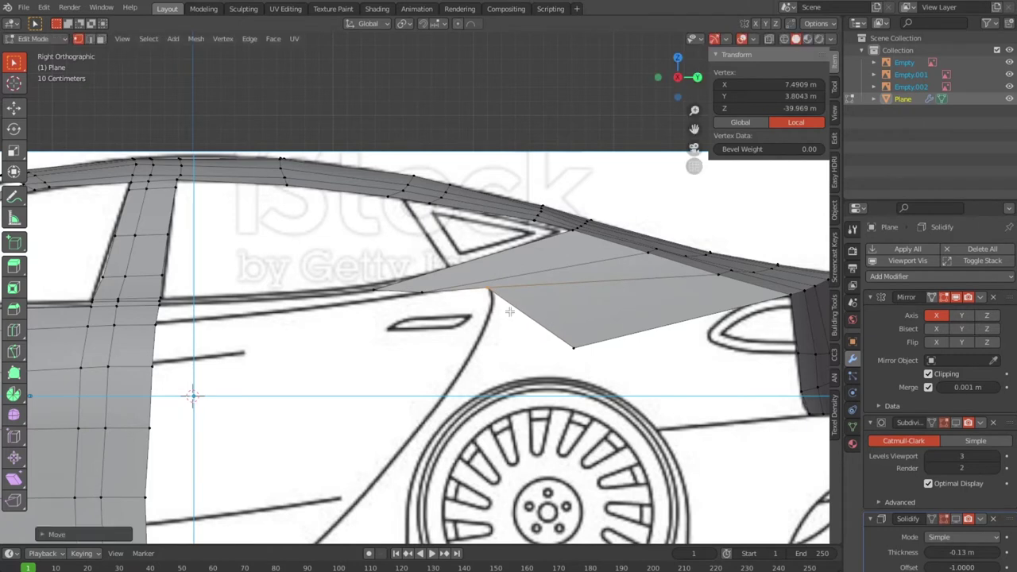
drag(588, 364, 588, 363)
key(g)
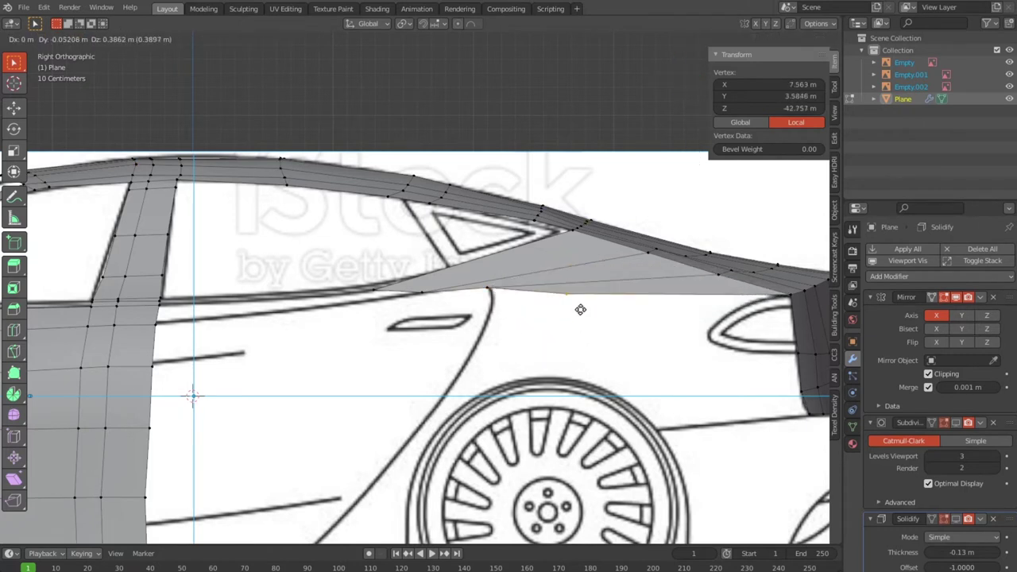
click(580, 311)
drag(328, 255, 604, 332)
key(g)
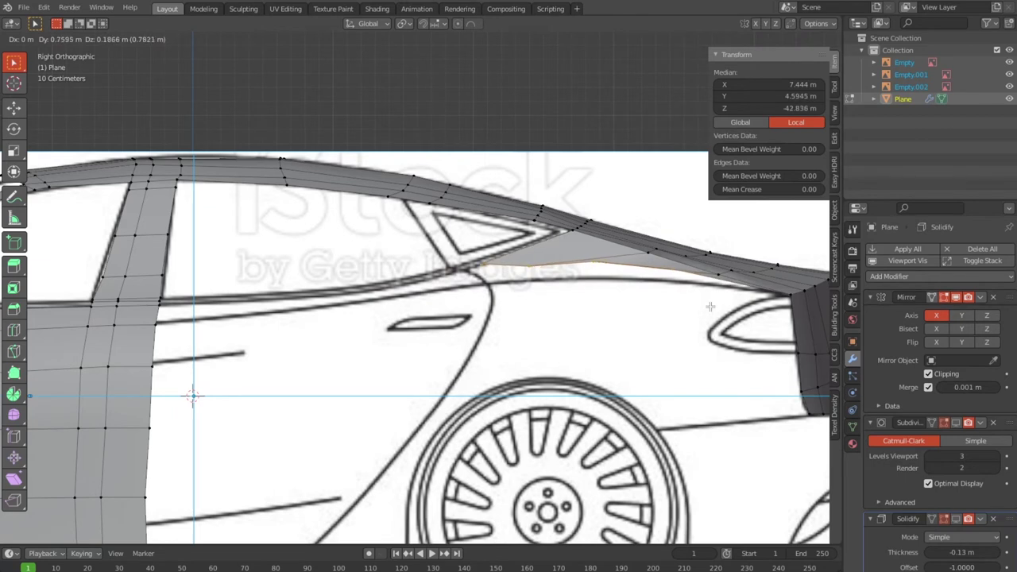
click(710, 307)
Settle a middle strip vertex onto the blueprint reference line through several small moves.
drag(552, 275, 553, 277)
key(g)
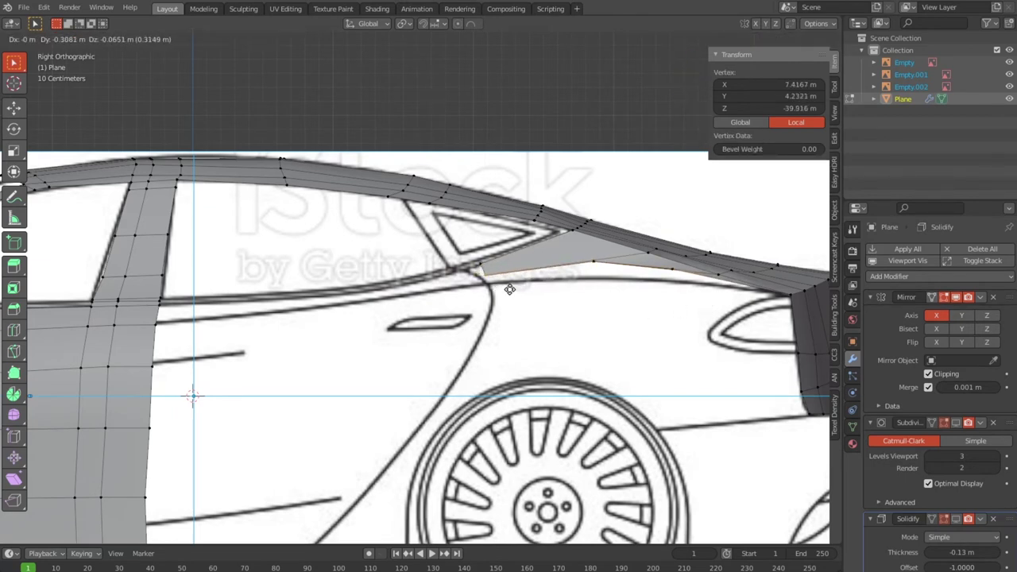
click(508, 291)
key(g)
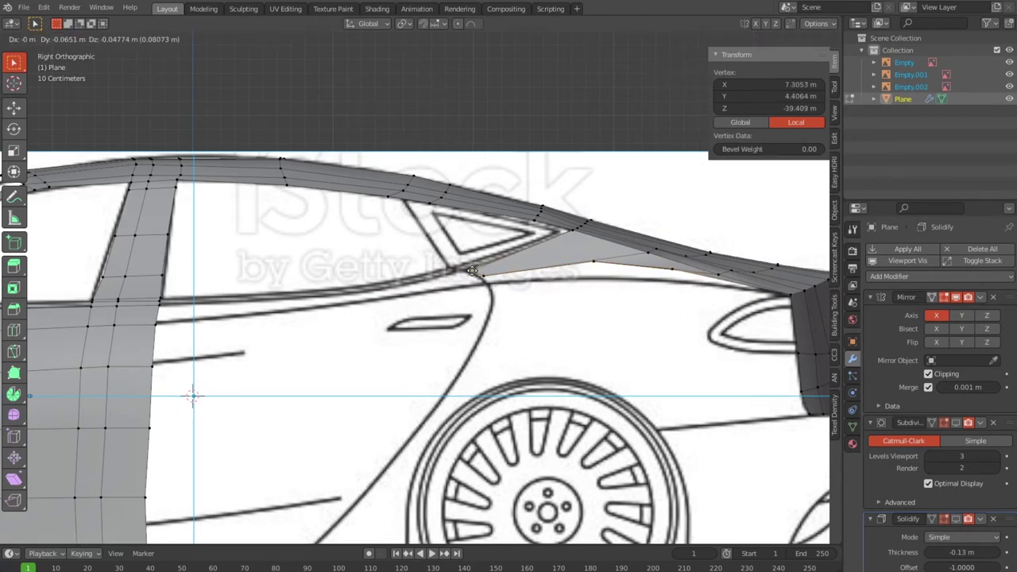
click(478, 273)
key(g)
click(472, 271)
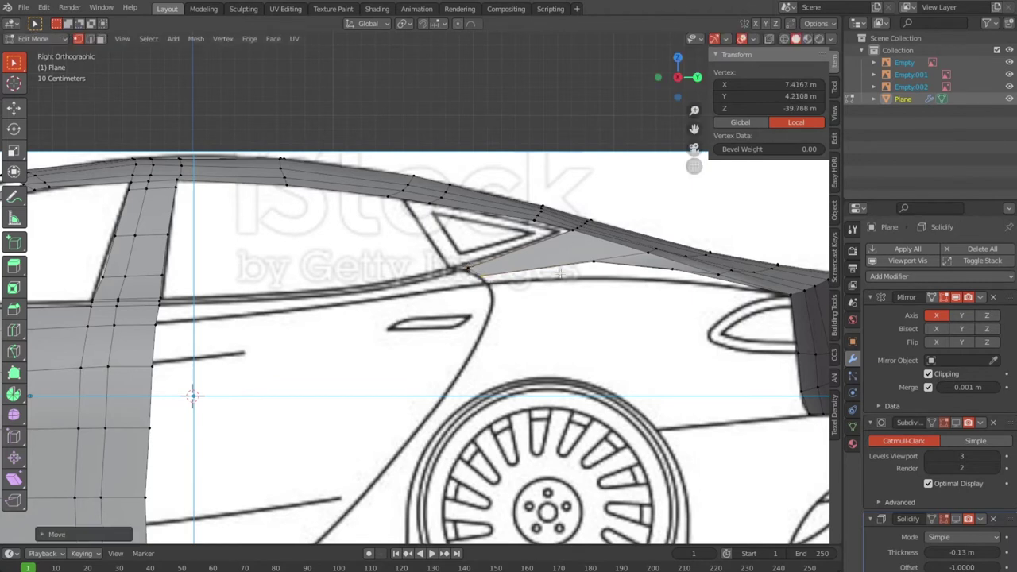
key(g)
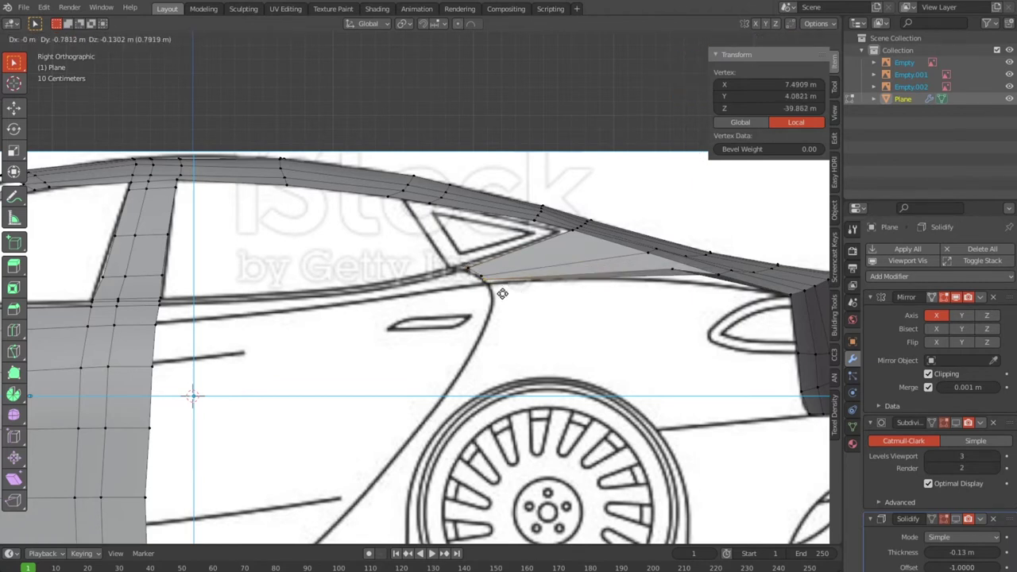
click(537, 297)
Move another quarter panel vertex down and left onto the door line.
key(g)
click(678, 279)
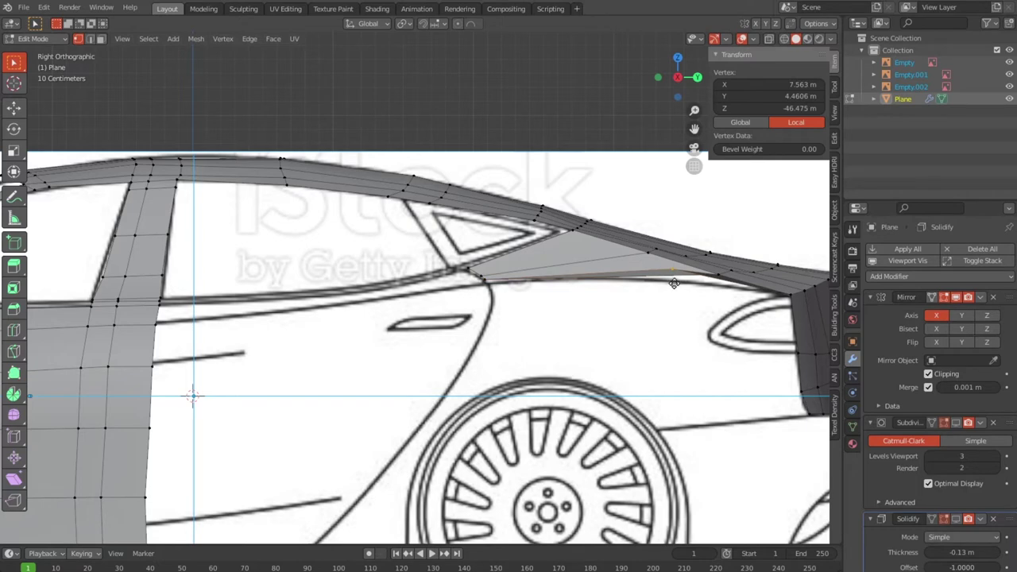
key(g)
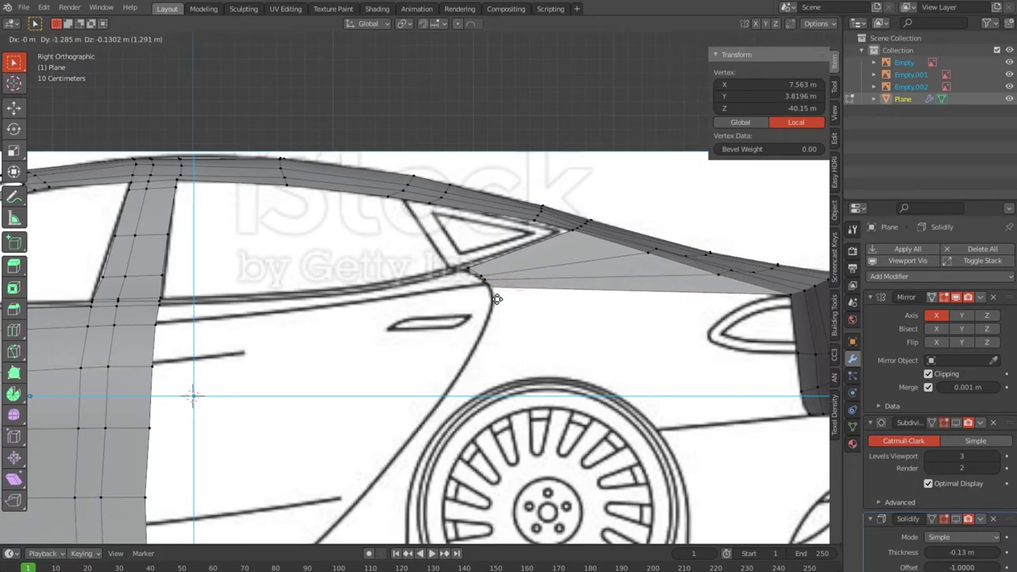
click(495, 298)
Zoom in and place the window-corner and door-curve vertices on the blueprint outline.
scroll(505, 271, up, 2)
scroll(509, 269, up, 2)
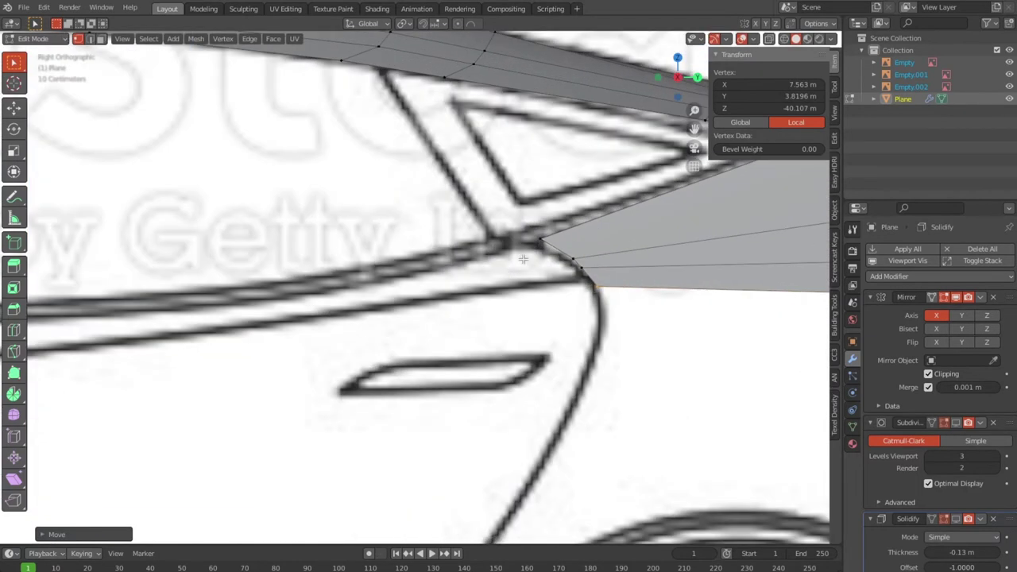
key(g)
click(539, 261)
key(g)
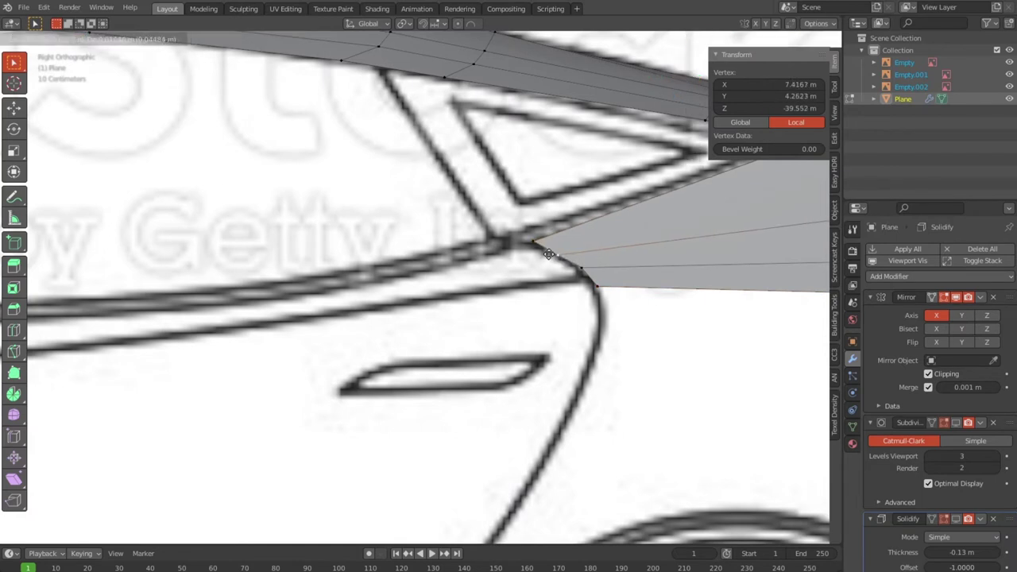
click(548, 253)
key(g)
click(585, 276)
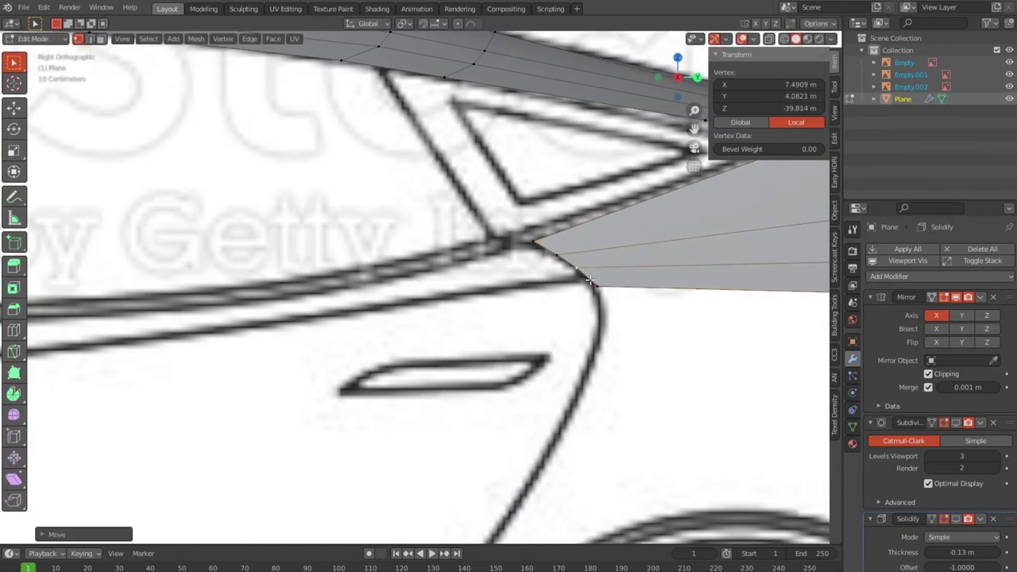
key(g)
click(584, 278)
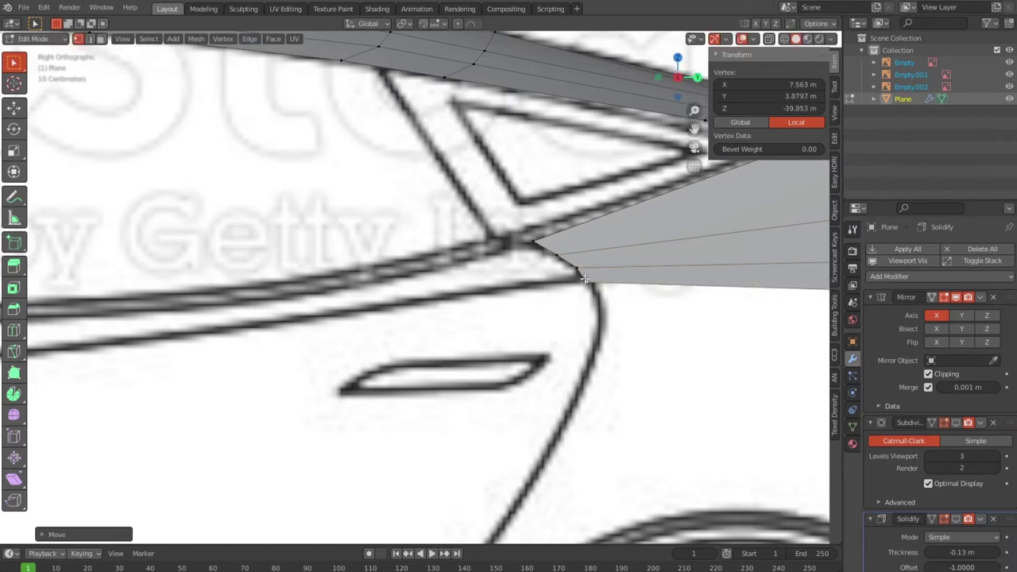
Fine-tune the window-corner vertices so they sit on the rear window outline.
key(g)
click(553, 247)
key(g)
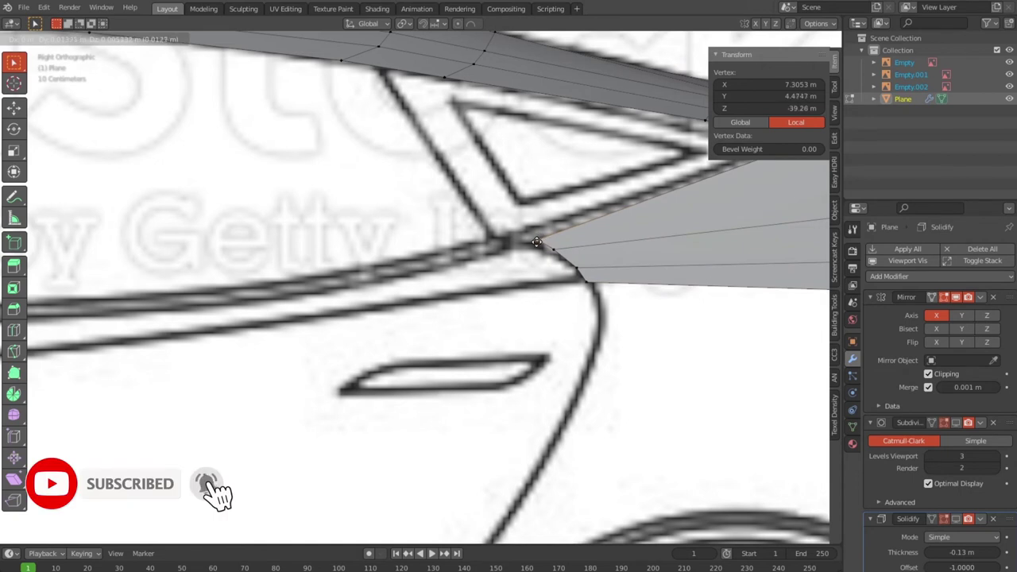
click(533, 242)
key(g)
click(573, 264)
key(g)
click(556, 253)
key(g)
click(581, 277)
scroll(580, 277, down, 5)
In top view, pull the triangular panel's tip edge out to the blueprint's body outline.
mouse_move(655, 347)
middle_down()
mouse_move(490, 357)
mouse_move(532, 388)
middle_up()
scroll(532, 388, up, 4)
middle_drag(527, 432, 504, 436)
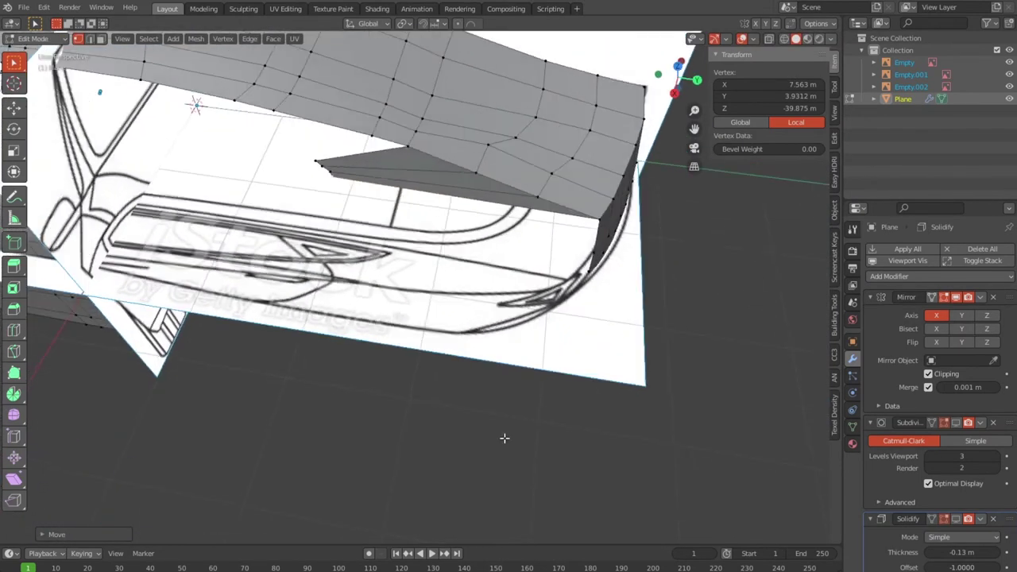
shift+click(318, 161)
key(KP_7)
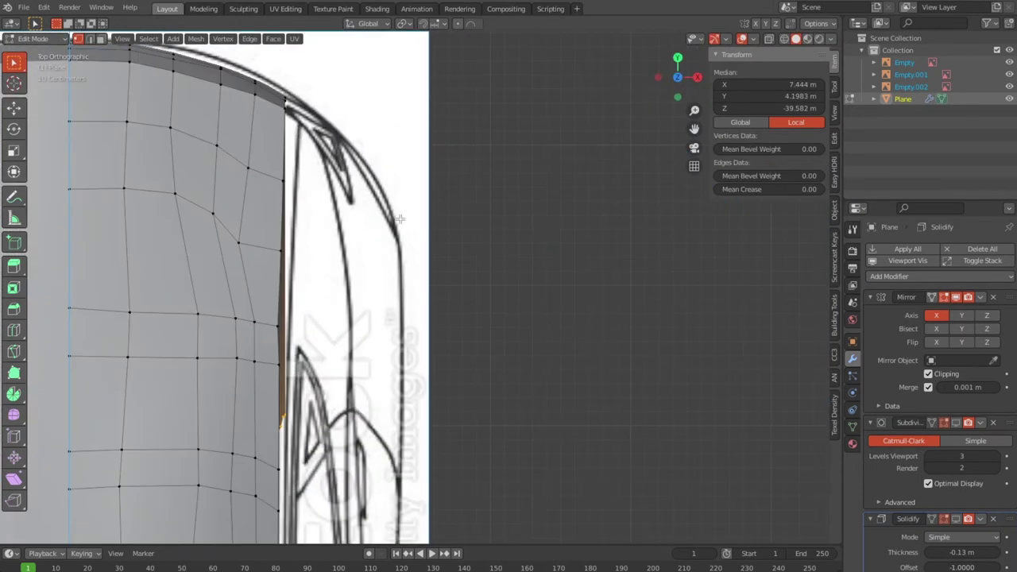
key(g)
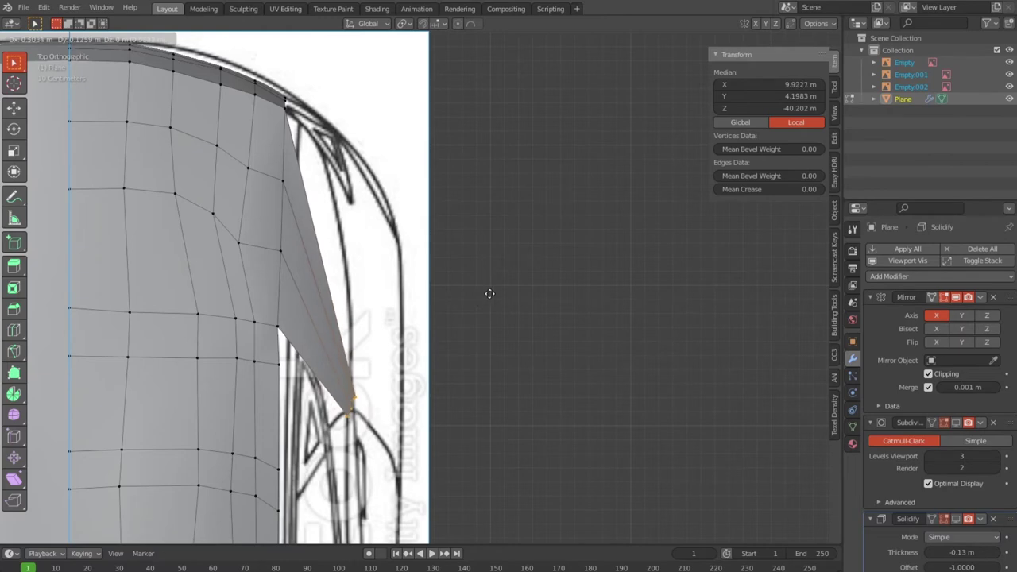
click(487, 295)
Zoom in on the panel tip and move its vertex onto the reference line.
scroll(413, 373, up, 2)
scroll(332, 419, up, 1)
shift+middle_drag(332, 419, 363, 227)
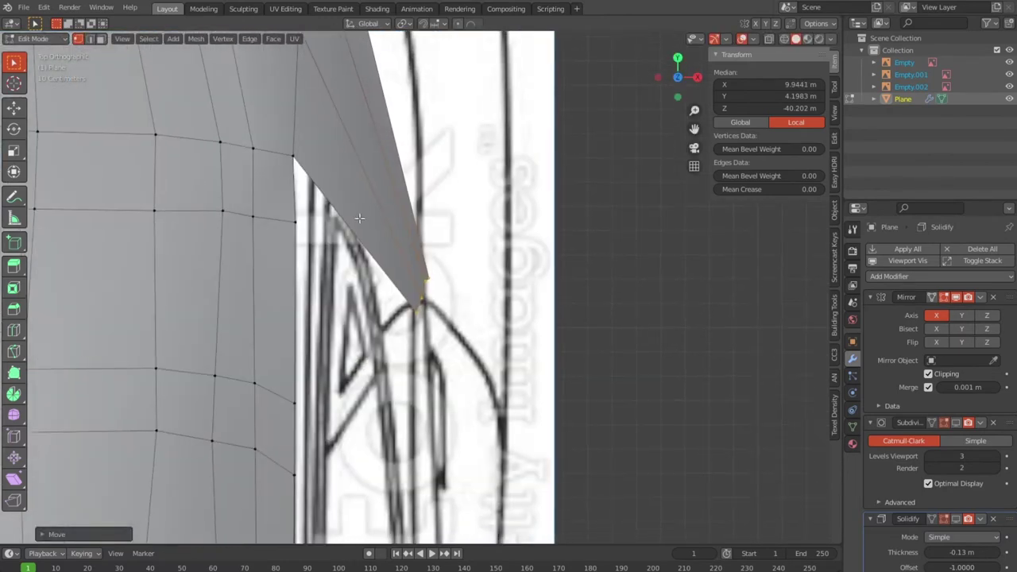
click(282, 144)
key(g)
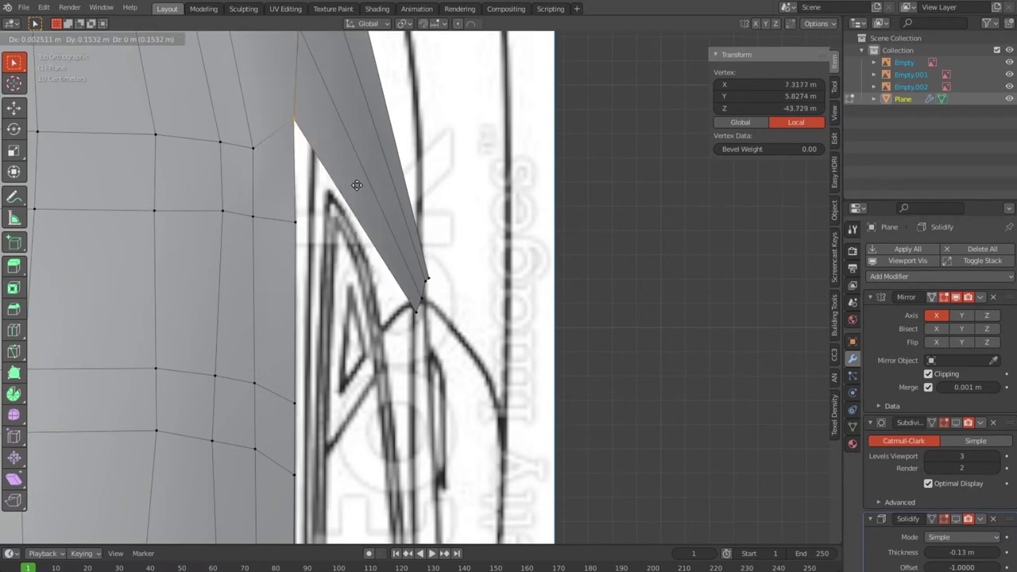
key(Escape)
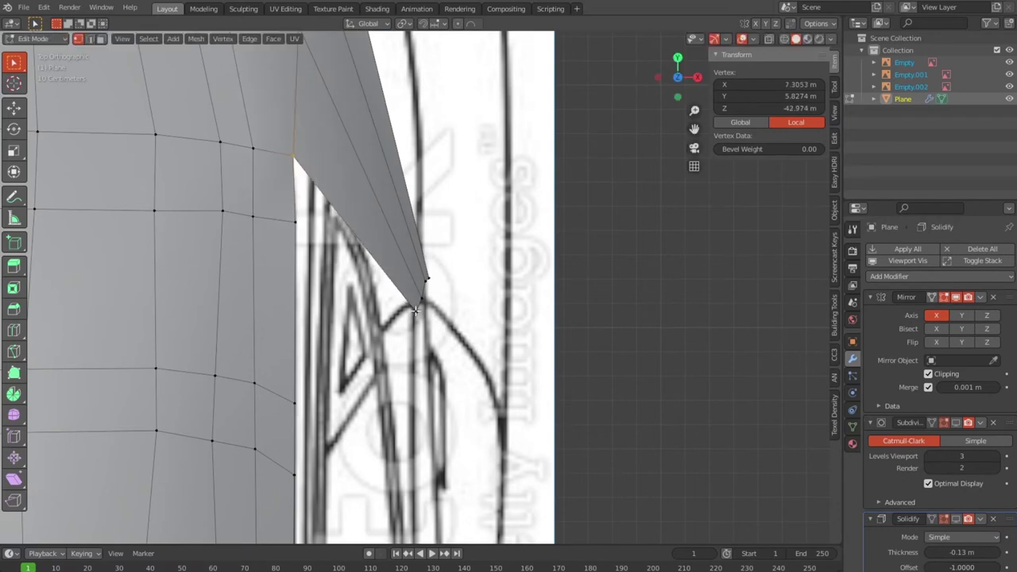
click(414, 312)
key(g)
click(406, 310)
Fine-tune the tip vertex with repeated small moves along the body outline.
key(g)
click(402, 304)
key(g)
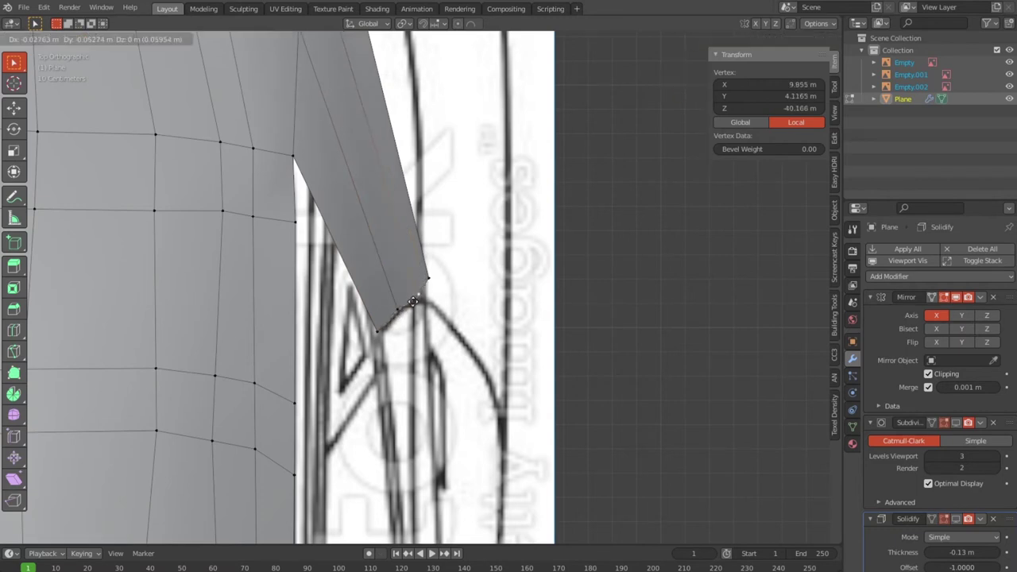
click(406, 307)
key(g)
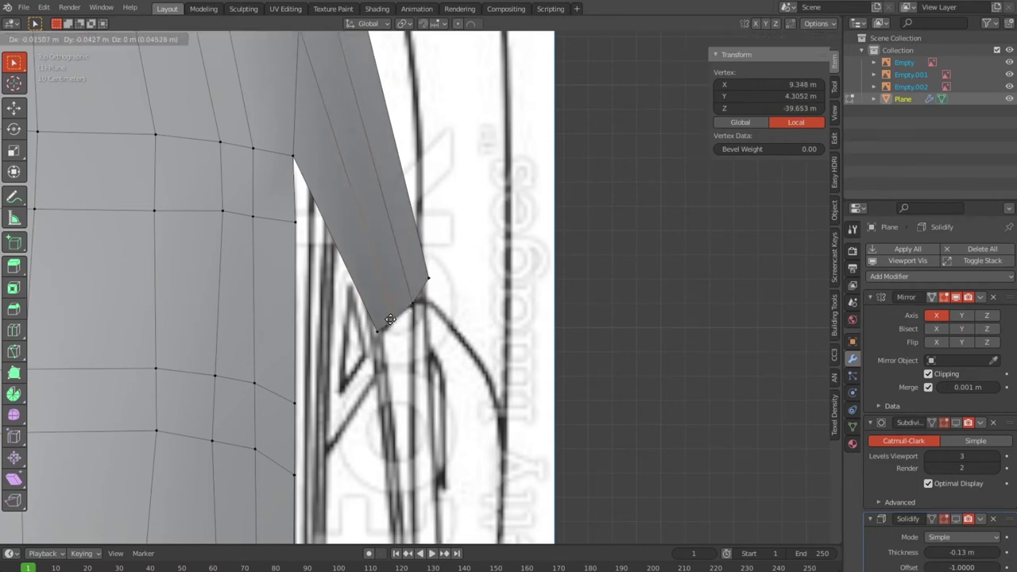
click(406, 307)
key(g)
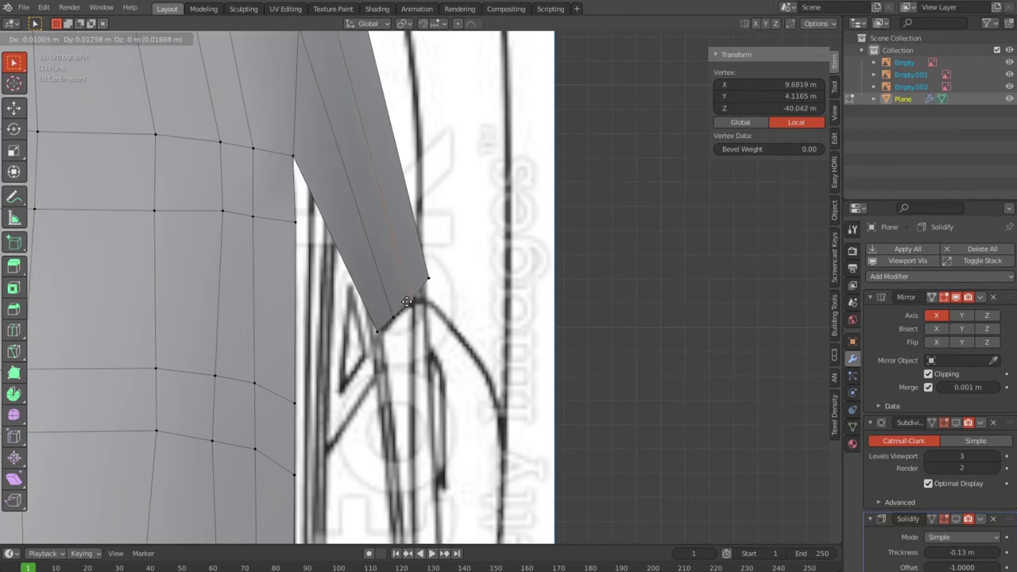
click(405, 303)
key(g)
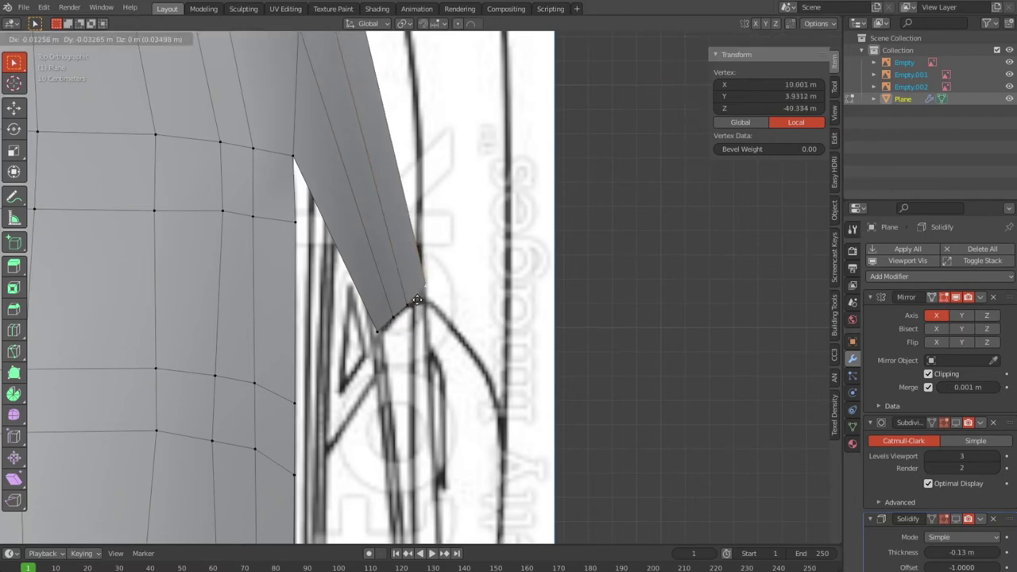
click(413, 311)
Slide the edge loop running along the rear panel toward the outline.
scroll(413, 311, down, 1)
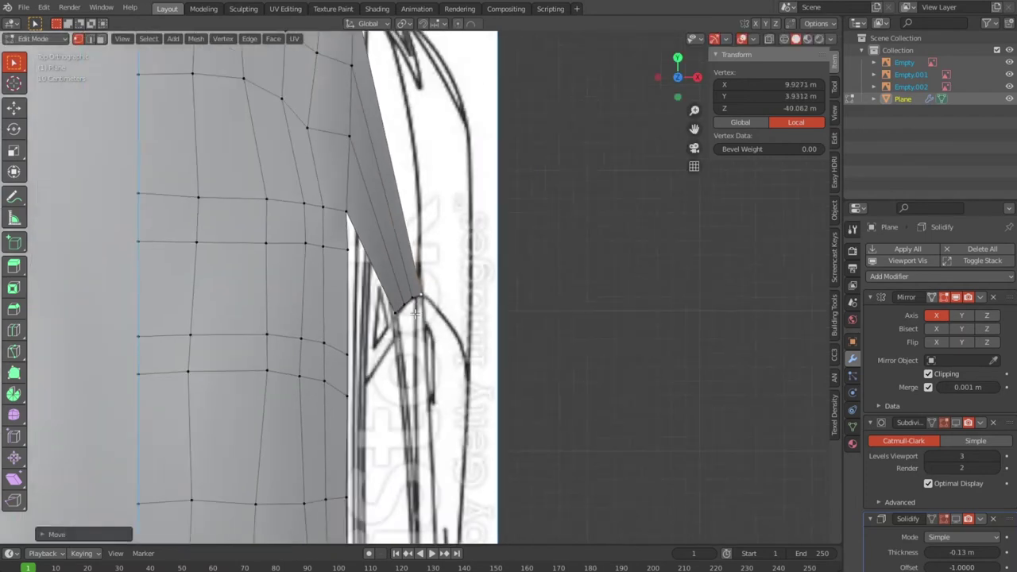
scroll(413, 312, down, 2)
shift+middle_drag(424, 206, 350, 280)
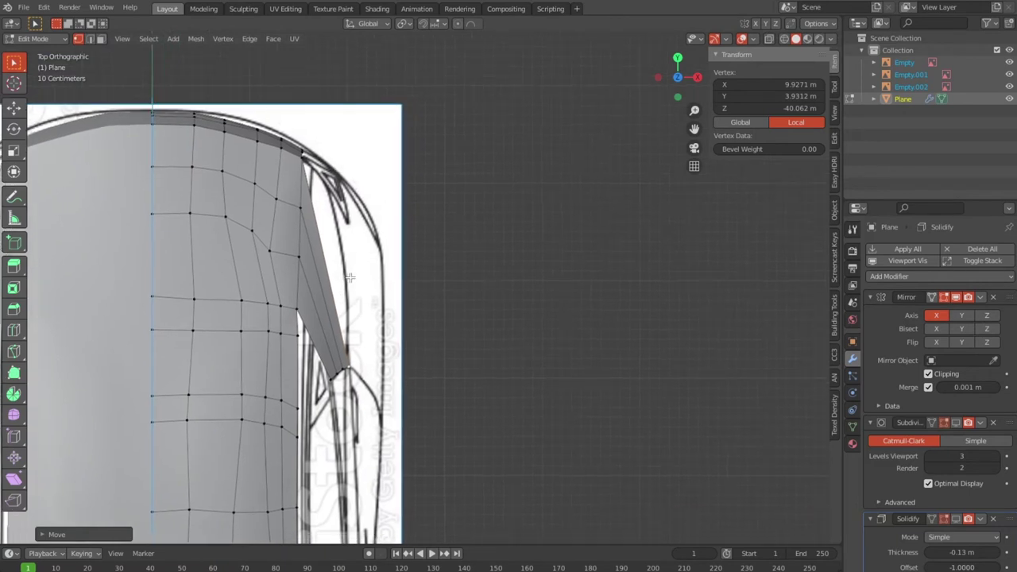
scroll(350, 279, up, 1)
alt+click(321, 270)
key(g)
key(g)
click(310, 263)
Move the panel-edge vertex and its neighbour to follow the body outline.
click(304, 249)
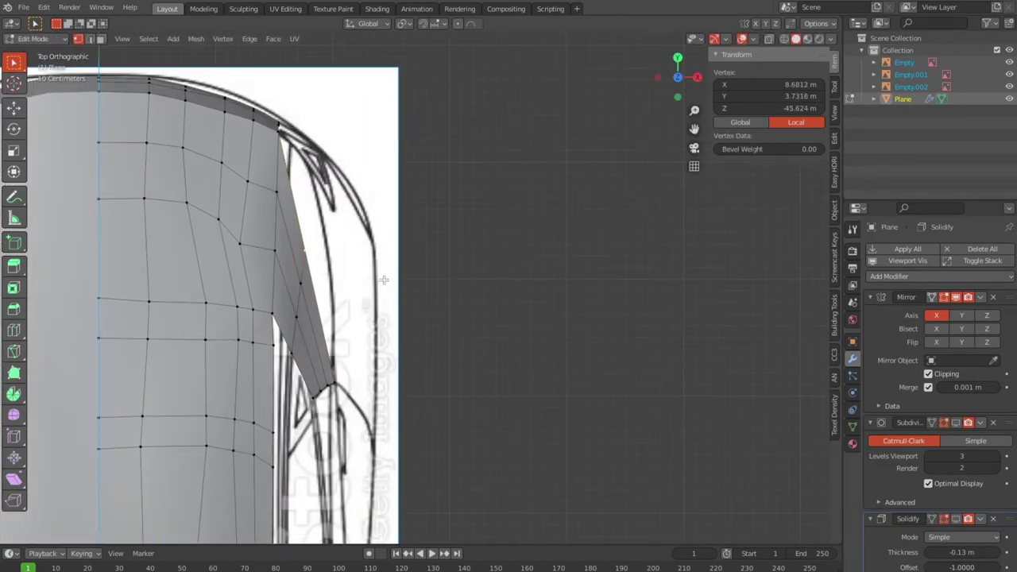
key(g)
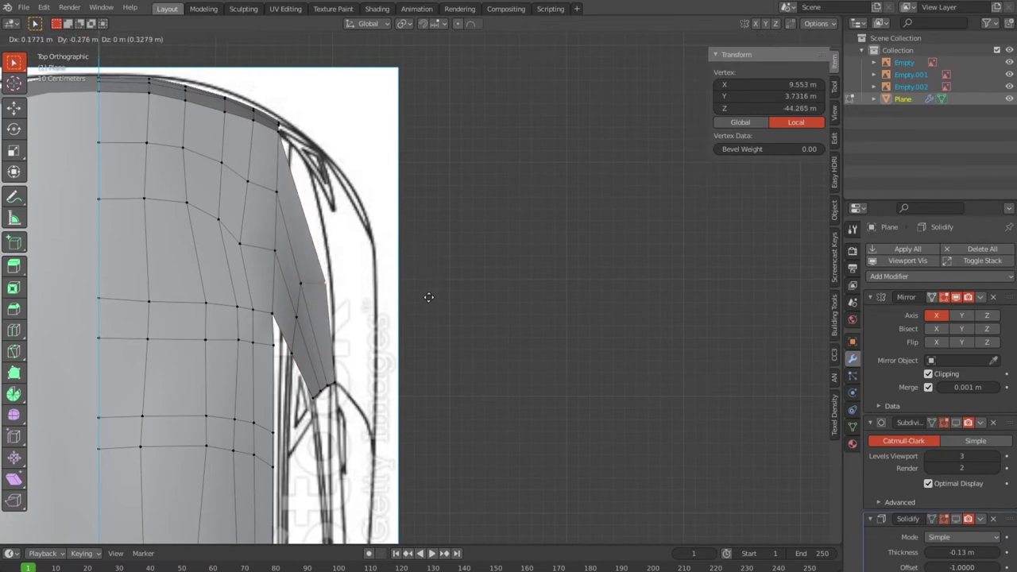
click(436, 299)
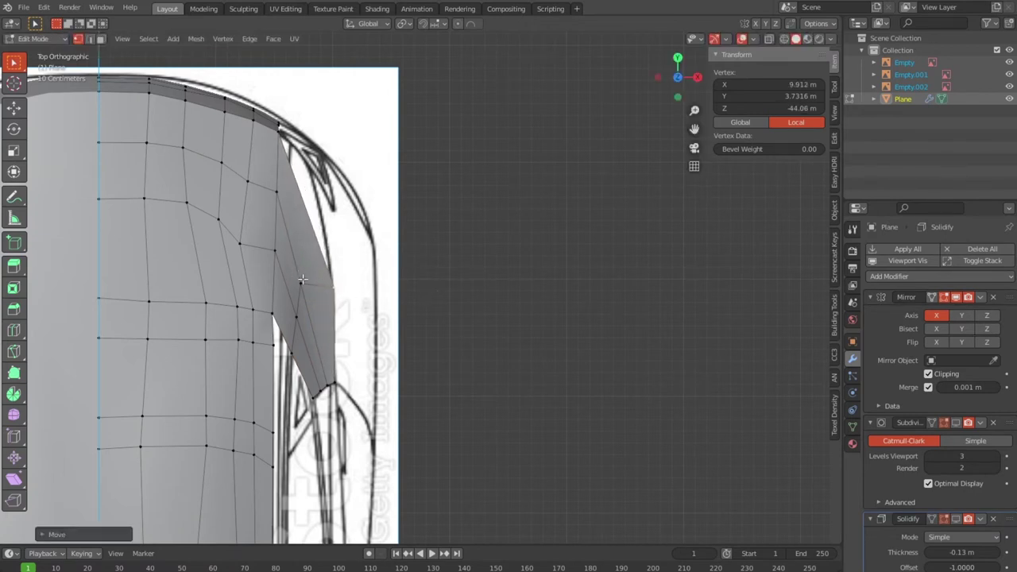
key(g)
click(331, 308)
click(307, 323)
key(g)
click(310, 330)
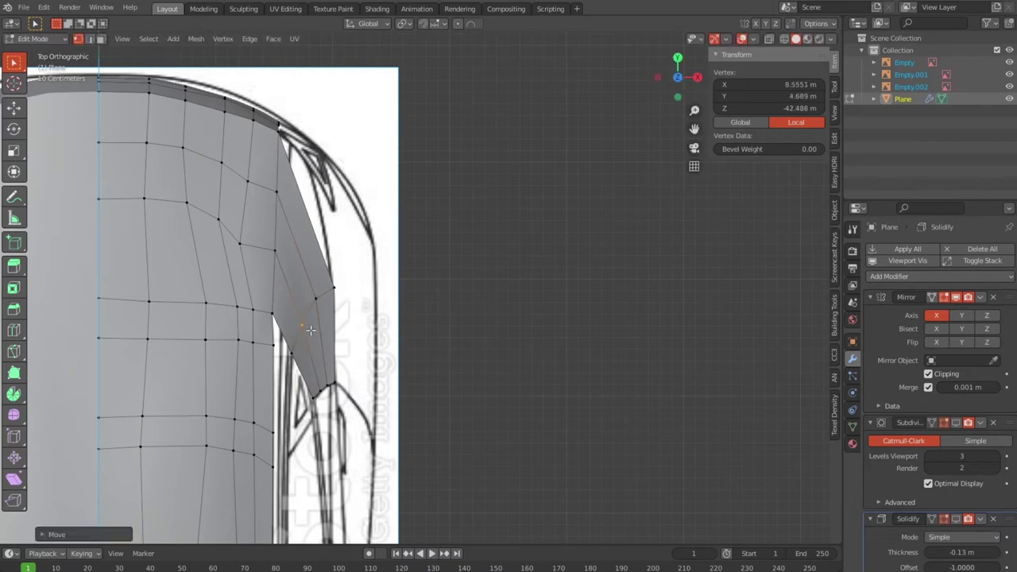
Add a centred edge loop across the panel and reposition its vertex.
click(303, 230)
right_click(304, 231)
drag(324, 230, 324, 230)
key(g)
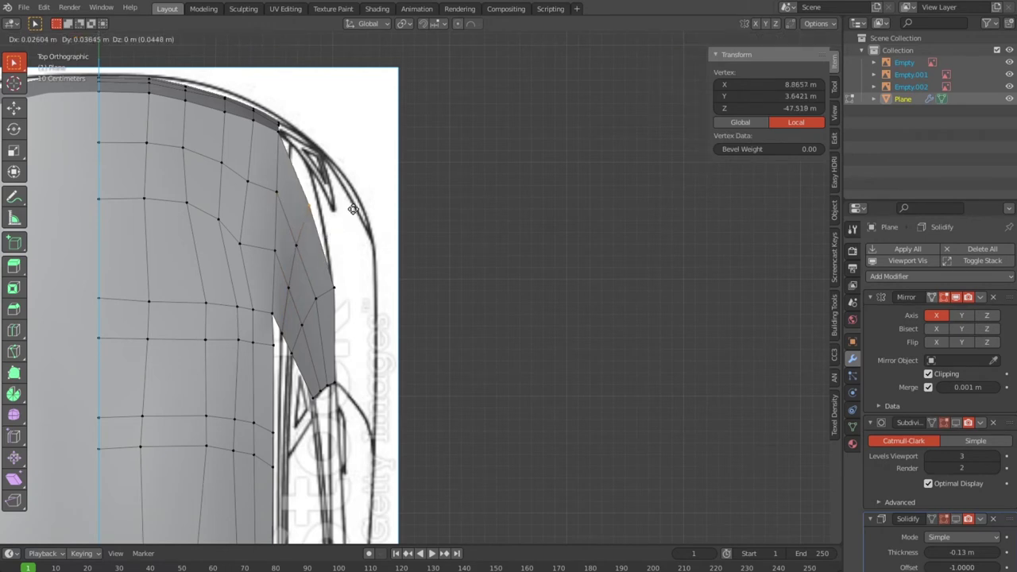
click(321, 229)
key(g)
click(288, 287)
Lower the new loop's vertex to even out the panel spacing.
key(g)
click(304, 294)
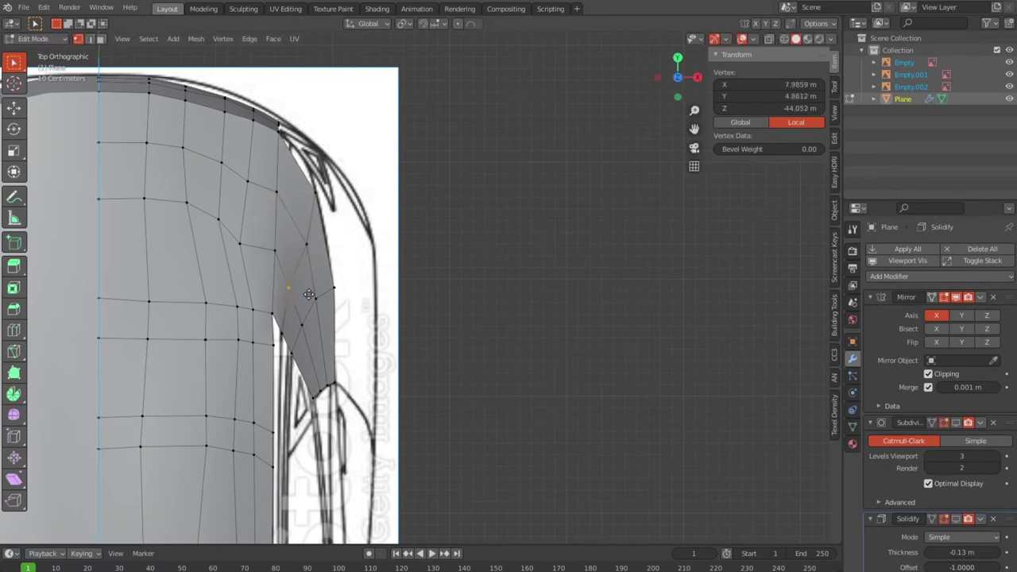
click(317, 296)
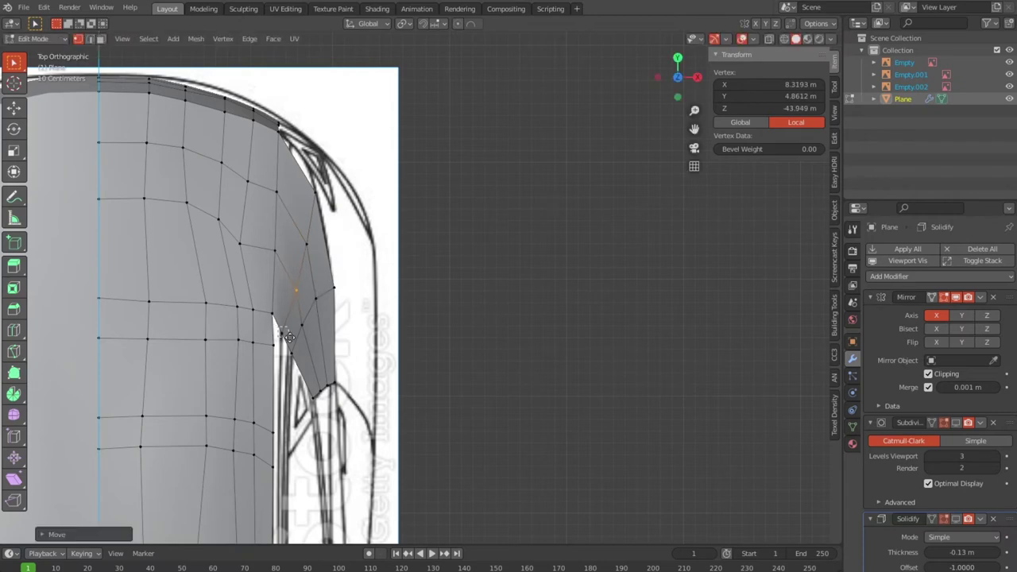
key(g)
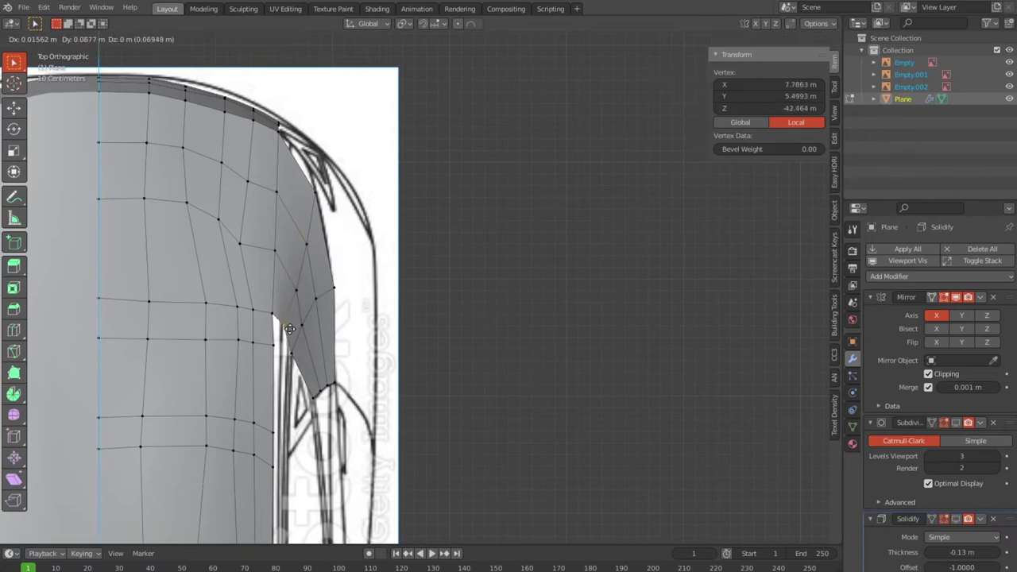
click(286, 331)
Inspect the rear body in perspective, side view, then back in top view.
middle_drag(342, 343, 337, 276)
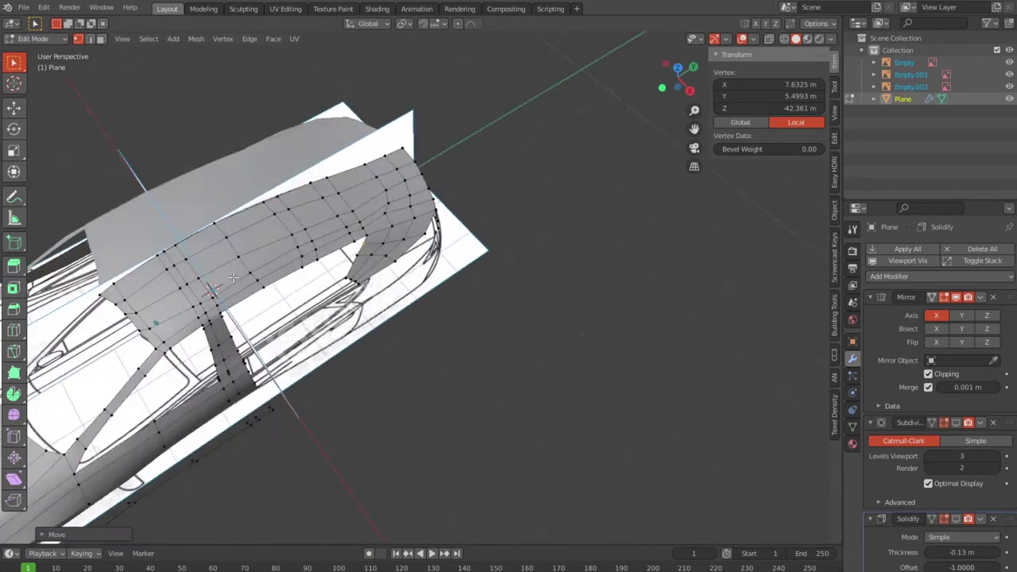
scroll(332, 274, up, 5)
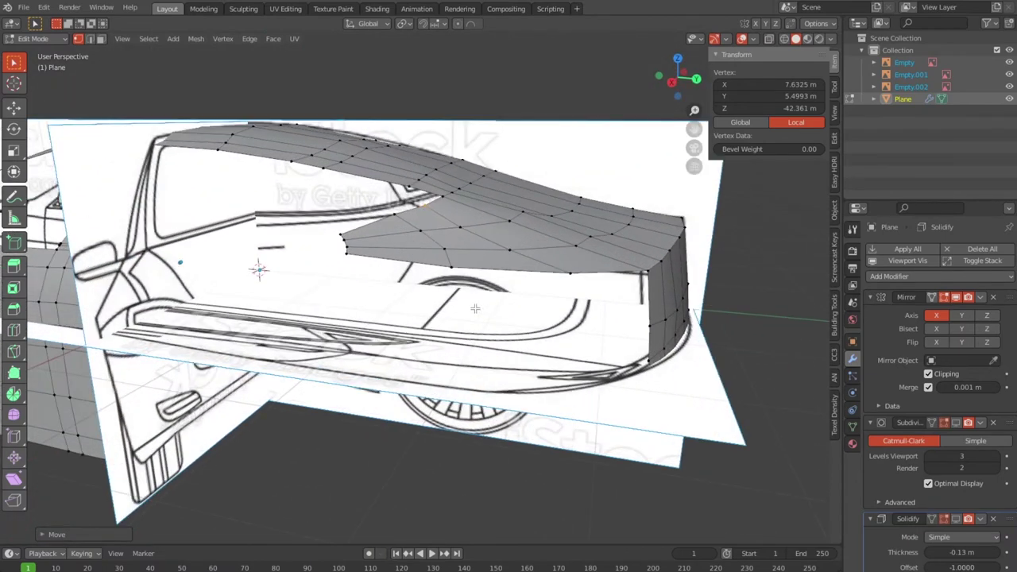
middle_drag(436, 279, 490, 284)
key(KP_3)
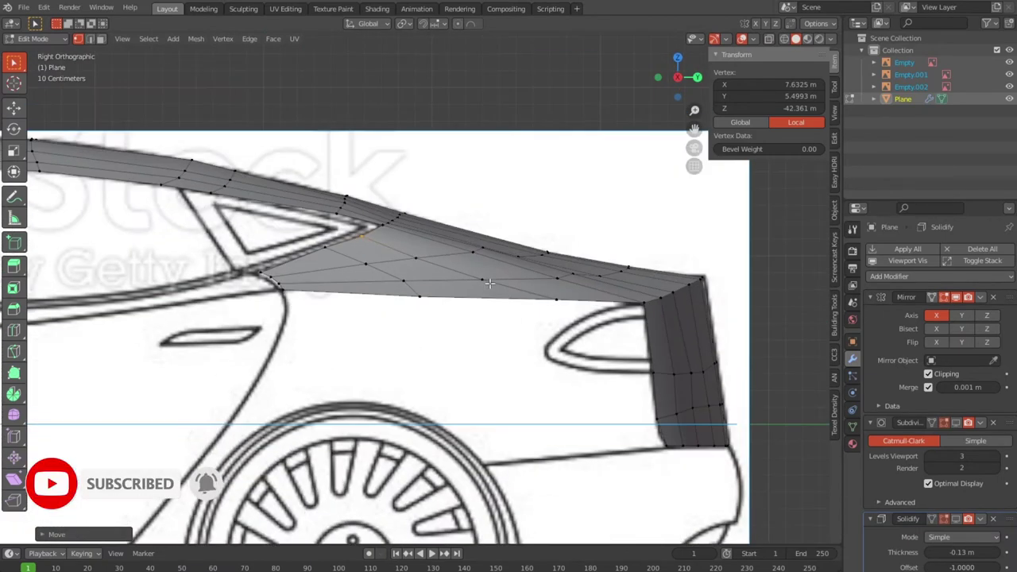
scroll(489, 284, up, 1)
scroll(580, 325, down, 1)
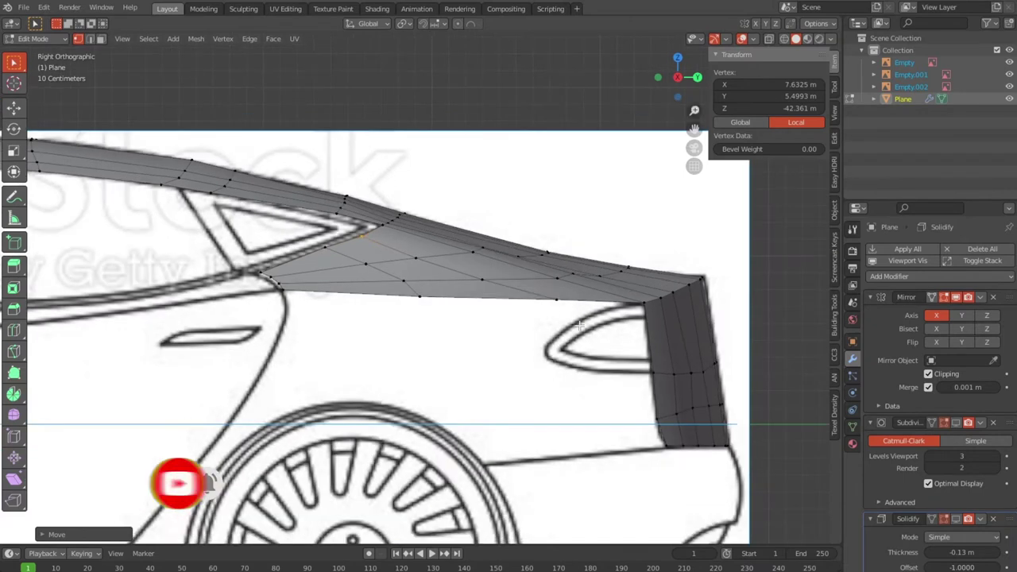
scroll(420, 268, up, 2)
scroll(397, 238, up, 2)
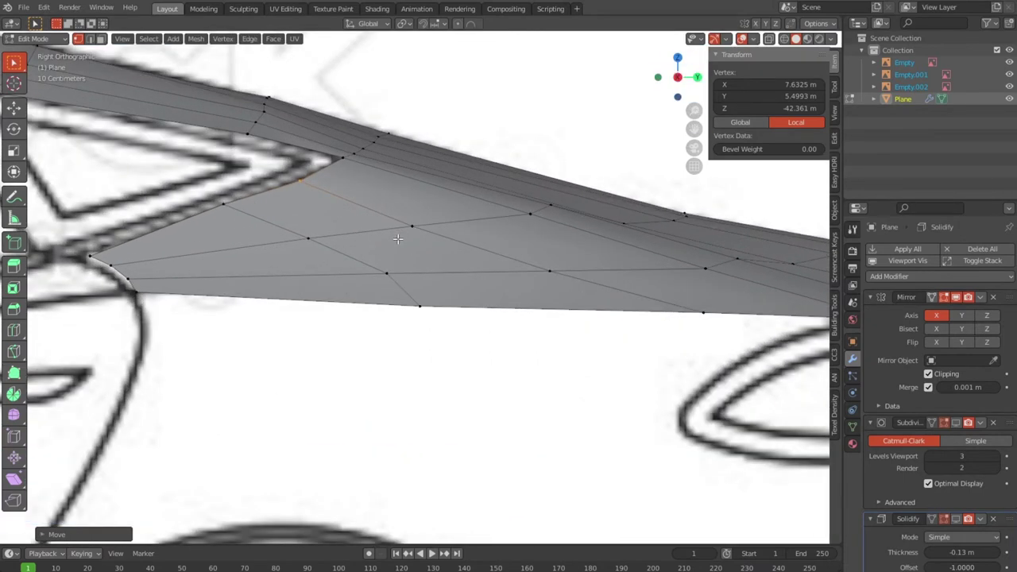
key(KP_7)
scroll(412, 260, up, 1)
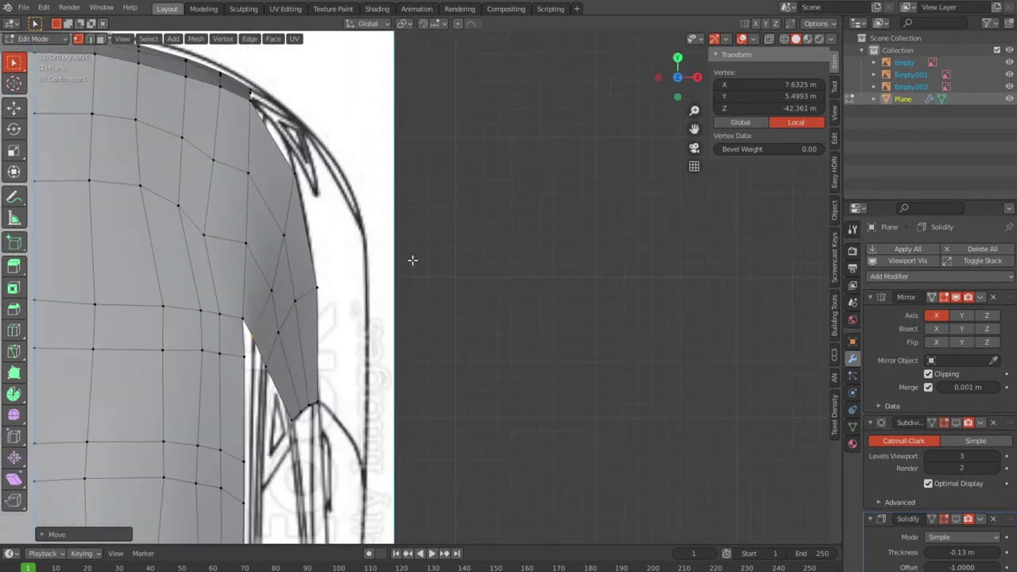
scroll(307, 194, down, 2)
scroll(349, 319, up, 5)
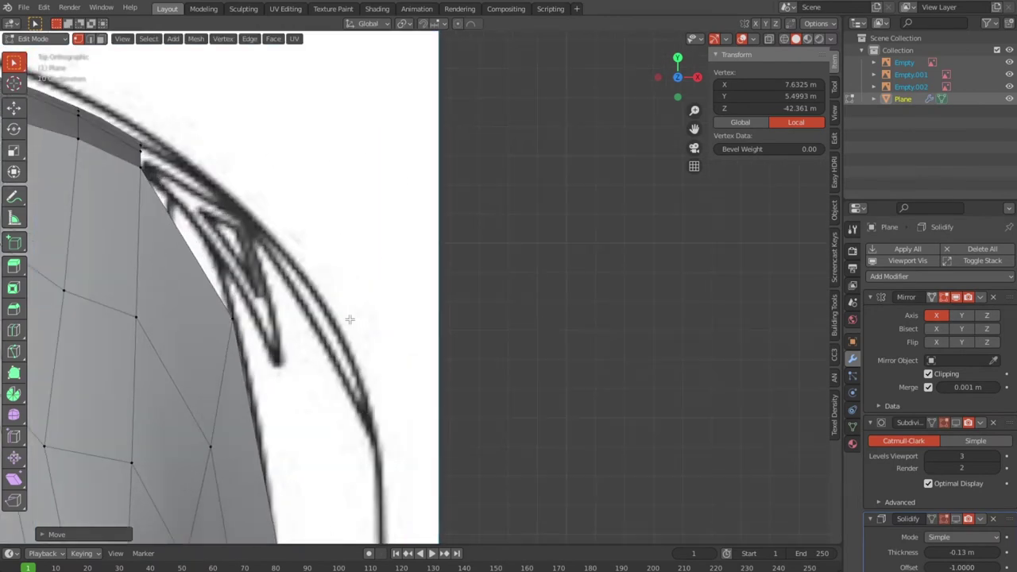
Snap the corner's outer-edge and top vertices onto the blueprint outline curve.
click(221, 301)
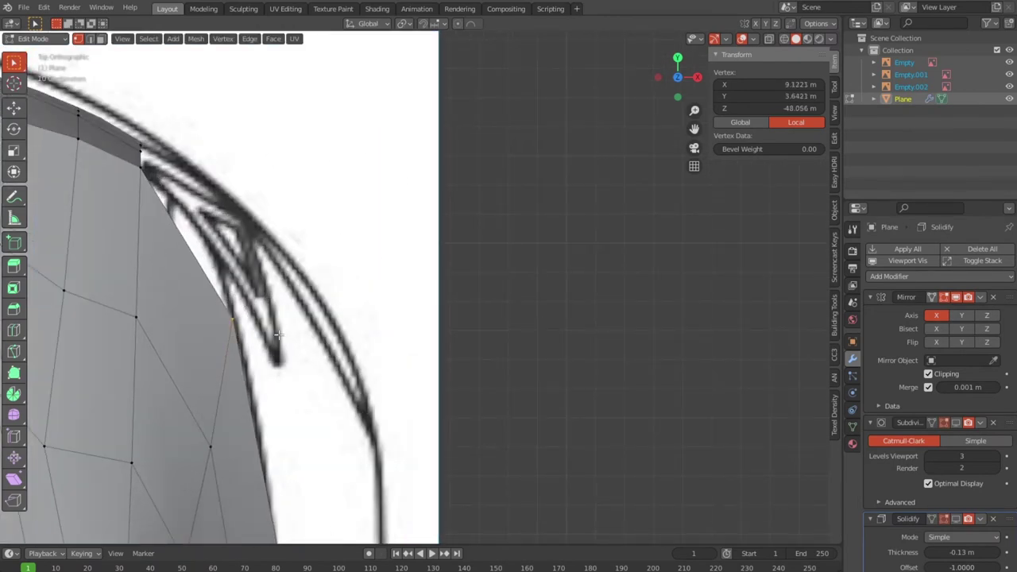
key(g)
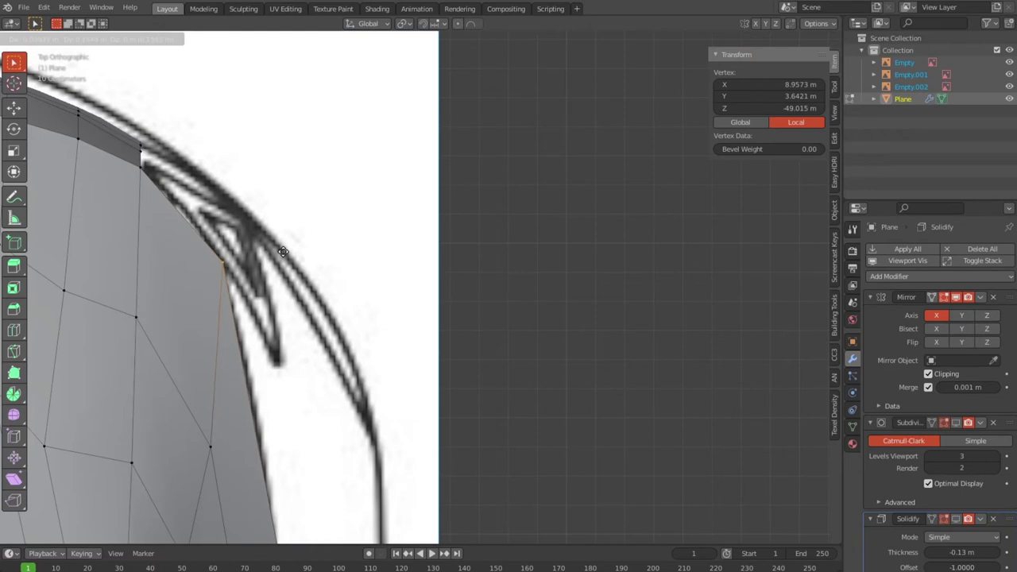
click(283, 252)
click(141, 167)
key(g)
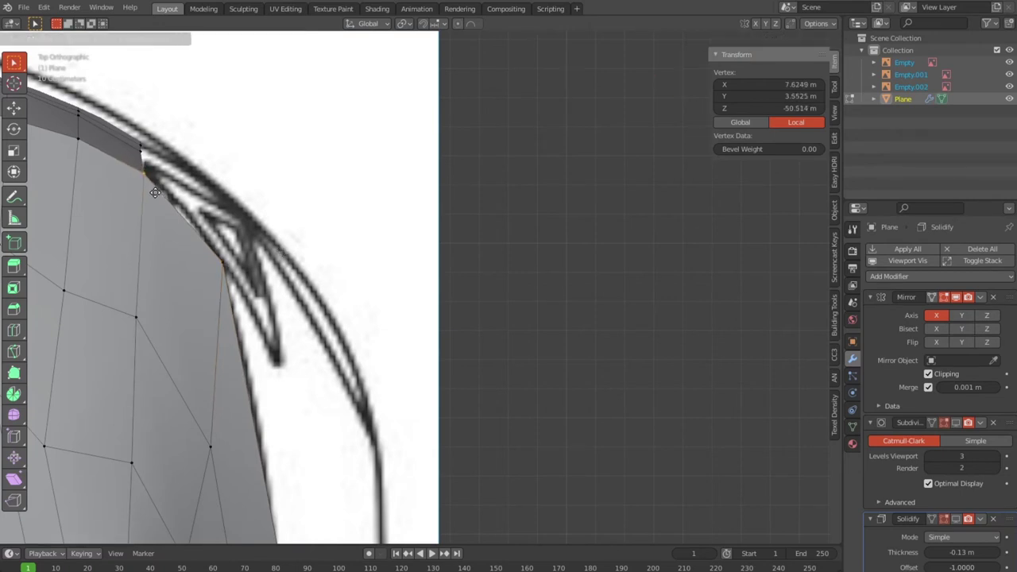
click(143, 165)
drag(153, 163, 154, 163)
key(g)
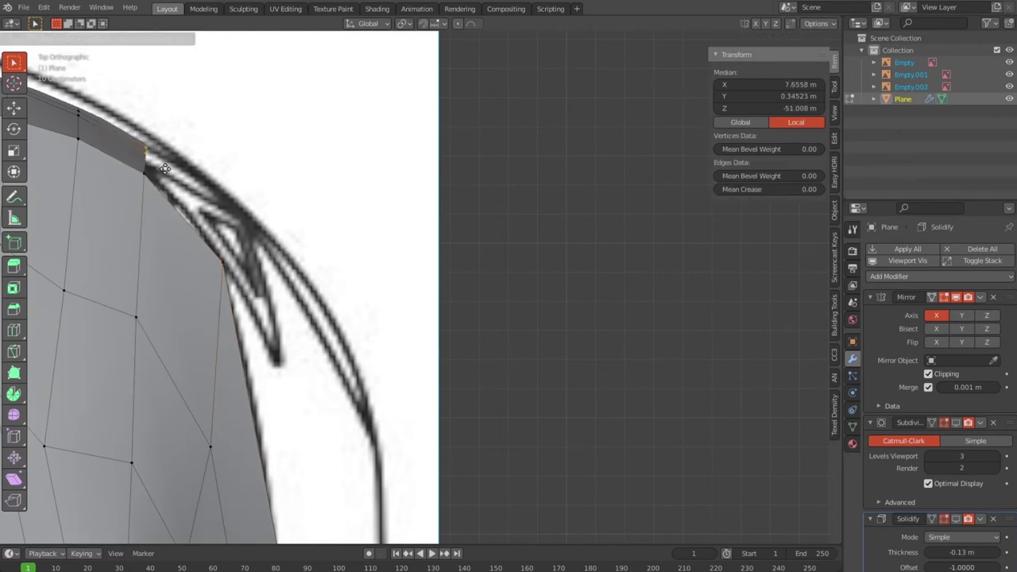
click(165, 169)
Discard an inner-vertex move, then reposition a vertex on the curved side panel.
scroll(207, 406, down, 3)
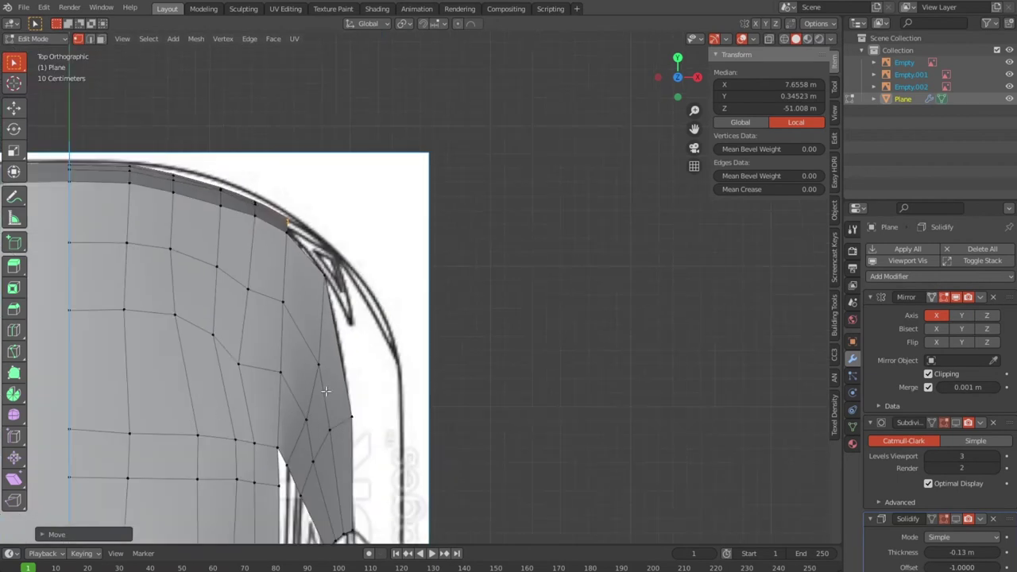
click(304, 342)
key(g)
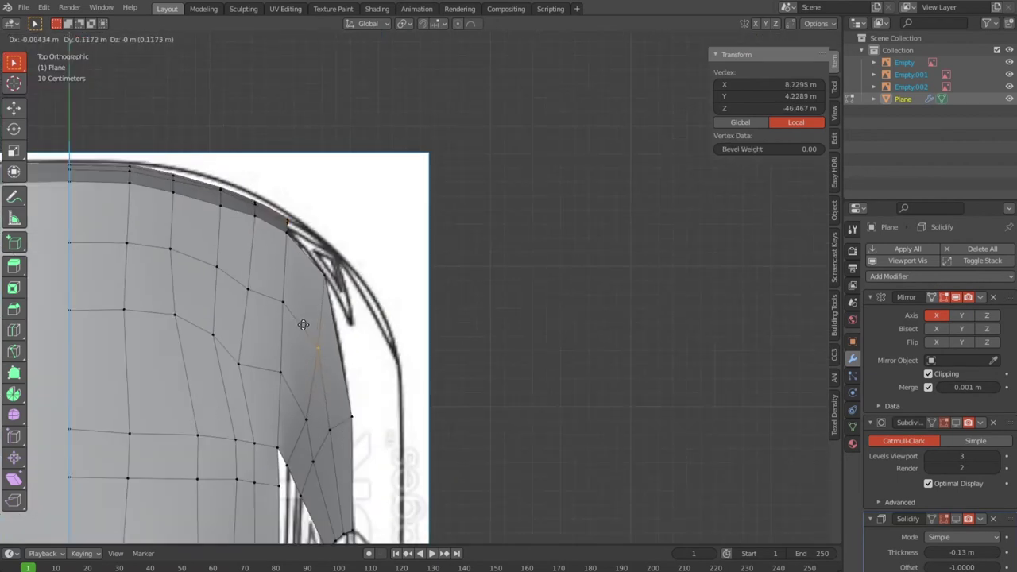
right_click(303, 324)
key(alt+a)
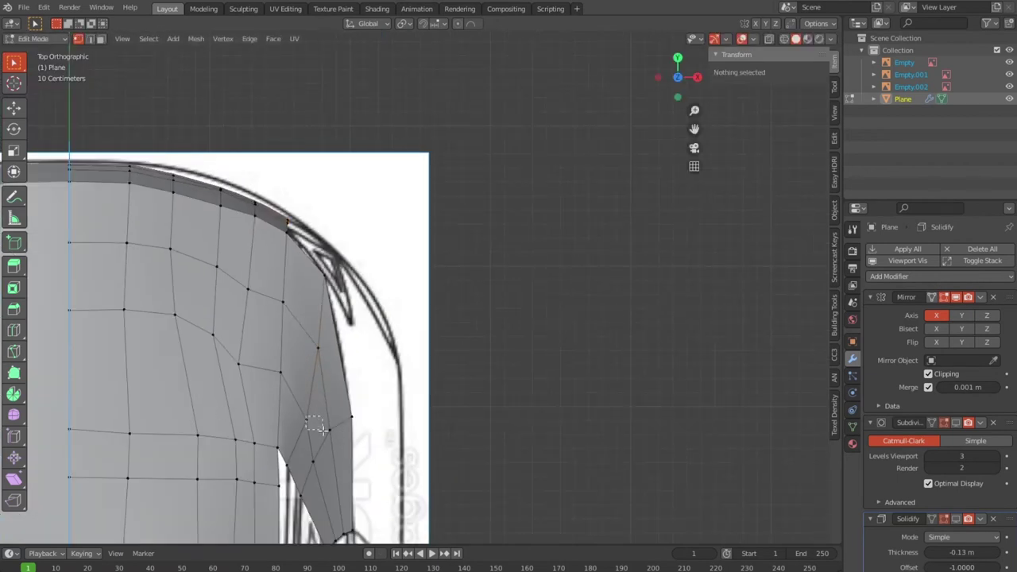
click(316, 426)
key(g)
click(314, 411)
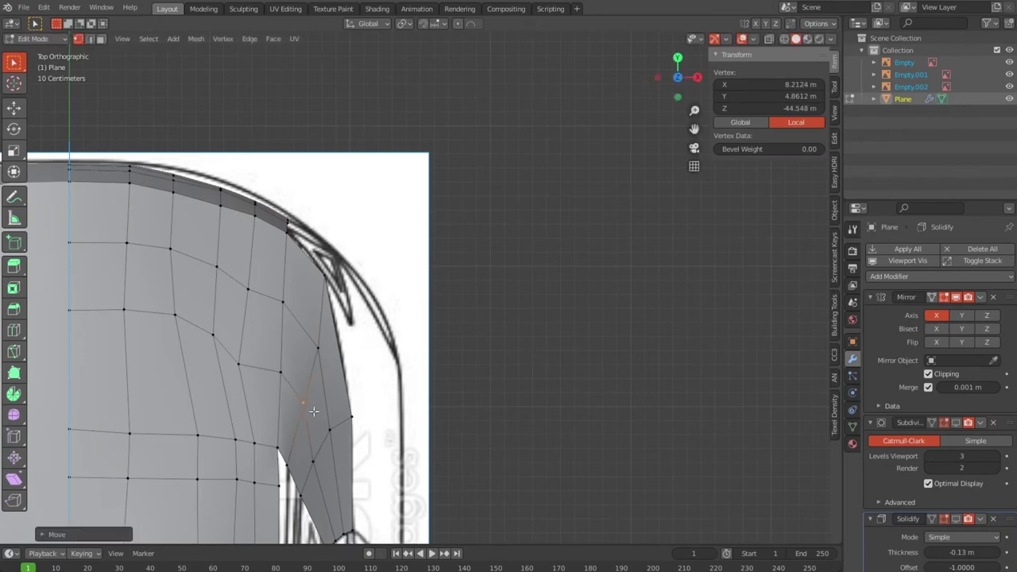
Move lower side-panel and inner corner vertices to even out the grid.
click(233, 358)
key(g)
click(270, 376)
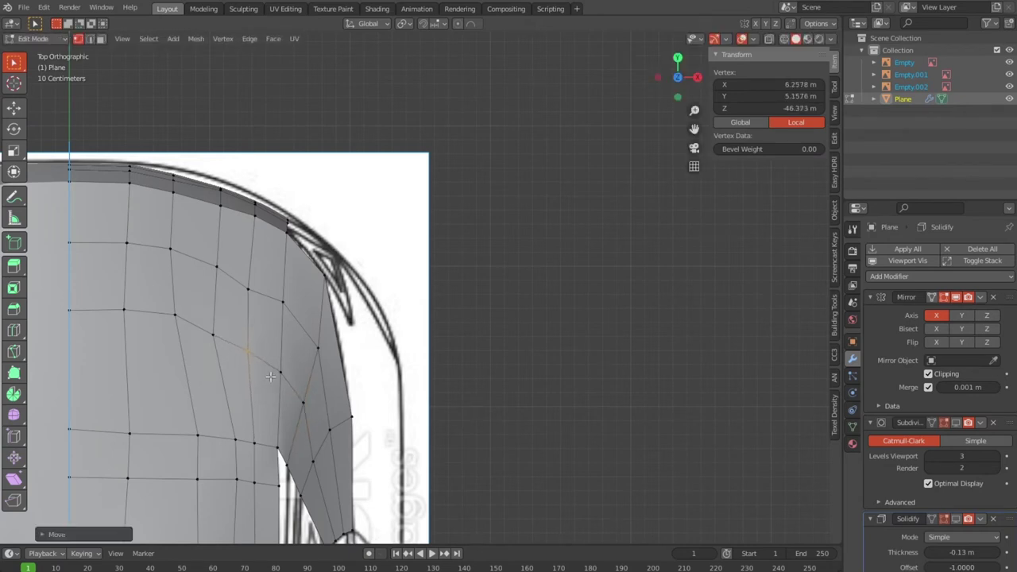
click(246, 282)
key(g)
click(263, 296)
click(224, 338)
key(g)
click(240, 348)
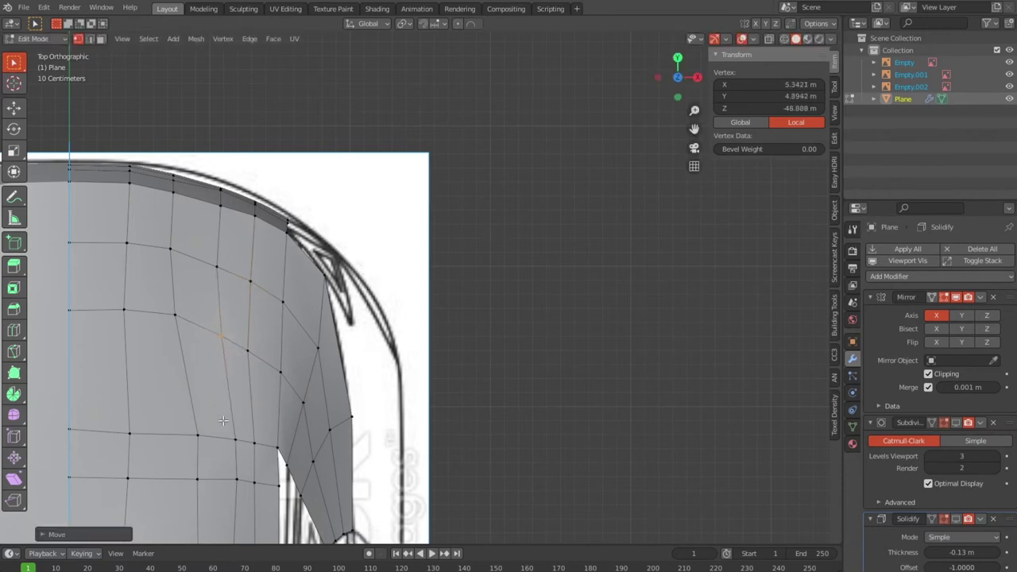
Shift the lower-row and bottom-row vertices leftward to respace the grid.
click(249, 454)
key(g)
click(240, 451)
click(199, 439)
key(g)
click(184, 441)
click(208, 492)
key(g)
click(193, 489)
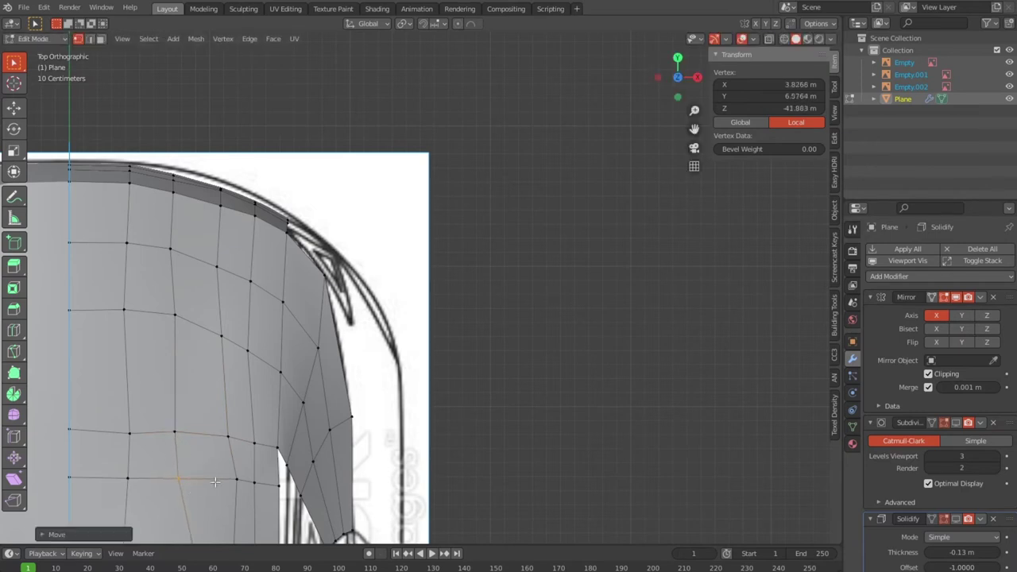
Move the right bottom-row vertex and the one above it left to straighten the column.
click(246, 491)
key(g)
click(230, 488)
click(237, 447)
key(g)
click(224, 449)
scroll(277, 355, down, 4)
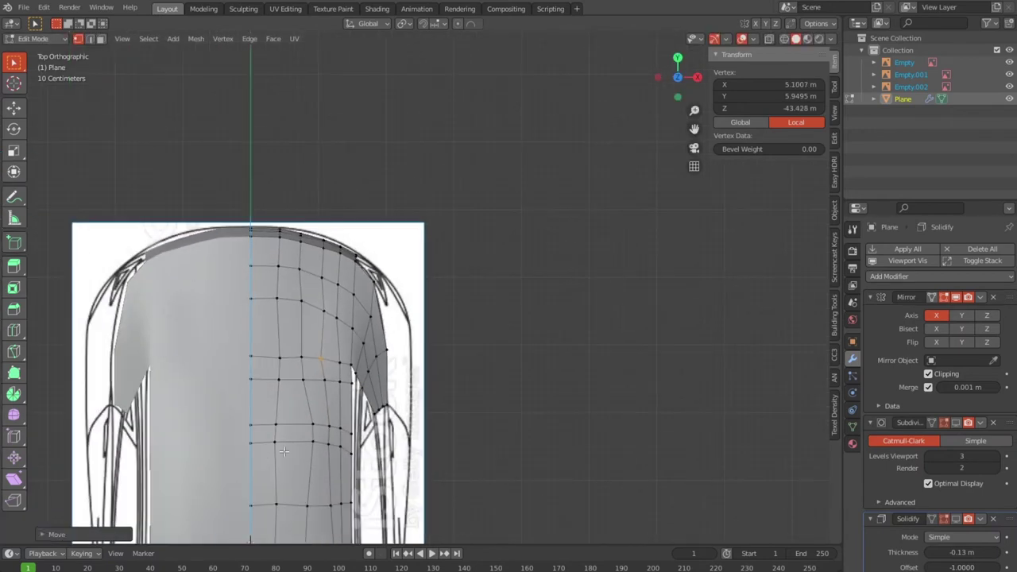
Move the edge vertex pair, arch-corner pair and corner vertex onto the top-view outline.
scroll(277, 355, up, 4)
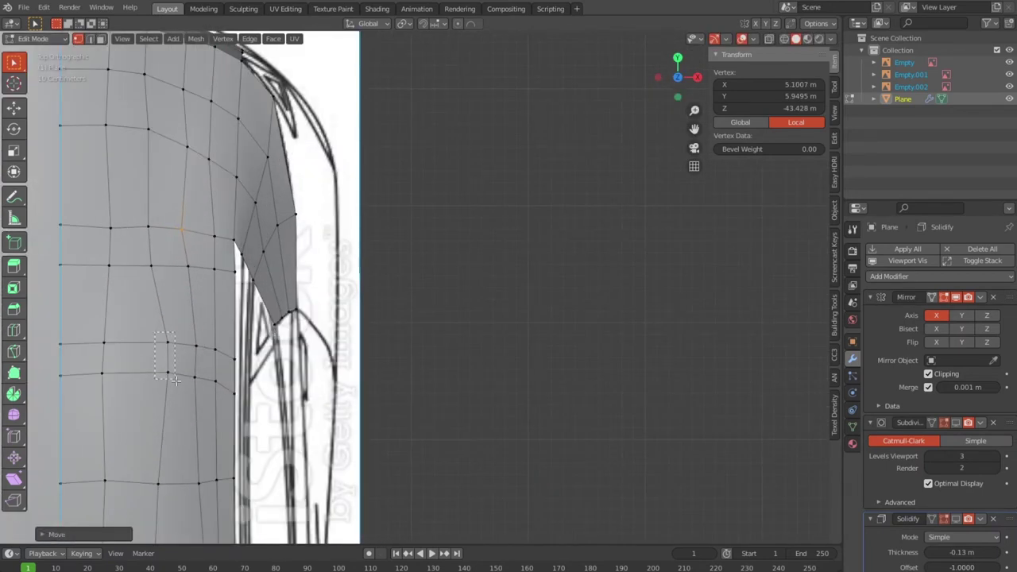
drag(175, 380, 176, 382)
key(g)
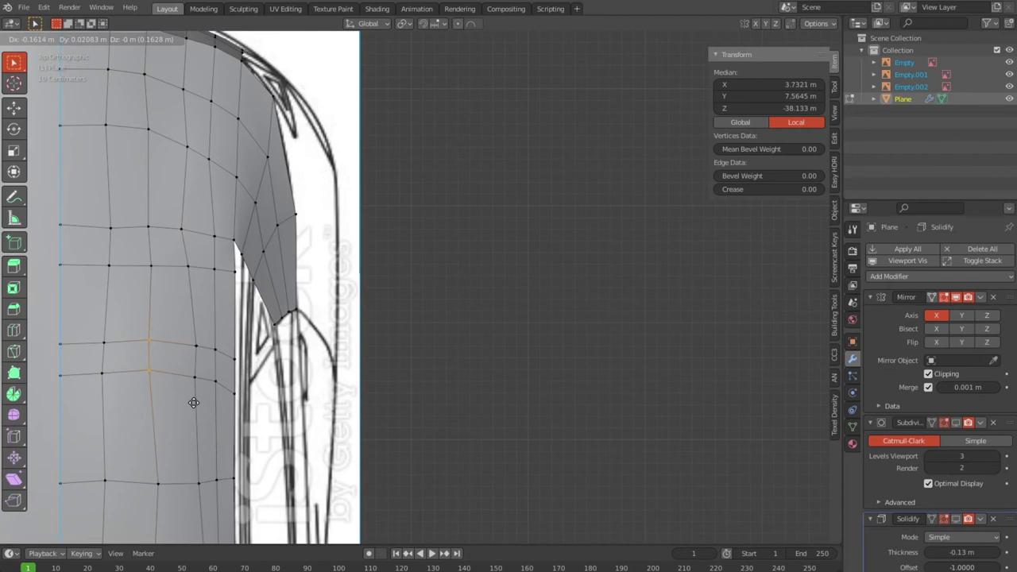
click(197, 404)
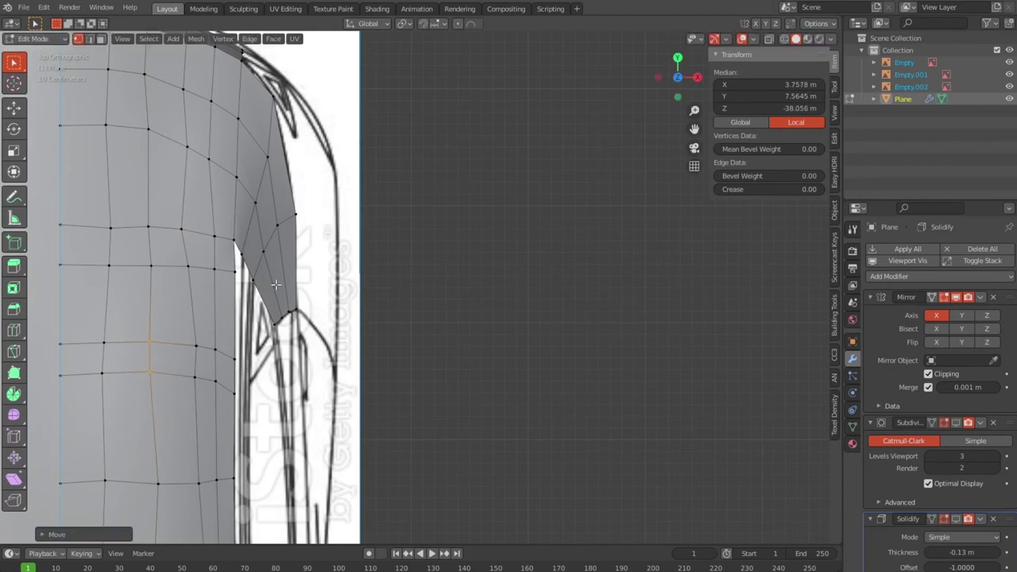
drag(245, 283, 245, 283)
key(g)
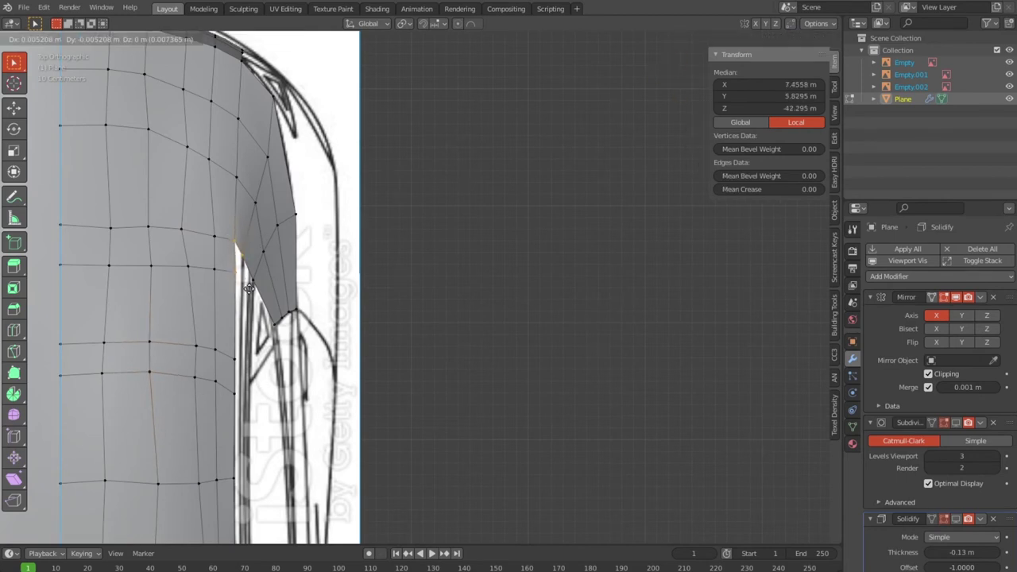
click(251, 286)
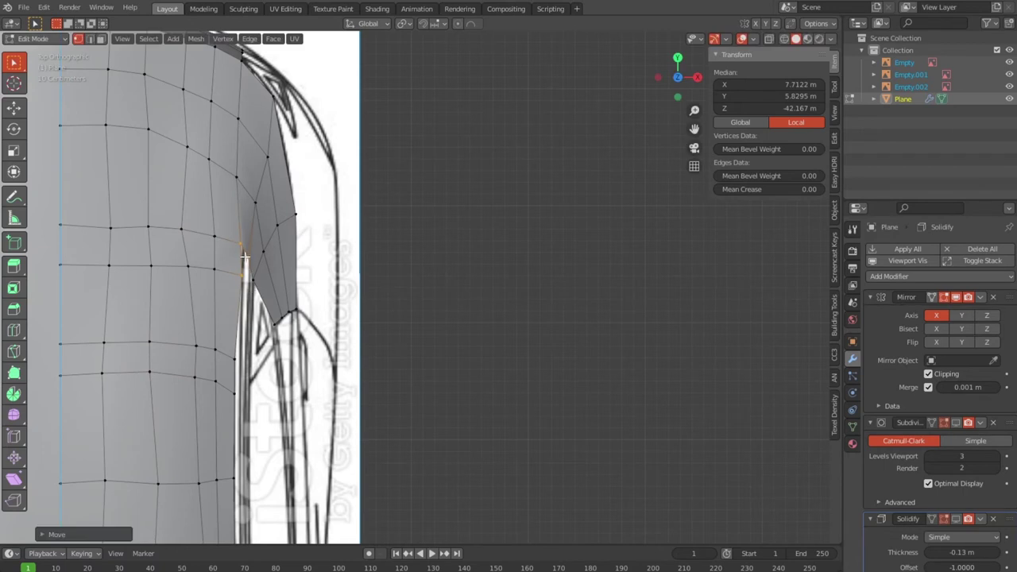
click(244, 256)
key(g)
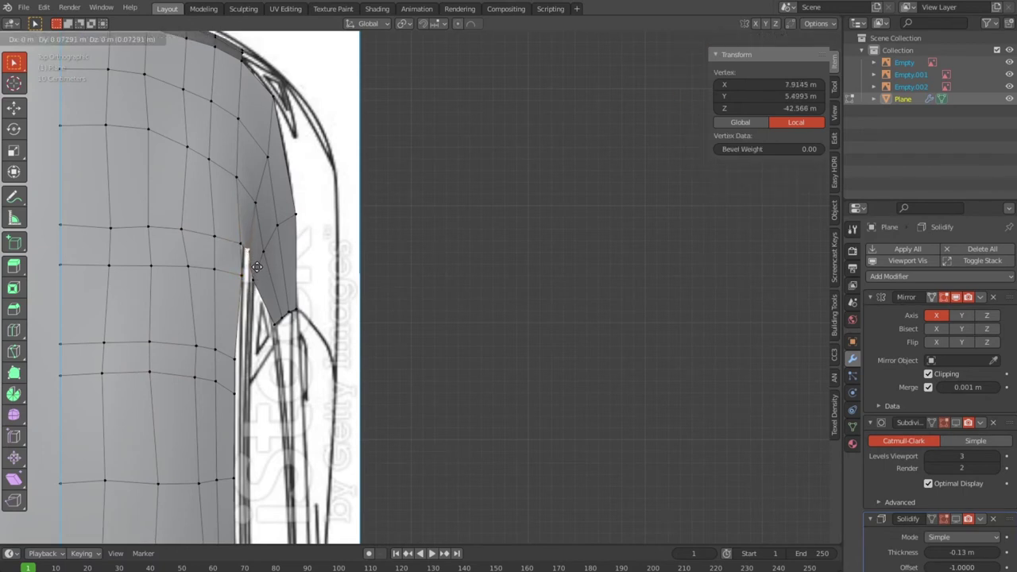
click(250, 258)
key(g)
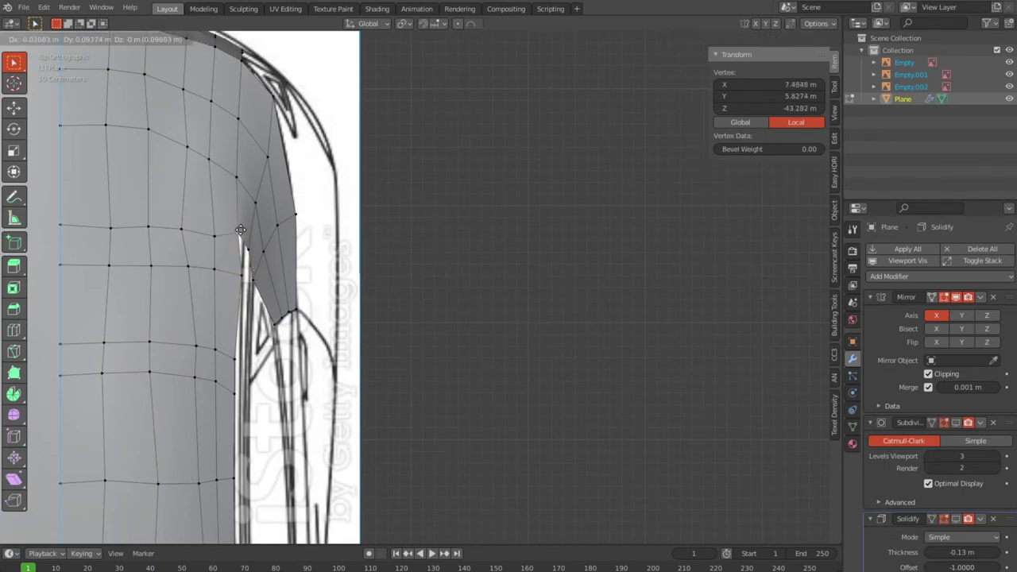
click(242, 228)
Reposition the side panel's inner-edge, upper and lower-left vertices along the outline.
scroll(260, 249, up, 4)
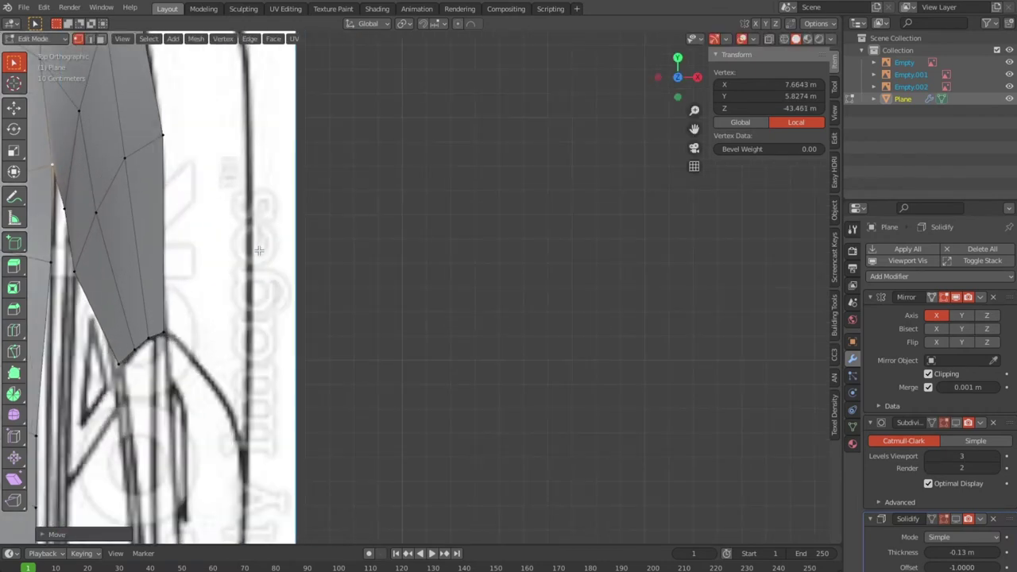
click(69, 203)
key(g)
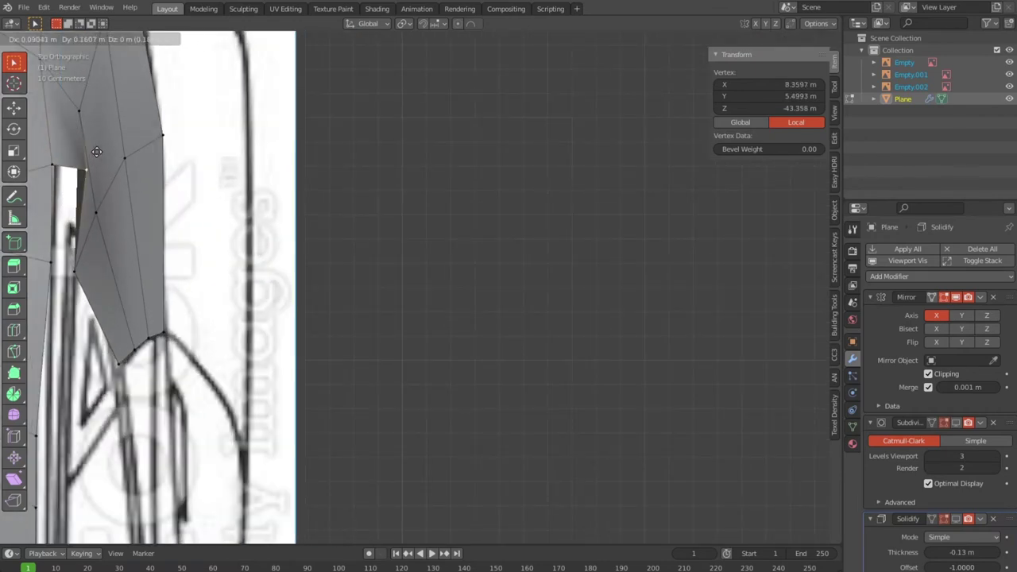
click(74, 224)
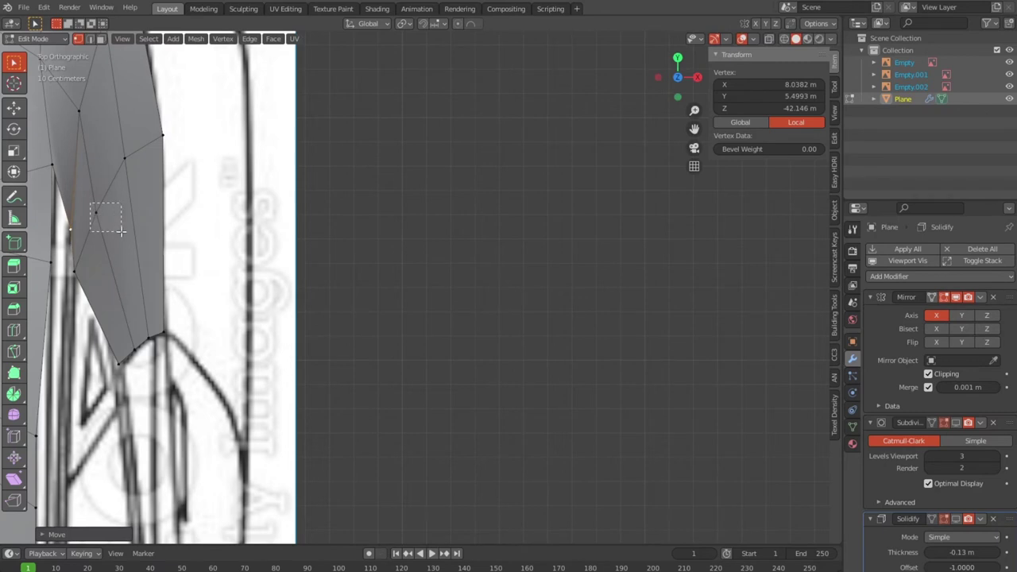
key(g)
click(137, 254)
click(125, 158)
key(g)
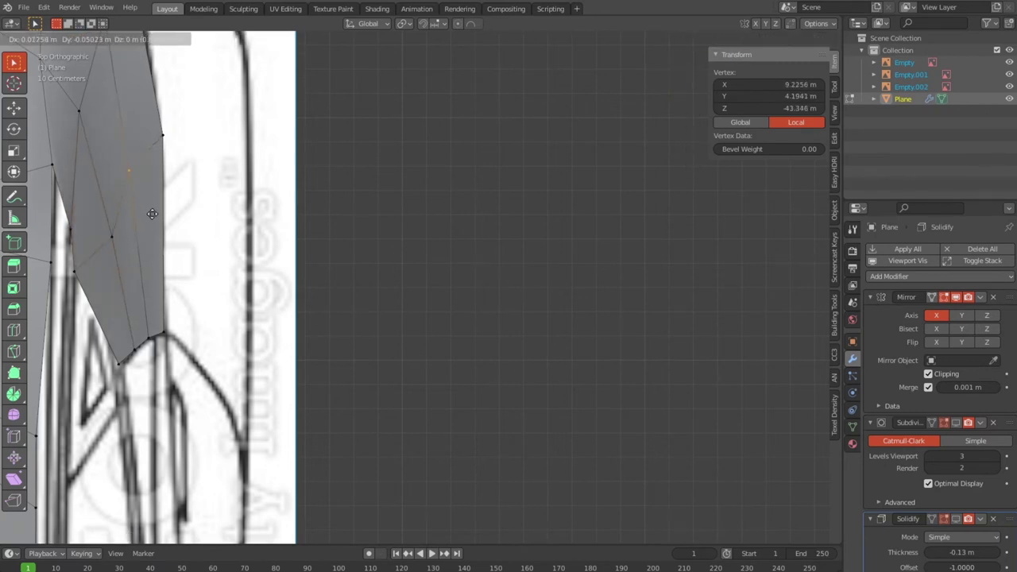
click(162, 237)
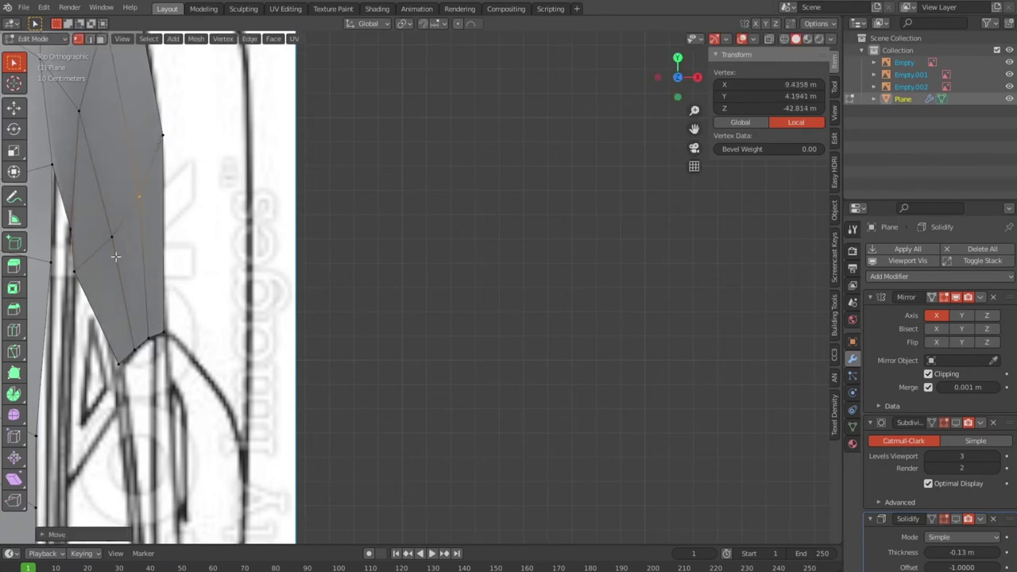
click(66, 259)
key(g)
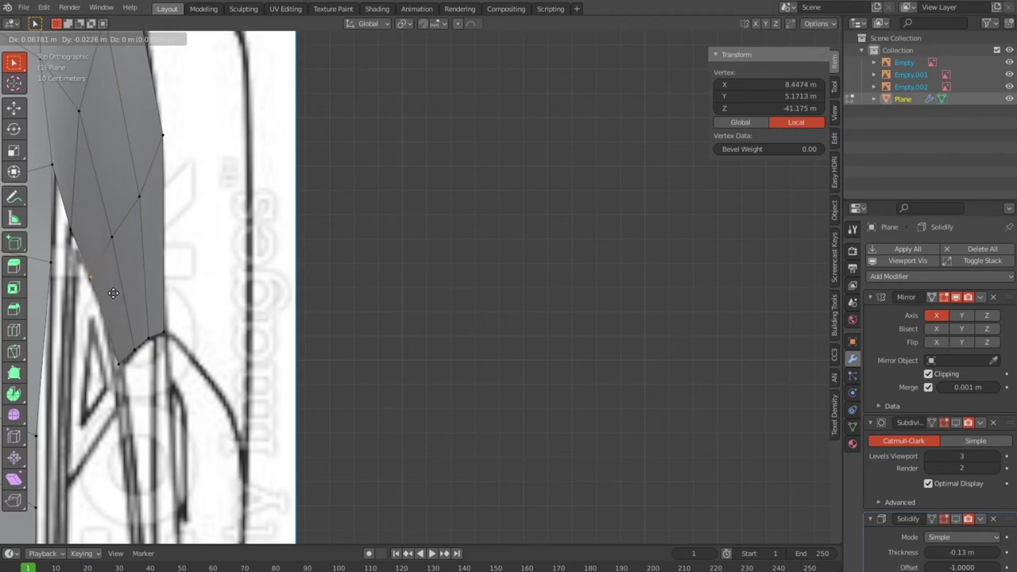
click(113, 293)
Align the panel-body junction vertex and two fender-edge vertices onto the blueprint outline.
scroll(153, 301, down, 4)
scroll(290, 274, up, 3)
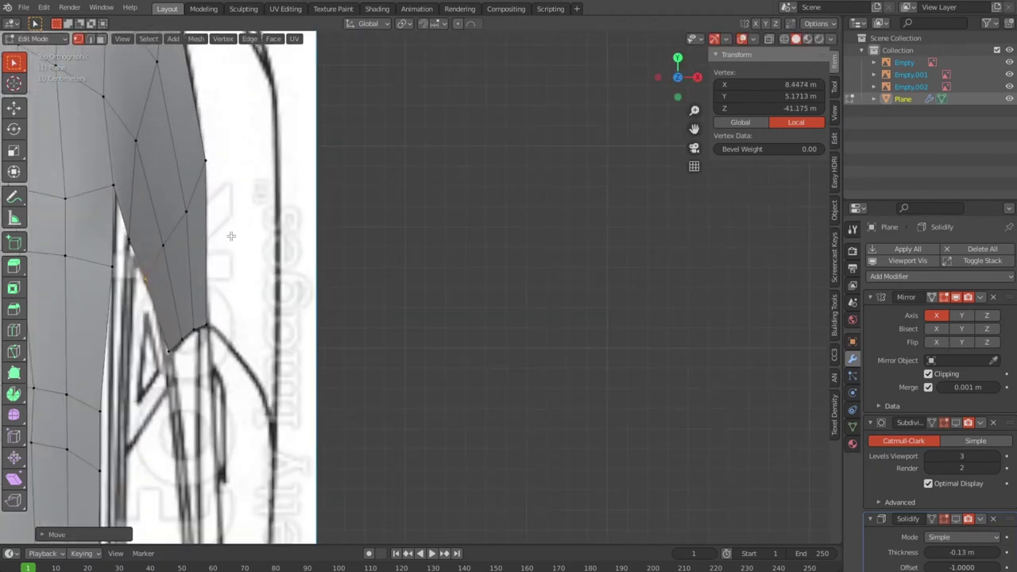
click(114, 186)
key(g)
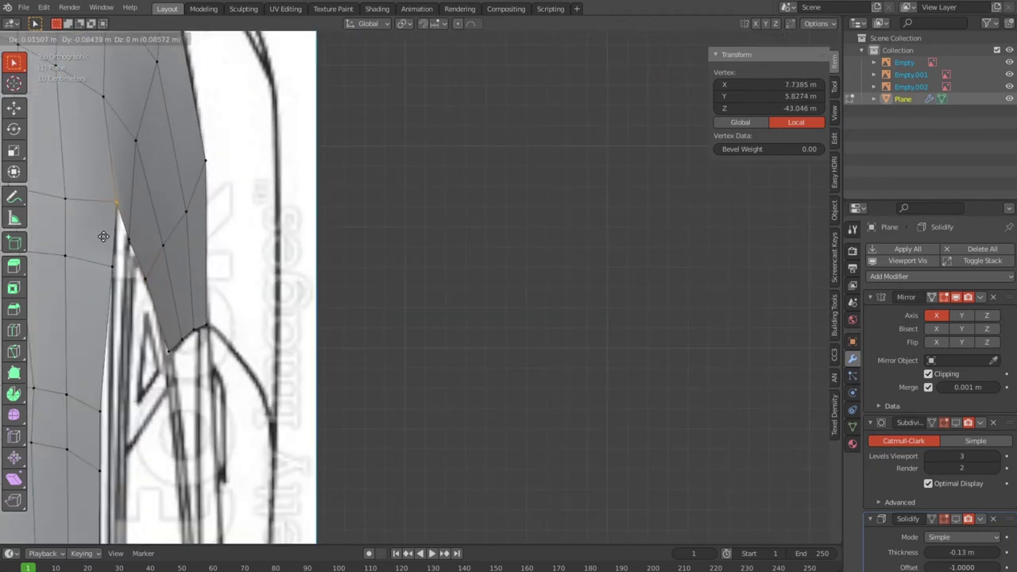
click(103, 236)
click(128, 134)
key(g)
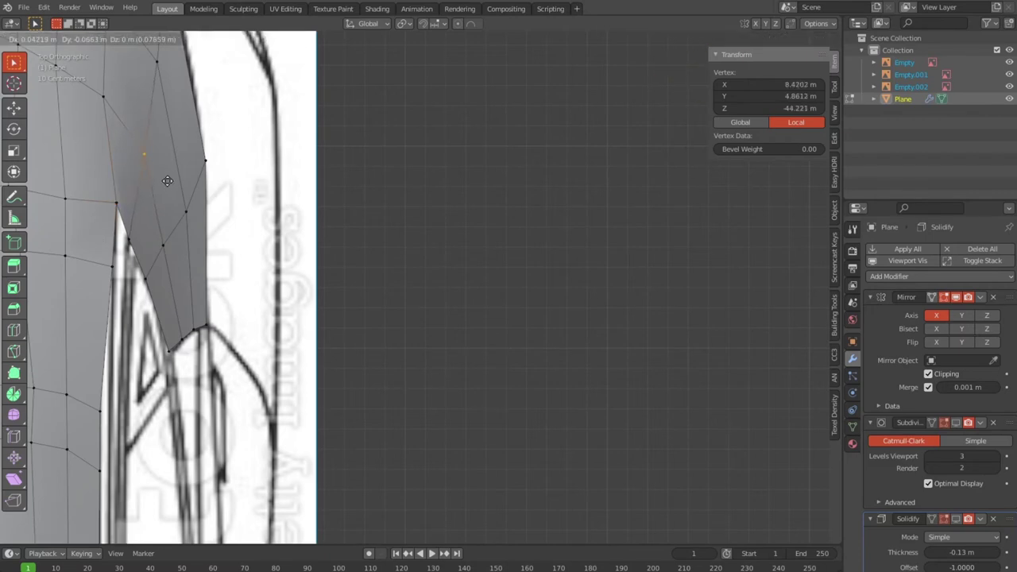
click(172, 186)
click(159, 67)
key(g)
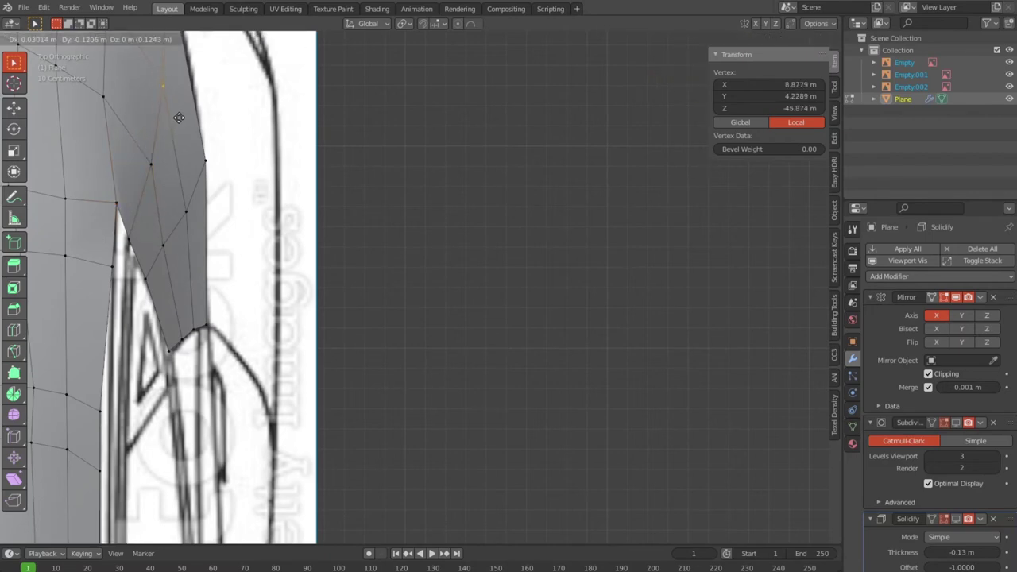
click(181, 122)
shift+middle_drag(182, 122, 244, 304)
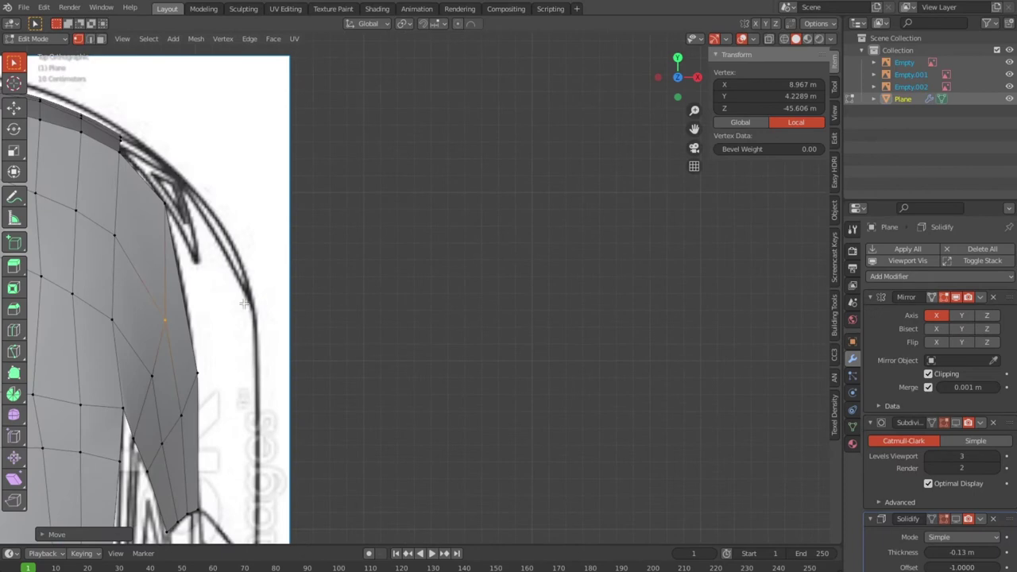
mouse_move(219, 269)
middle_down()
mouse_move(206, 304)
mouse_move(519, 288)
middle_up()
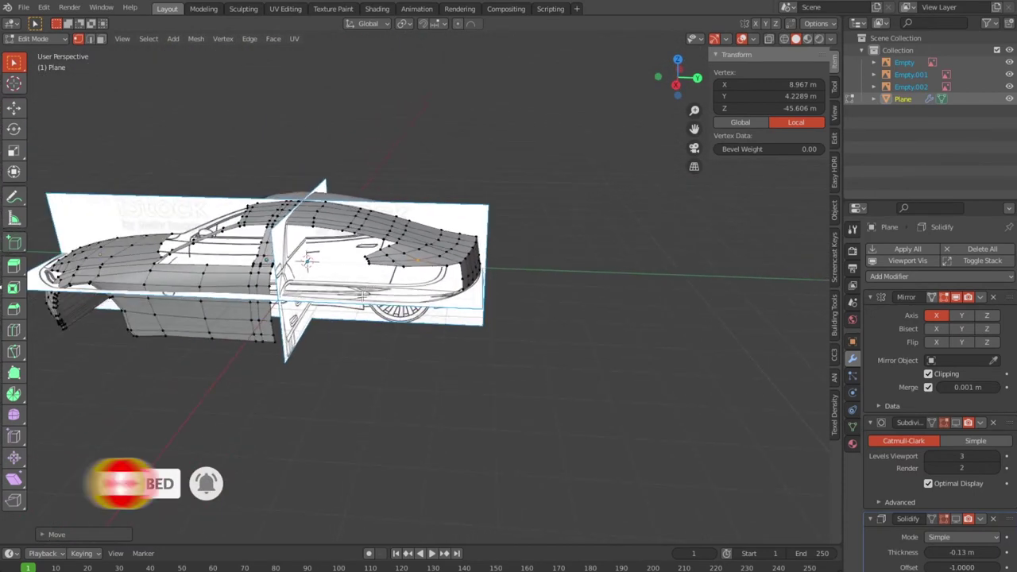
key(KP_3)
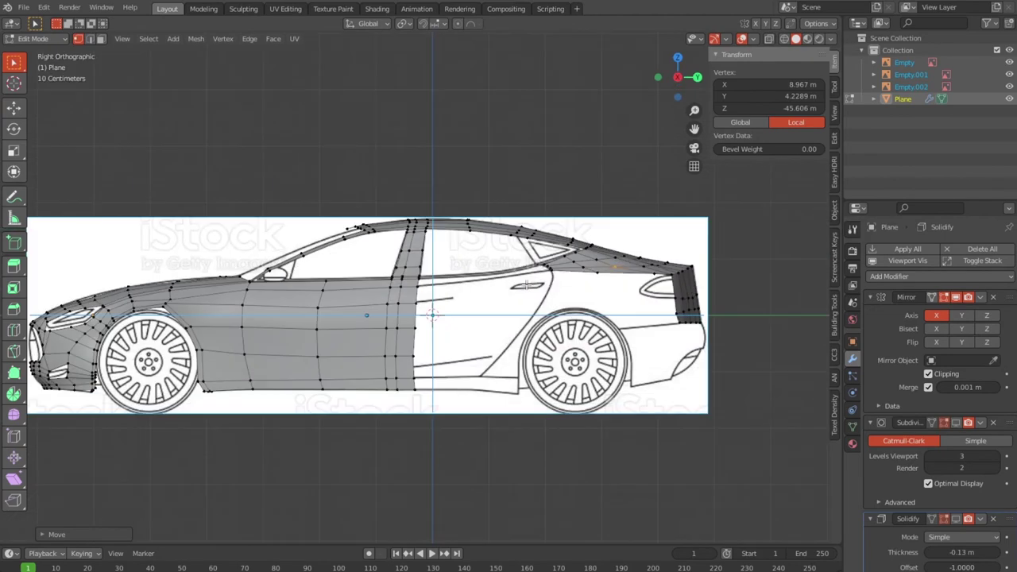
scroll(630, 272, up, 3)
scroll(629, 272, up, 1)
mouse_move(624, 342)
shift+middle_down()
mouse_move(541, 380)
mouse_move(539, 349)
shift+middle_up()
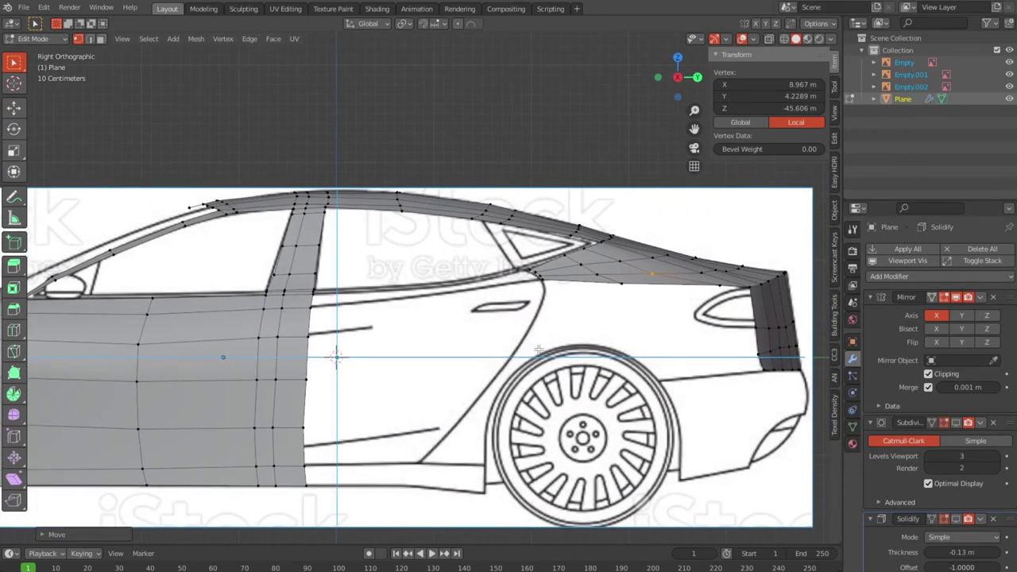
scroll(543, 349, up, 2)
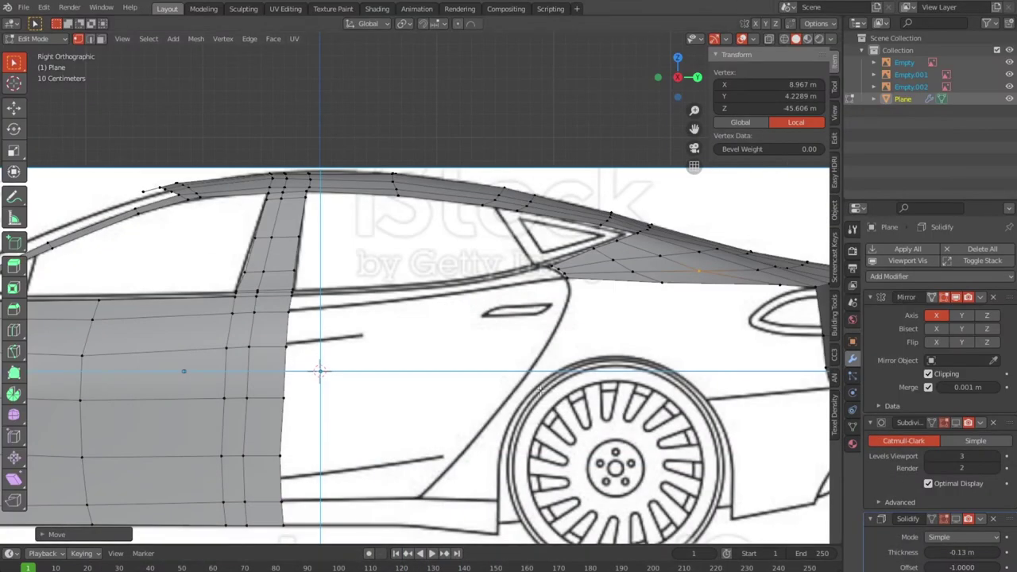
mouse_move(565, 392)
shift+middle_down()
mouse_move(505, 360)
mouse_move(492, 317)
shift+middle_up()
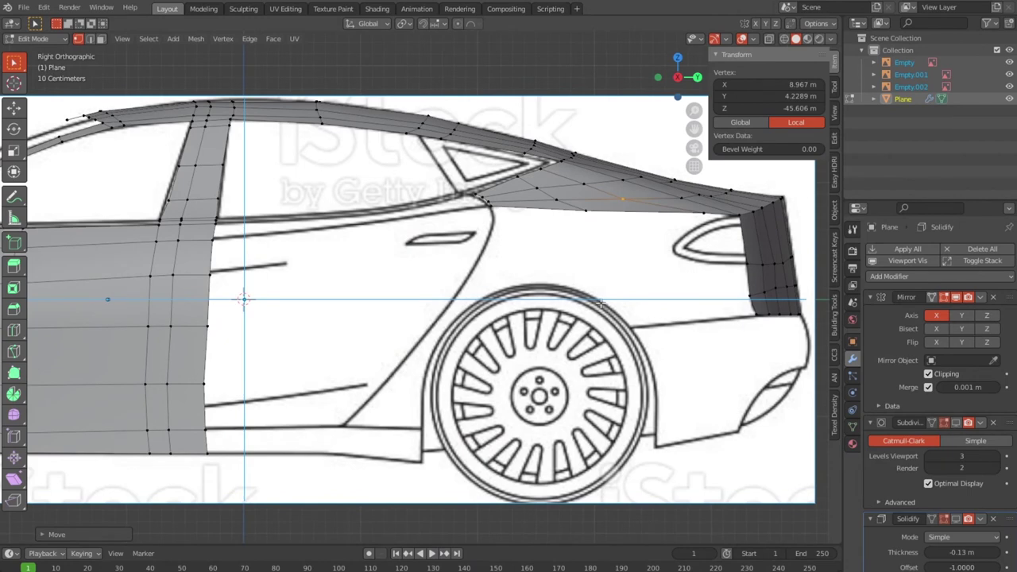
scroll(665, 282, up, 1)
scroll(665, 282, down, 4)
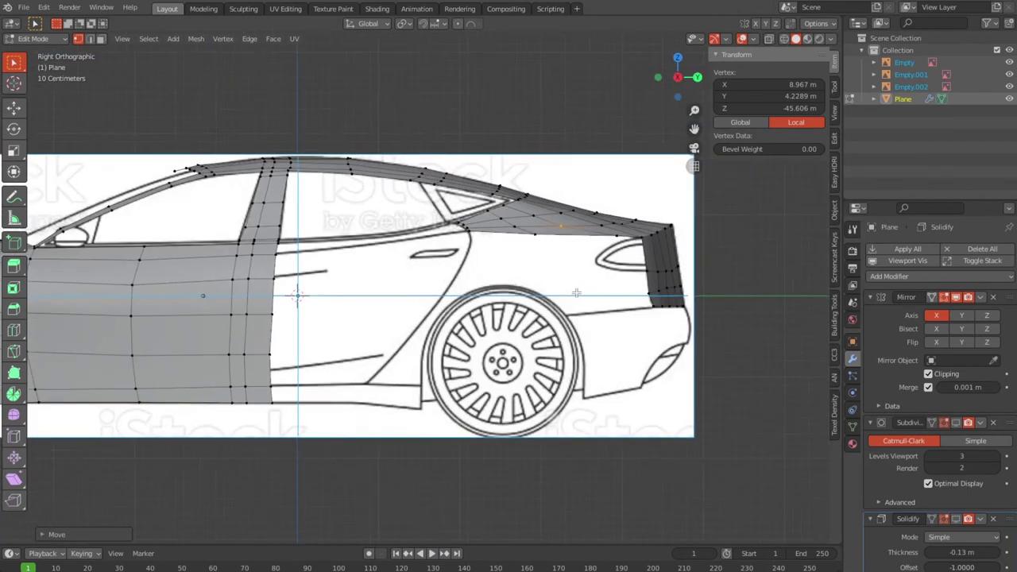
scroll(556, 299, down, 1)
scroll(496, 311, down, 1)
shift+middle_drag(341, 368, 596, 341)
scroll(507, 332, down, 1)
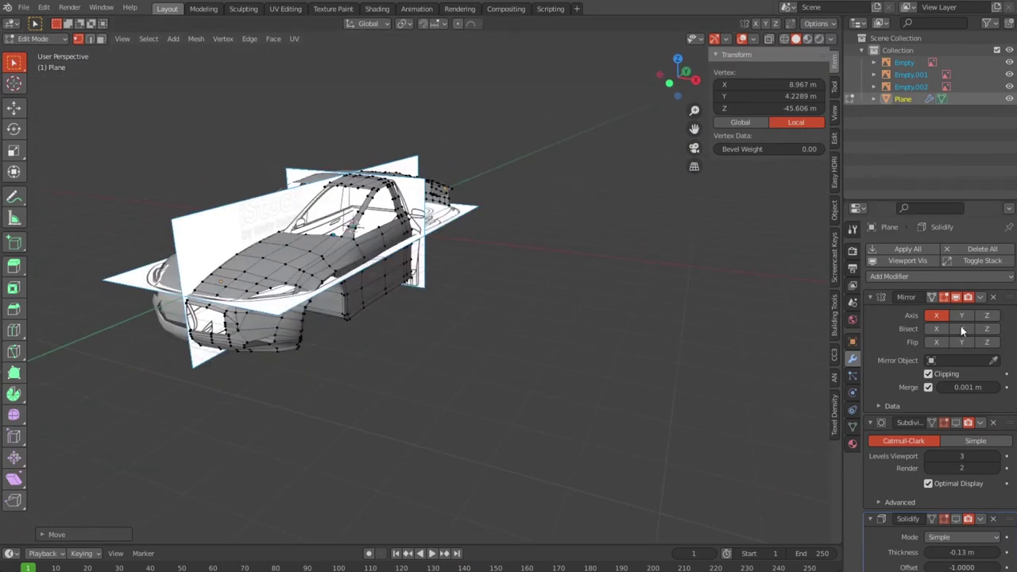
Enable Subdivision and Solidify edit-mode display and inspect the shell from side and front views.
click(956, 422)
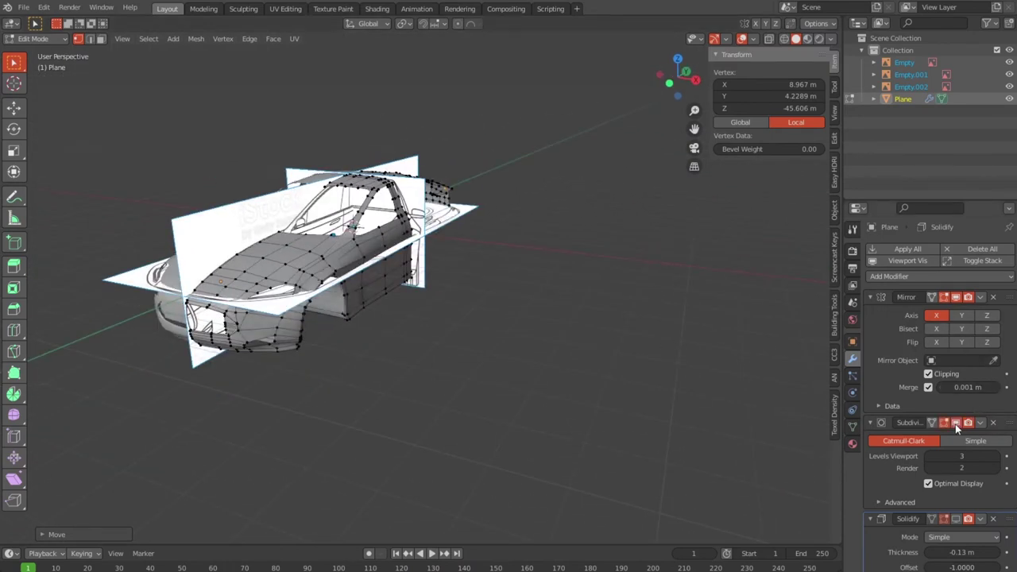
click(960, 520)
key(KP_3)
key(KP_8)
key(KP_4)
key(KP_1)
key(KP_3)
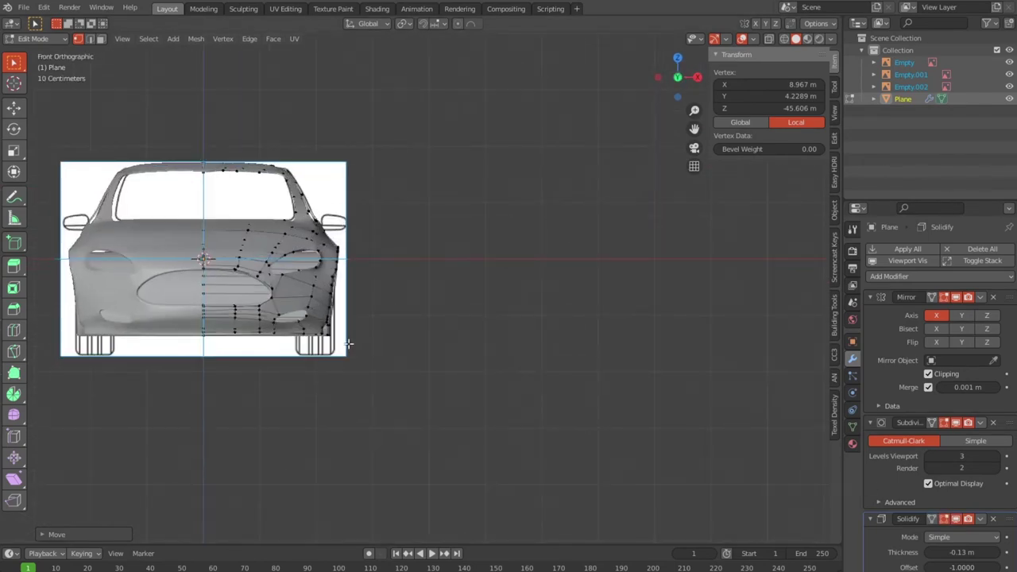
scroll(690, 363, down, 2)
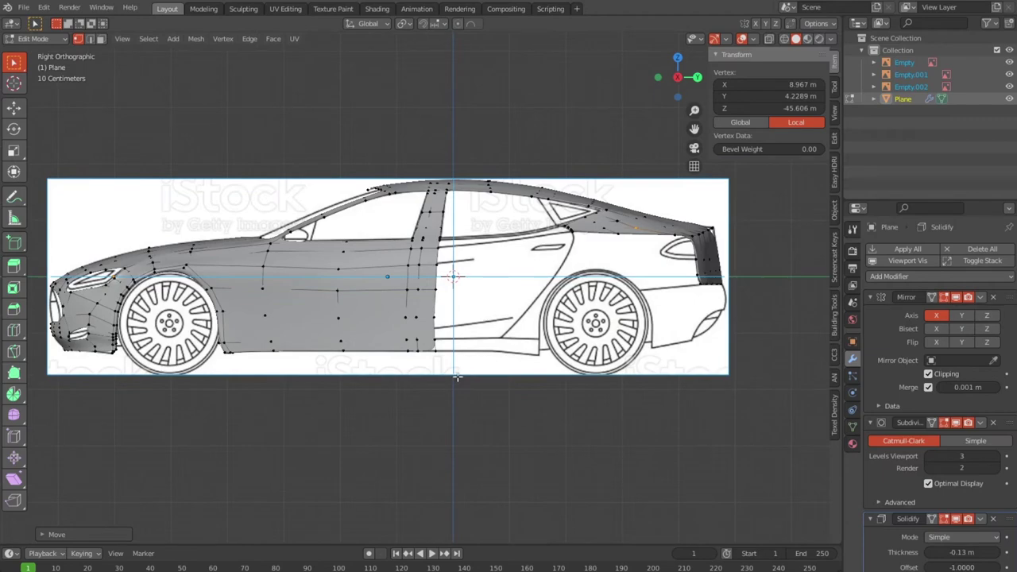
mouse_move(557, 374)
middle_down()
mouse_move(518, 406)
mouse_move(364, 370)
mouse_move(283, 368)
mouse_move(277, 351)
mouse_move(408, 409)
mouse_move(555, 384)
mouse_move(556, 374)
mouse_move(431, 345)
mouse_move(492, 330)
mouse_move(532, 322)
mouse_move(659, 349)
mouse_move(570, 387)
mouse_move(490, 368)
mouse_move(527, 352)
mouse_move(411, 336)
mouse_move(442, 300)
mouse_move(329, 193)
mouse_move(45, 188)
mouse_move(659, 298)
mouse_move(531, 304)
mouse_move(688, 286)
middle_up()
From the side view, switch off the Subdivision and Solidify edit-mode previews to expose the raw cage.
scroll(435, 317, up, 4)
scroll(610, 280, down, 5)
scroll(532, 304, down, 4)
scroll(688, 286, up, 3)
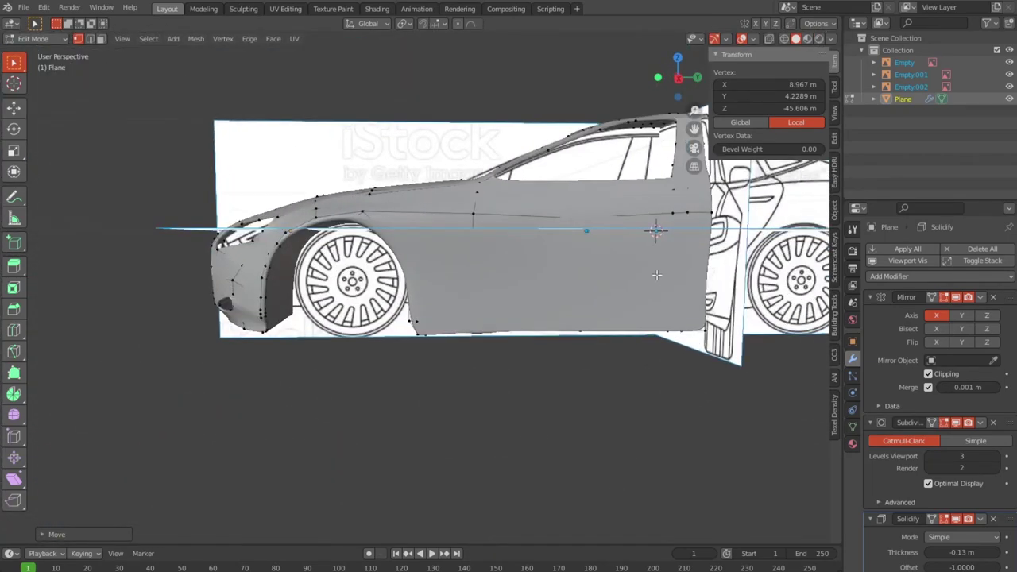
scroll(556, 310, up, 3)
scroll(362, 350, up, 2)
key(KP_3)
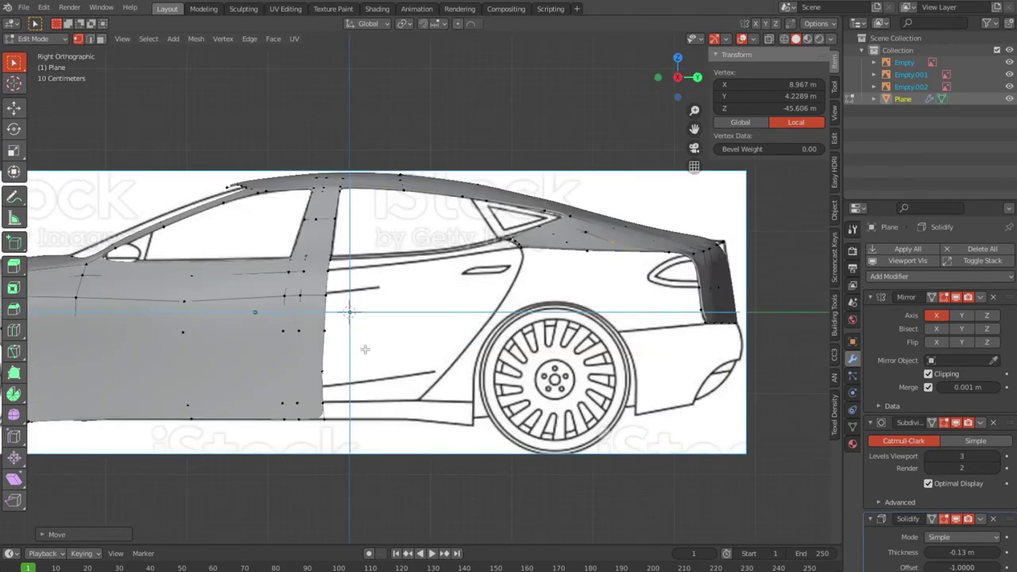
scroll(461, 341, up, 3)
scroll(378, 323, up, 1)
scroll(294, 307, up, 1)
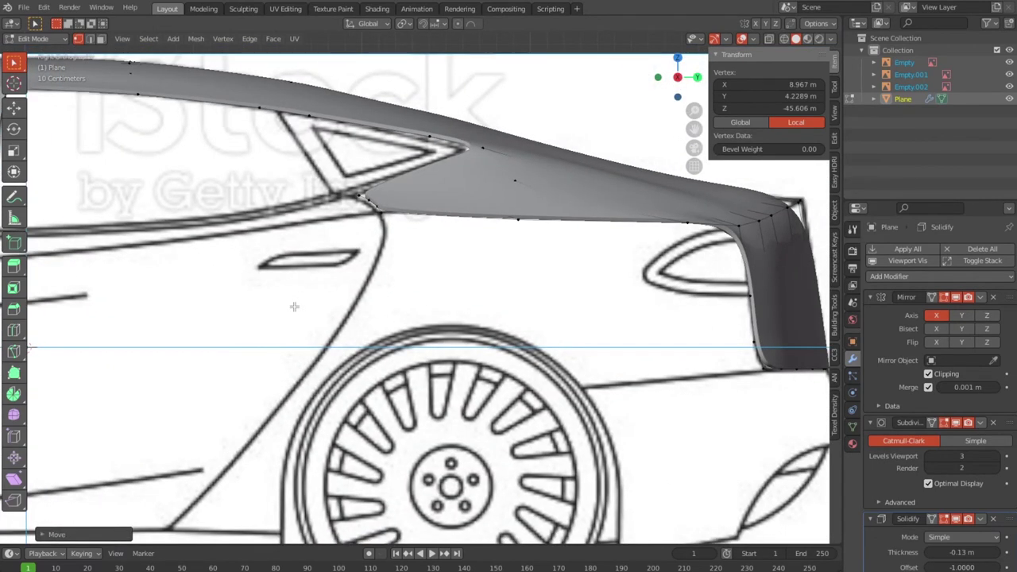
scroll(495, 312, down, 2)
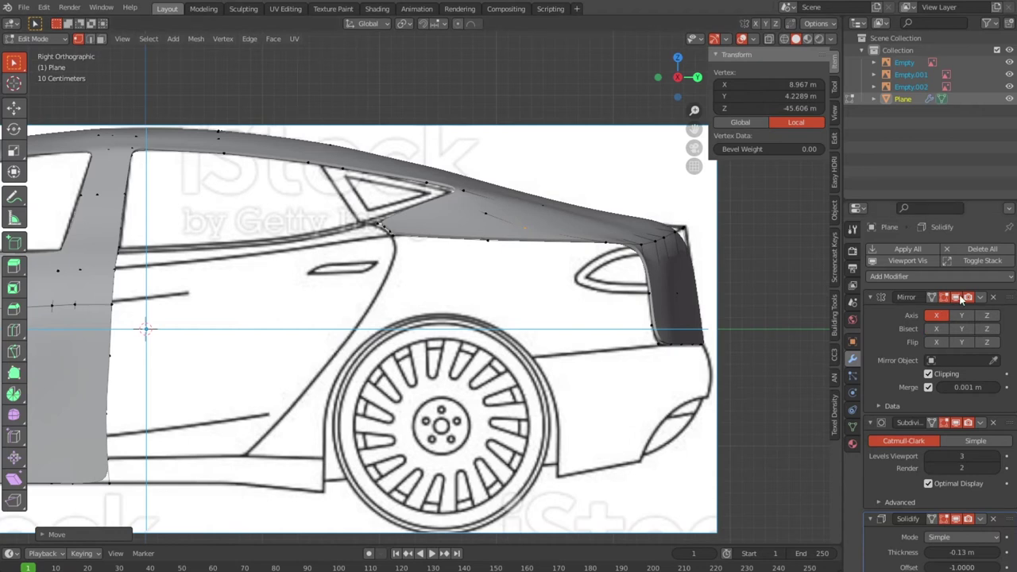
click(955, 424)
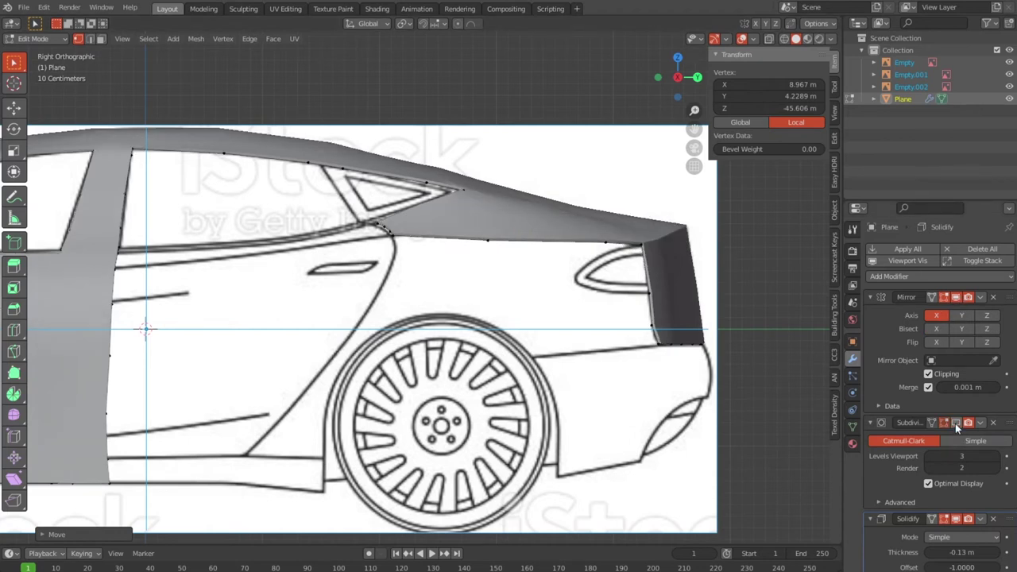
click(957, 519)
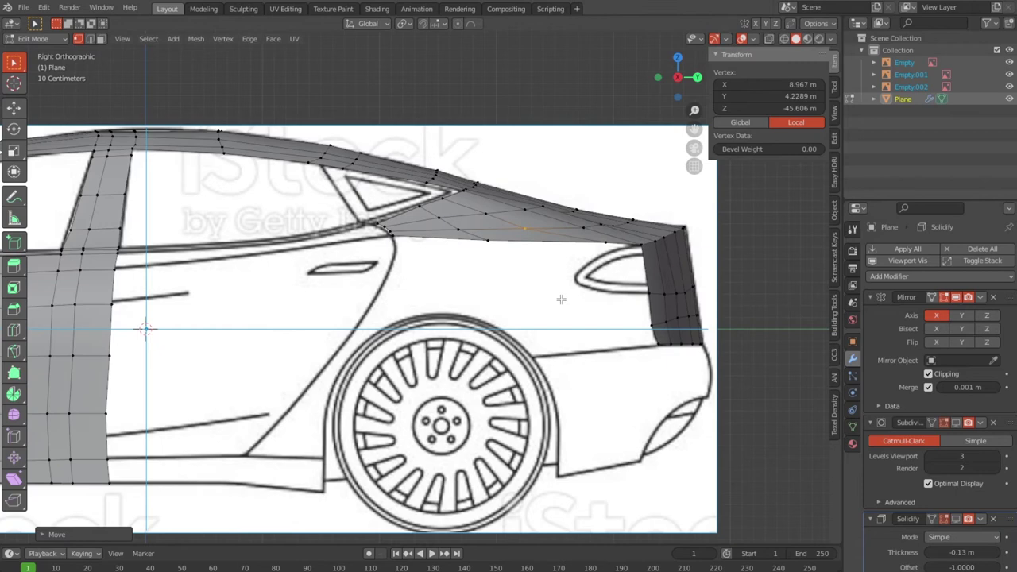
scroll(585, 272, down, 1)
scroll(585, 271, down, 1)
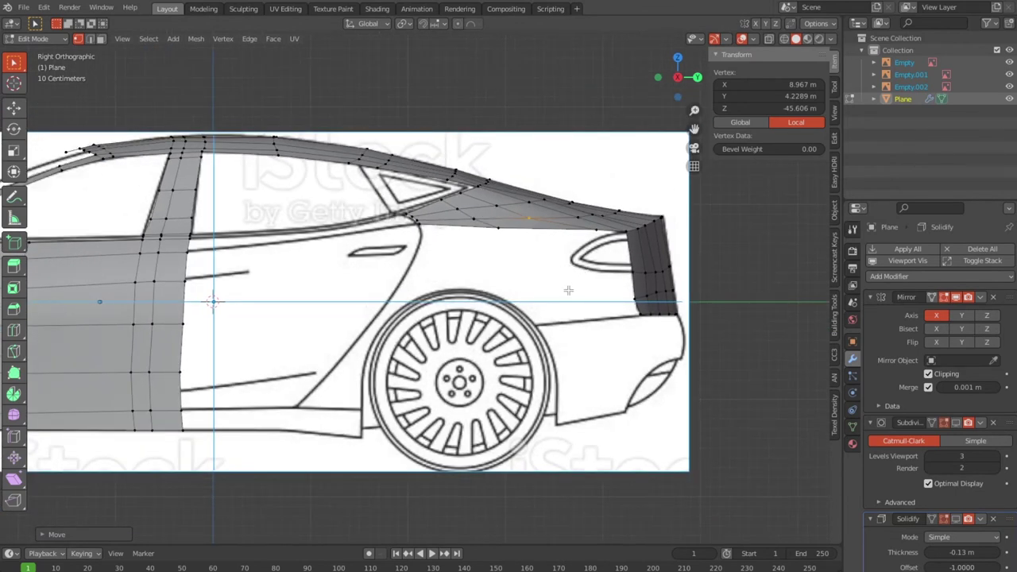
Select the trimmed lower roof edge loop and extrude a strip over the rear wheel.
key(alt+a)
click(633, 287)
alt+click(633, 293)
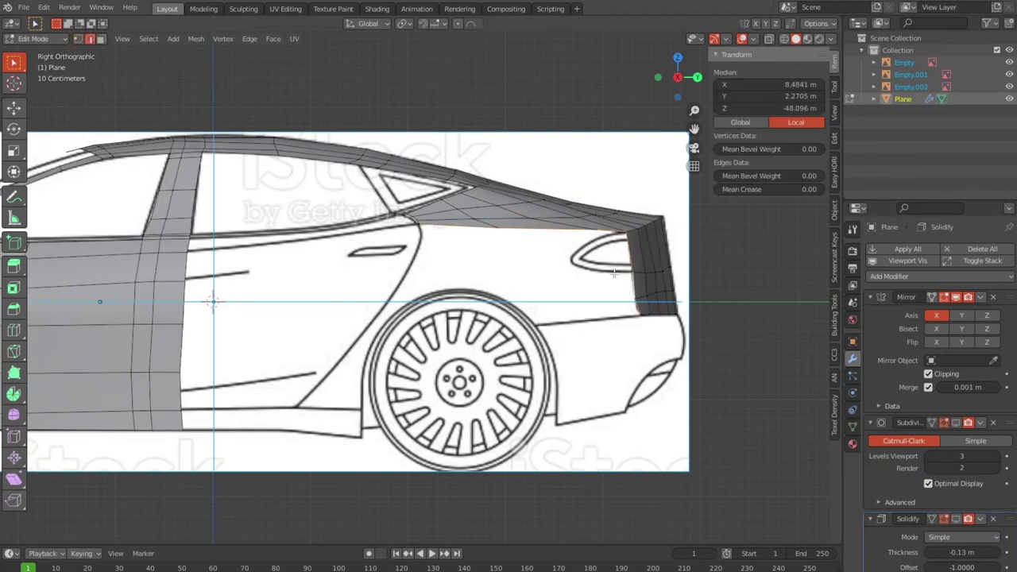
ctrl+drag(616, 273, 465, 164)
key(w)
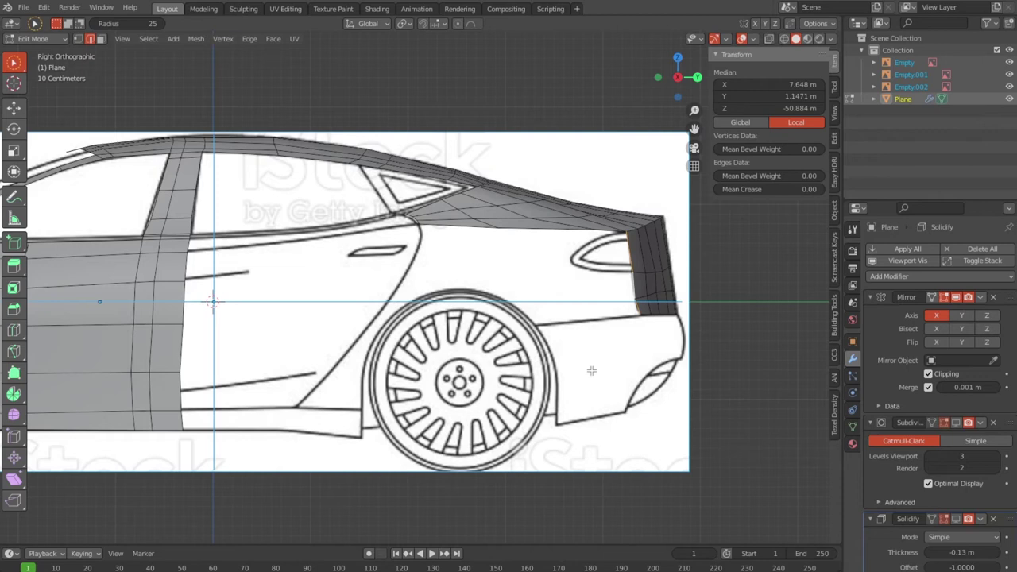
key(e)
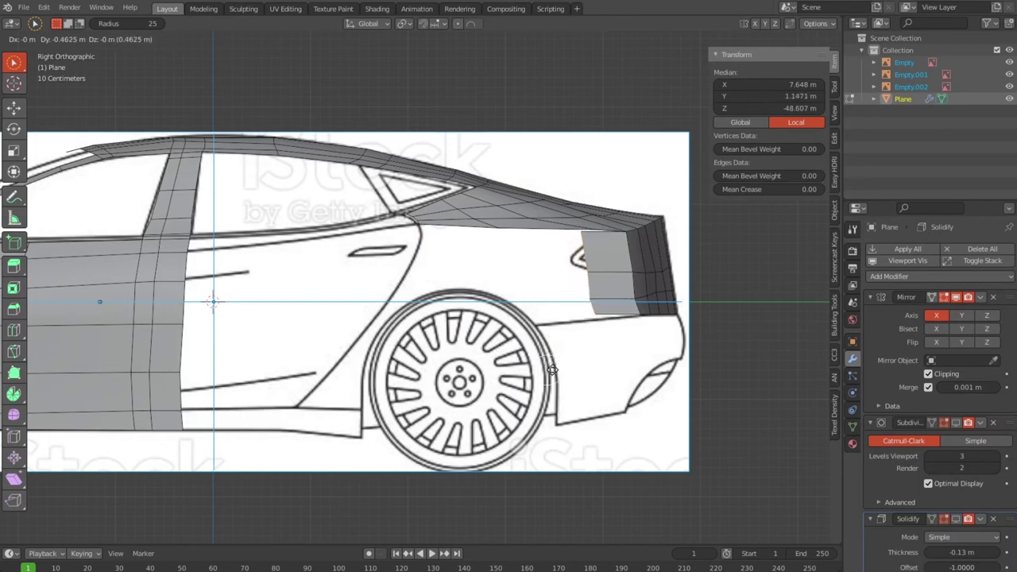
click(385, 367)
key(KP_7)
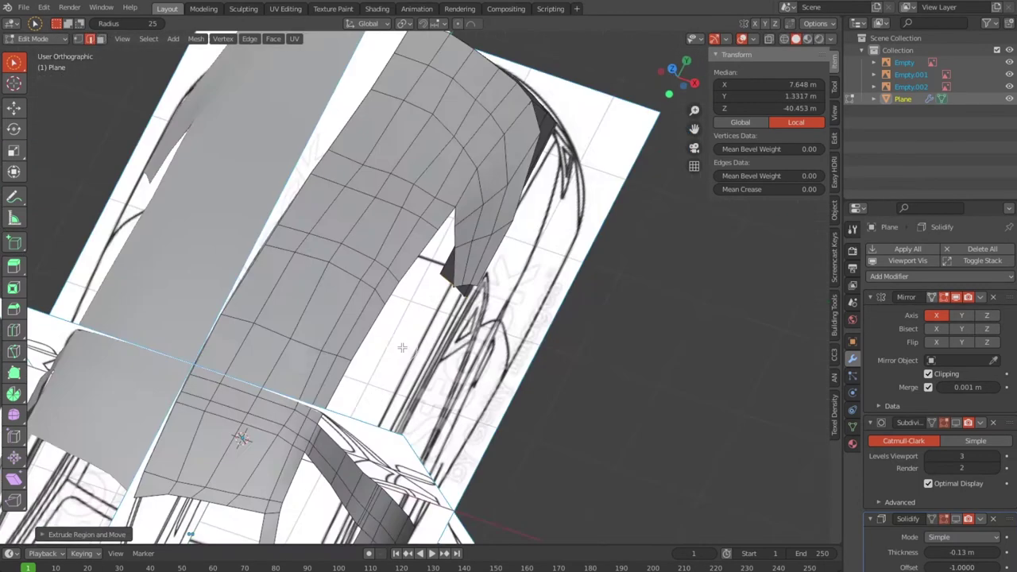
Move the extruded strips out along the fender outline and rotate the last around the tail corner.
key(g)
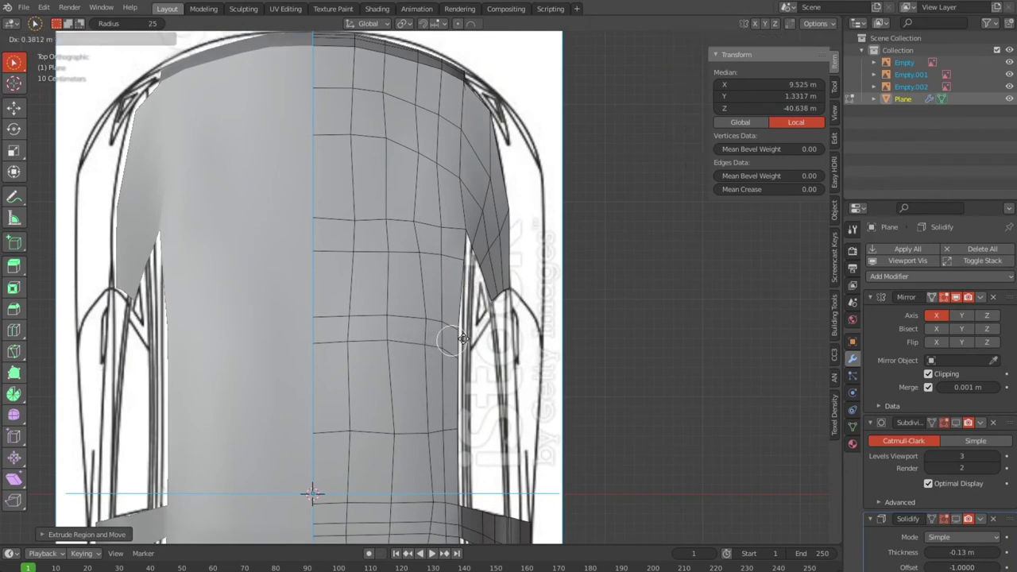
click(439, 171)
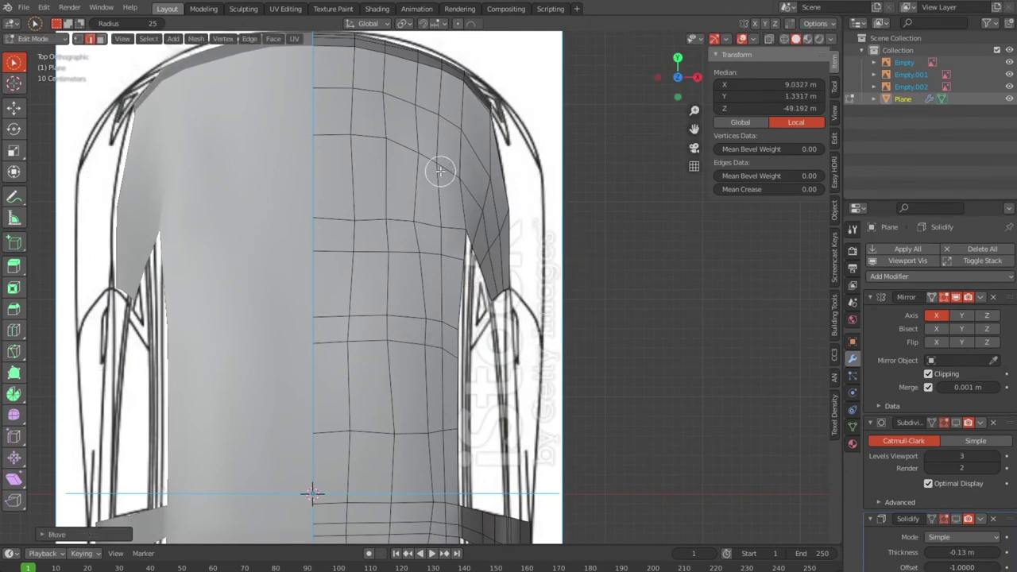
scroll(559, 213, up, 2)
scroll(412, 374, up, 2)
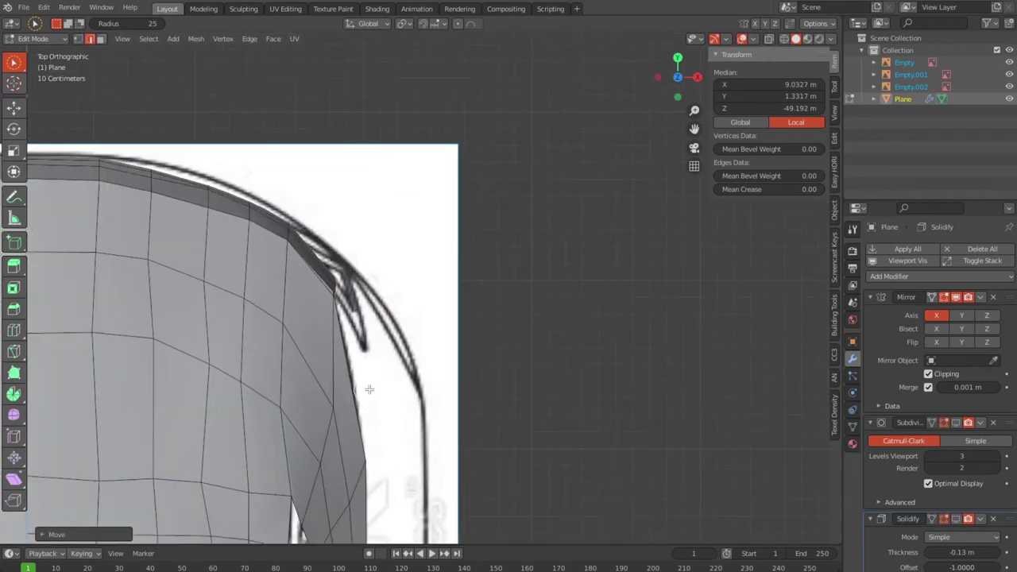
key(g)
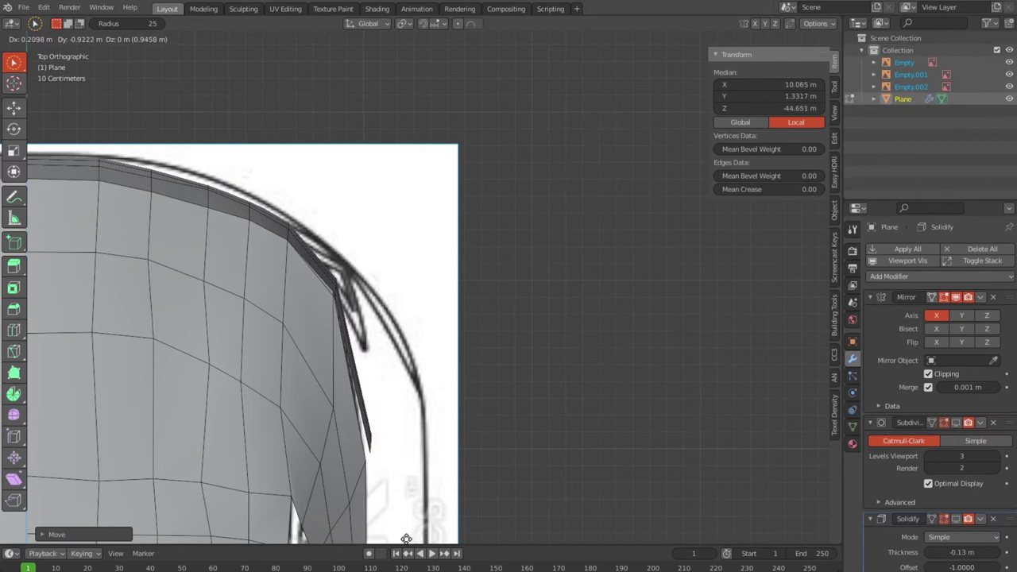
click(407, 539)
shift+middle_drag(415, 450, 456, 380)
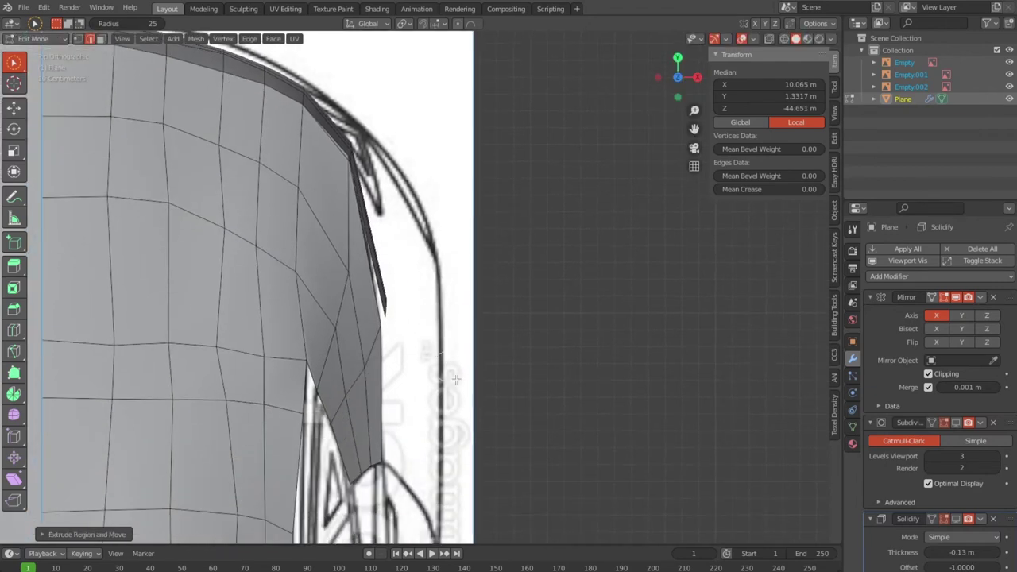
key(g)
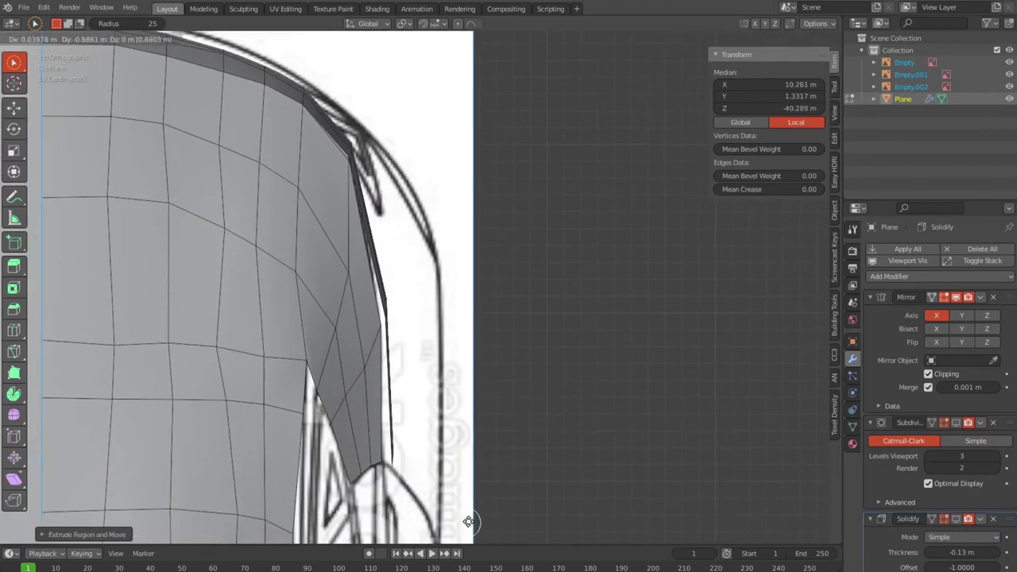
click(473, 521)
key(r)
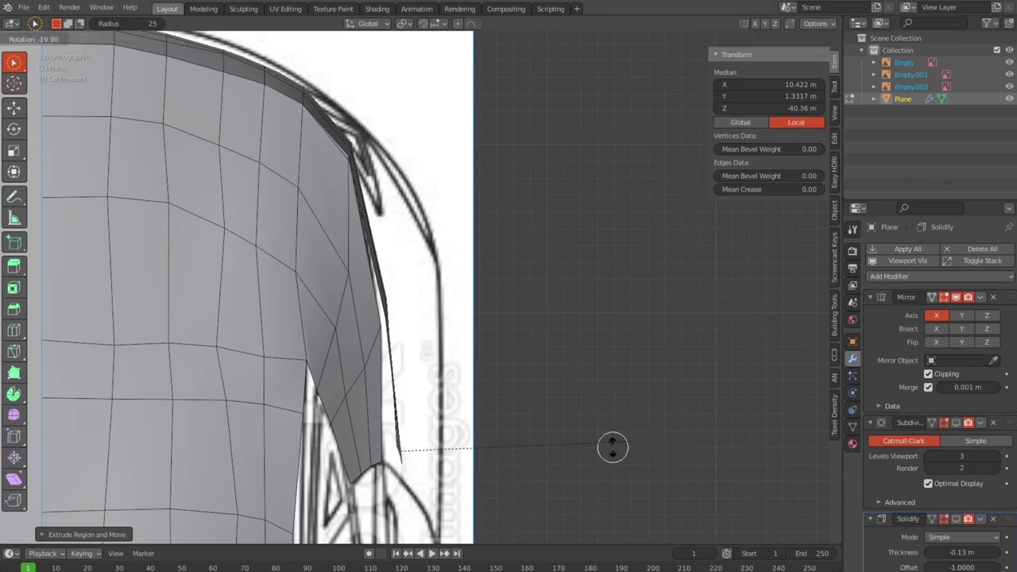
click(411, 477)
Set the toolbar to Select Box, briefly preview X-ray over the reference, and enter vertex select.
scroll(438, 477, up, 1)
scroll(446, 476, up, 1)
scroll(477, 413, up, 1)
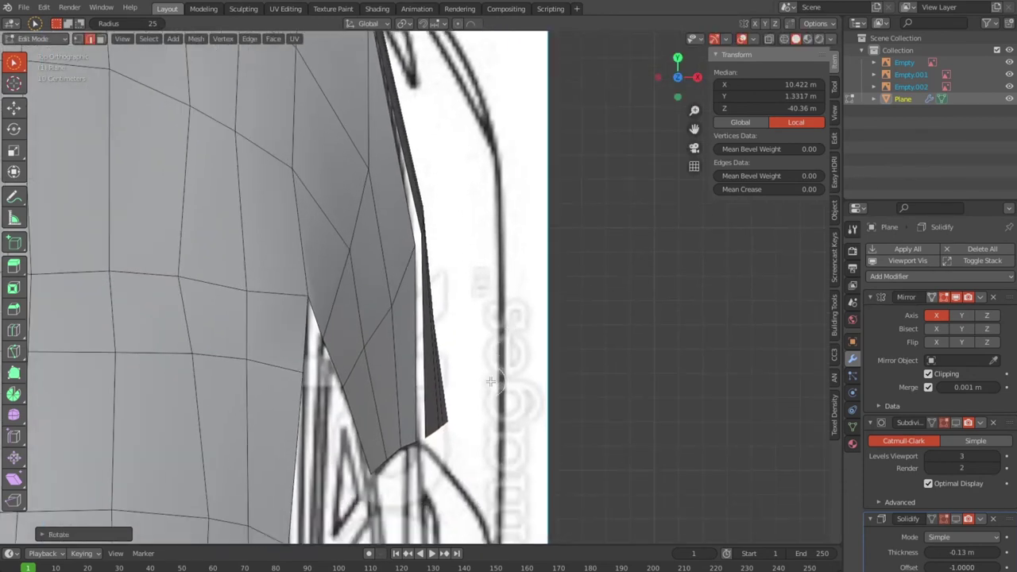
drag(16, 62, 61, 107)
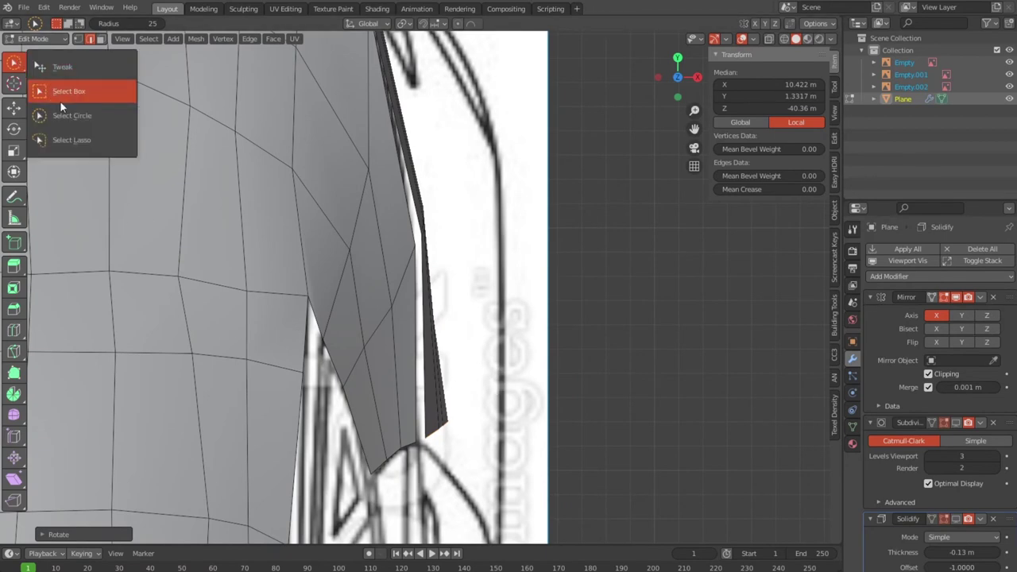
click(62, 101)
key(shift+z)
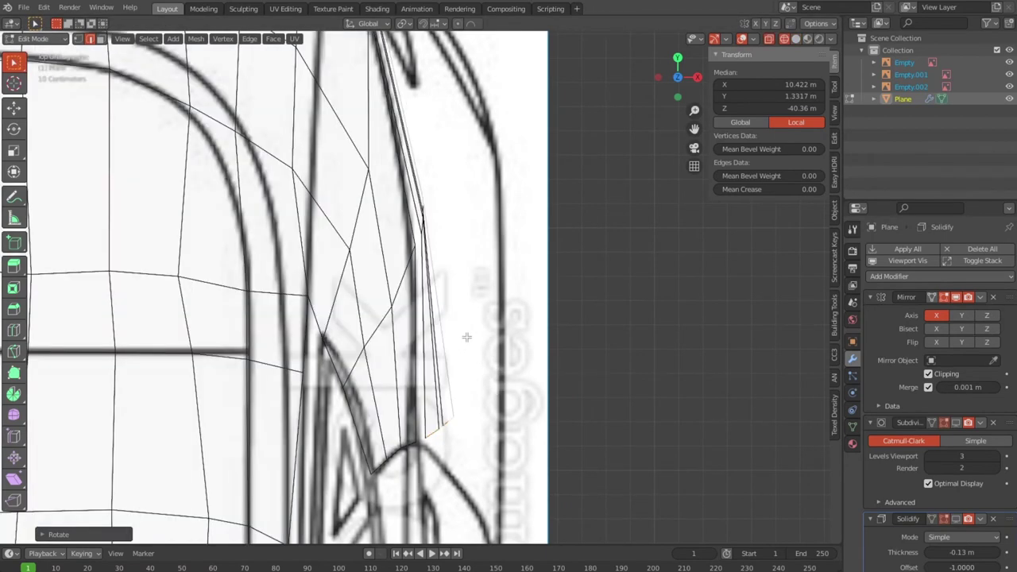
key(shift+z)
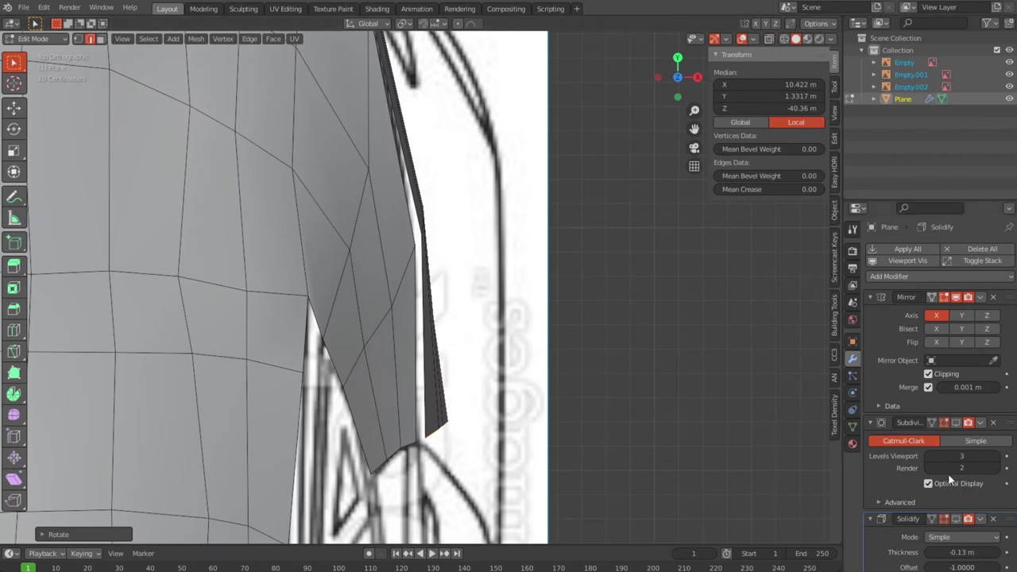
scroll(966, 419, down, 3)
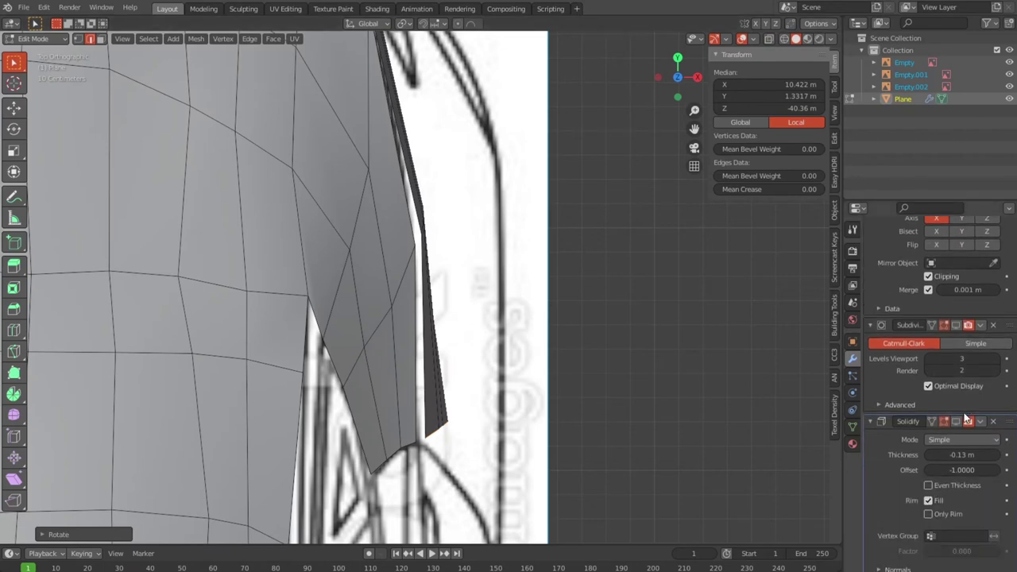
shift+middle_drag(413, 303, 417, 370)
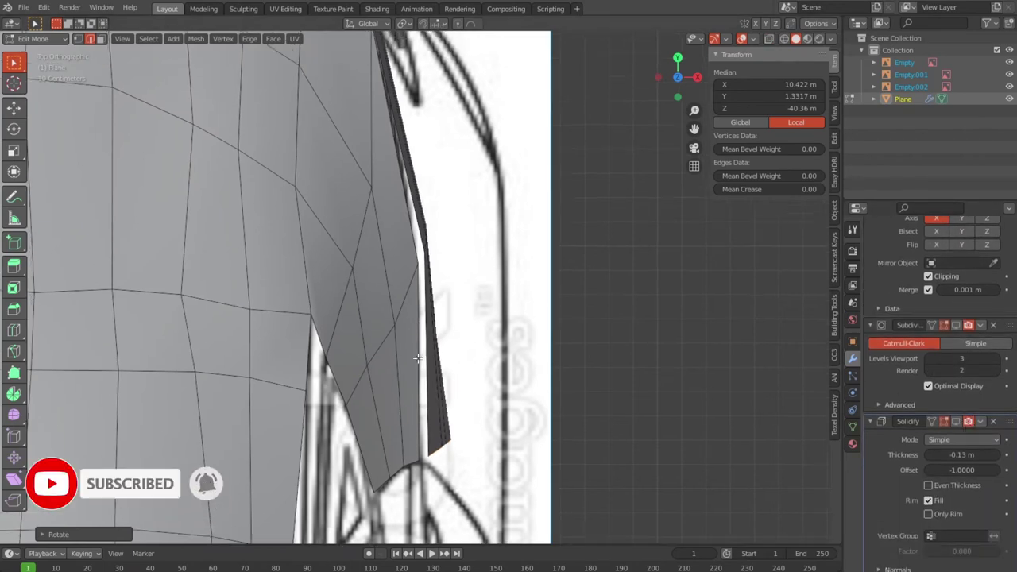
key(1)
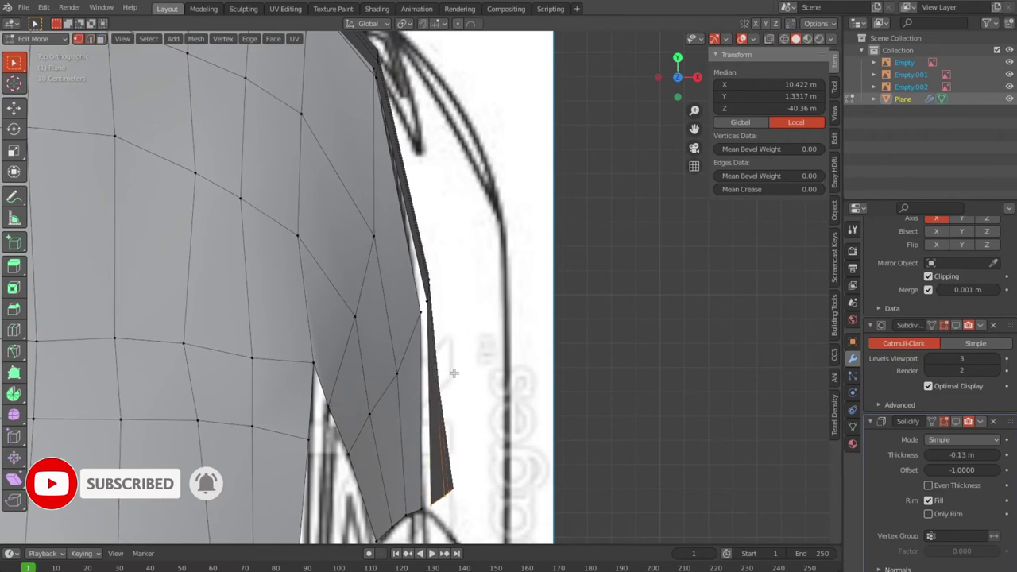
Move three strip vertices outward to widen it into a flange.
click(454, 489)
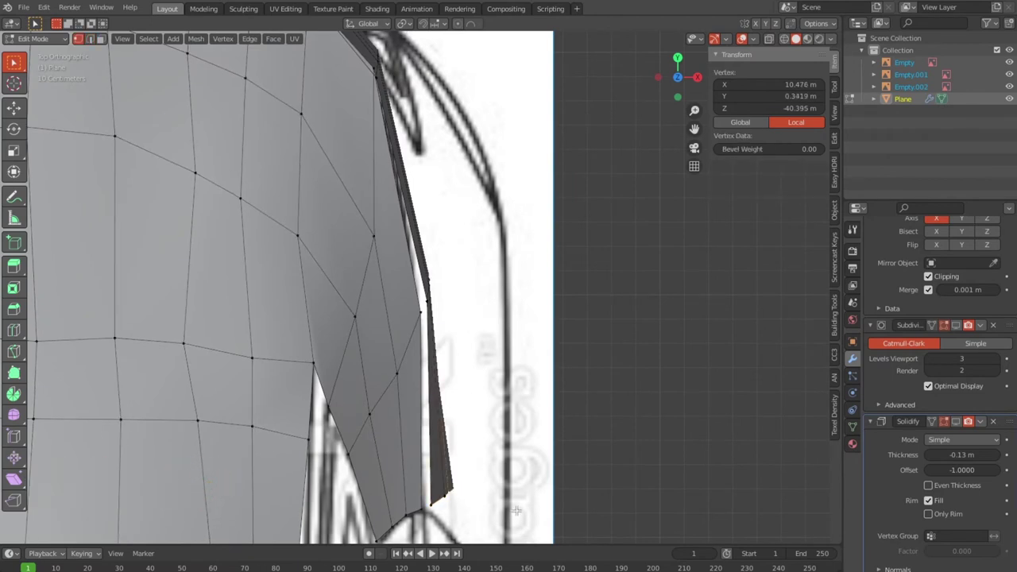
key(g)
click(579, 533)
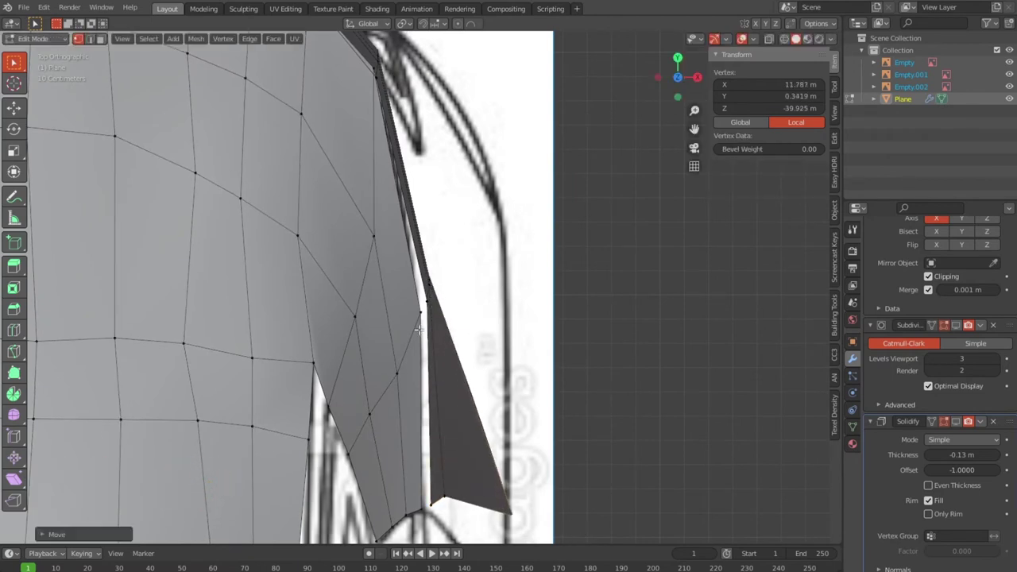
click(436, 280)
key(g)
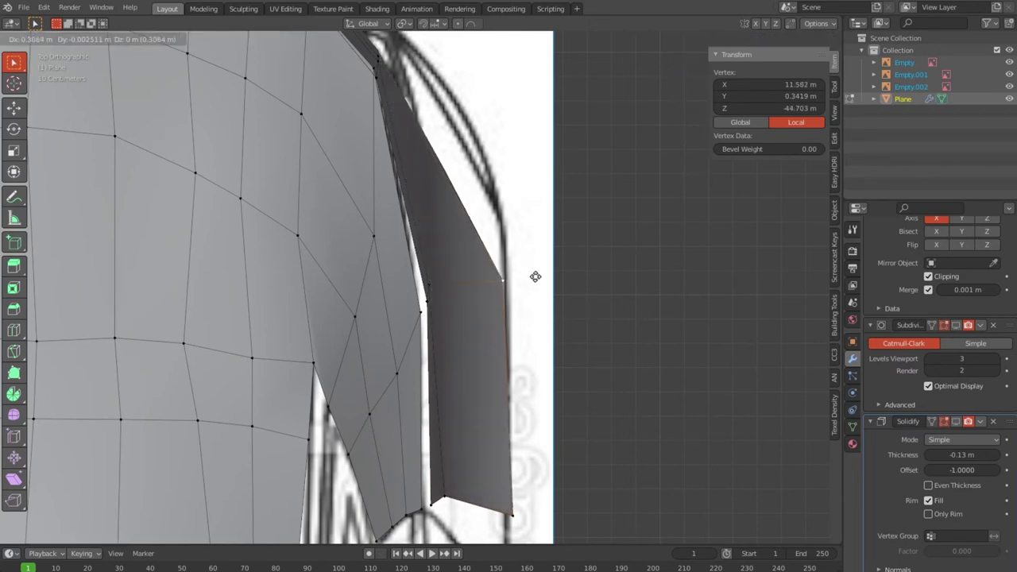
click(535, 275)
click(479, 282)
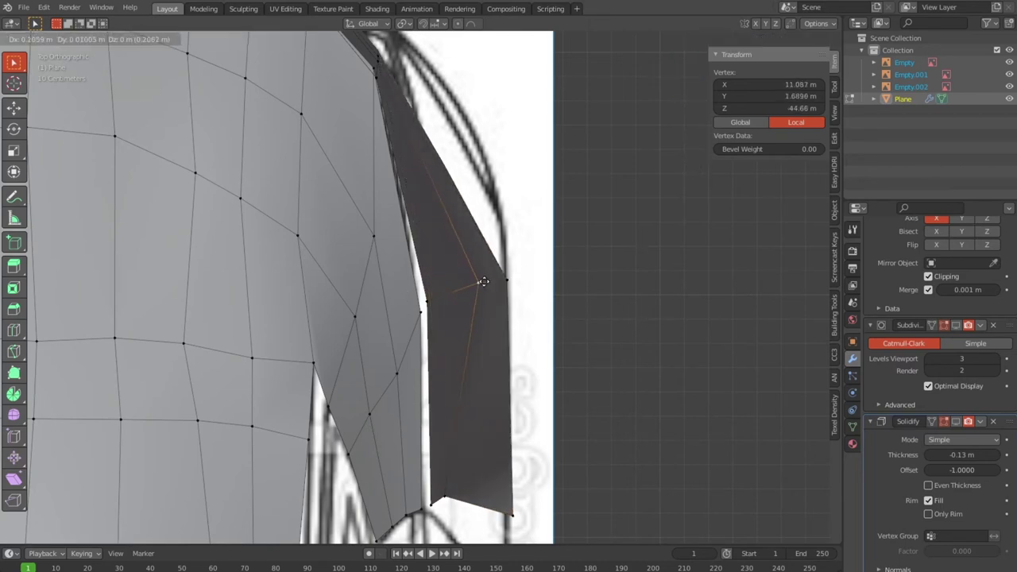
click(445, 506)
key(g)
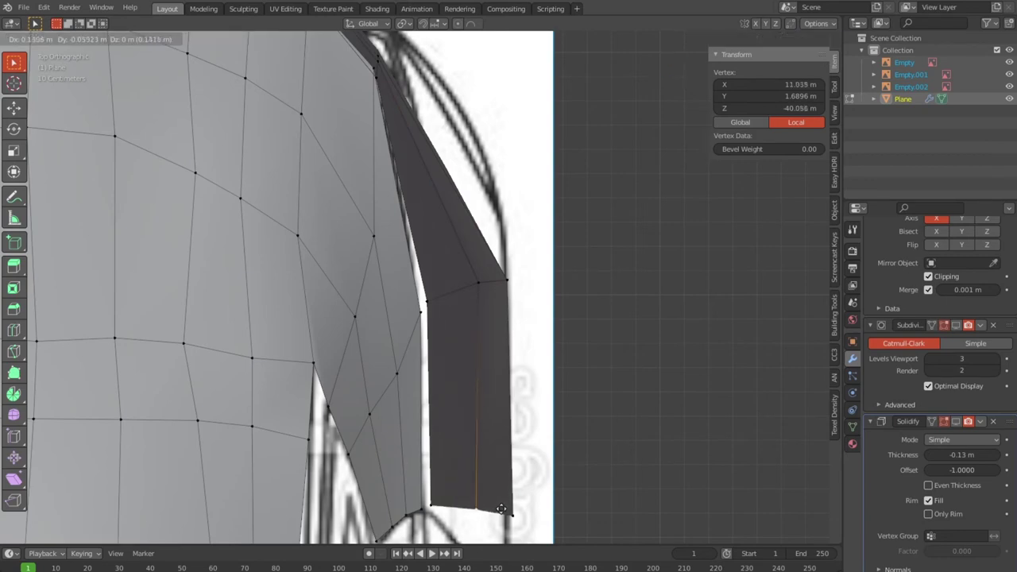
click(502, 509)
In top view, shift a curved-rim vertex and a vertex pair onto the reference curve.
key(KP_7)
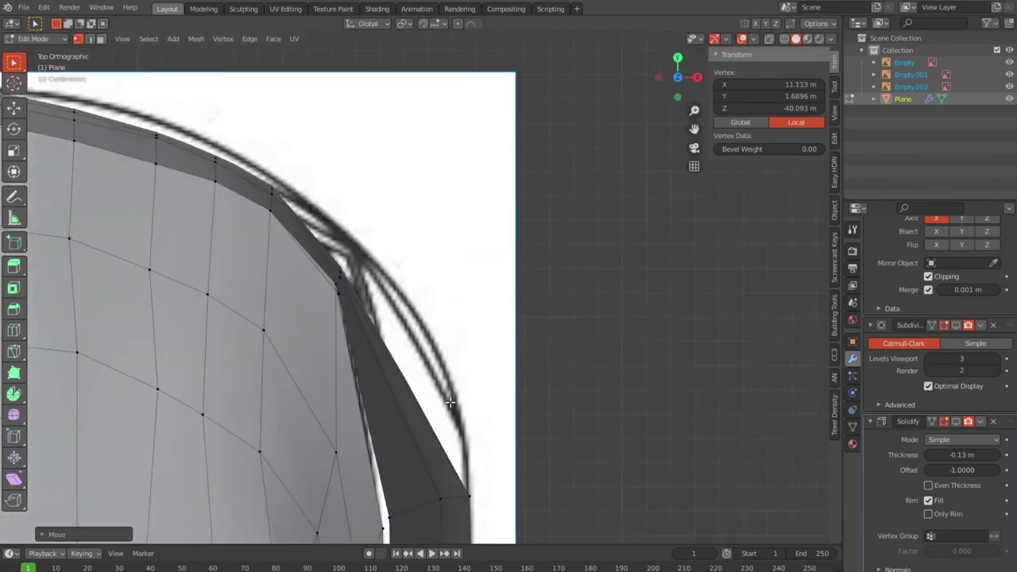
scroll(355, 353, up, 3)
click(309, 263)
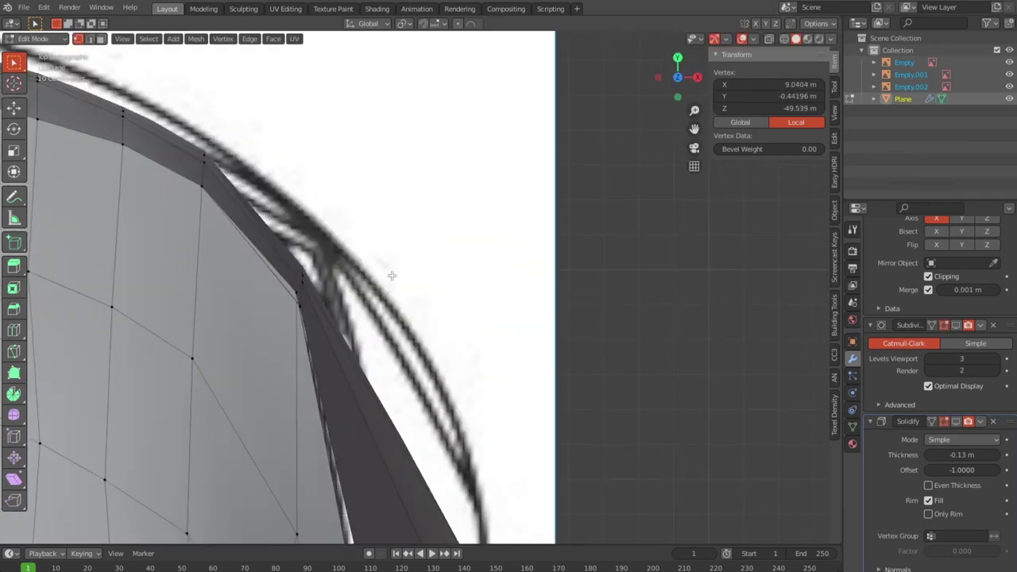
key(g)
key(Escape)
key(g)
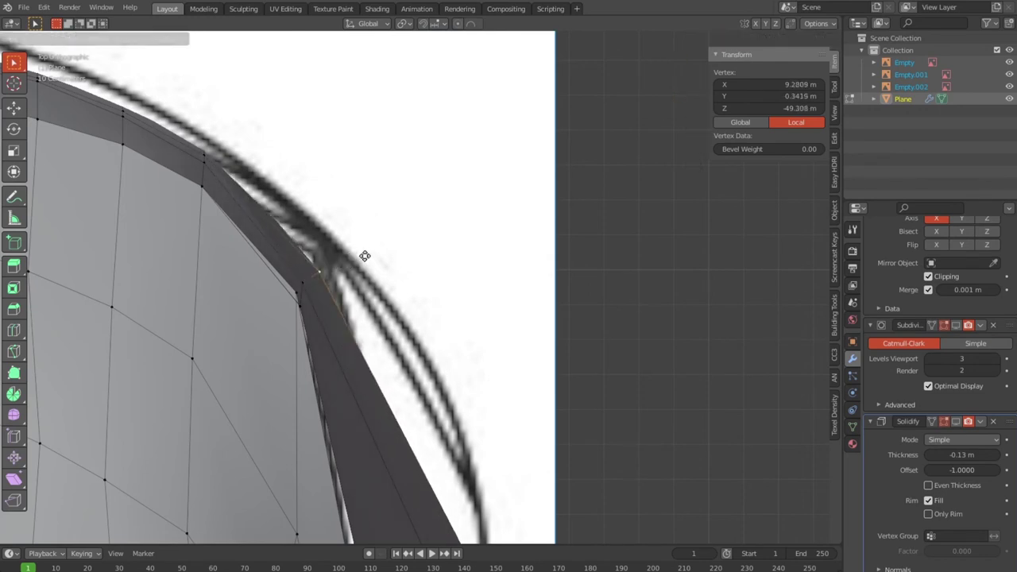
click(325, 264)
shift+click(295, 288)
key(g)
click(324, 259)
Nudge the rim's outer and inner corner vertices onto the reference curve.
click(324, 260)
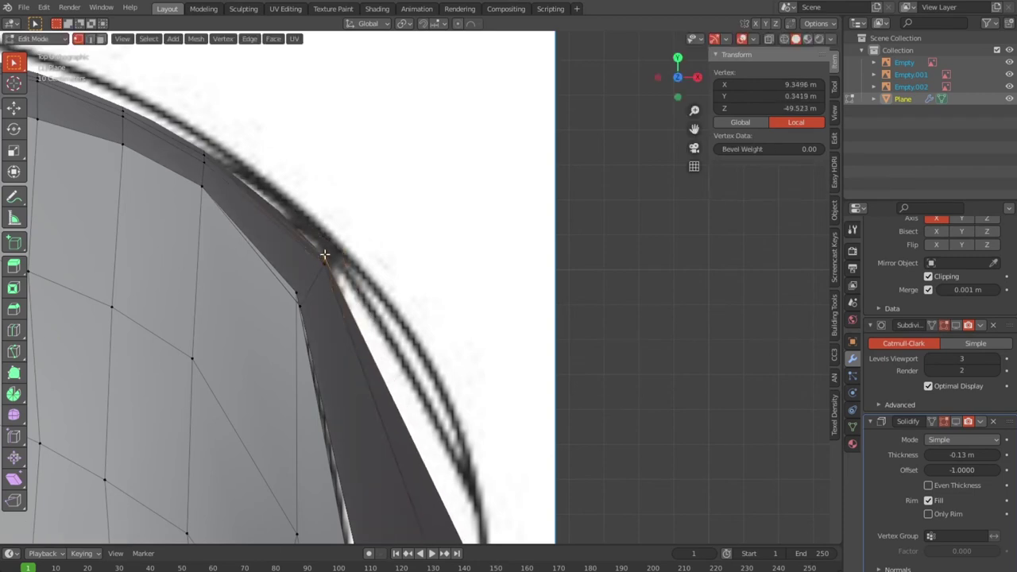
key(g)
click(337, 247)
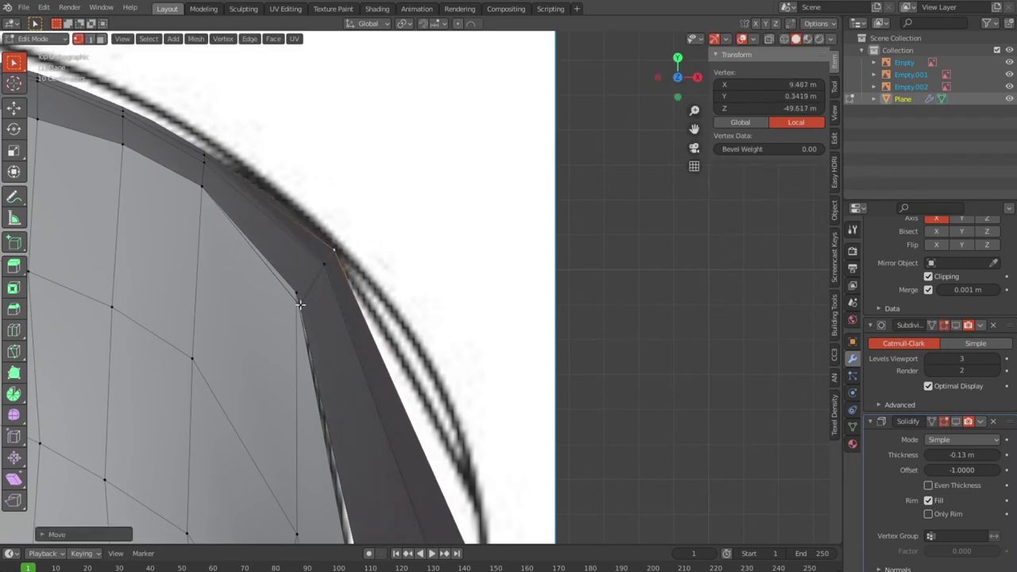
click(298, 294)
key(g)
click(310, 289)
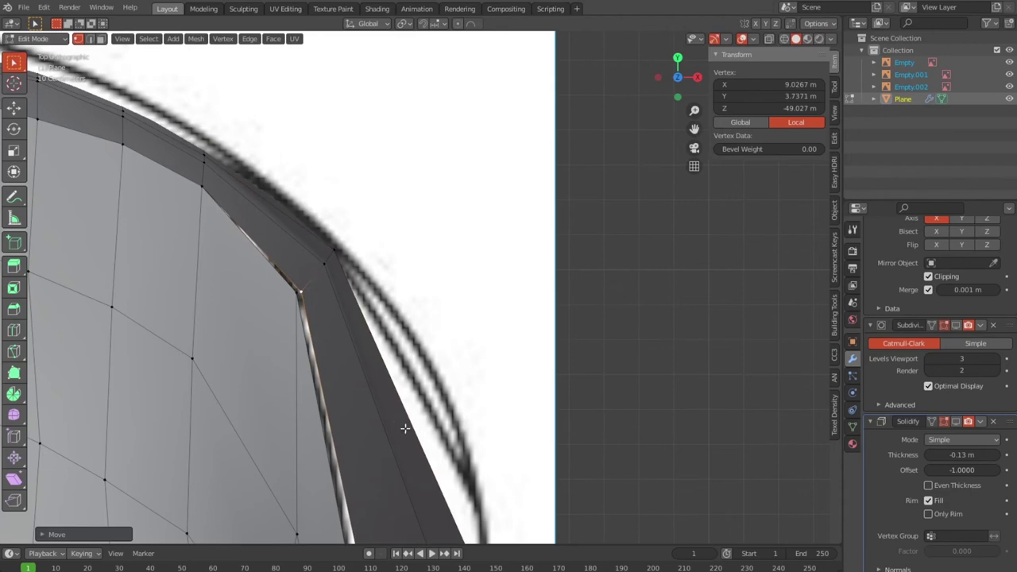
scroll(409, 431, up, 3)
scroll(409, 431, up, 2)
shift+middle_drag(431, 374, 414, 290)
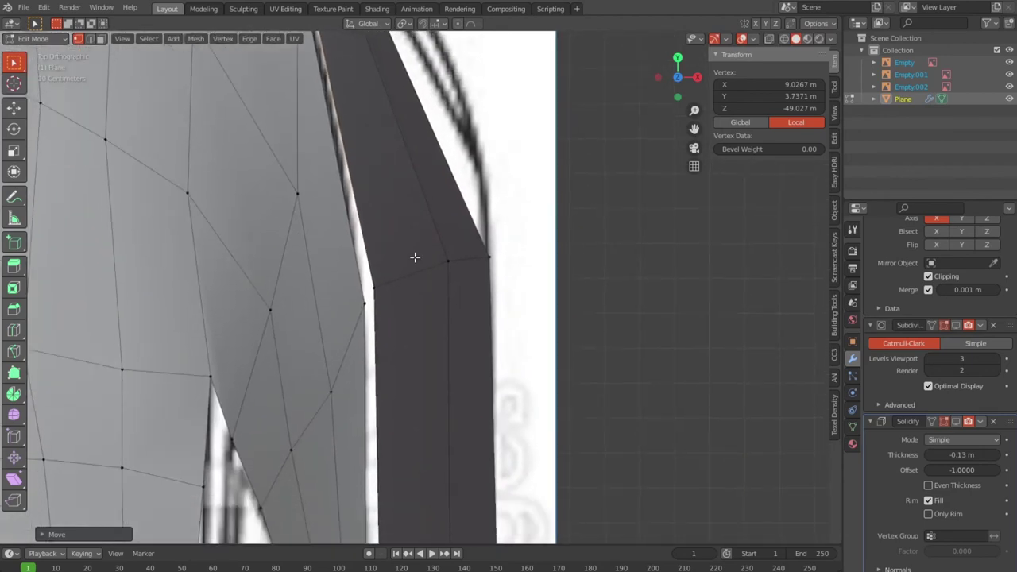
shift+scroll(421, 318, down, 5)
In side view, merge the quarter panel's top-left corner vertices at their centre.
key(KP_3)
scroll(453, 296, down, 4)
scroll(471, 291, down, 2)
scroll(489, 291, up, 3)
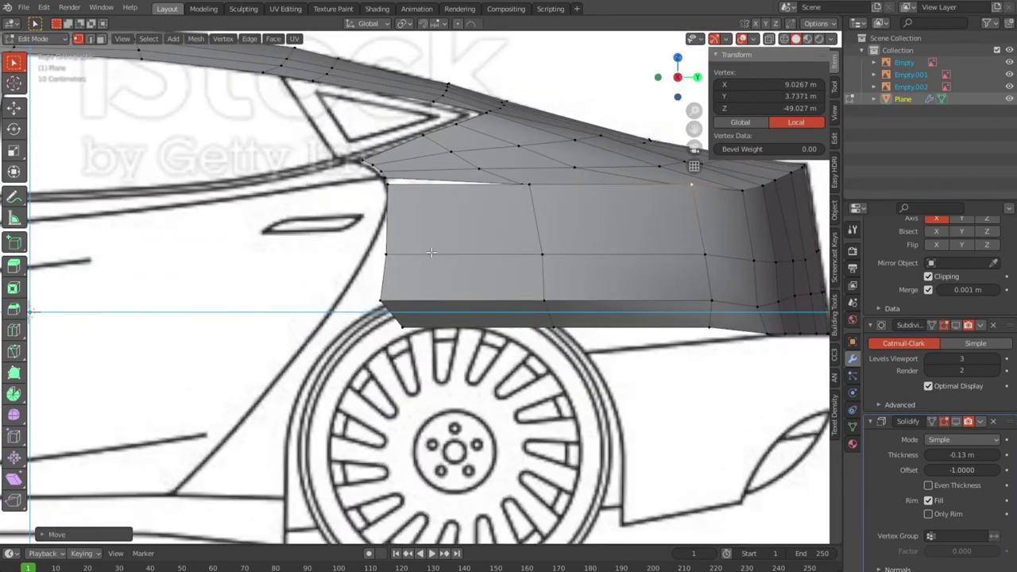
scroll(429, 238, up, 1)
scroll(393, 191, up, 3)
scroll(384, 314, up, 2)
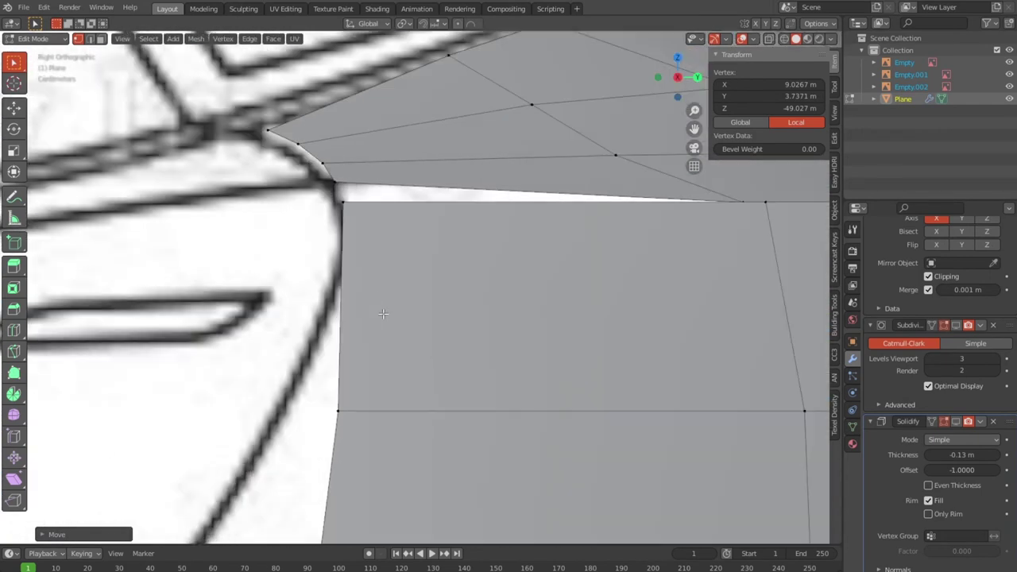
drag(358, 213, 326, 176)
key(m)
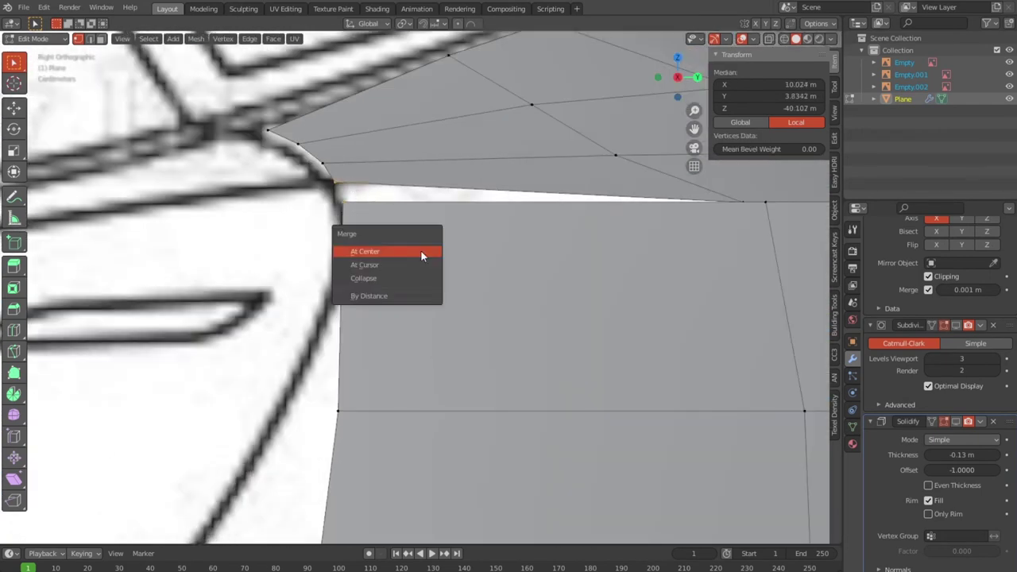
click(422, 252)
Move the panel's left and lower-left vertices onto the reference curve toward the wheel arch.
scroll(413, 318, down, 2)
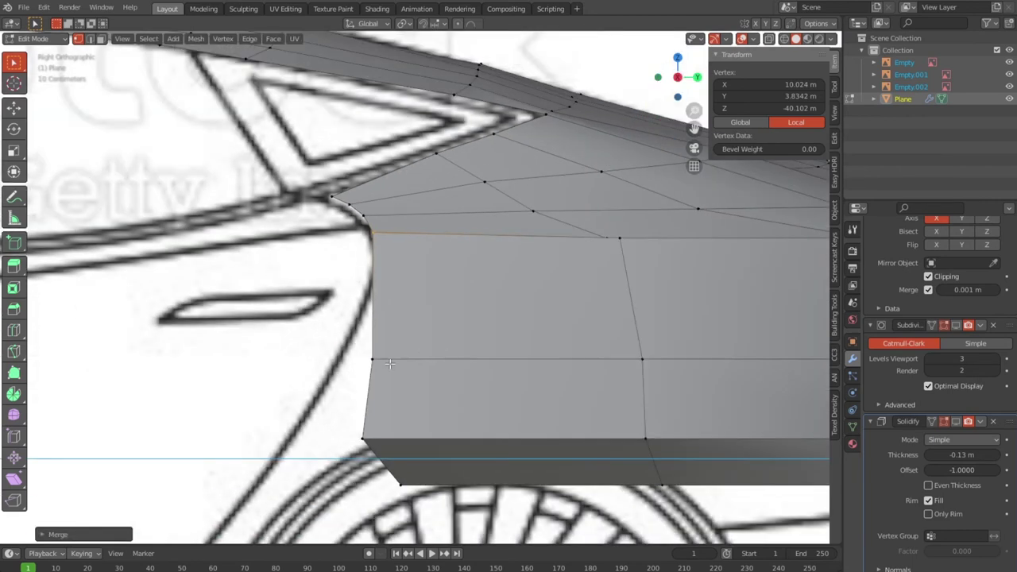
key(g)
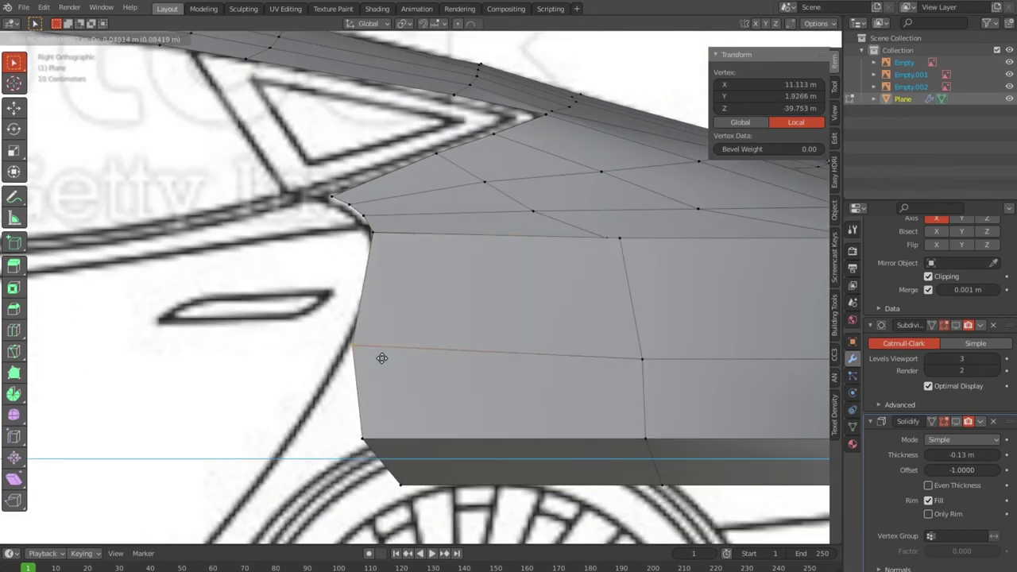
click(381, 357)
click(382, 447)
key(g)
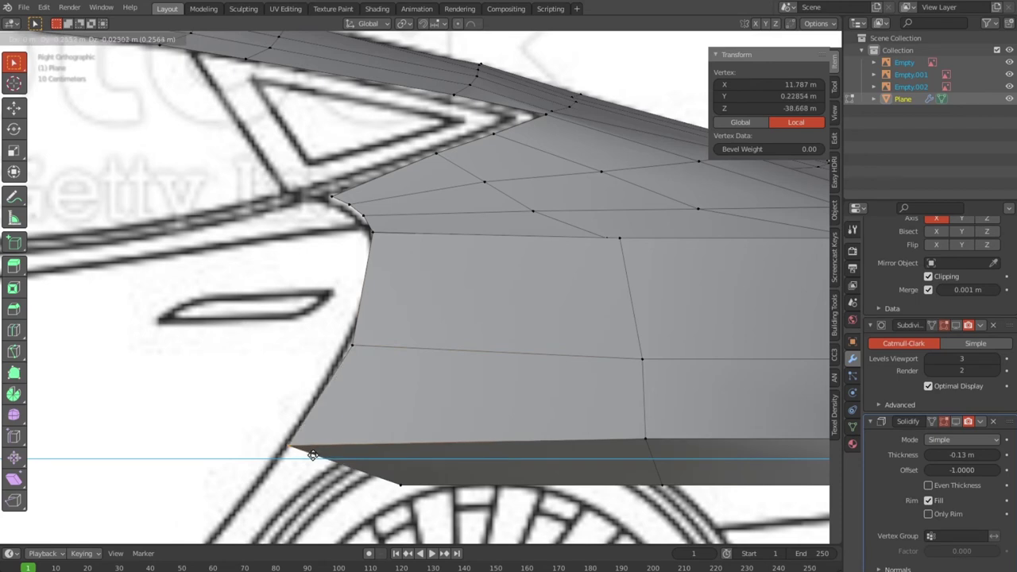
click(308, 457)
key(g)
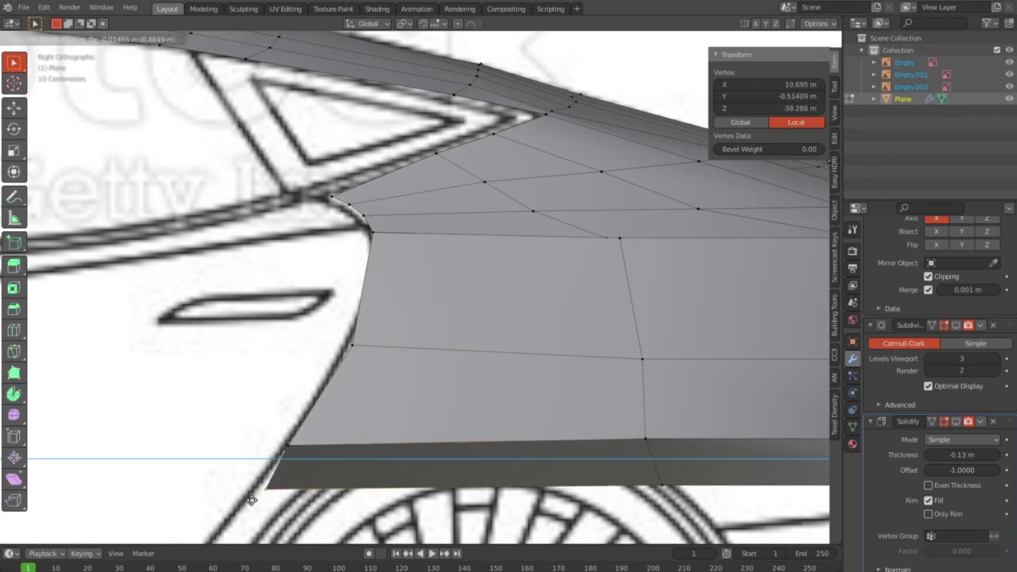
click(250, 500)
scroll(366, 437, down, 3)
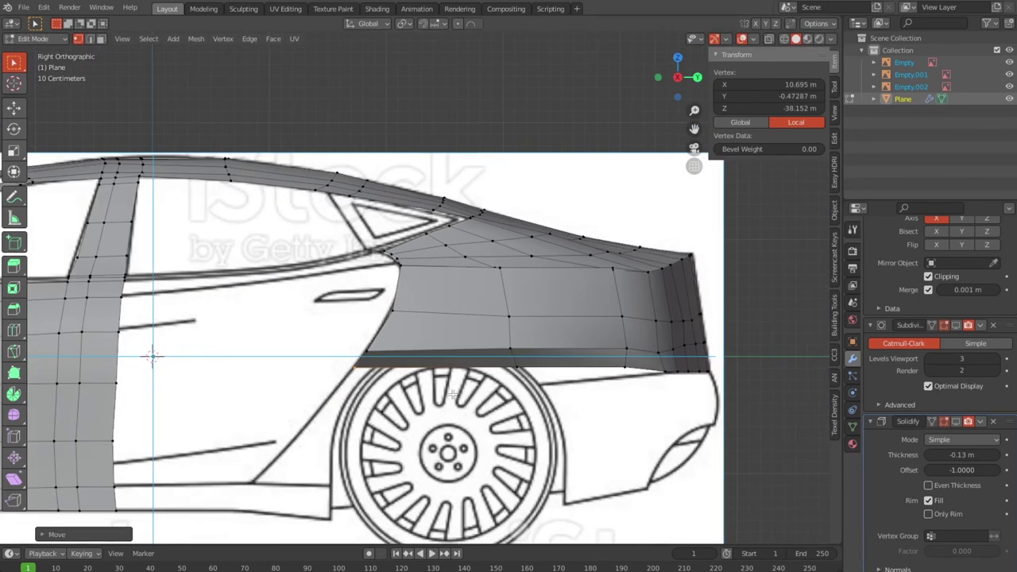
scroll(452, 394, up, 1)
Raise the lower-edge vertices and align the side vertices with the reference line.
shift+middle_drag(515, 383, 453, 376)
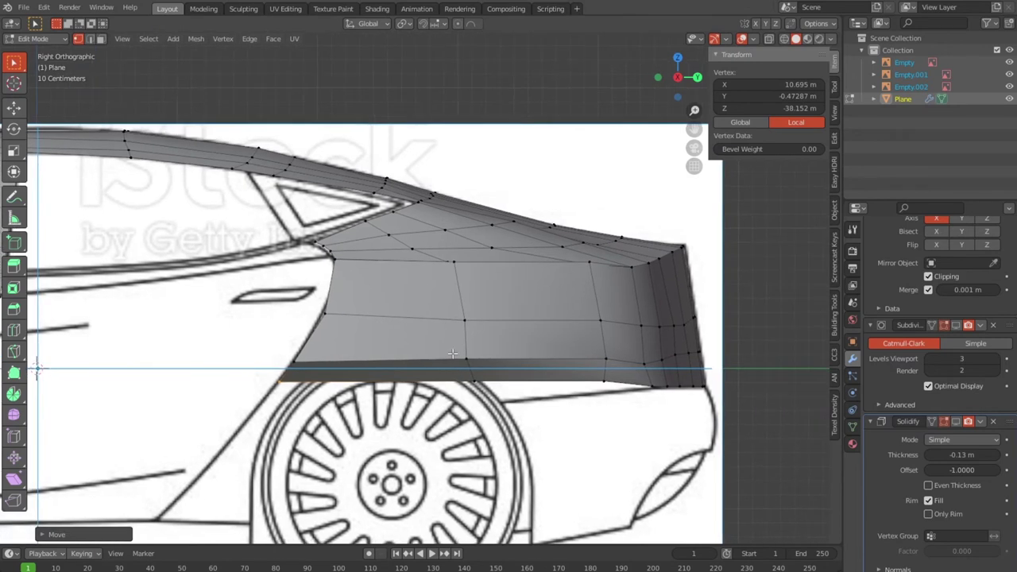
click(467, 362)
key(g)
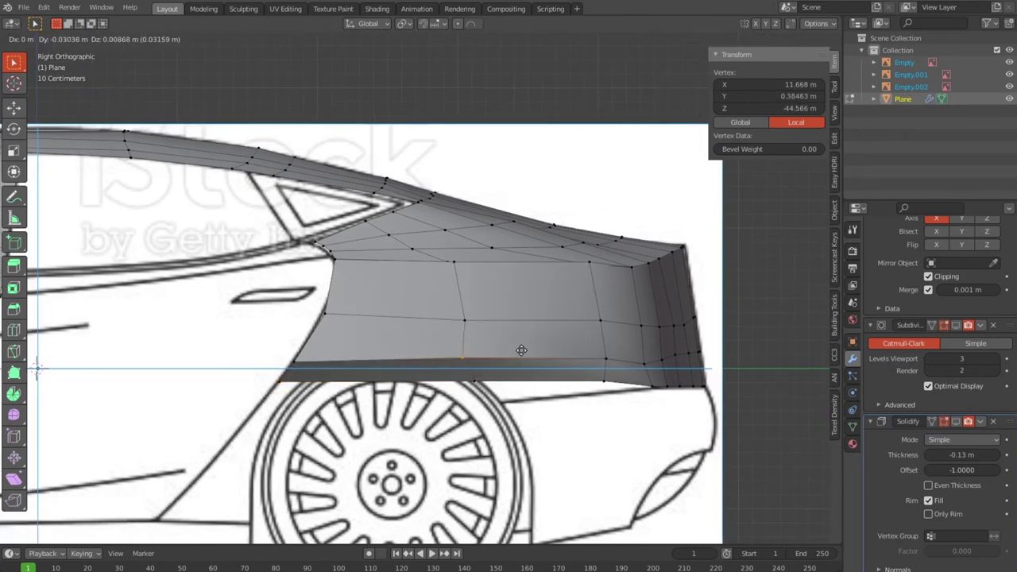
click(515, 337)
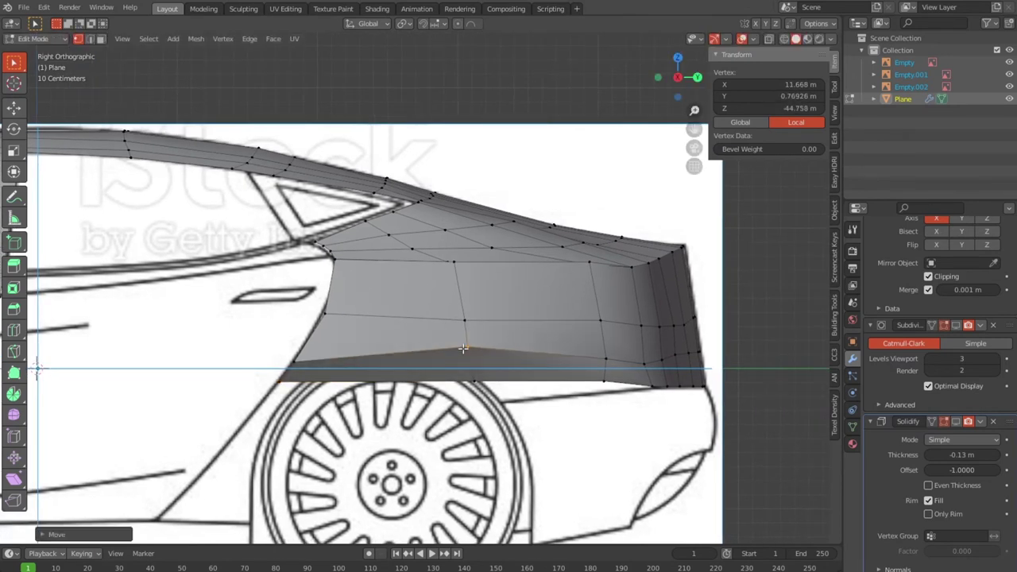
key(g)
click(317, 345)
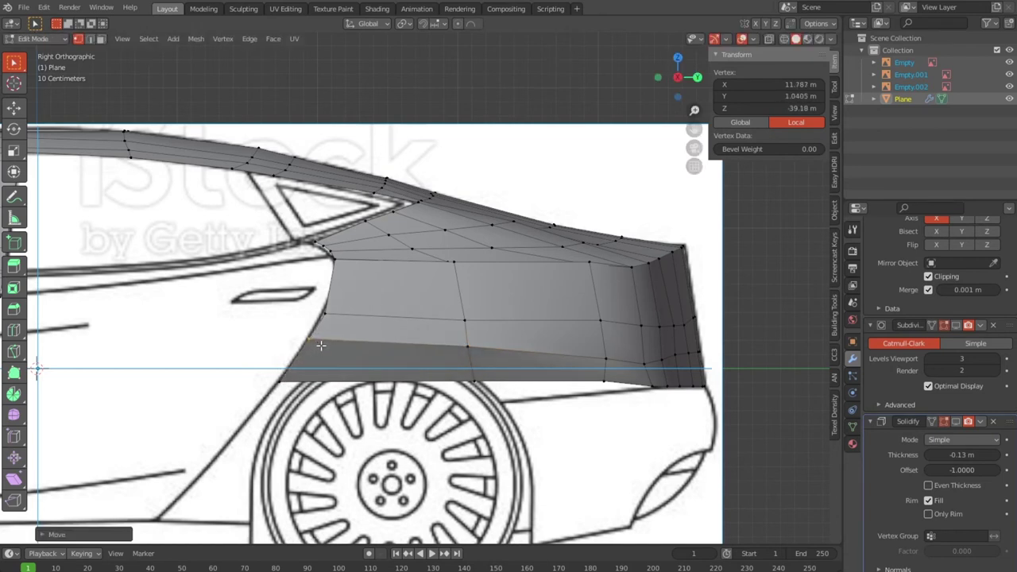
click(324, 313)
key(g)
click(341, 300)
click(331, 259)
key(g)
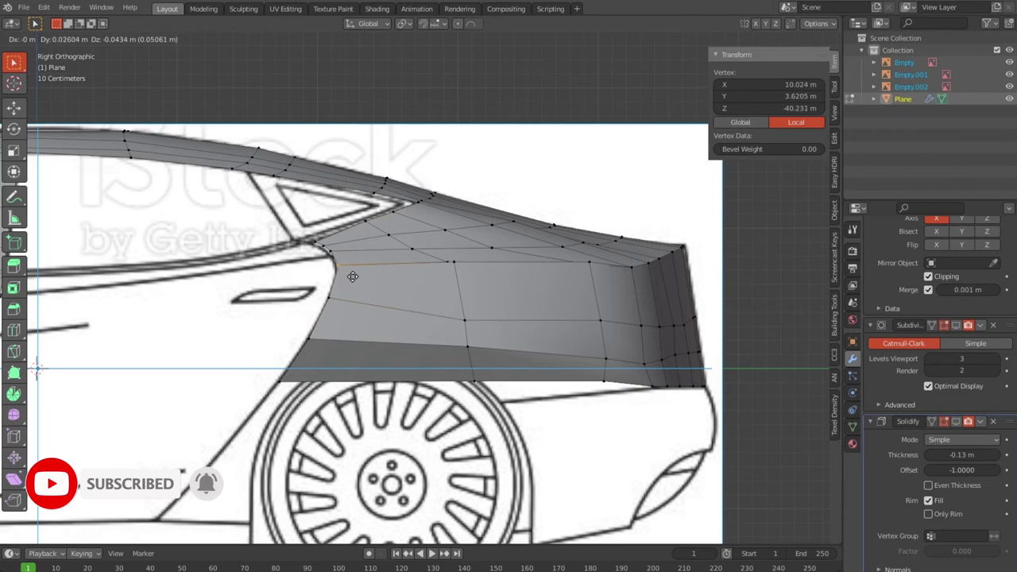
click(411, 276)
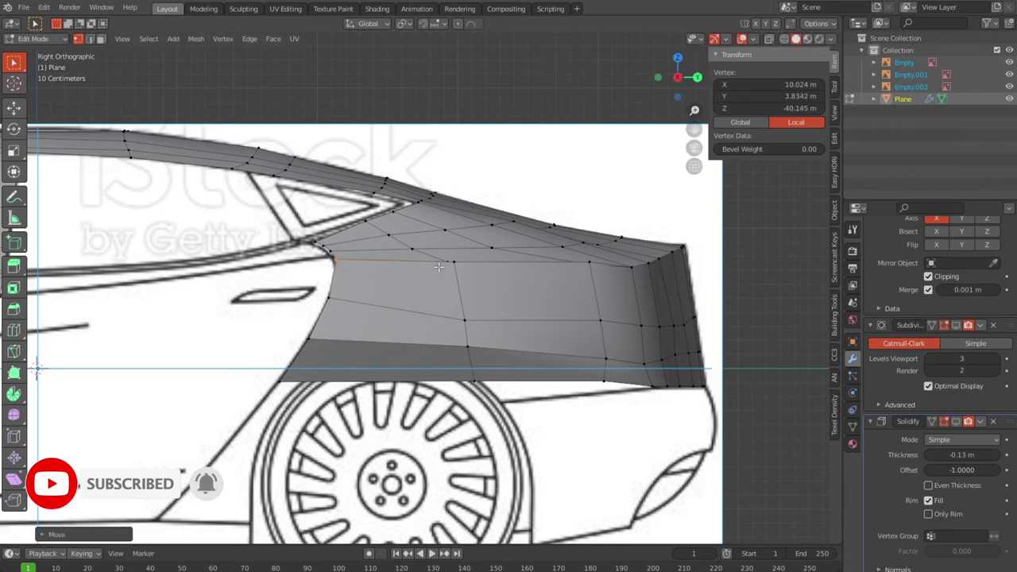
Align an upper panel-line vertex, then merge it with its neighbour at center.
click(455, 263)
key(g)
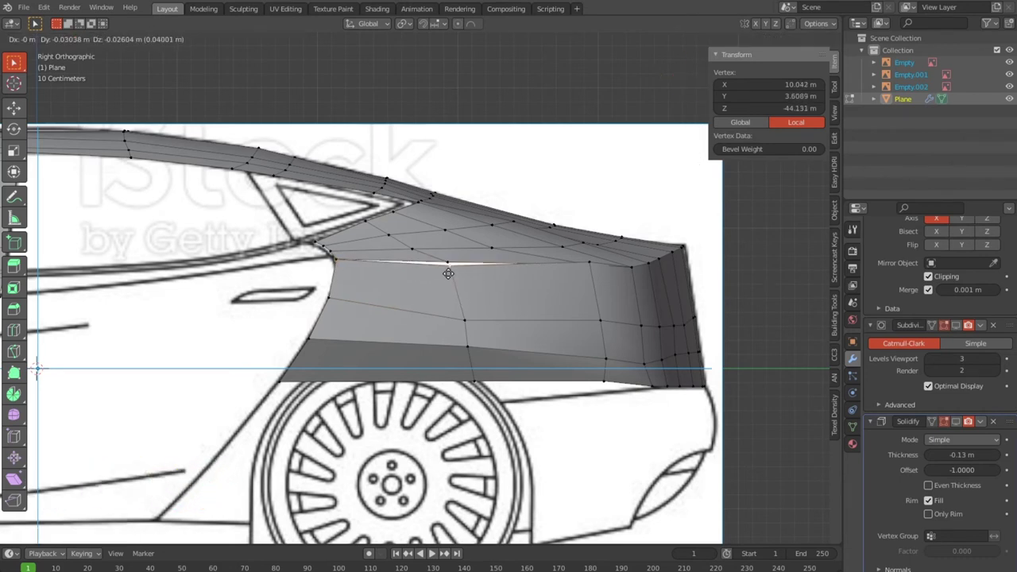
click(455, 273)
shift+click(439, 260)
key(m)
click(445, 262)
scroll(594, 274, up, 2)
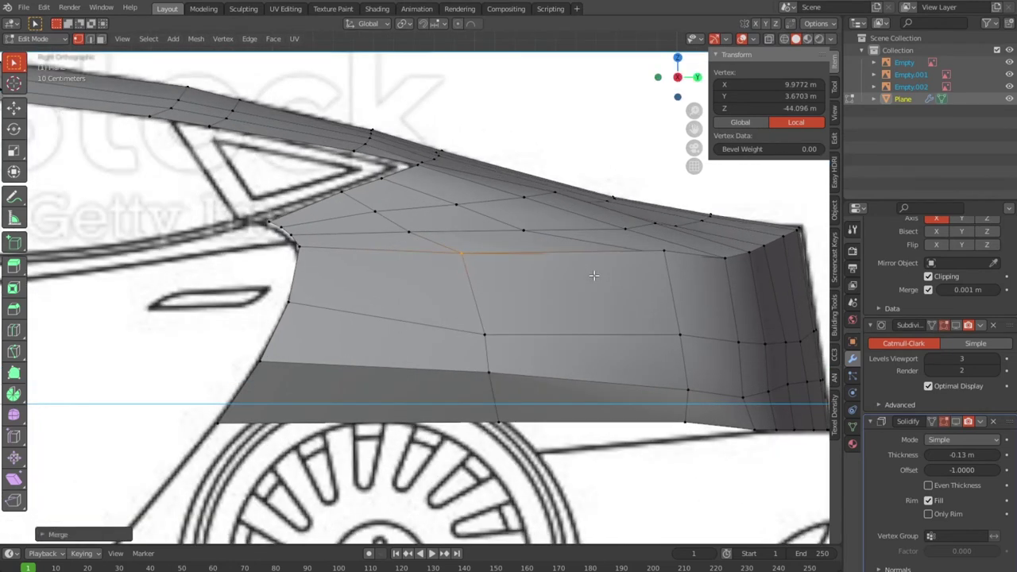
Switch to wireframe shading and merge two vertices near the tail light.
key(shift+z)
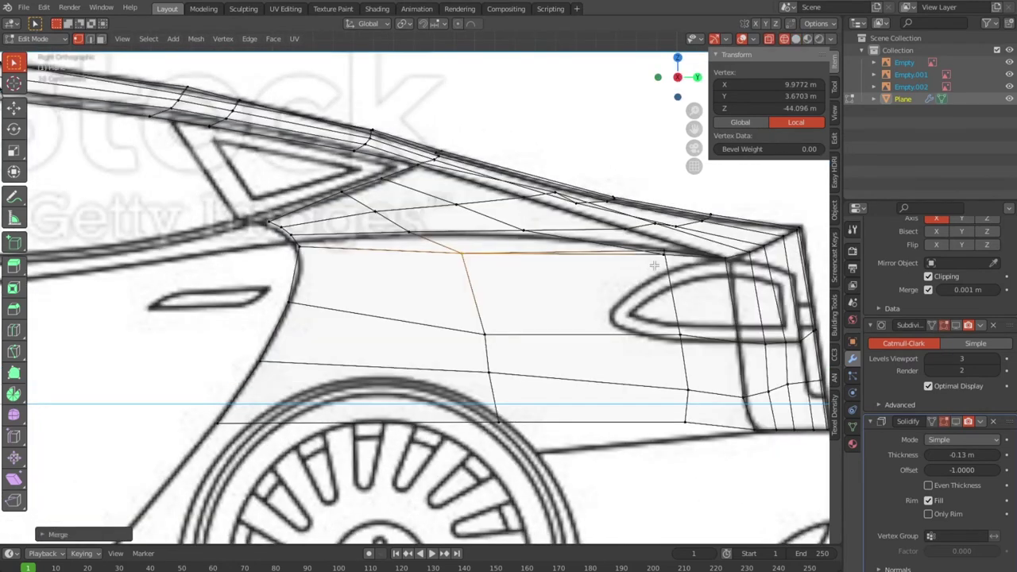
click(663, 251)
key(g)
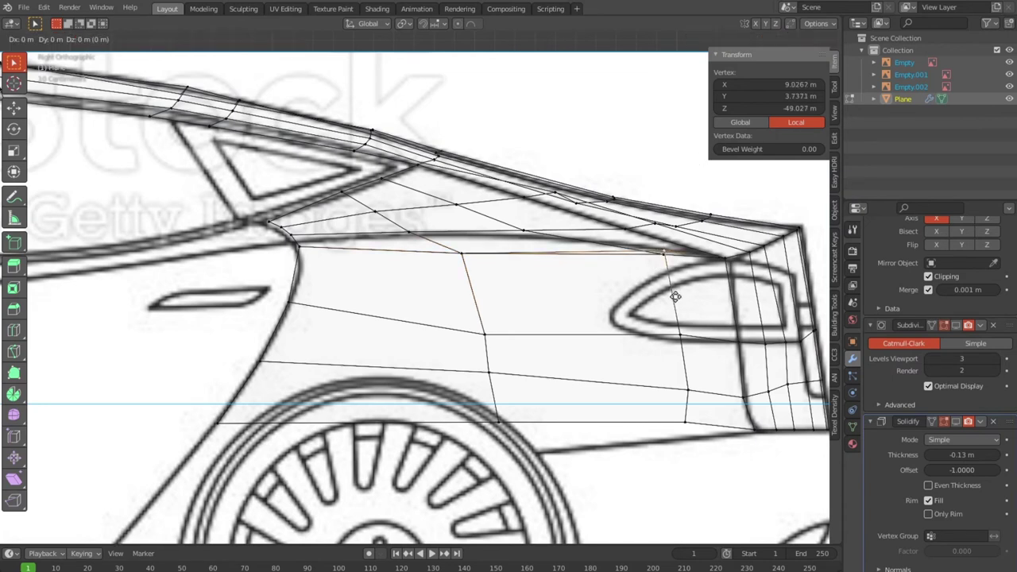
click(669, 272)
shift+click(677, 269)
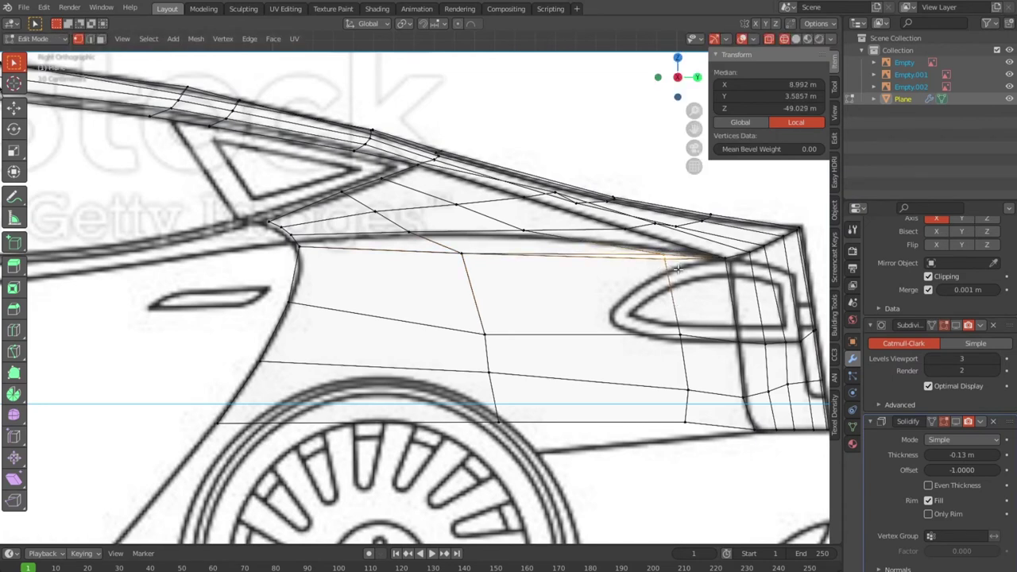
key(m)
click(678, 270)
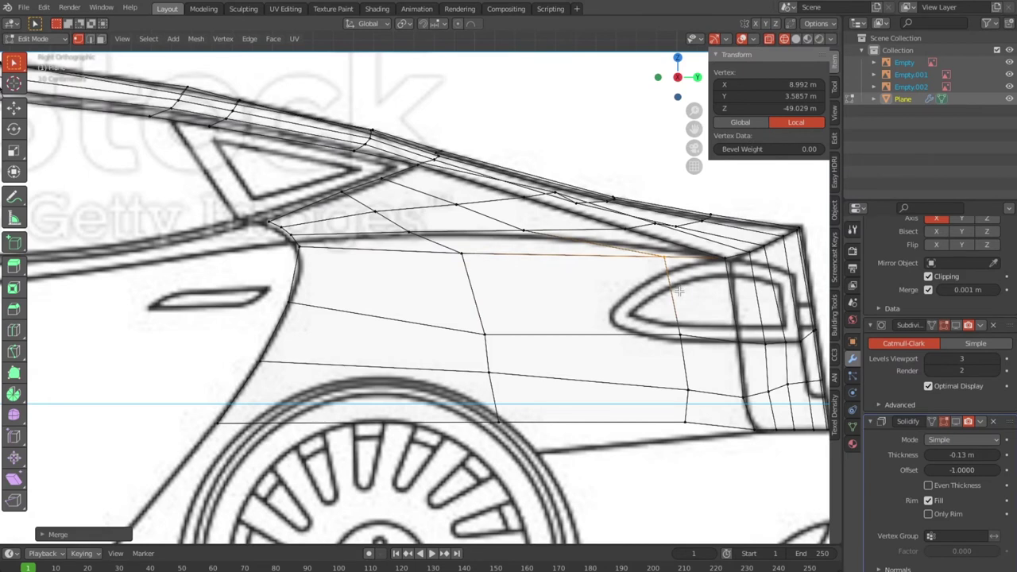
Place the tail light corner vertex on its outline and align vertices on the shoulder line.
click(716, 260)
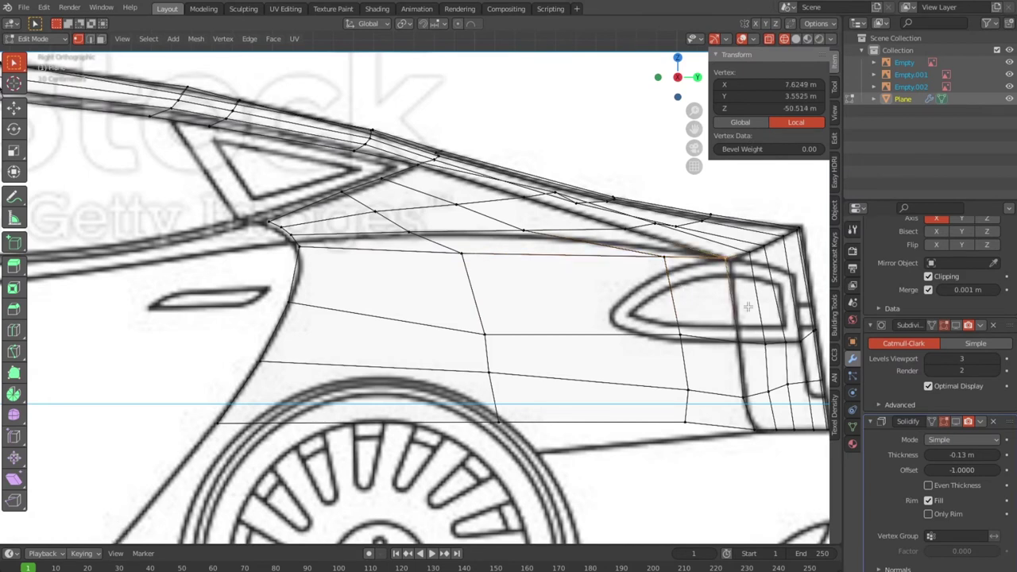
key(g)
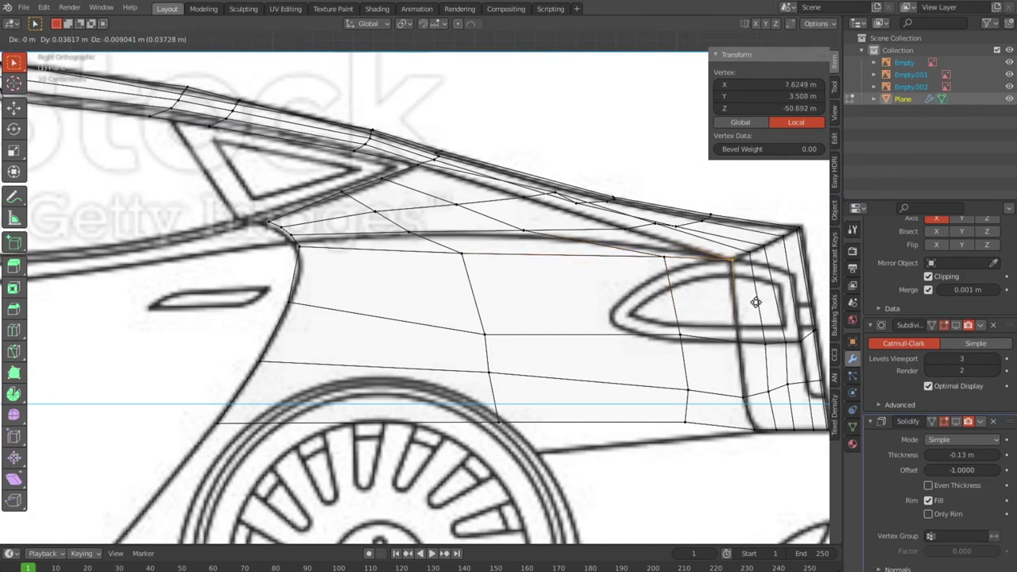
click(755, 302)
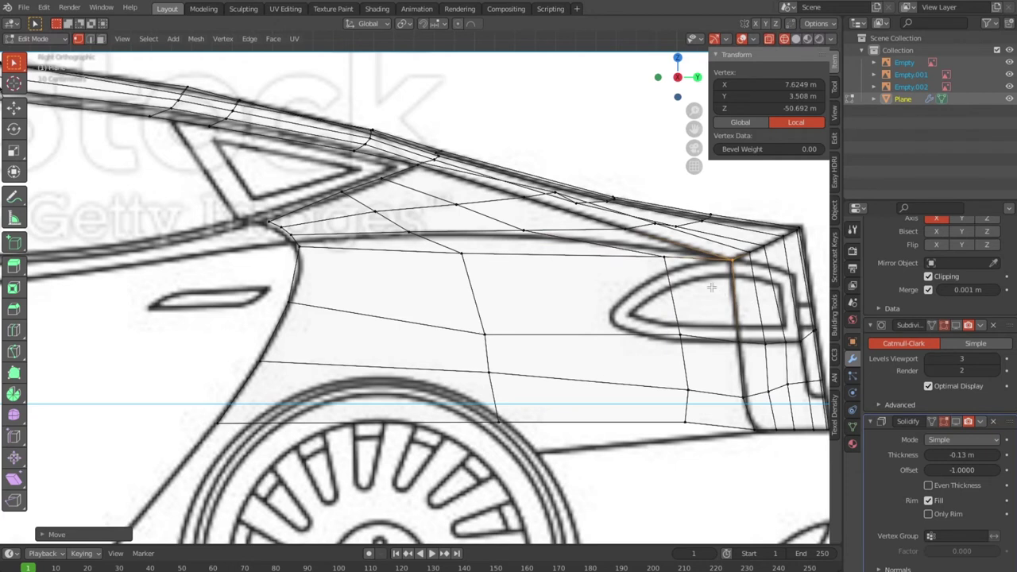
click(531, 230)
key(g)
click(542, 240)
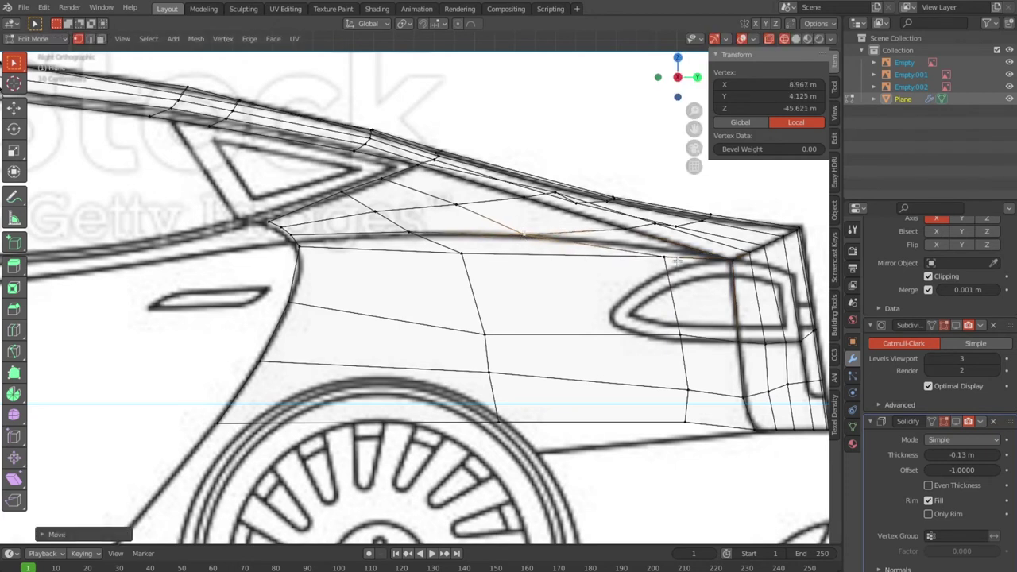
click(664, 255)
key(g)
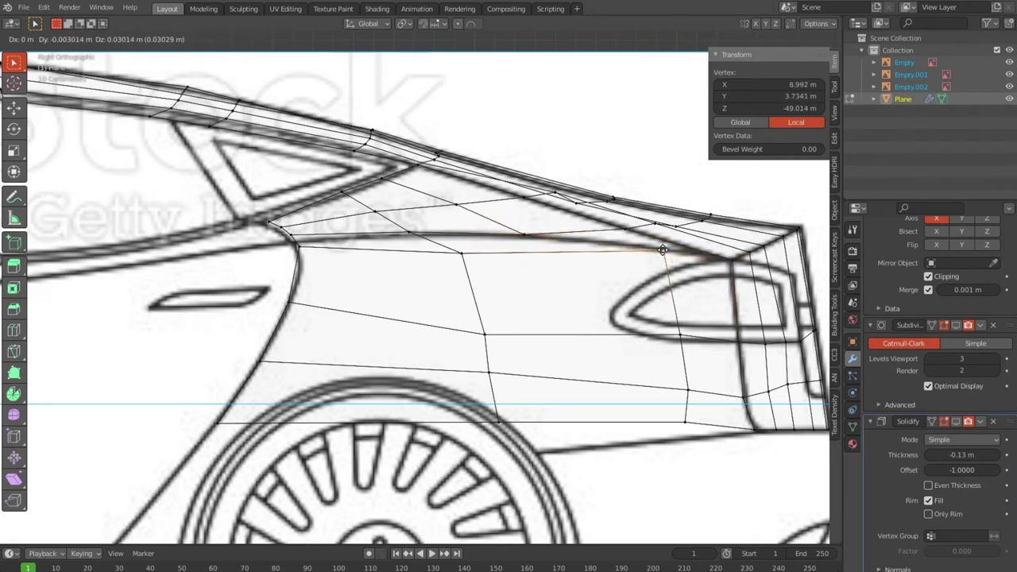
click(663, 249)
Nudge the shoulder-line vertex and panel front corner vertex onto the reference line.
click(411, 233)
key(g)
click(413, 240)
click(292, 237)
key(g)
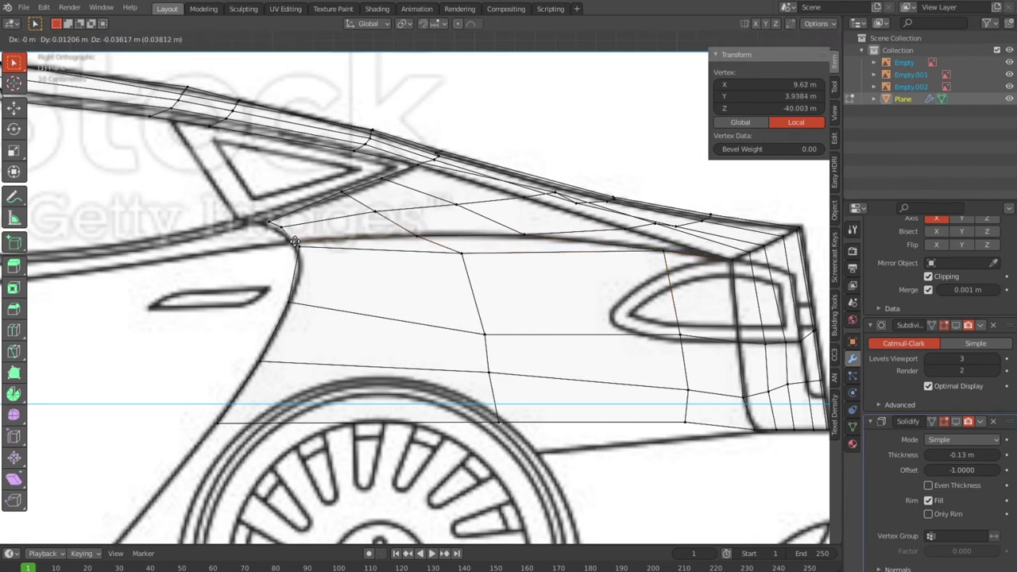
click(295, 242)
key(g)
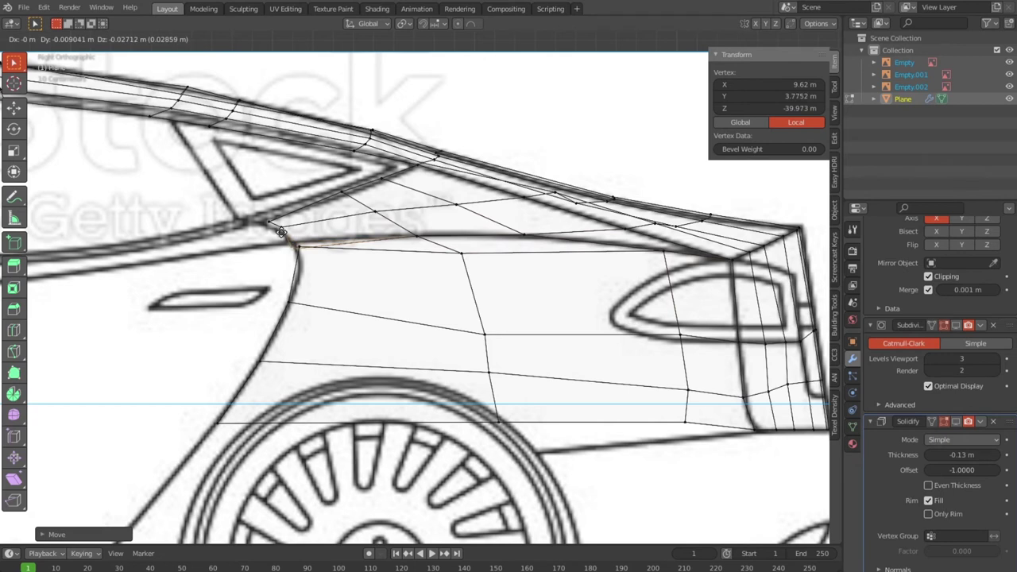
click(283, 224)
key(g)
click(273, 230)
key(g)
click(263, 222)
Raise a middle-row vertex and lower the vertex beneath the tail light.
click(486, 337)
key(g)
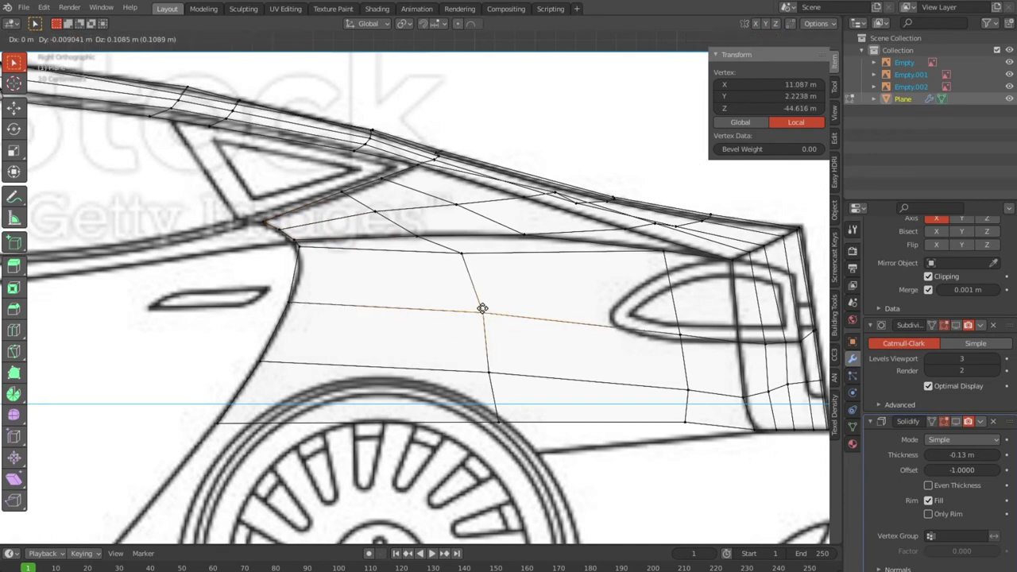
click(482, 313)
click(685, 334)
key(g)
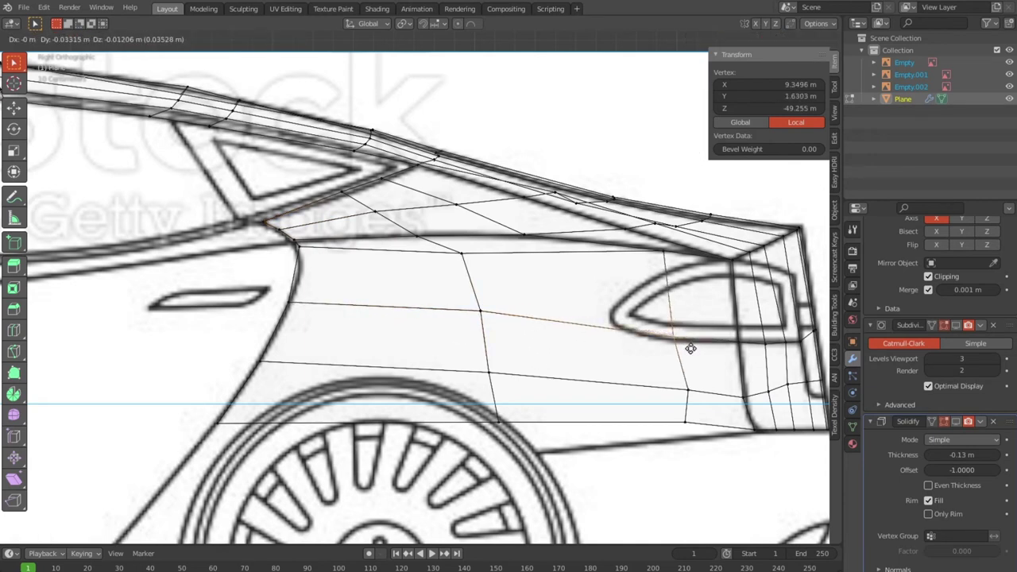
click(691, 352)
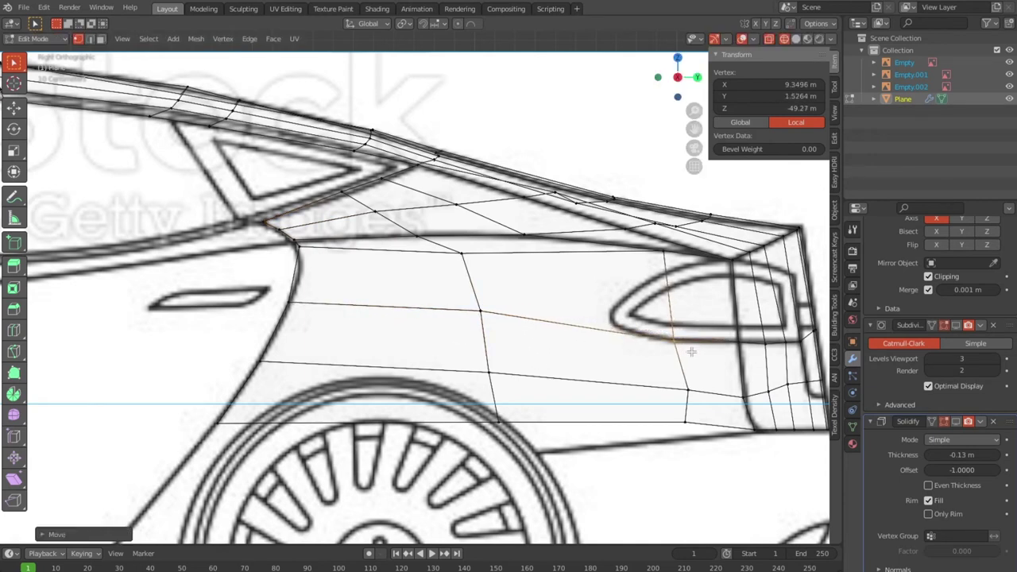
click(659, 247)
key(g)
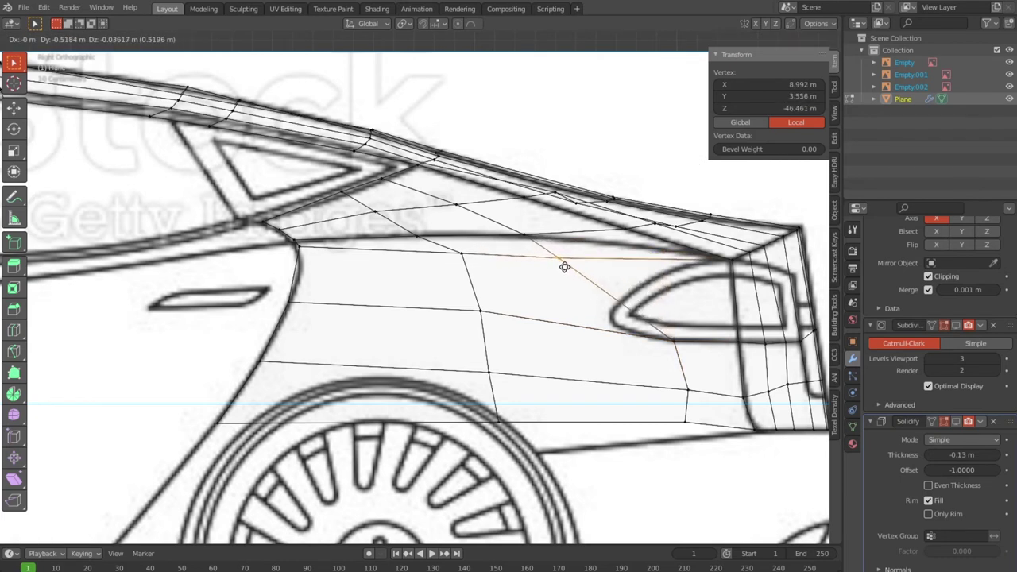
Reroute the upper vertex to redirect edge flow, and shift middle and lower vertices left.
click(565, 267)
key(g)
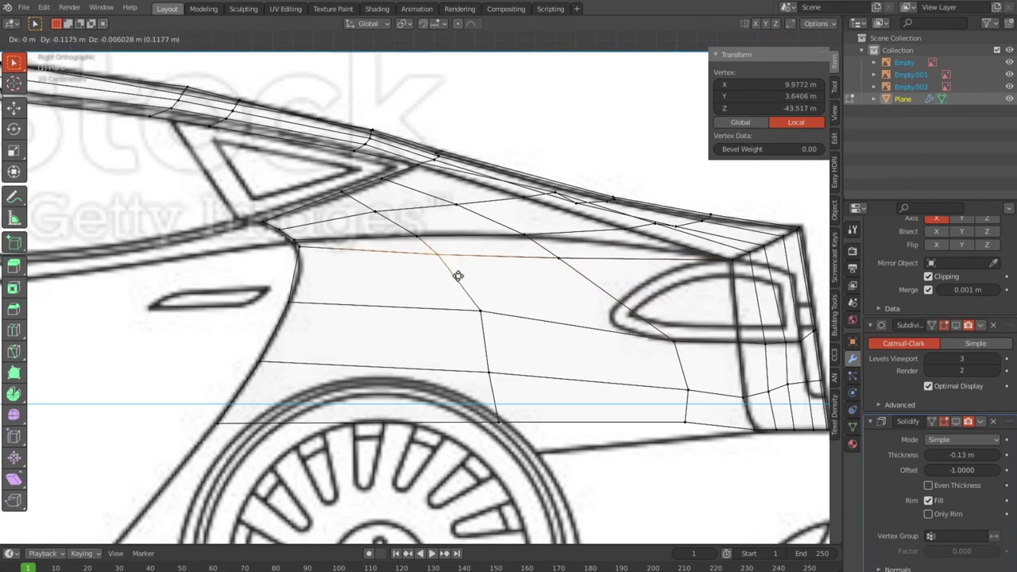
click(458, 272)
click(485, 320)
click(481, 314)
key(g)
click(463, 324)
click(484, 370)
key(g)
click(498, 385)
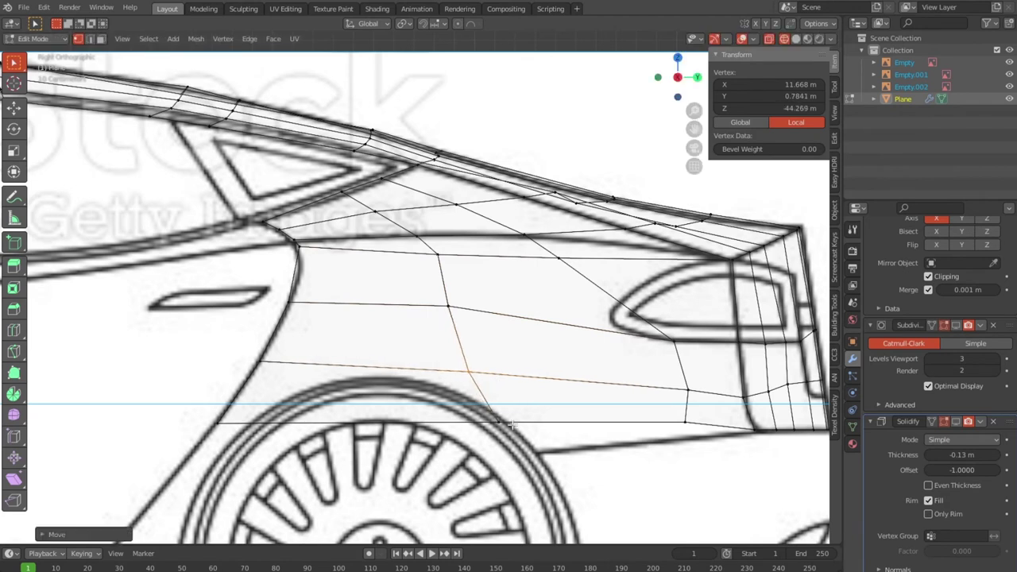
Pull the bottom-edge vertices down toward the arch and settle a vertex under the tail light.
drag(479, 407, 512, 430)
key(g)
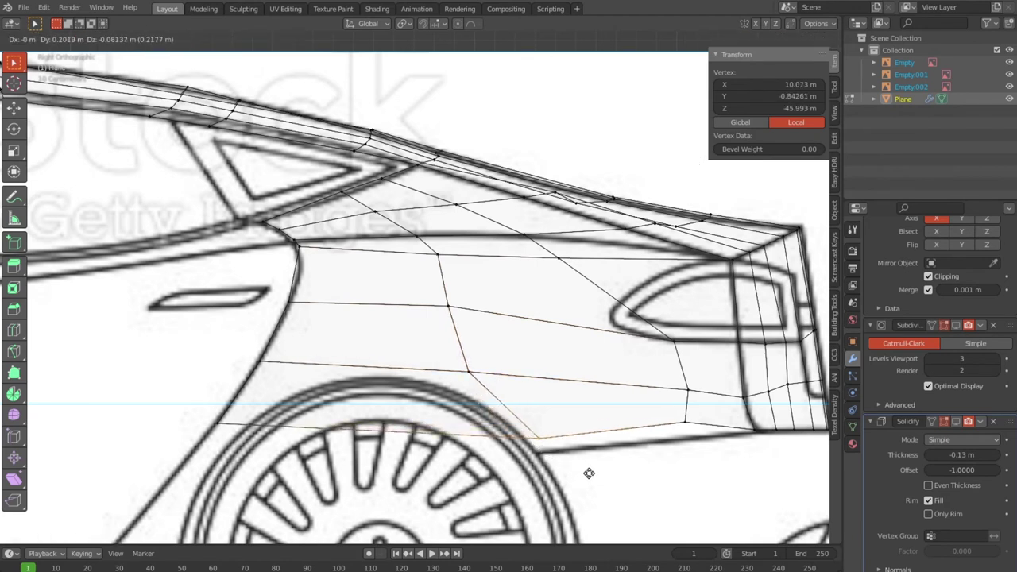
click(640, 453)
drag(670, 412, 697, 430)
key(g)
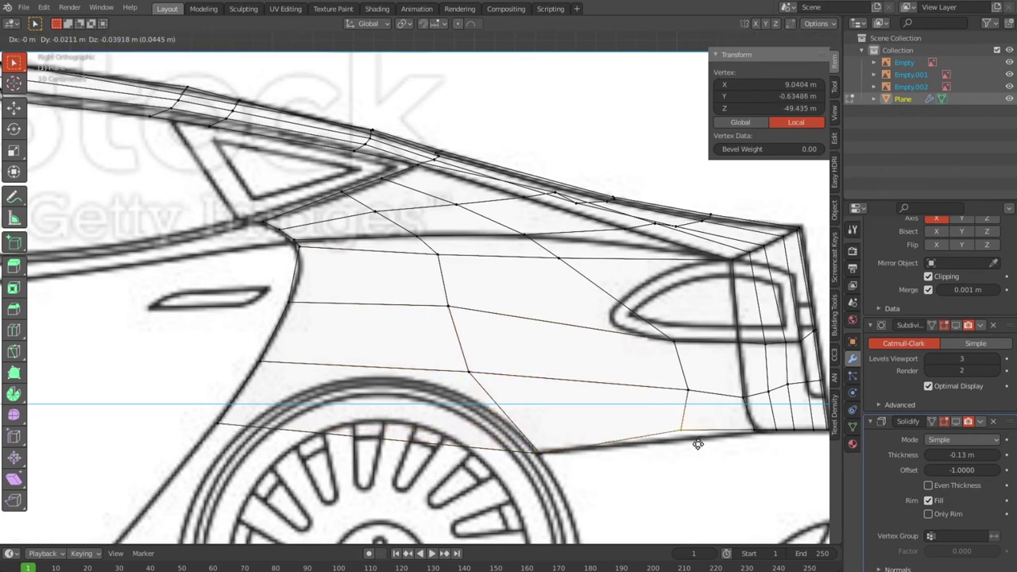
click(697, 447)
key(g)
key(g)
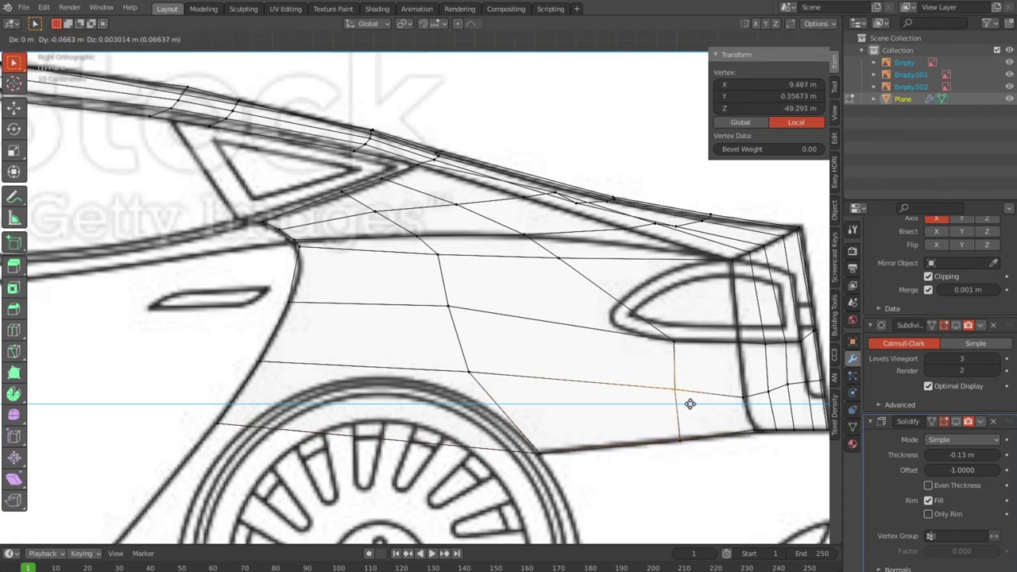
click(689, 404)
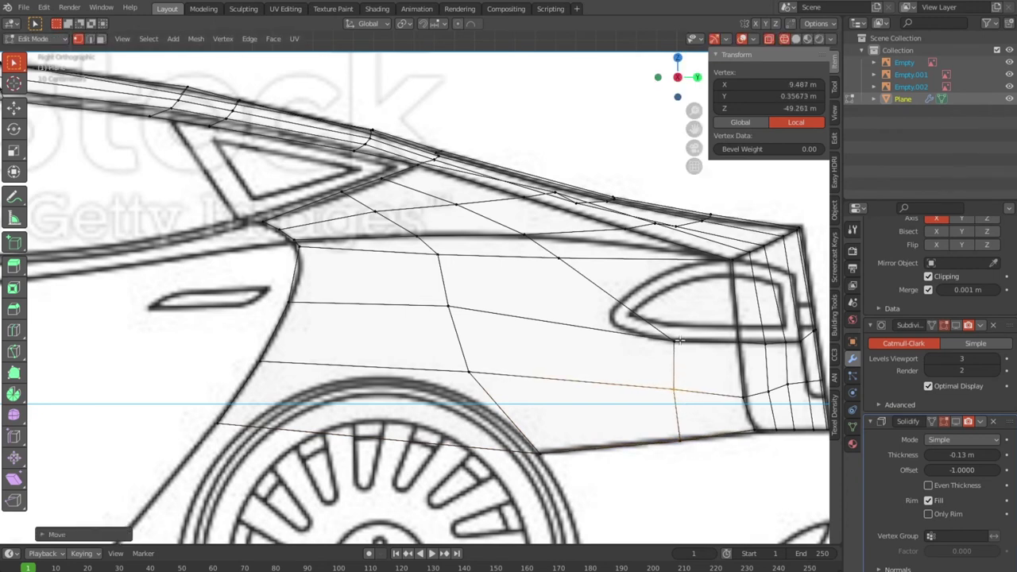
key(g)
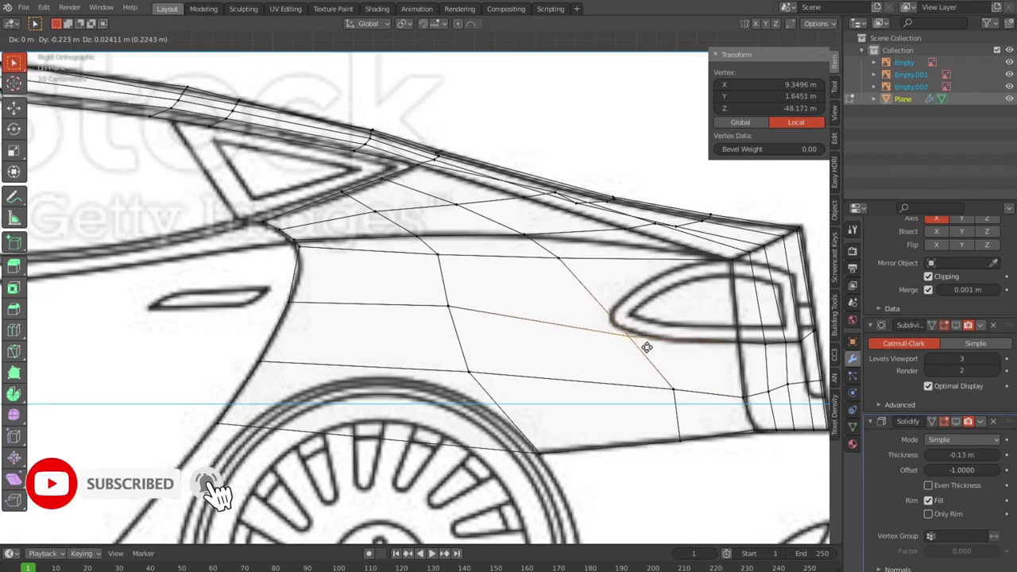
click(647, 348)
Shift middle-row vertices right and drop the arch's front bottom vertex onto the outline.
mouse_move(486, 373)
mouse_down()
mouse_move(531, 375)
mouse_move(520, 377)
mouse_up()
click(446, 306)
key(g)
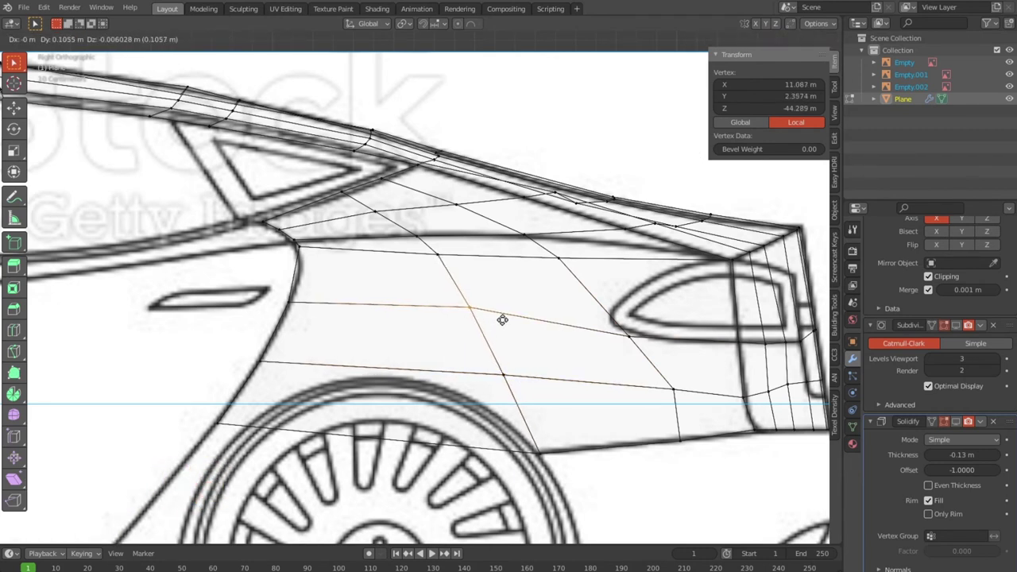
click(502, 319)
click(219, 423)
key(g)
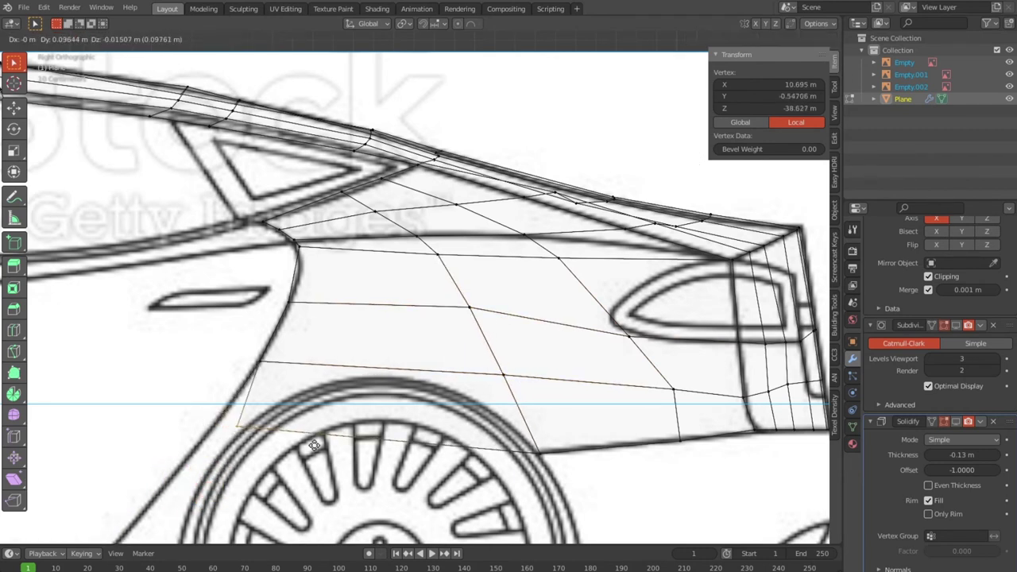
click(225, 463)
In Top Orthographic view, move the rounded corner's edge vertices toward the blueprint outline.
scroll(558, 351, down, 5)
mouse_move(558, 350)
middle_down()
mouse_move(687, 460)
mouse_move(588, 430)
middle_up()
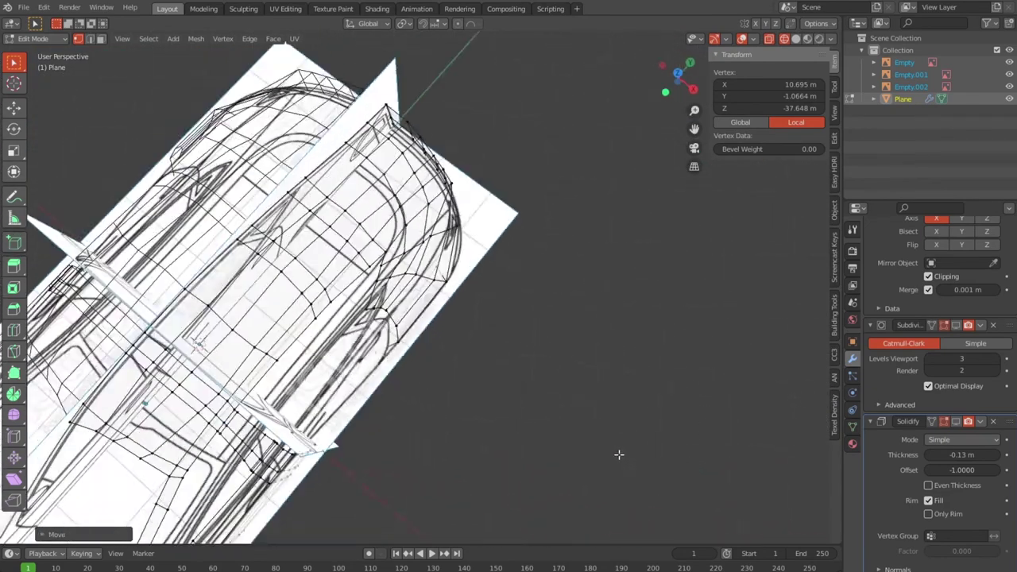
key(KP_7)
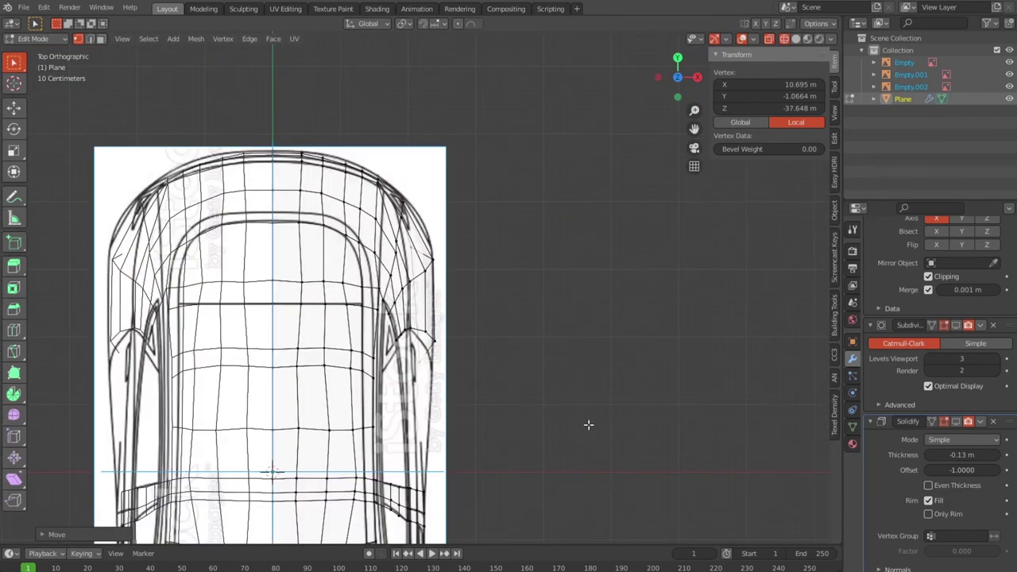
scroll(588, 425, up, 4)
scroll(540, 277, down, 1)
shift+middle_drag(520, 424, 496, 461)
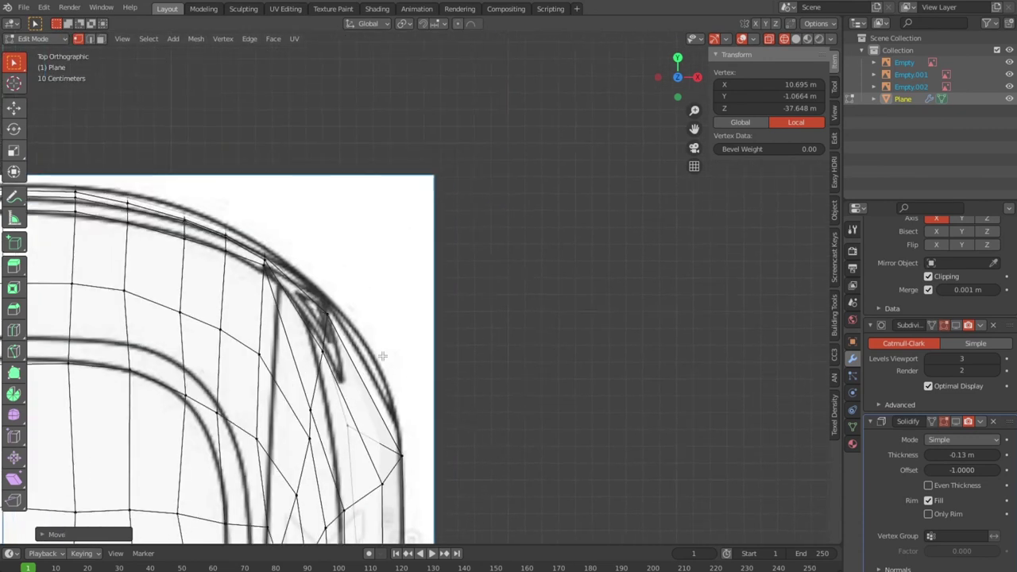
drag(347, 305, 304, 315)
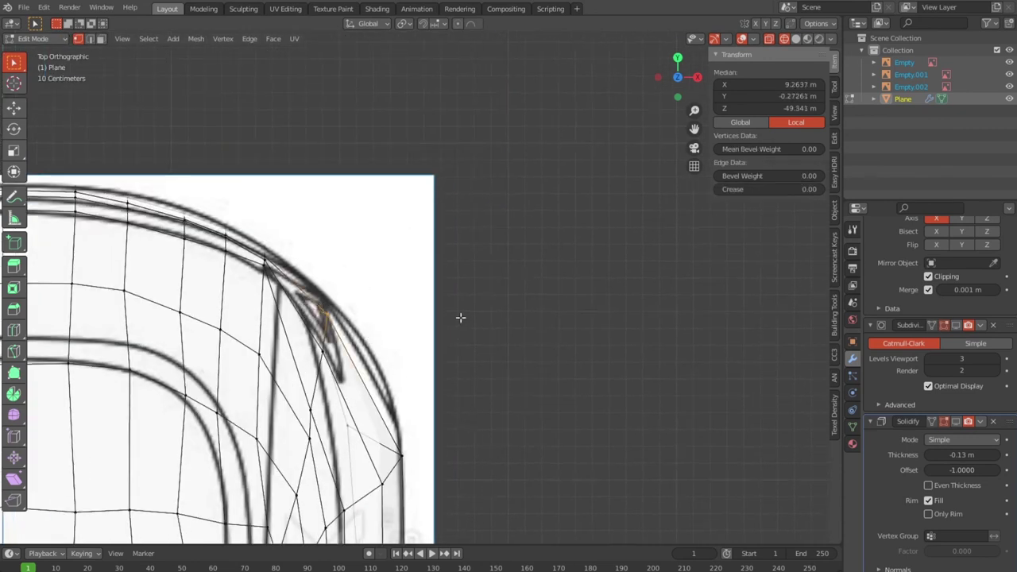
key(g)
click(464, 307)
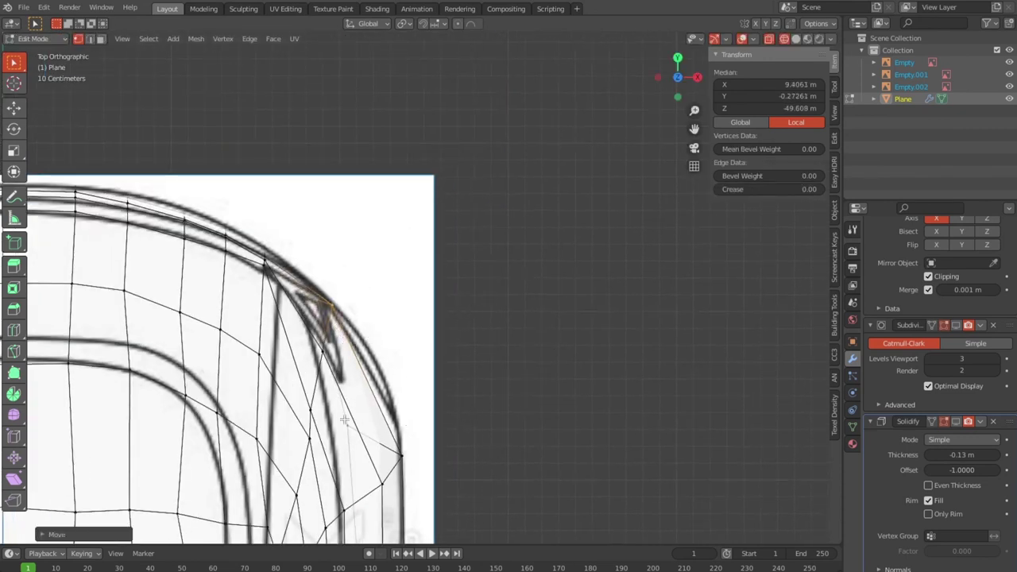
Place individual corner vertices and a small vertex cluster onto the reference outline.
click(376, 443)
key(g)
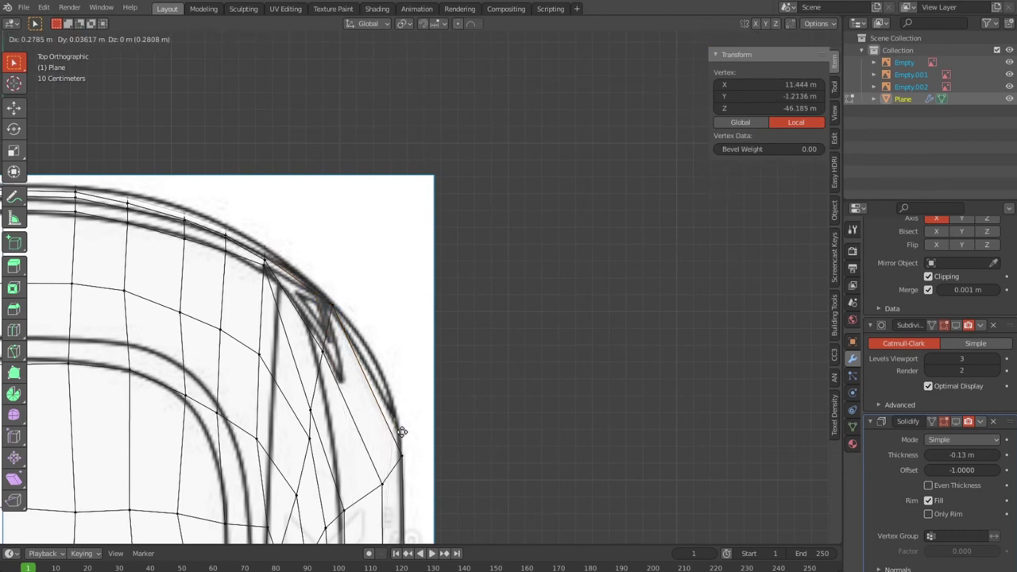
click(403, 432)
key(g)
click(401, 455)
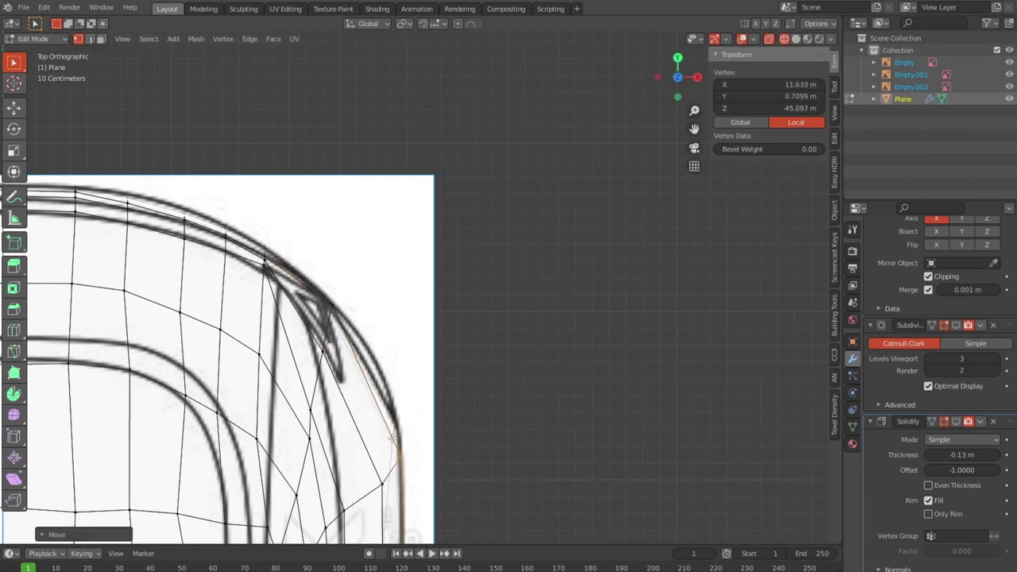
click(332, 301)
key(g)
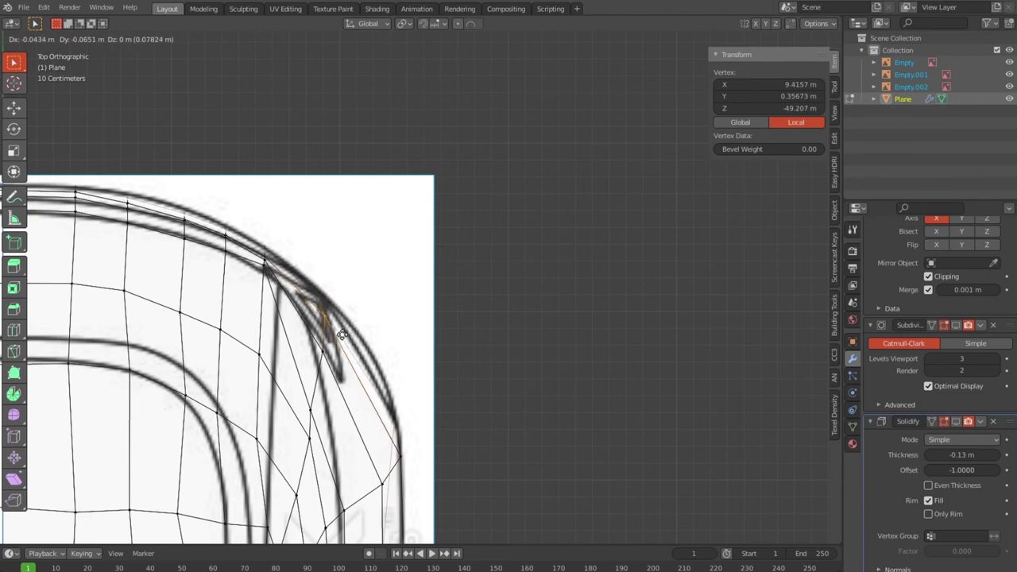
click(334, 334)
drag(343, 283, 324, 353)
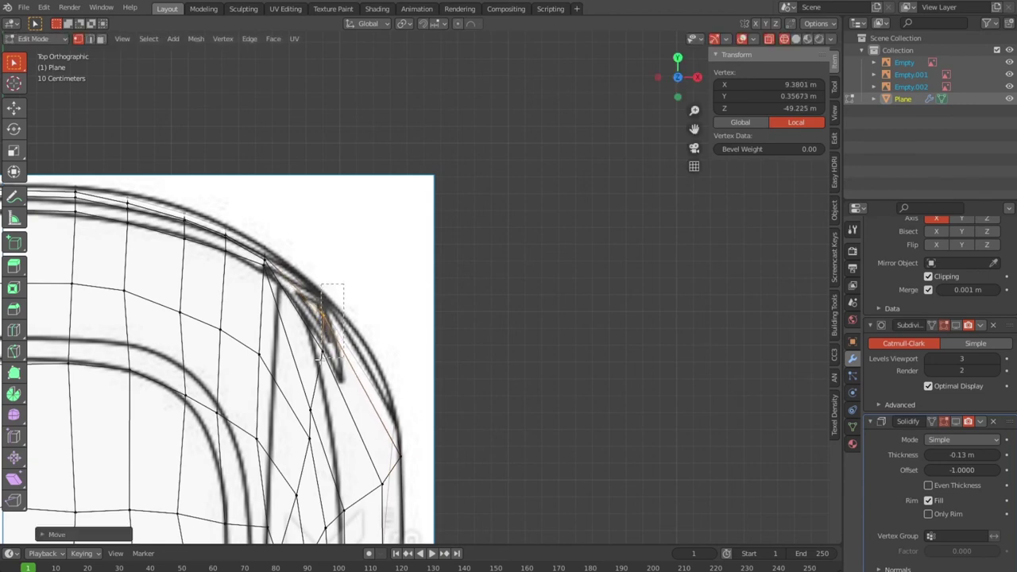
drag(301, 395, 302, 394)
key(g)
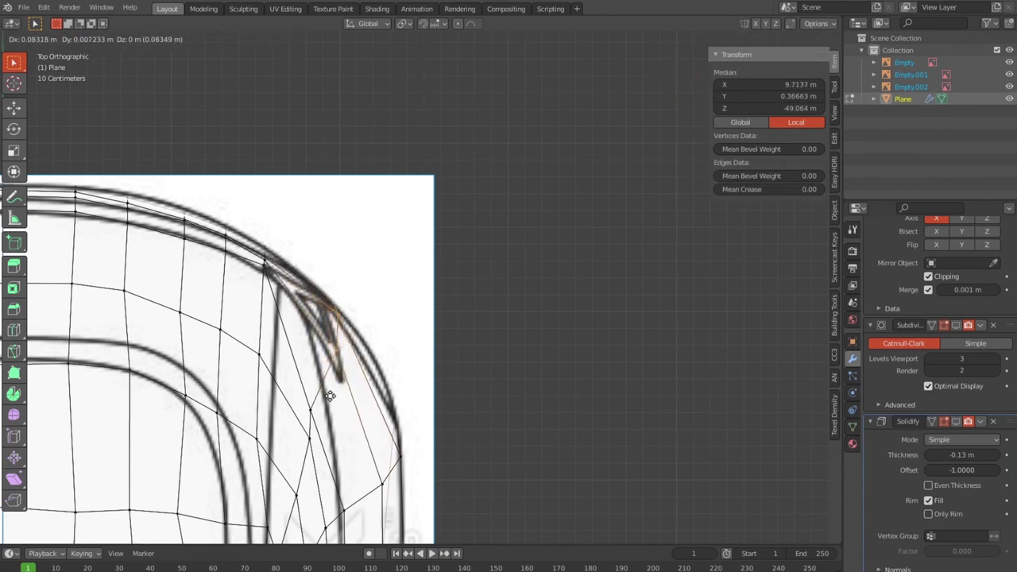
click(319, 389)
Align the remaining corner-line vertices with the outline, up to the top vertex.
click(298, 390)
key(g)
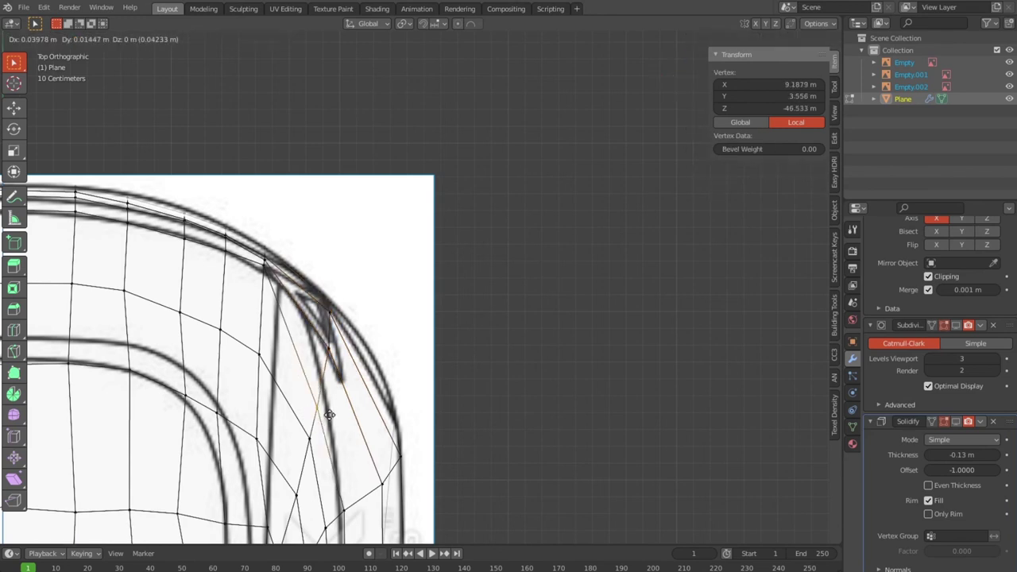
click(319, 391)
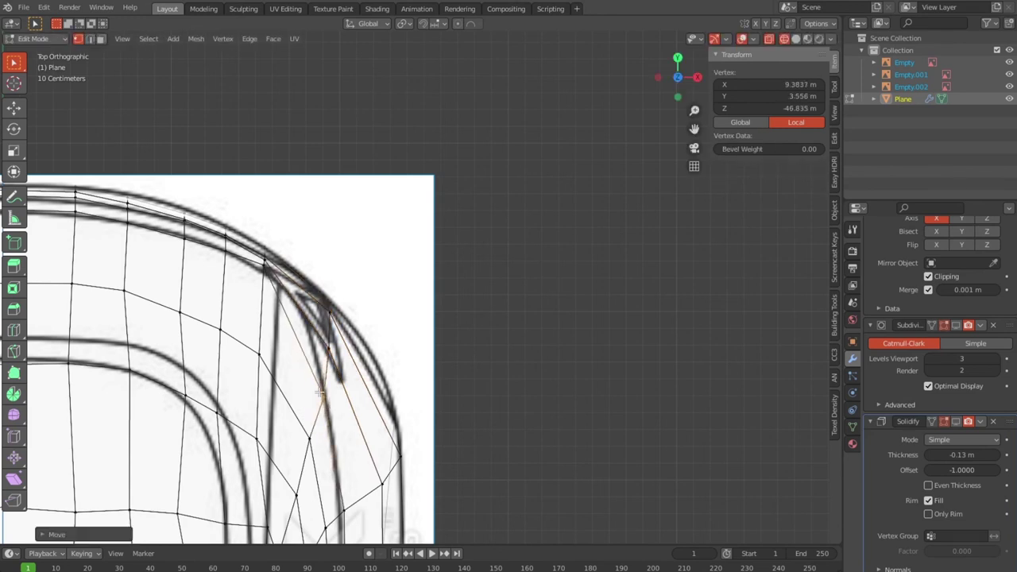
click(264, 275)
key(g)
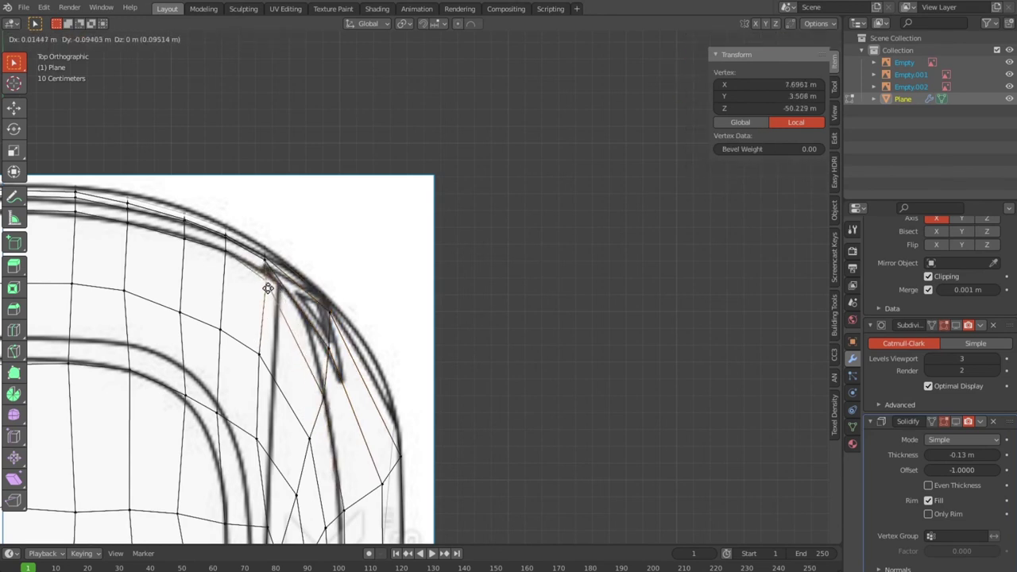
click(269, 273)
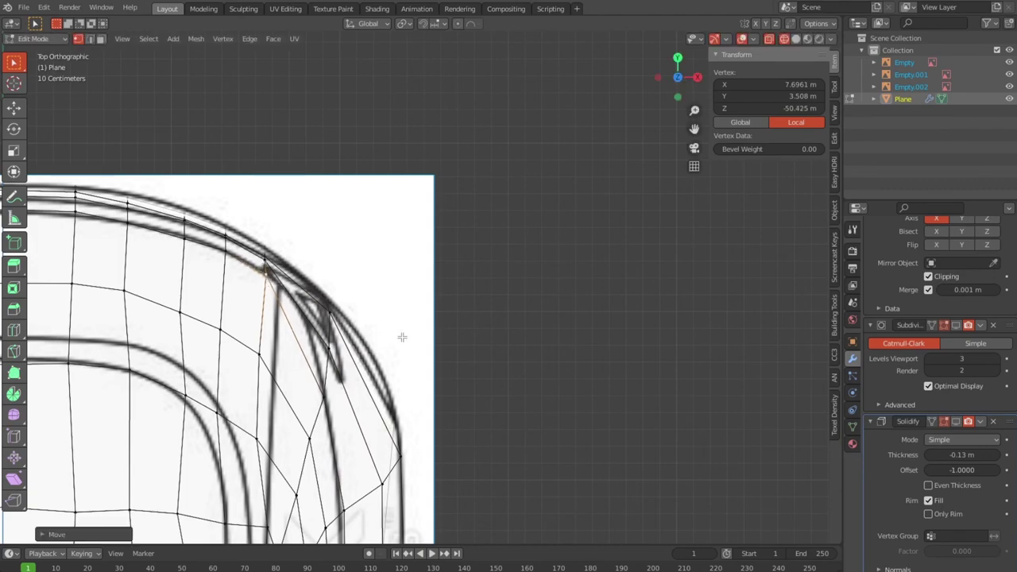
middle_drag(401, 337, 147, 297)
Orbit into a straight right-side view showing the full car body over the side blueprint.
mouse_move(347, 246)
middle_down()
mouse_move(530, 315)
mouse_move(515, 415)
mouse_move(411, 363)
mouse_move(629, 327)
mouse_move(584, 339)
mouse_move(561, 331)
mouse_move(448, 241)
mouse_move(495, 253)
middle_up()
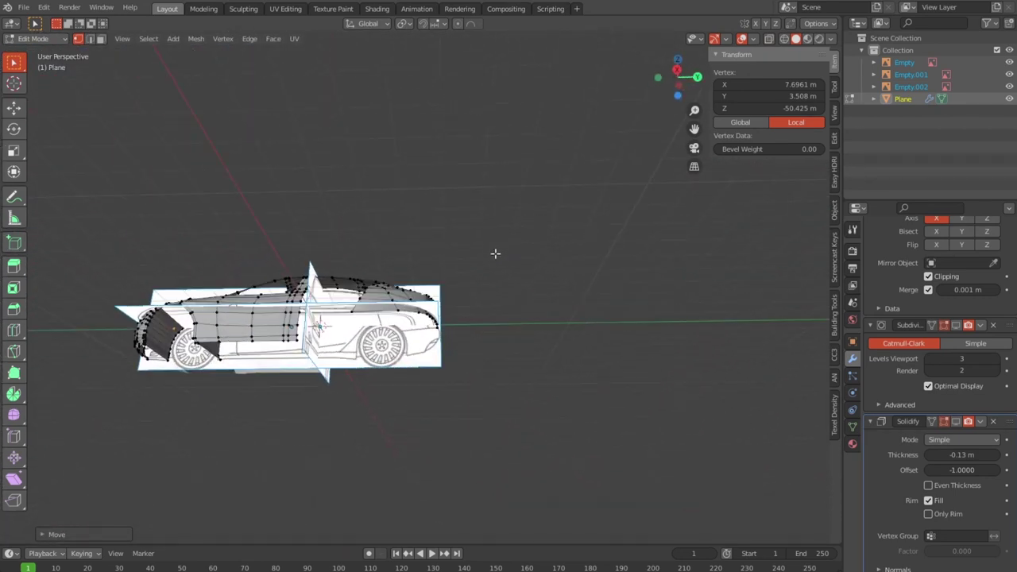
middle_drag(509, 302, 569, 399)
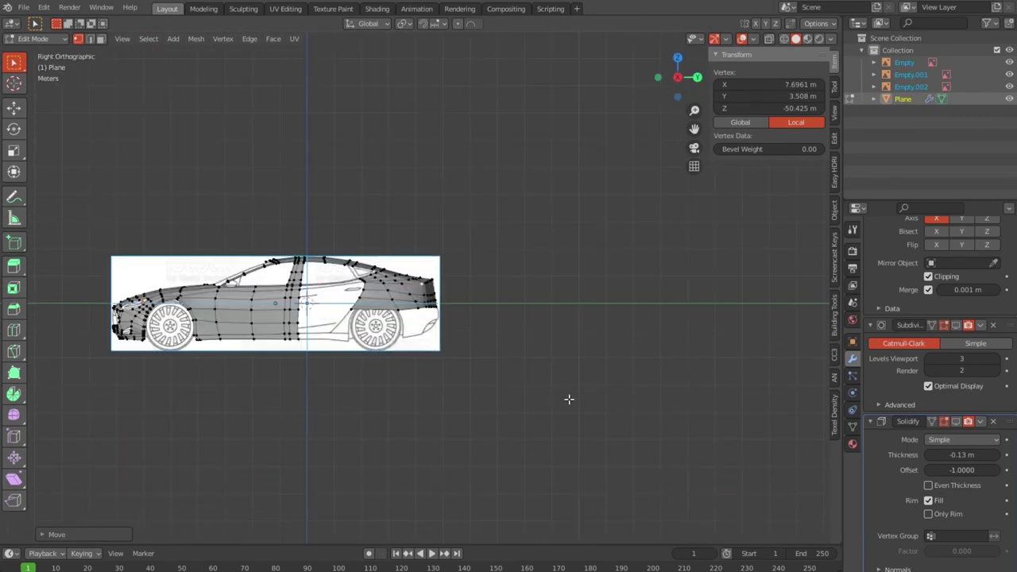
Add a centred edge loop across the rear quarter panel and make the mesh see-through.
scroll(569, 399, up, 5)
scroll(449, 410, up, 2)
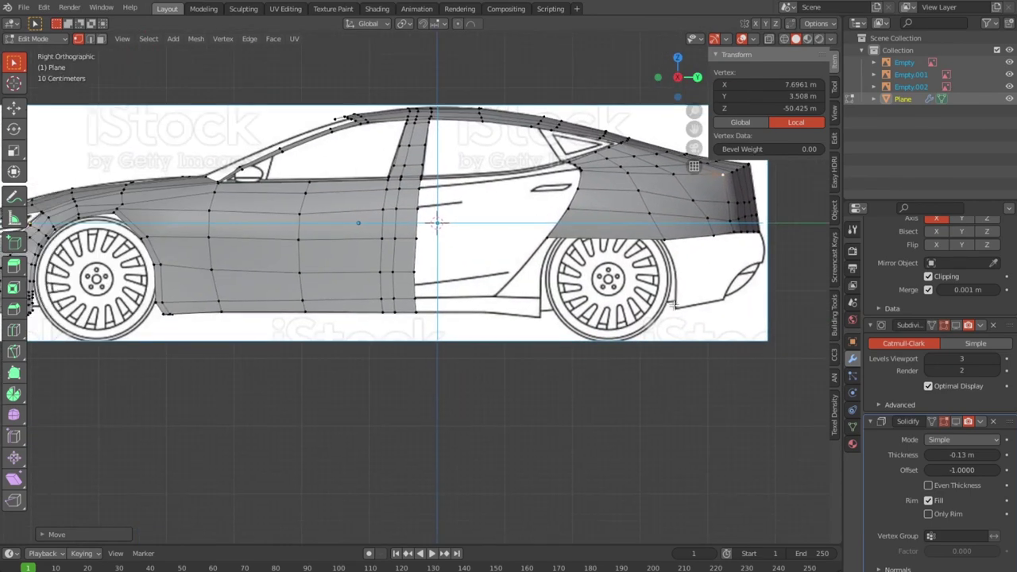
scroll(576, 413, down, 2)
scroll(576, 412, up, 3)
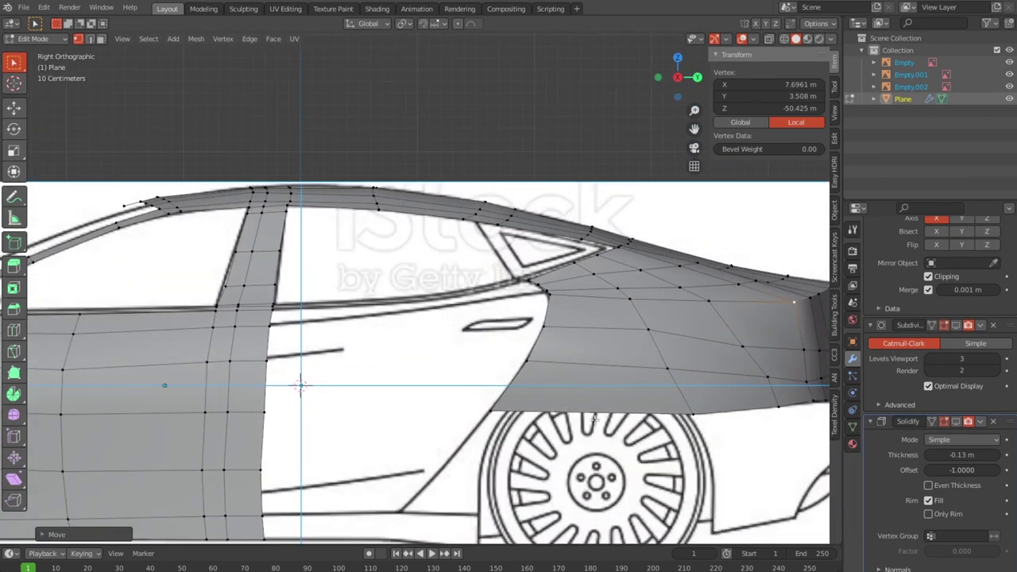
click(599, 406)
right_click(598, 406)
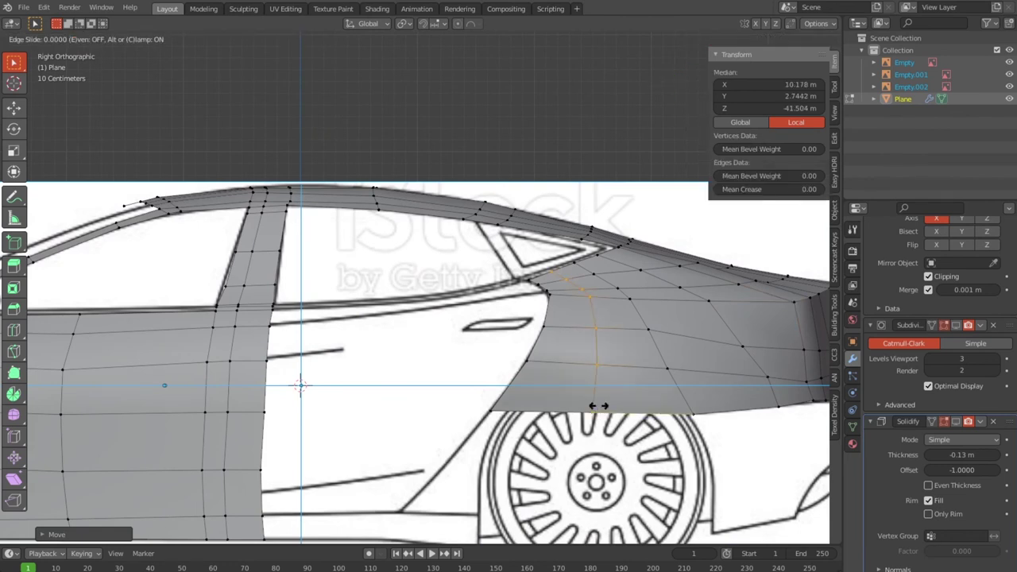
key(shift+z)
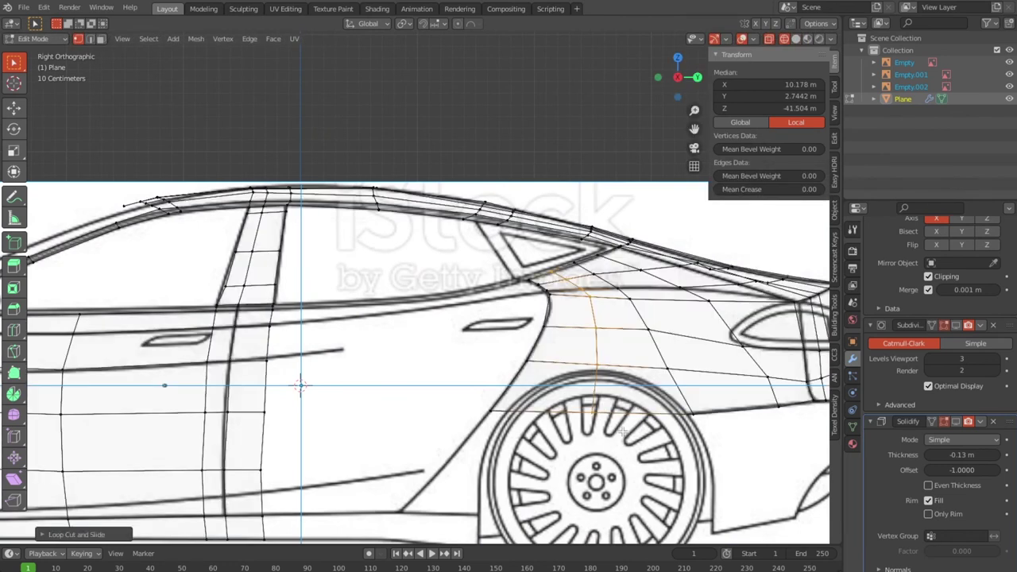
Raise the edge above the rear wheel and set an arch vertex on the wheel-arch line.
click(586, 407)
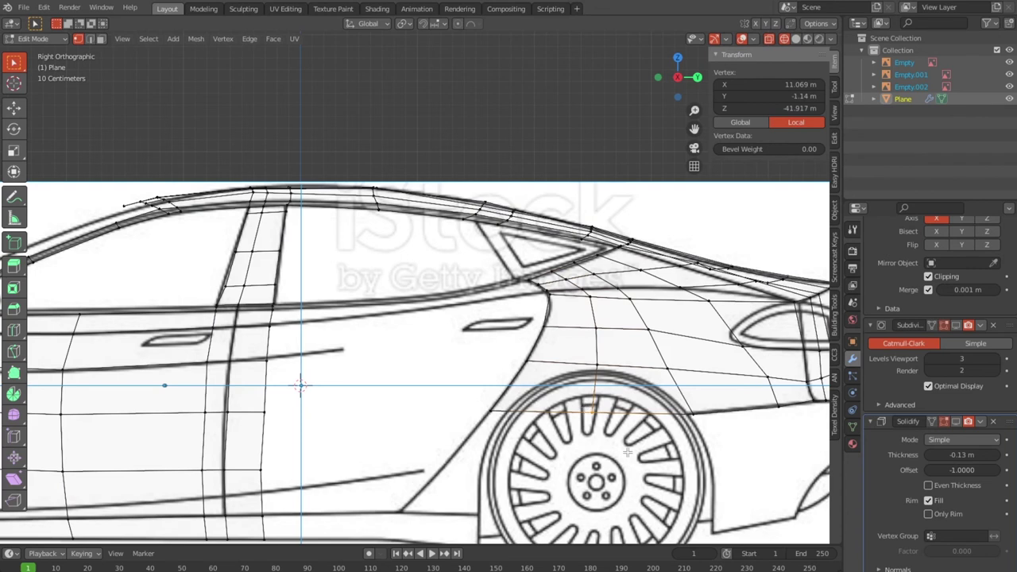
drag(595, 354, 595, 356)
key(g)
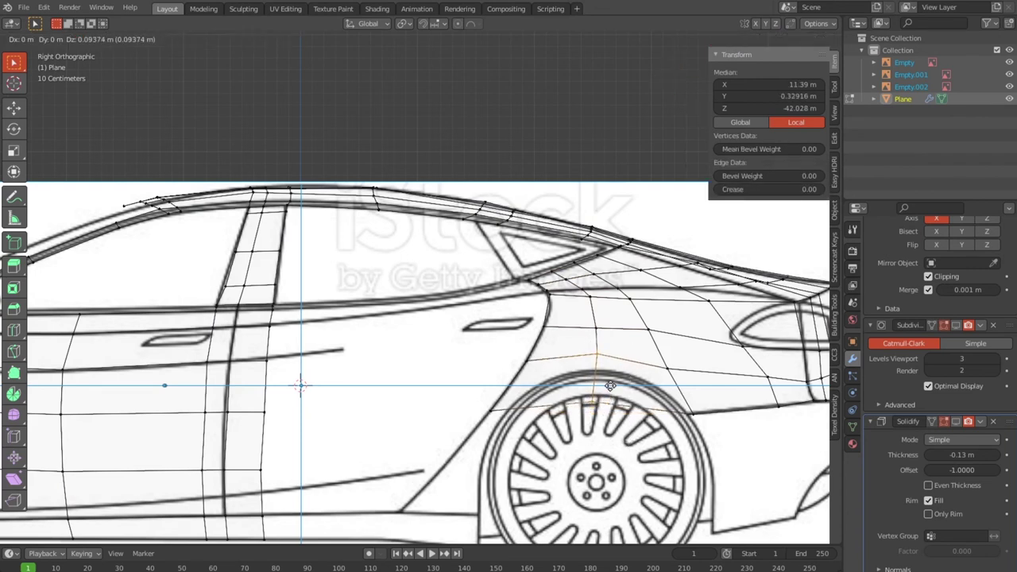
click(612, 363)
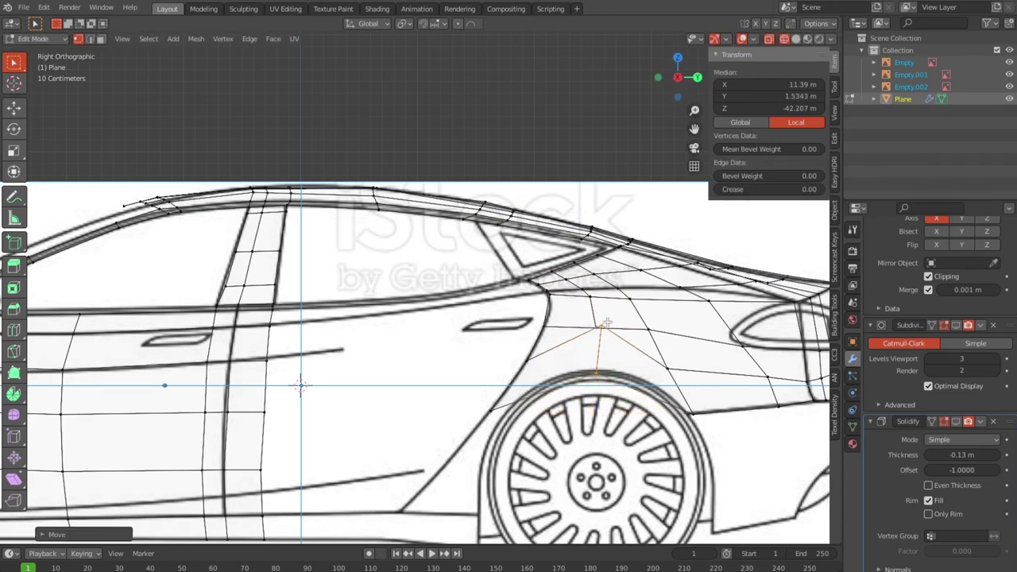
click(604, 326)
key(g)
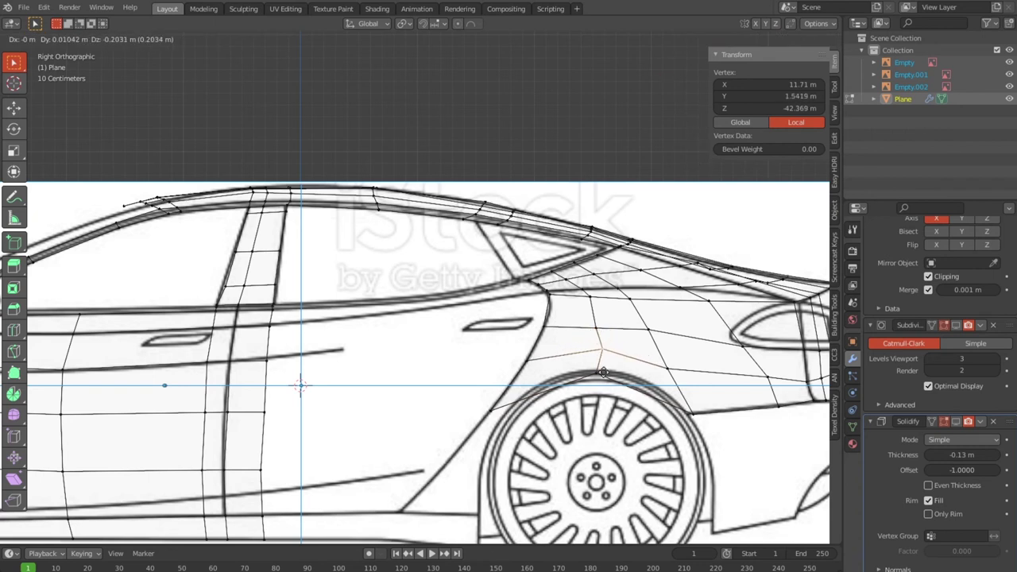
click(603, 374)
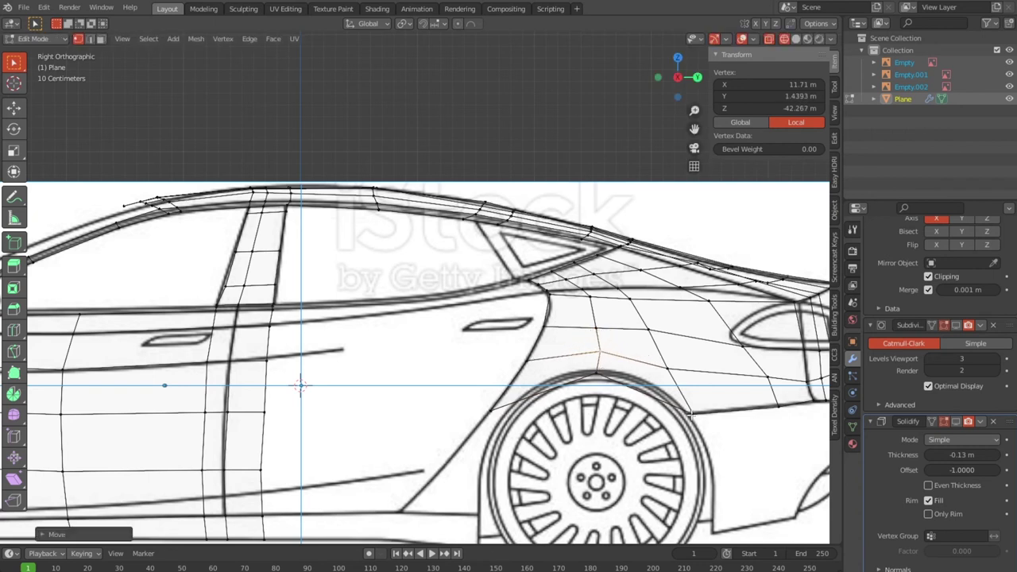
Reposition the remaining vertices around the arch to even out the quarter panel's edge flow.
click(690, 414)
key(g)
click(685, 413)
click(587, 317)
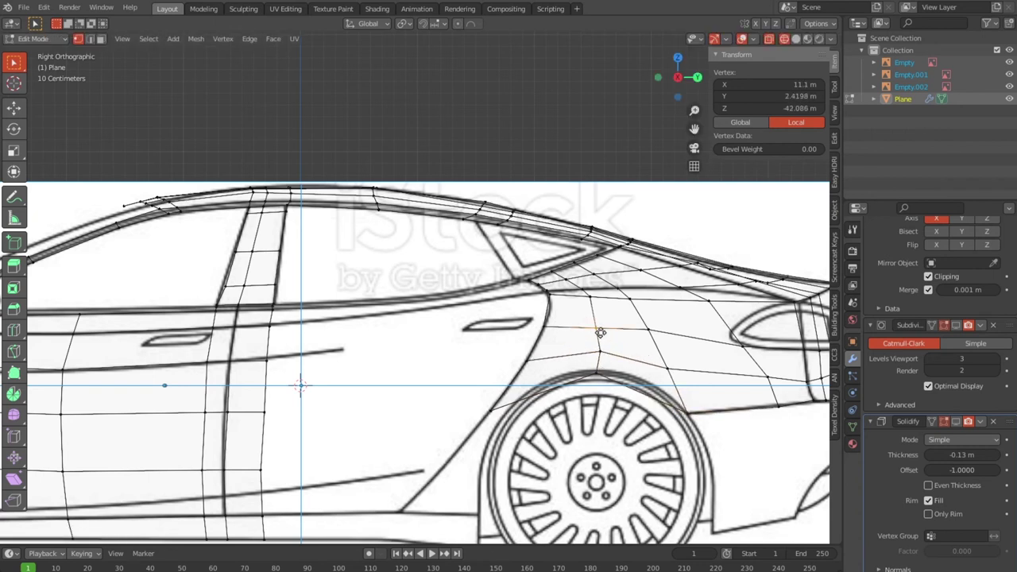
key(g)
click(600, 320)
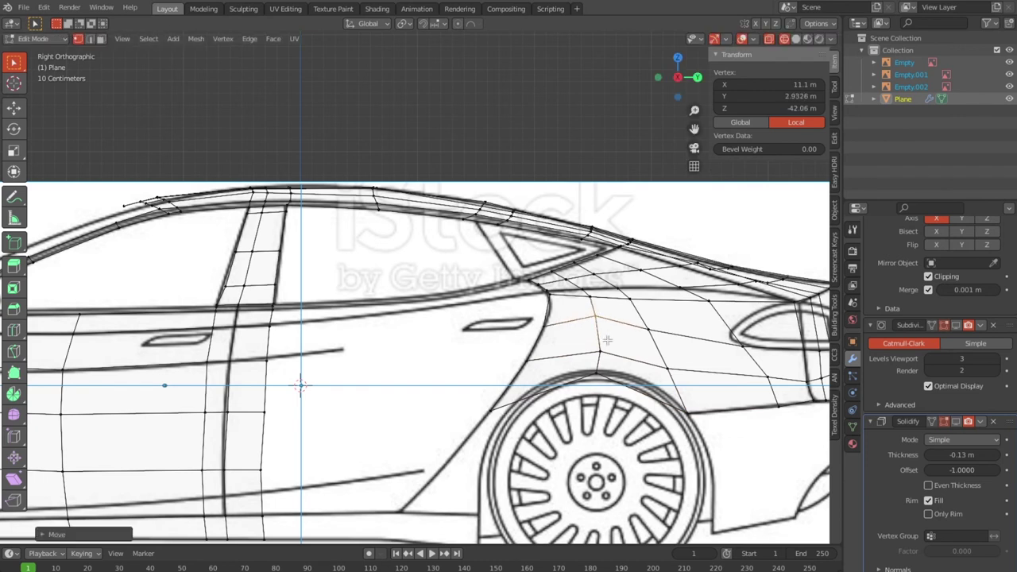
click(601, 348)
key(g)
click(604, 347)
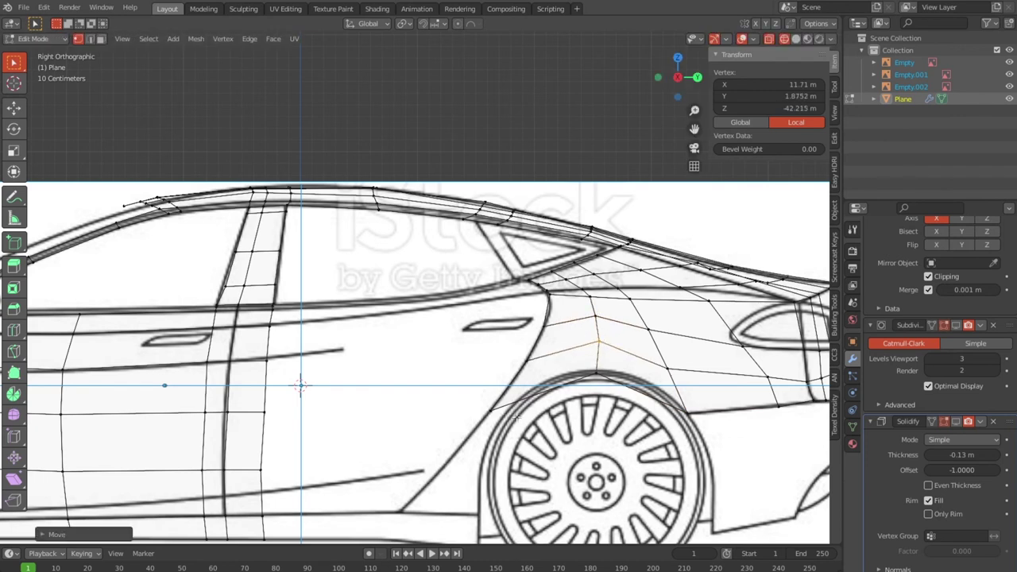
scroll(559, 408, down, 2)
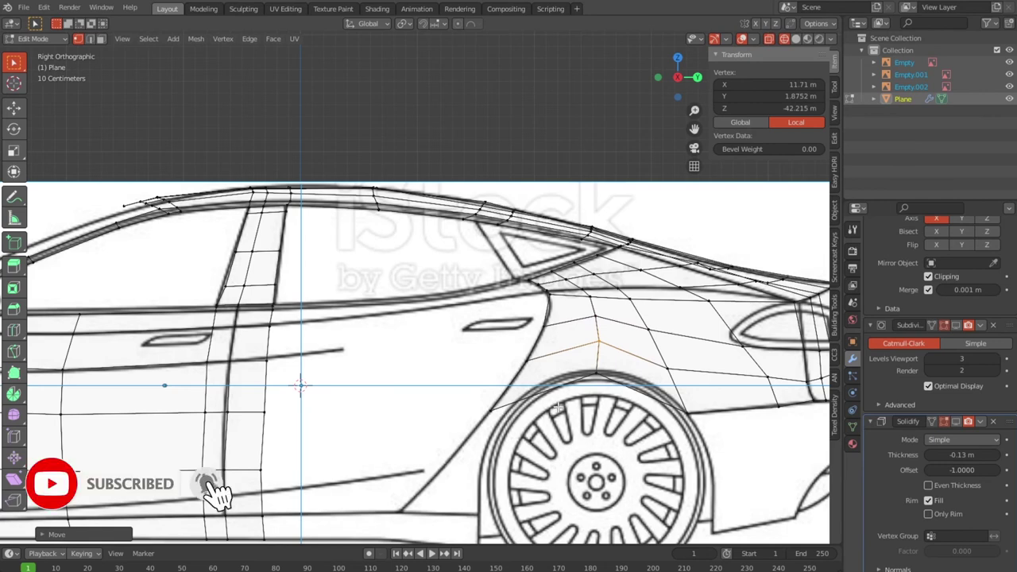
scroll(559, 405, down, 1)
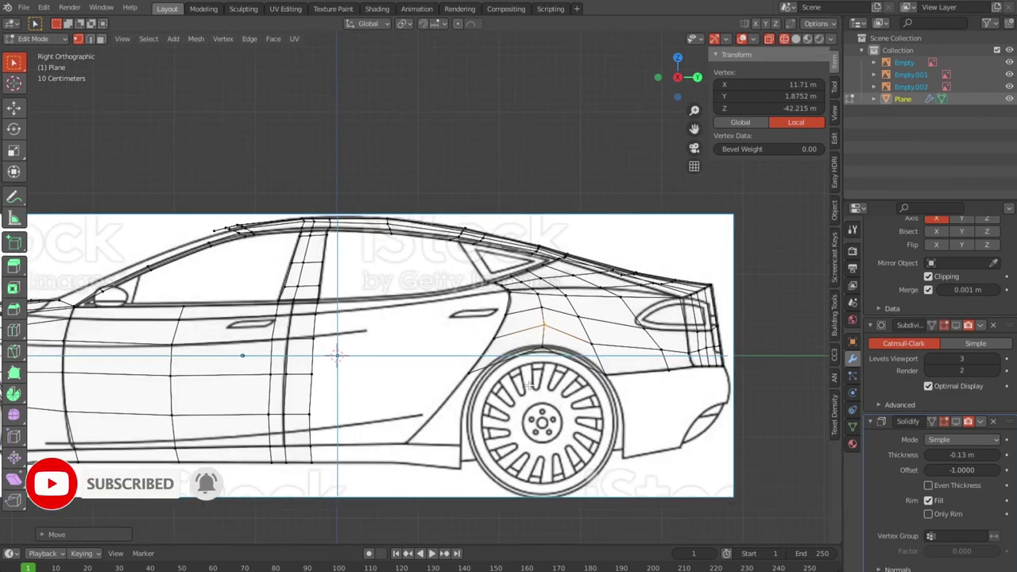
Cut a new edge loop near the rear wheel arch.
key(ctrl+r)
click(520, 359)
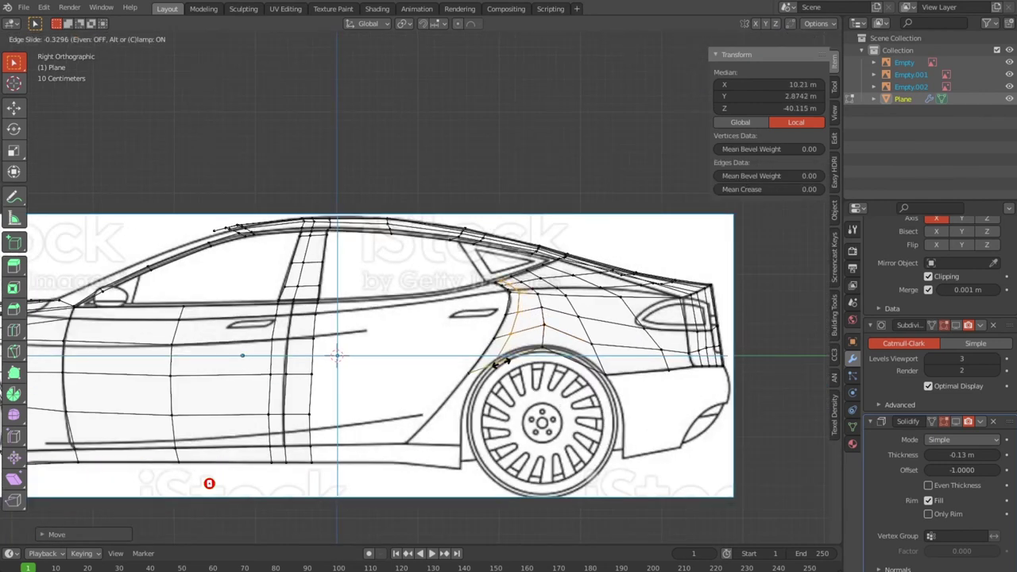
click(492, 376)
scroll(492, 375, up, 1)
scroll(492, 375, up, 2)
Move the new loop's vertices onto the rear wheel-arch line of the blueprint.
click(564, 434)
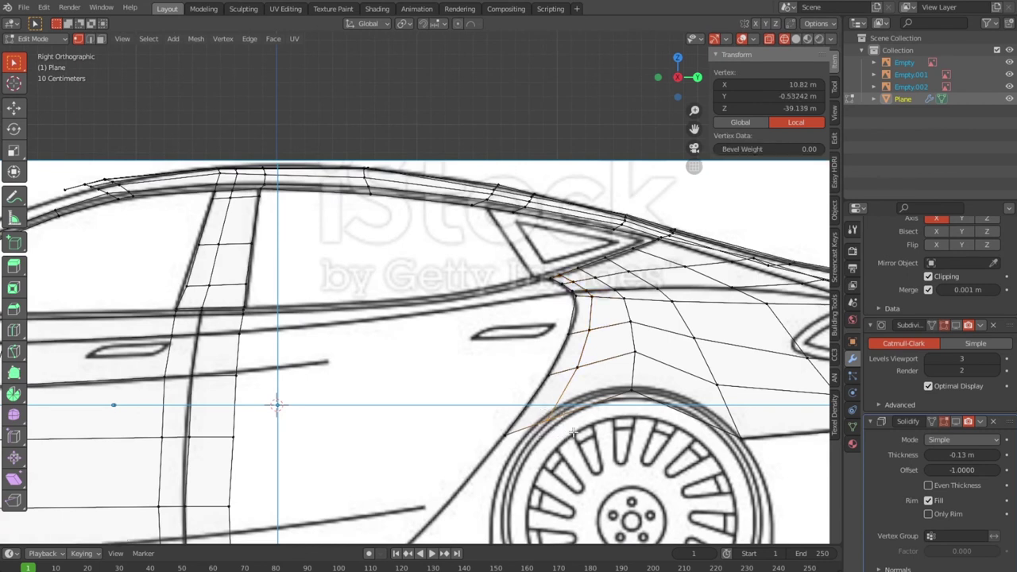
key(g)
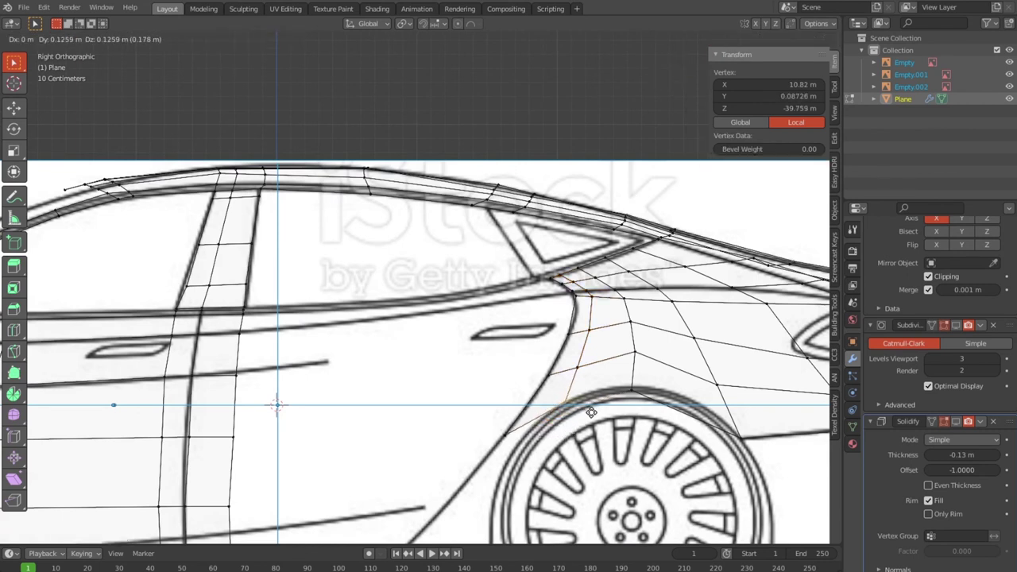
click(591, 413)
click(680, 393)
key(g)
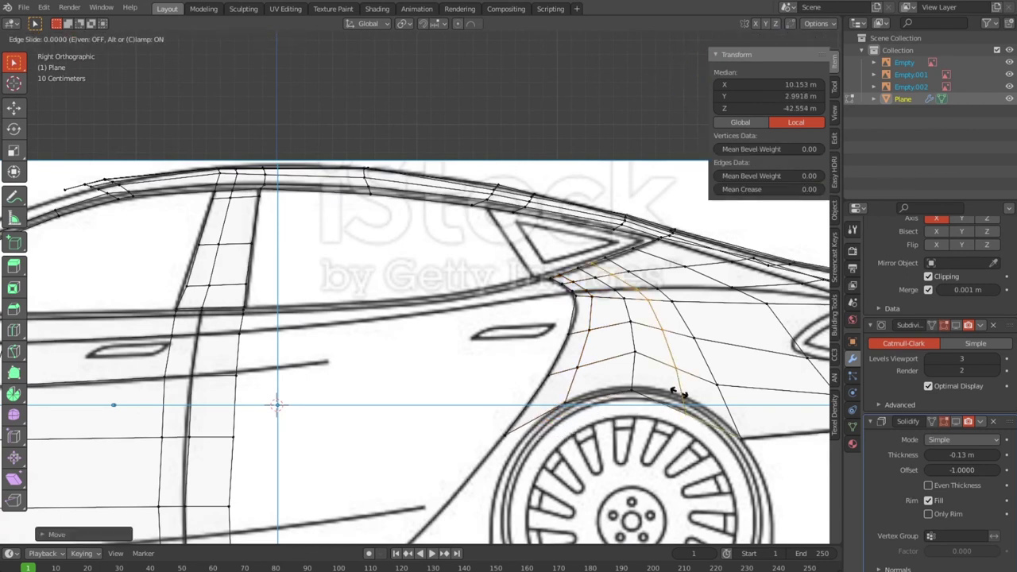
click(696, 425)
key(g)
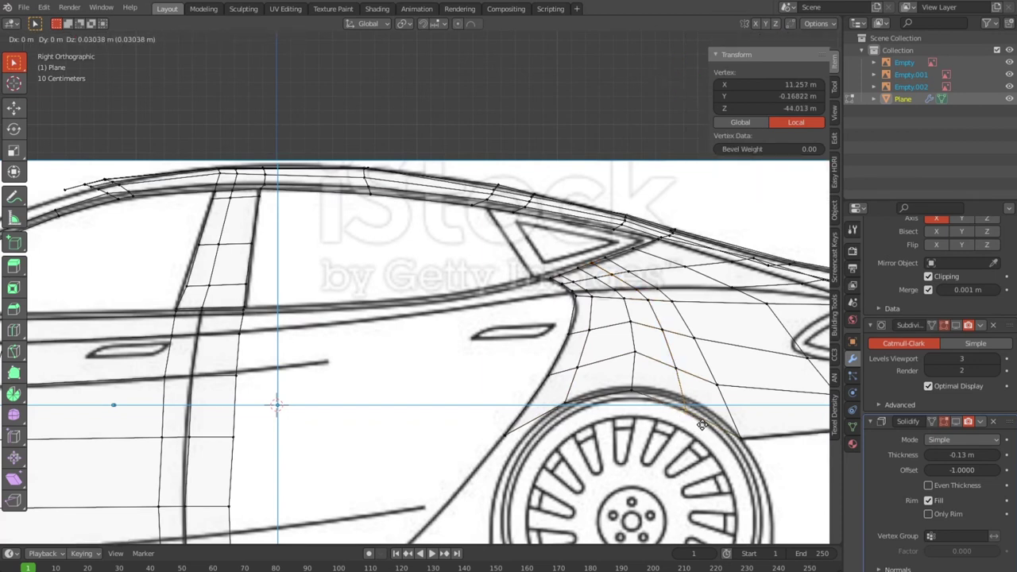
click(705, 414)
click(670, 360)
key(g)
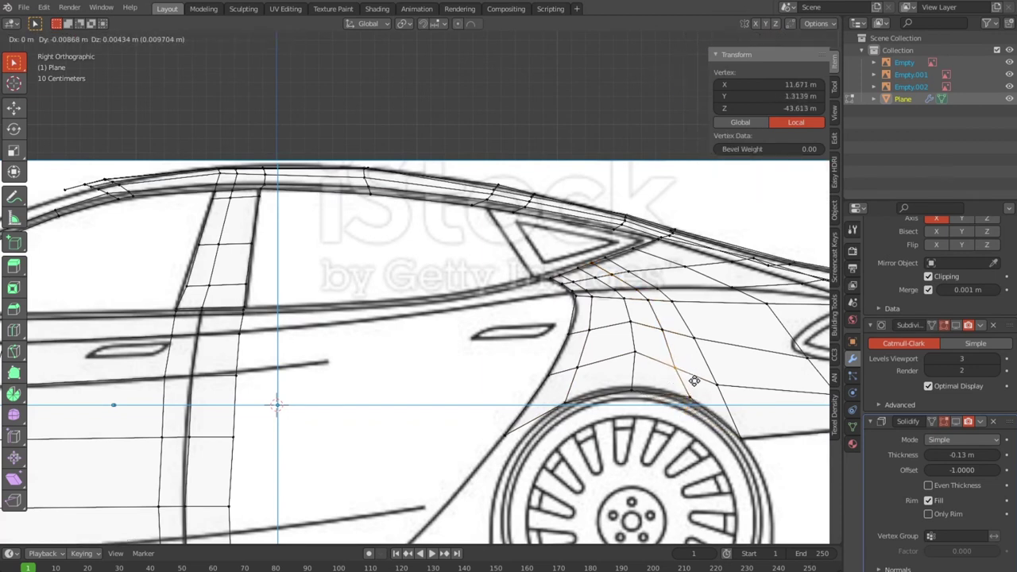
click(695, 371)
Fit the upper, lower and top arch vertices along the arch curve.
click(633, 326)
key(g)
click(628, 348)
key(g)
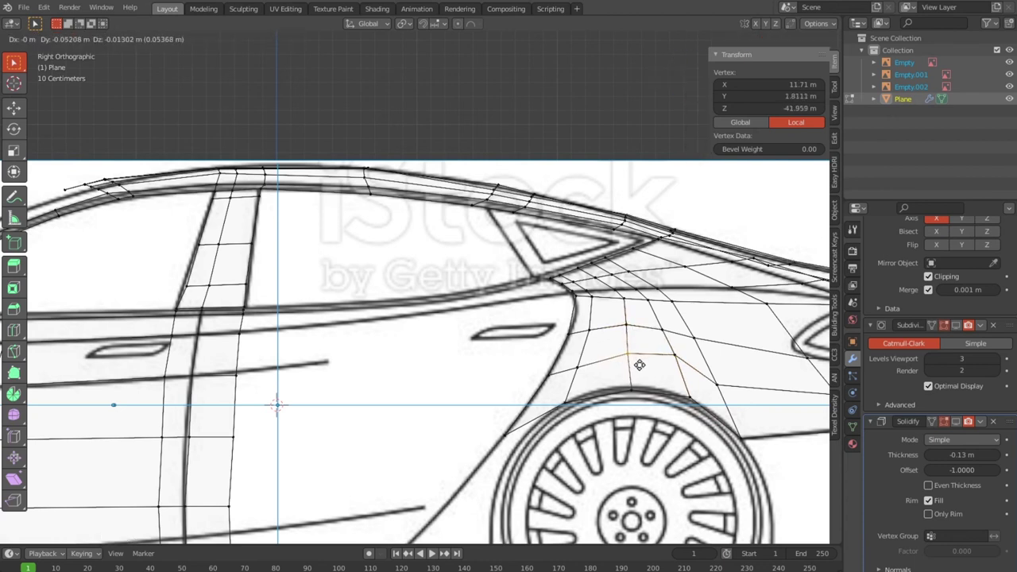
click(640, 365)
click(562, 406)
key(g)
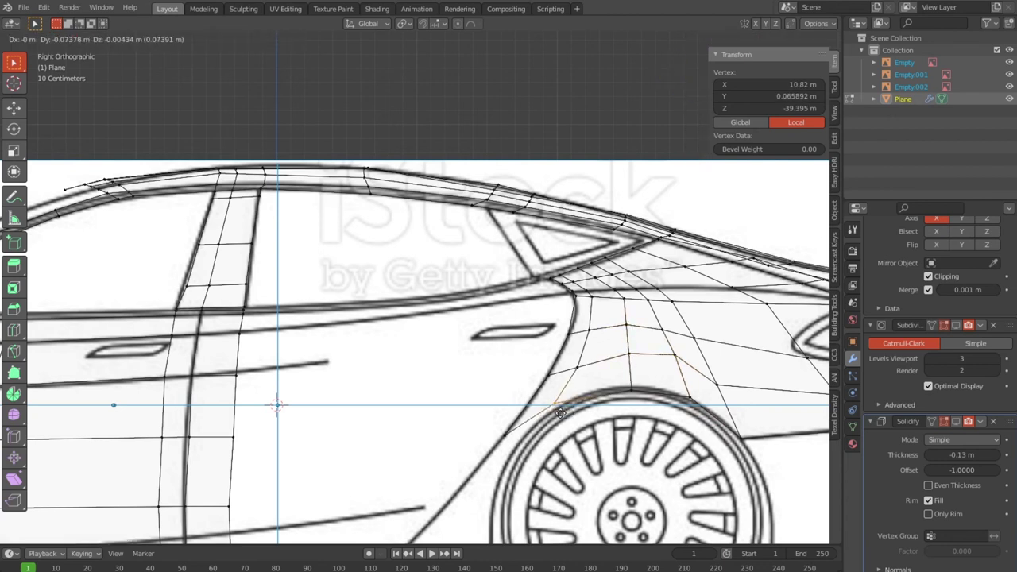
click(559, 416)
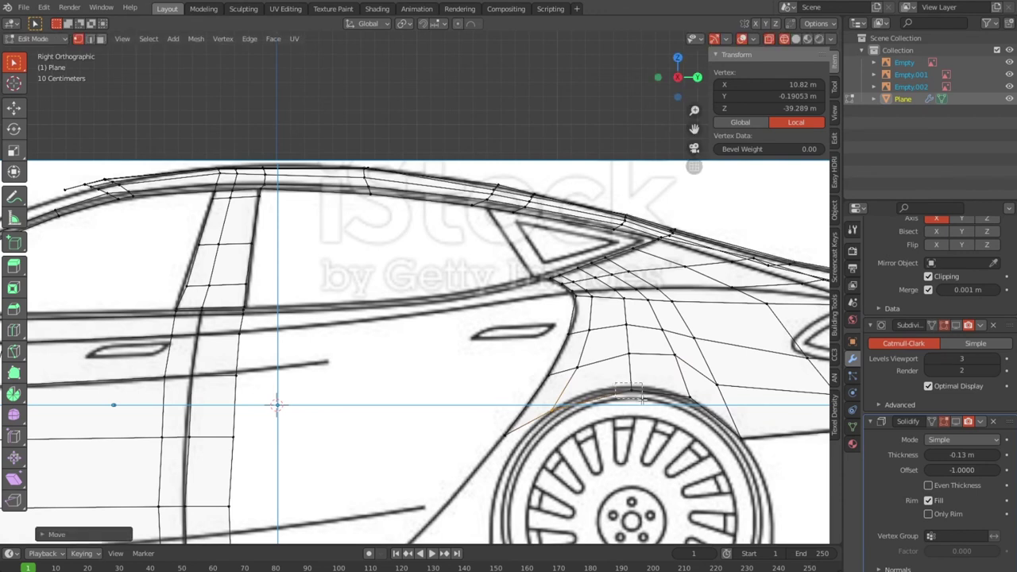
drag(642, 397, 634, 396)
key(g)
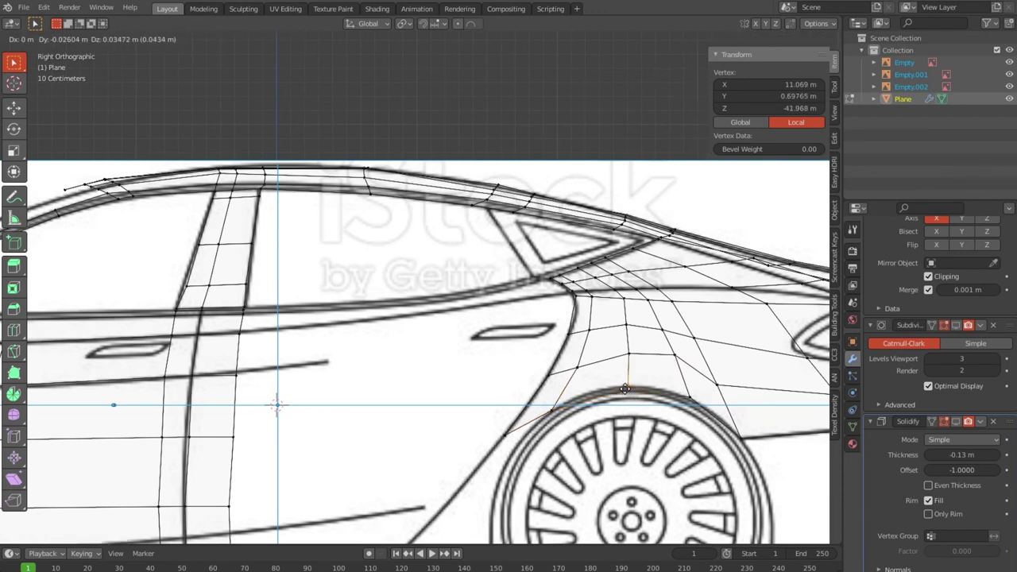
click(626, 389)
Adjust the vertices behind and above the arch to follow the quarter-panel line.
click(708, 376)
key(g)
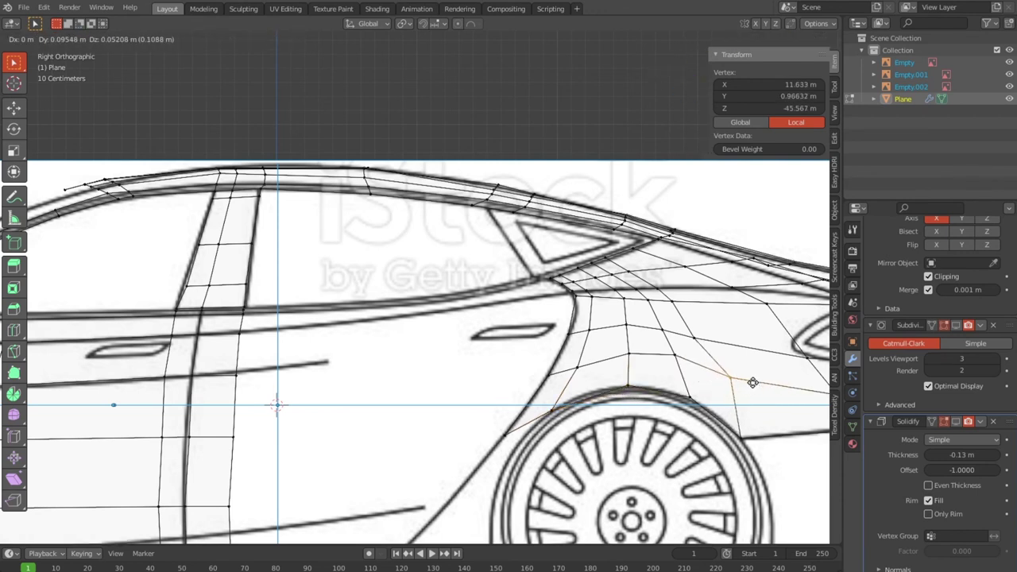
click(725, 368)
click(690, 338)
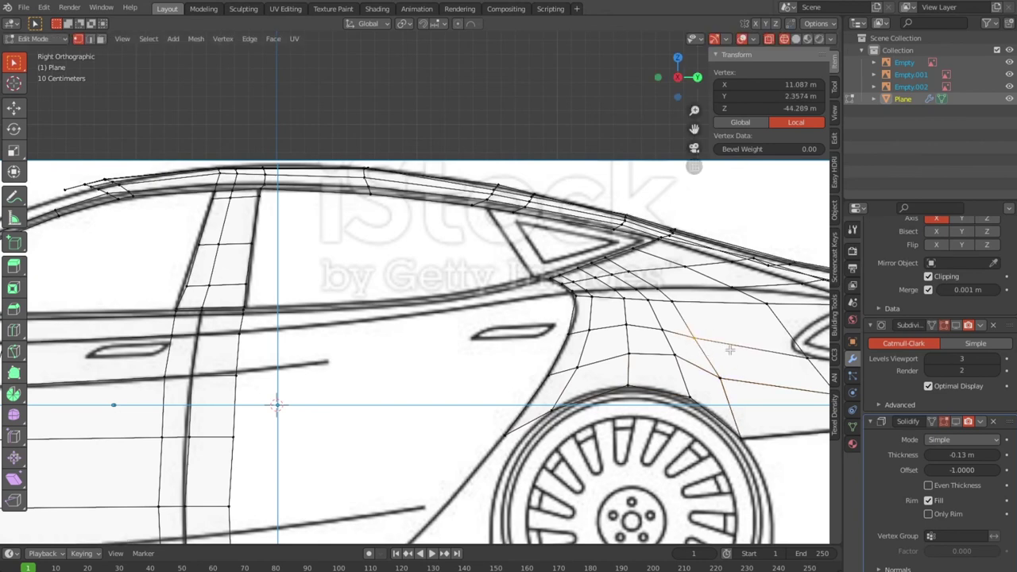
key(g)
click(737, 347)
scroll(706, 377, down, 3)
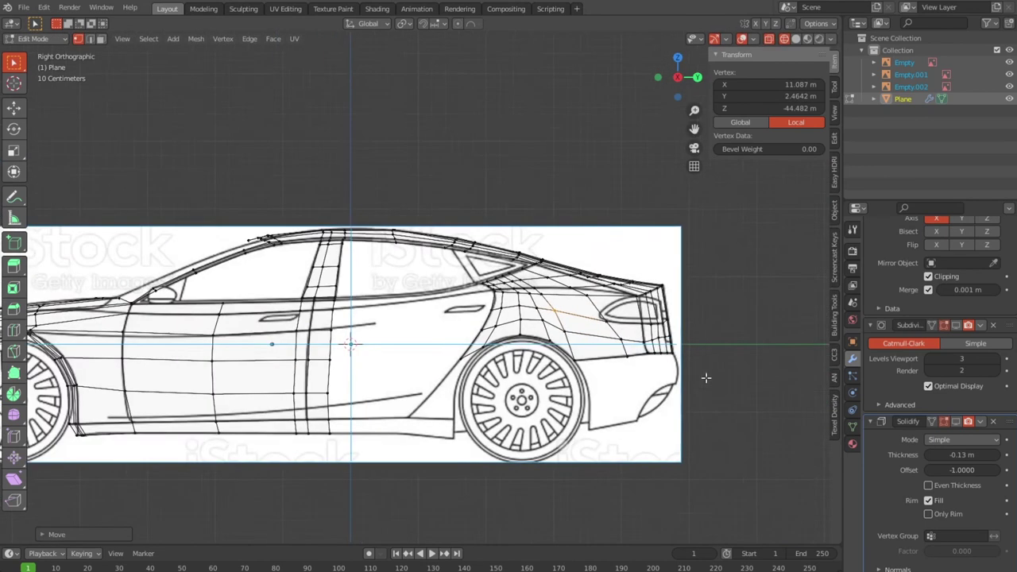
scroll(612, 417, up, 1)
scroll(572, 425, up, 2)
scroll(524, 435, up, 2)
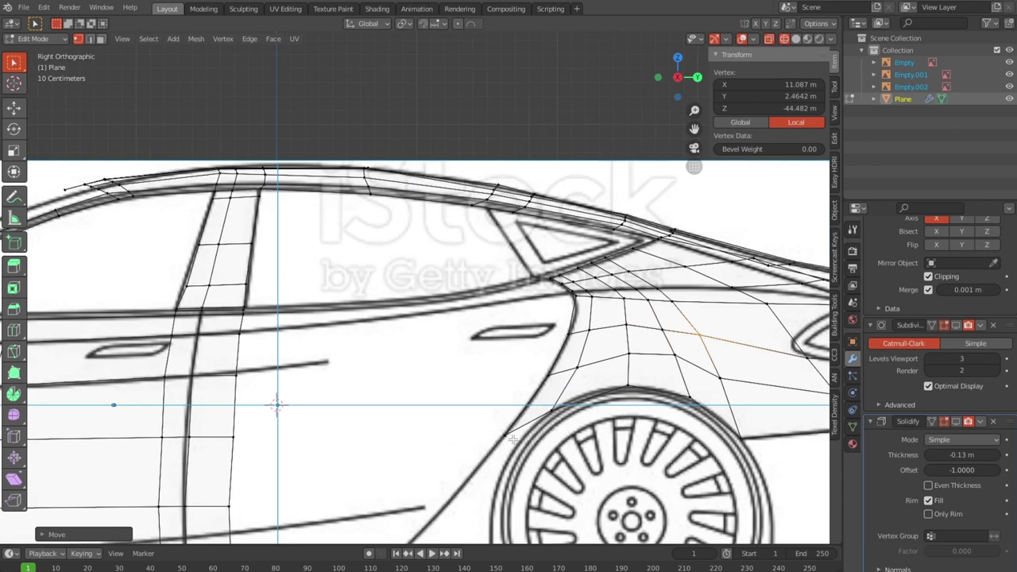
shift+middle_drag(503, 448, 549, 278)
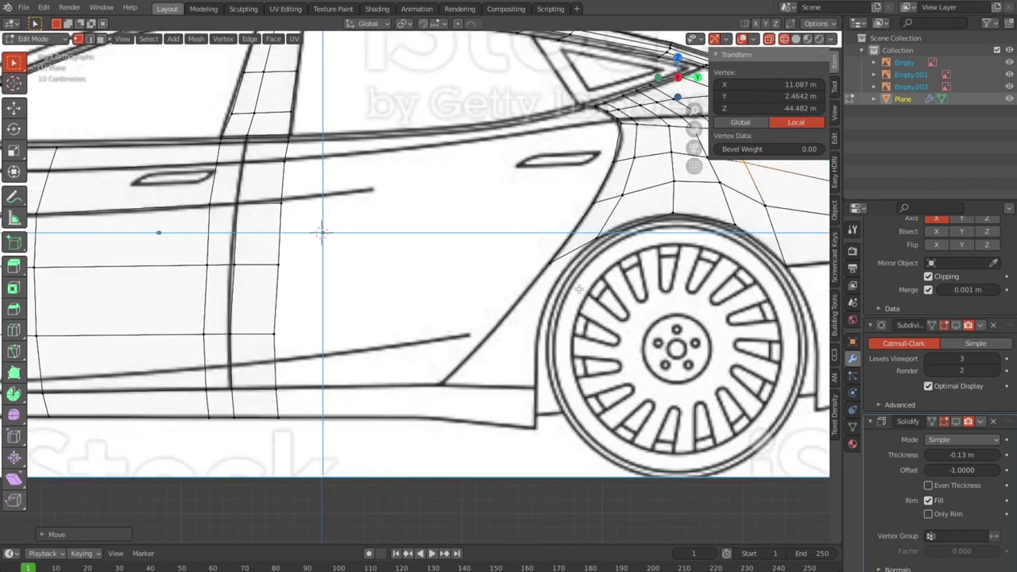
Extrude a vertex down the arch front and settle the sill corner on the lower body line.
click(578, 283)
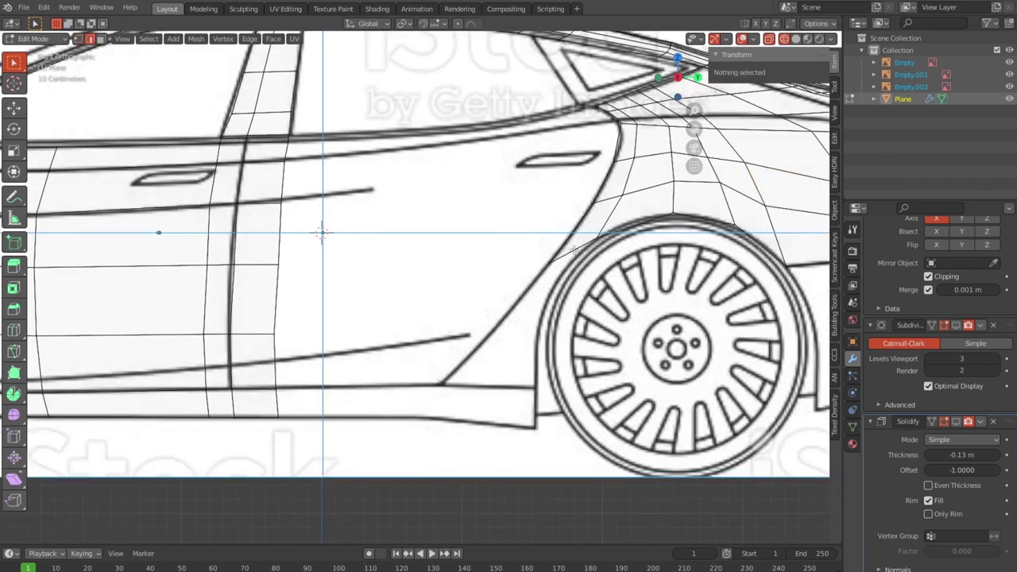
click(574, 250)
key(g)
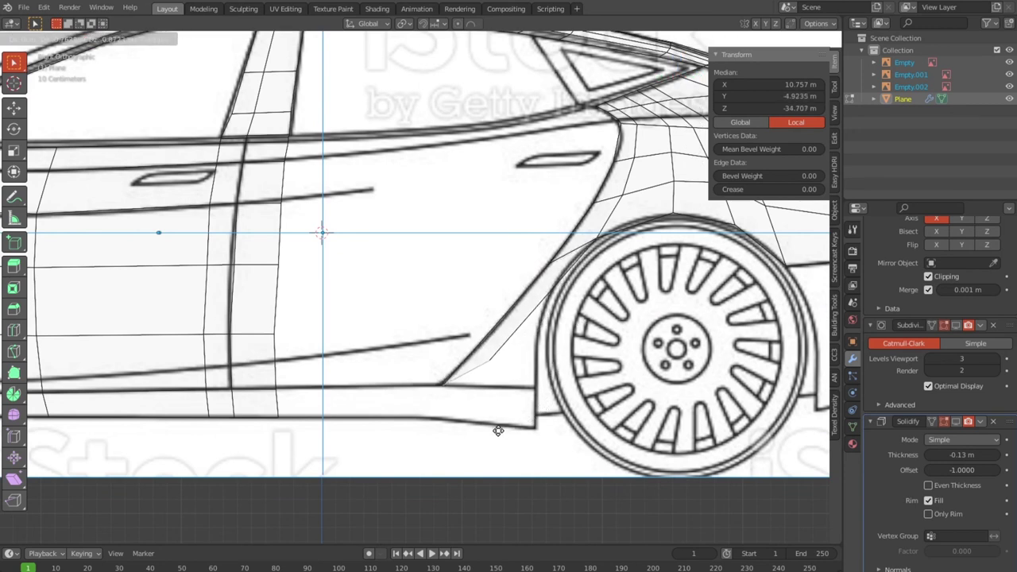
click(498, 430)
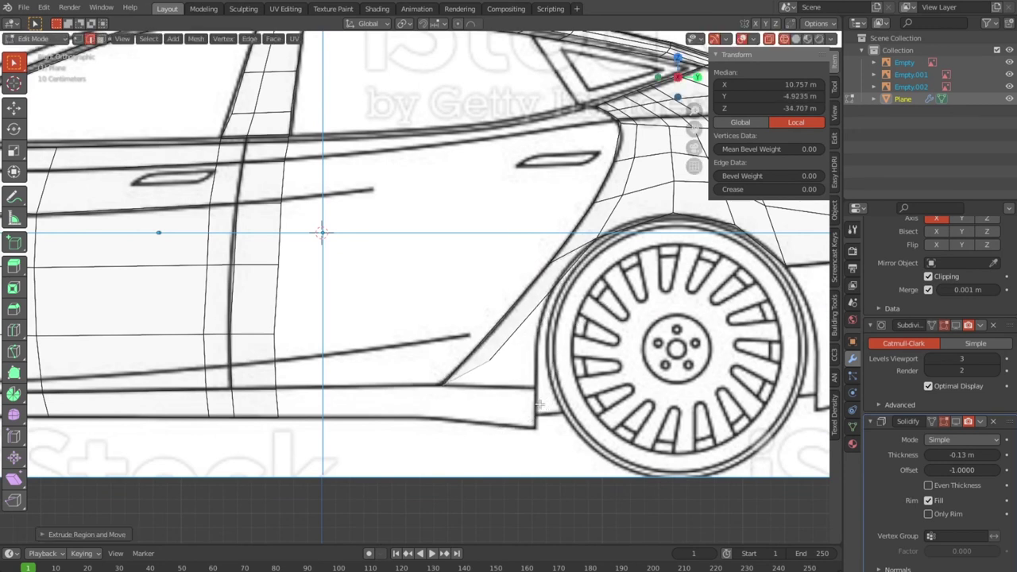
click(489, 359)
key(g)
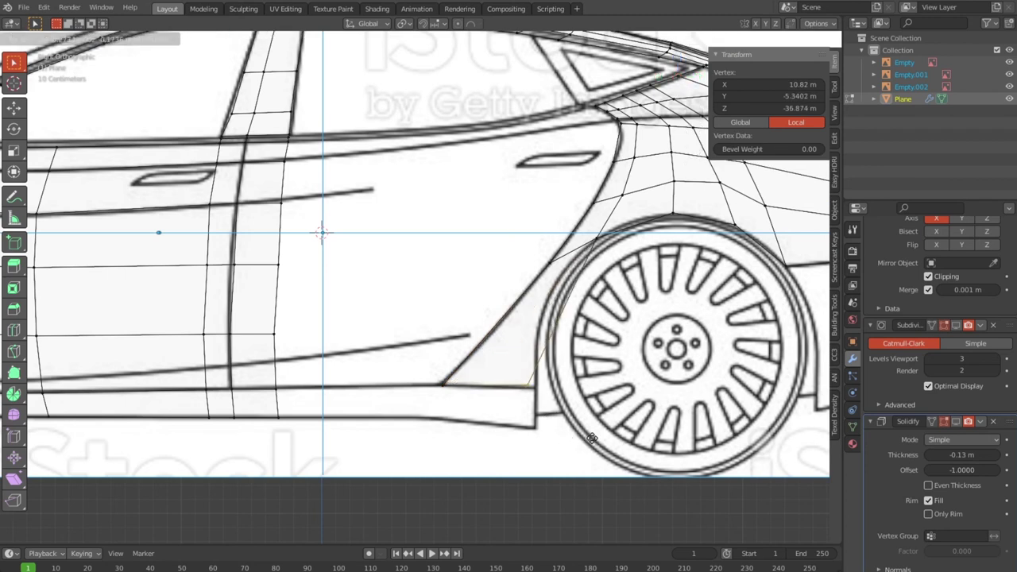
click(594, 430)
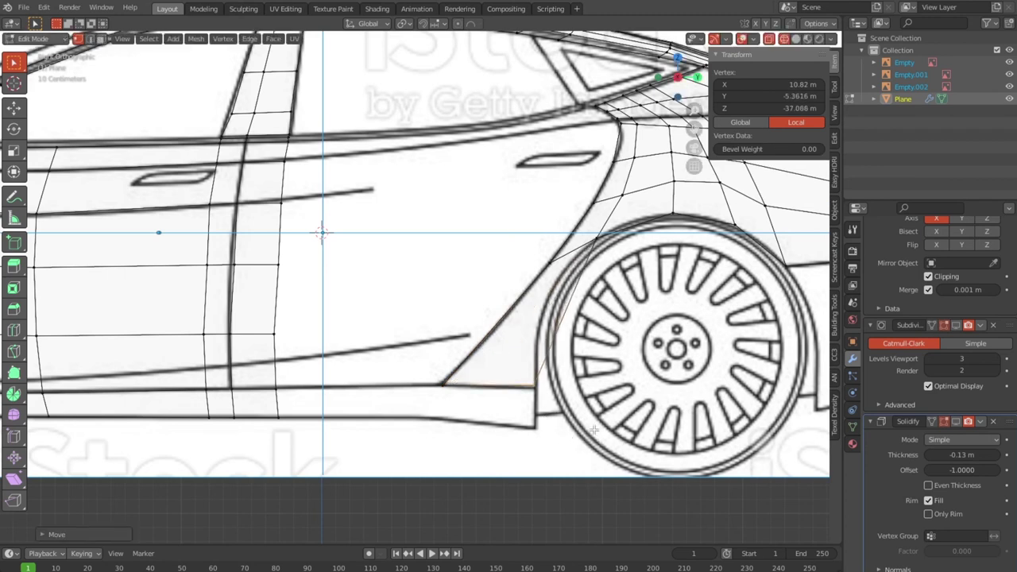
Add a centred edge loop across the new strip and drop its vertex on the arch's front edge.
click(577, 303)
right_click(577, 303)
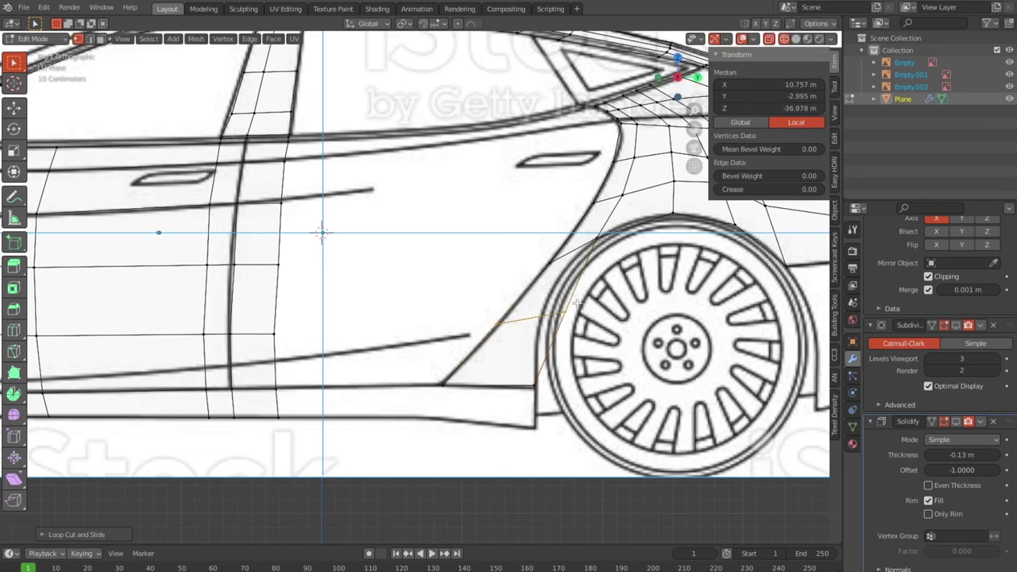
click(545, 300)
key(g)
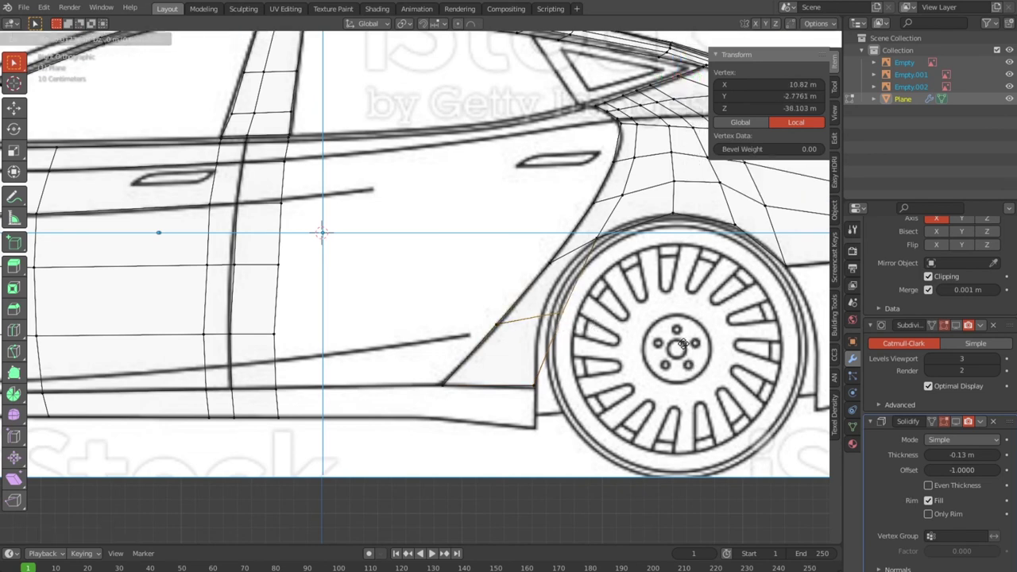
click(670, 352)
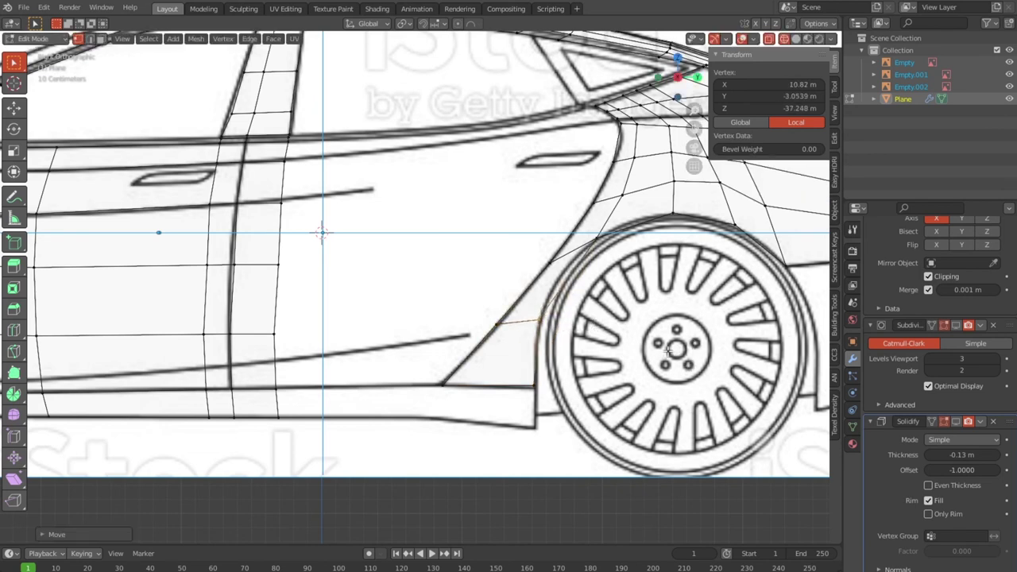
Refine the upper-front vertex onto the arch outline.
click(596, 237)
key(g)
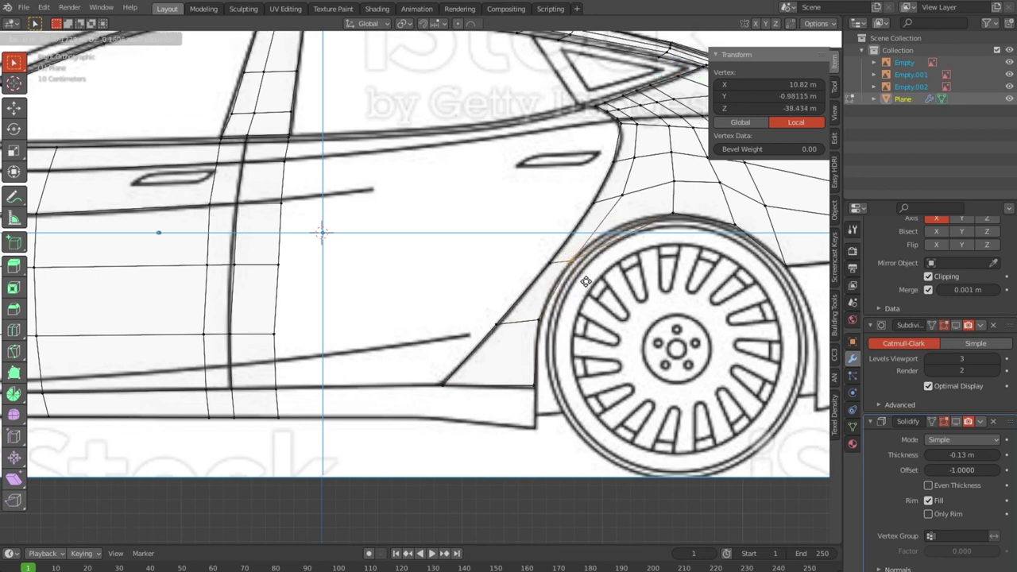
click(627, 248)
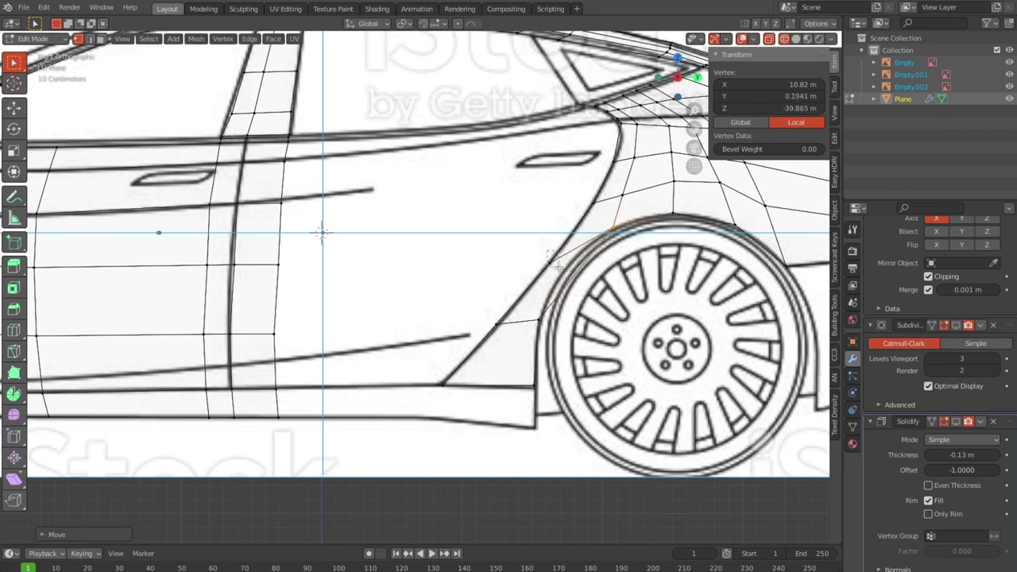
key(g)
click(577, 242)
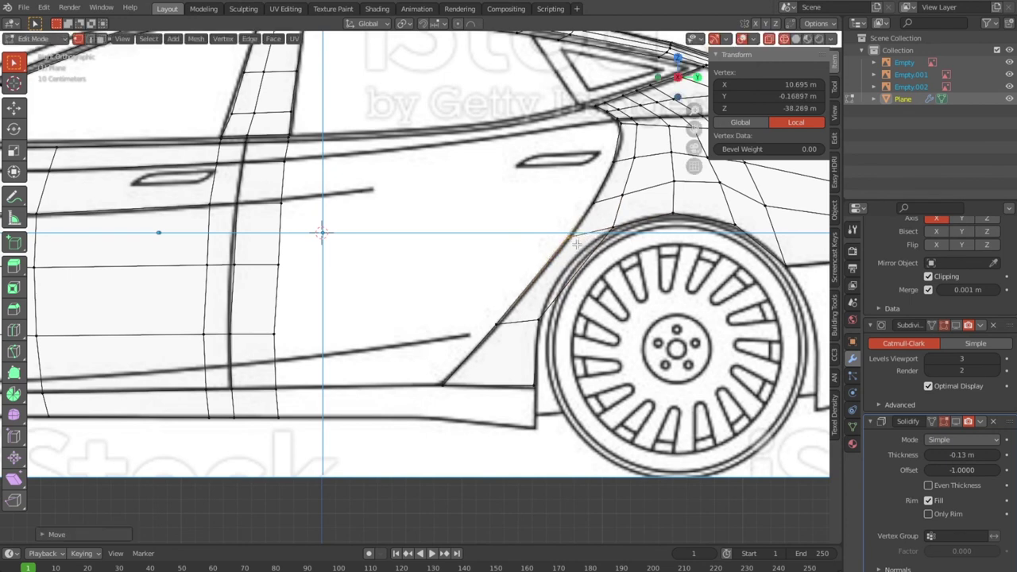
key(g)
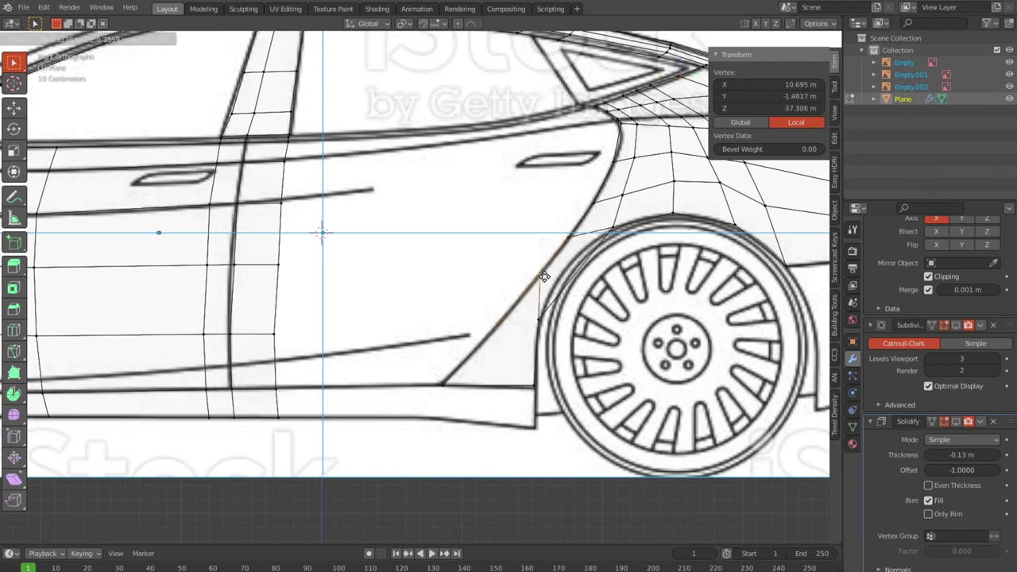
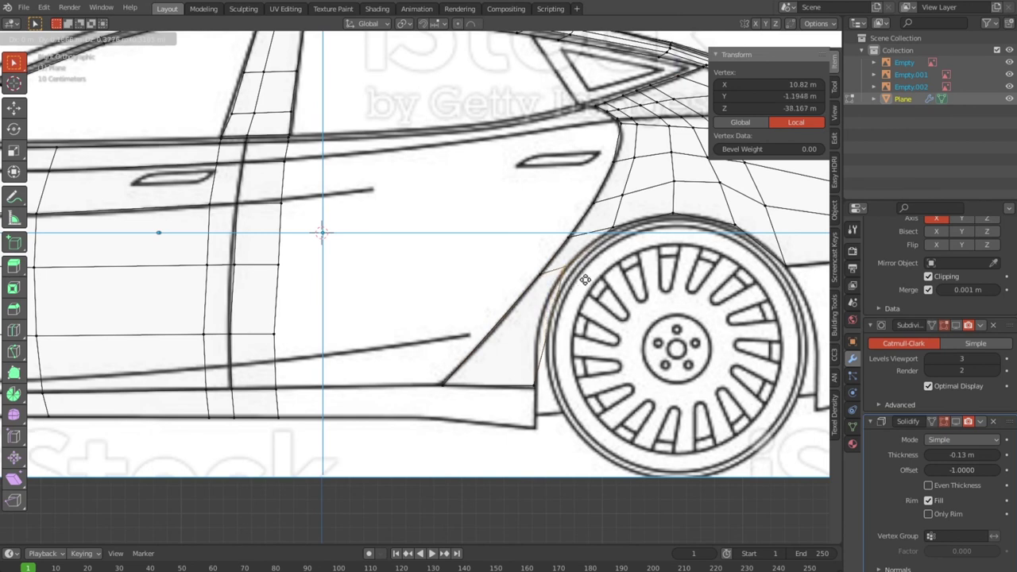
Place the front wheel-arch vertex onto the blueprint's outline.
click(581, 280)
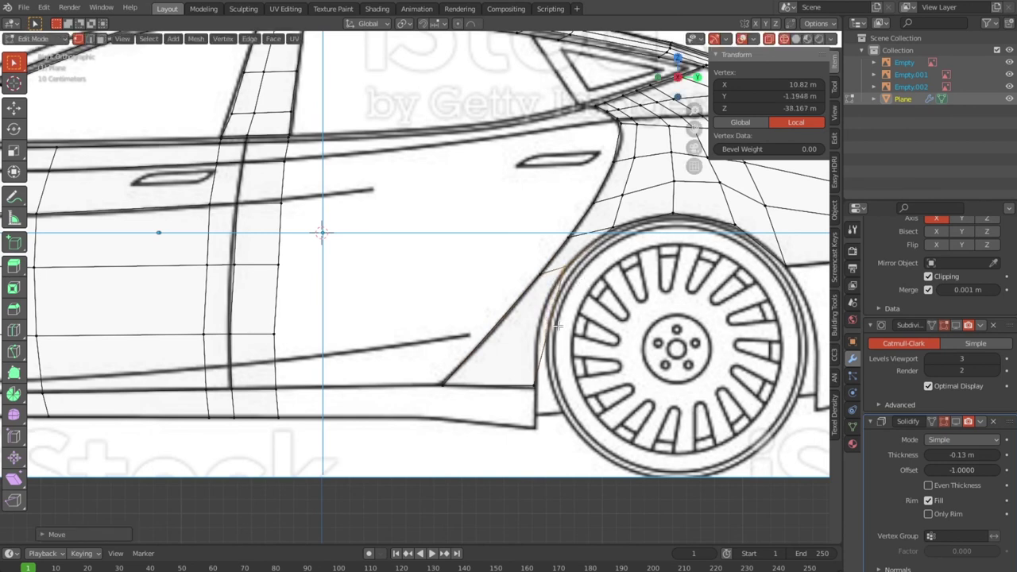
key(ctrl+z)
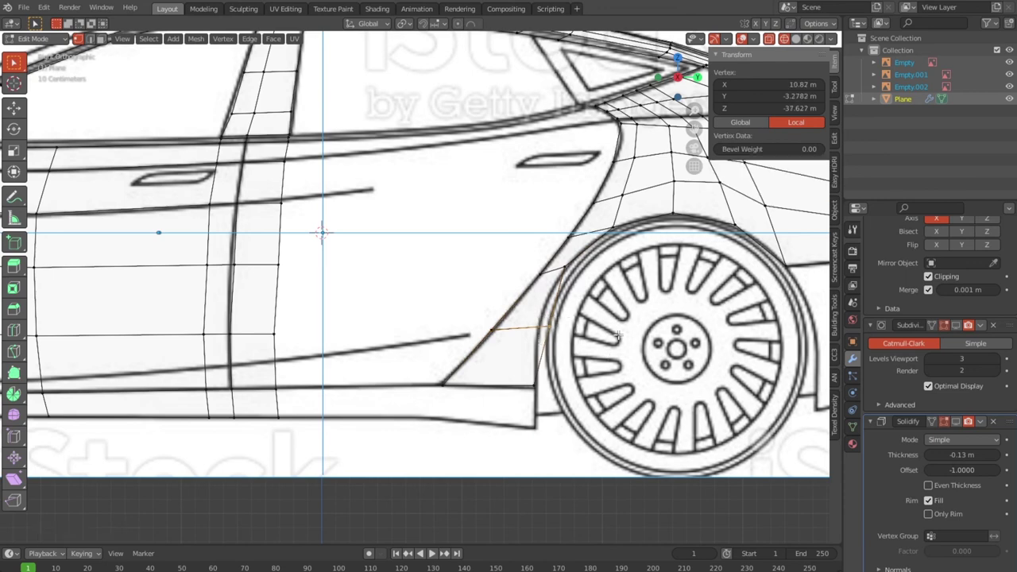
key(g)
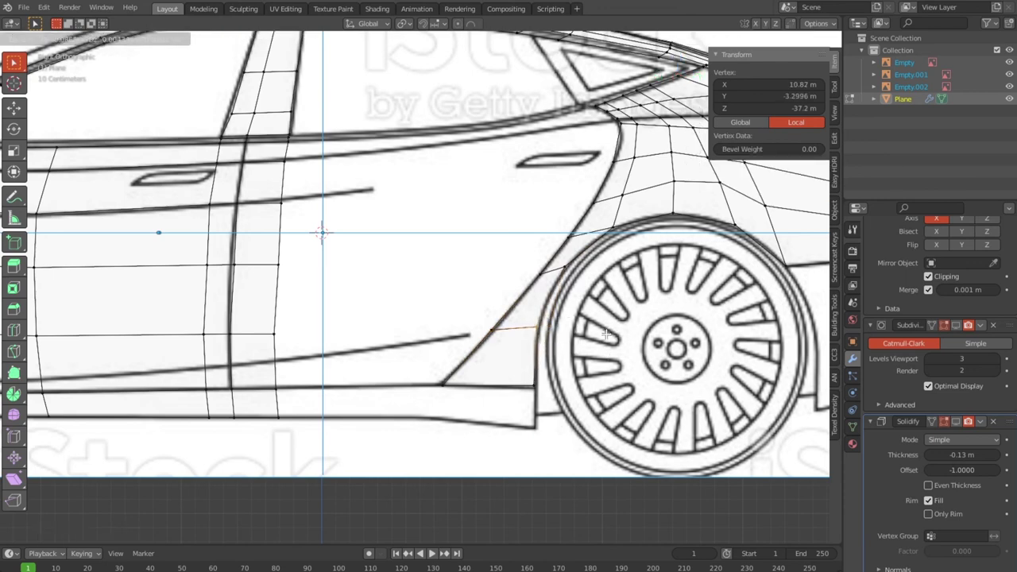
click(510, 339)
Check the car in the top and side views, then show the body mesh solid.
scroll(593, 348, down, 5)
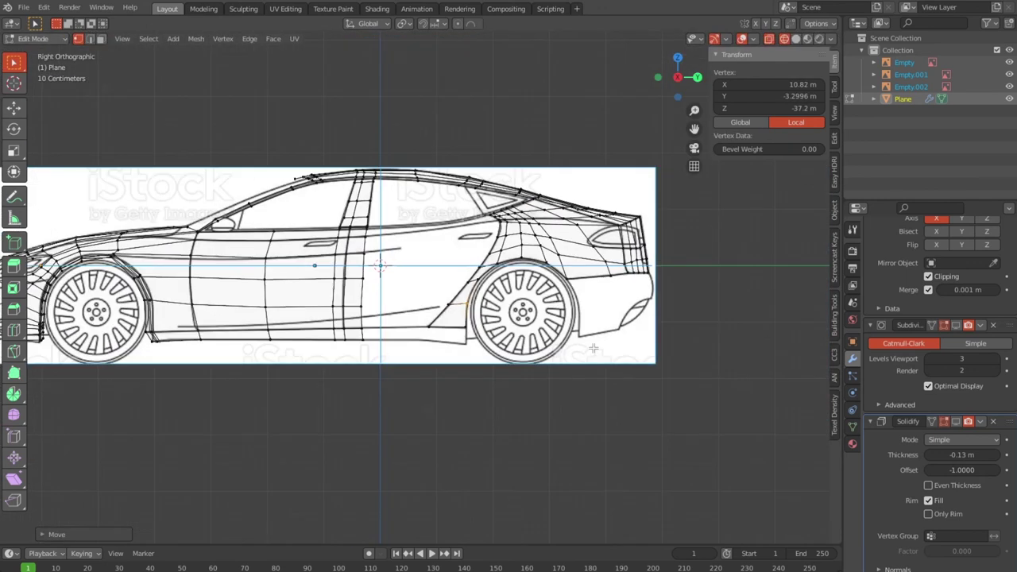
mouse_move(545, 337)
middle_down()
mouse_move(660, 321)
mouse_move(566, 345)
mouse_move(543, 332)
middle_up()
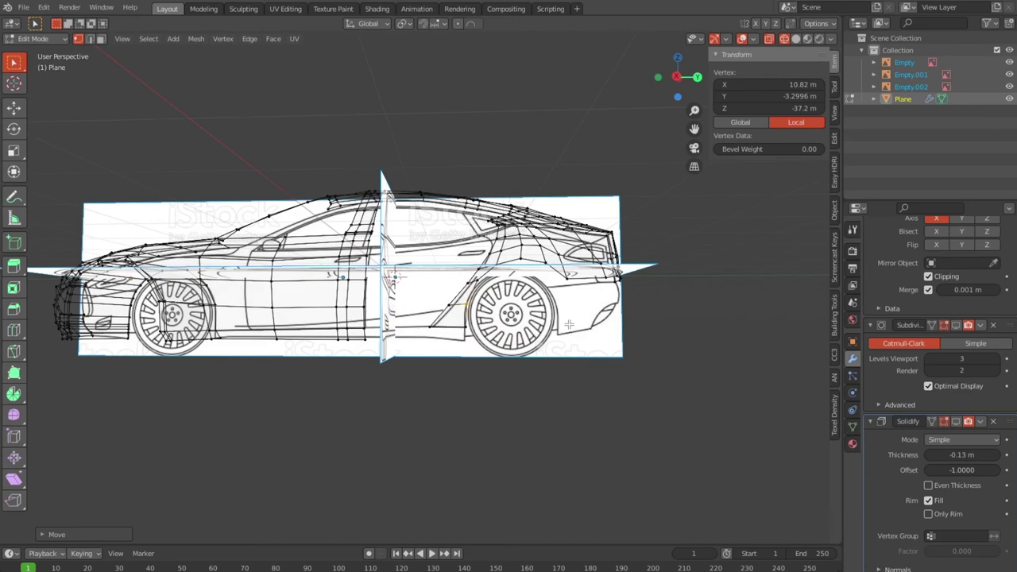
key(KP_7)
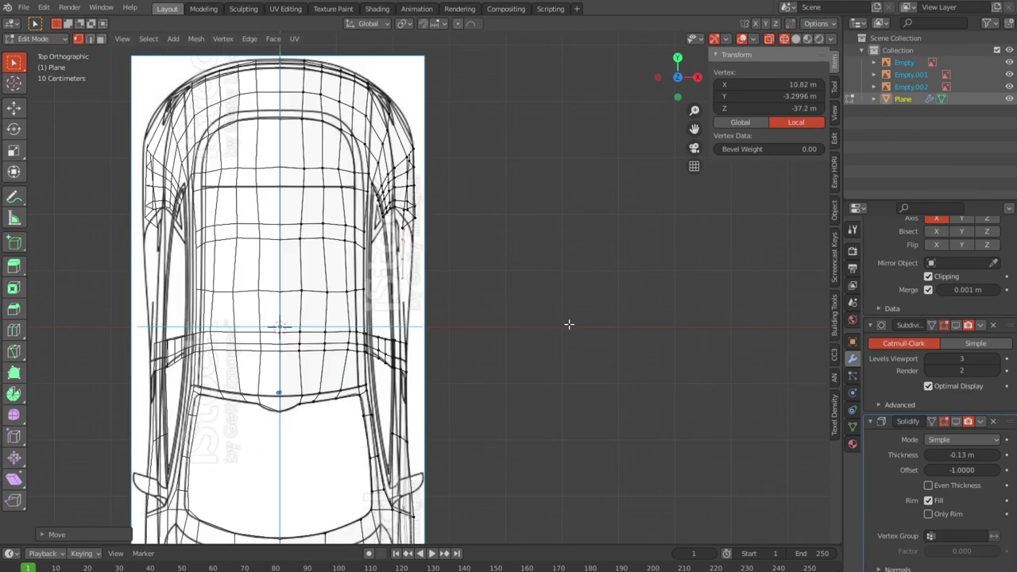
key(KP_3)
scroll(574, 320, up, 5)
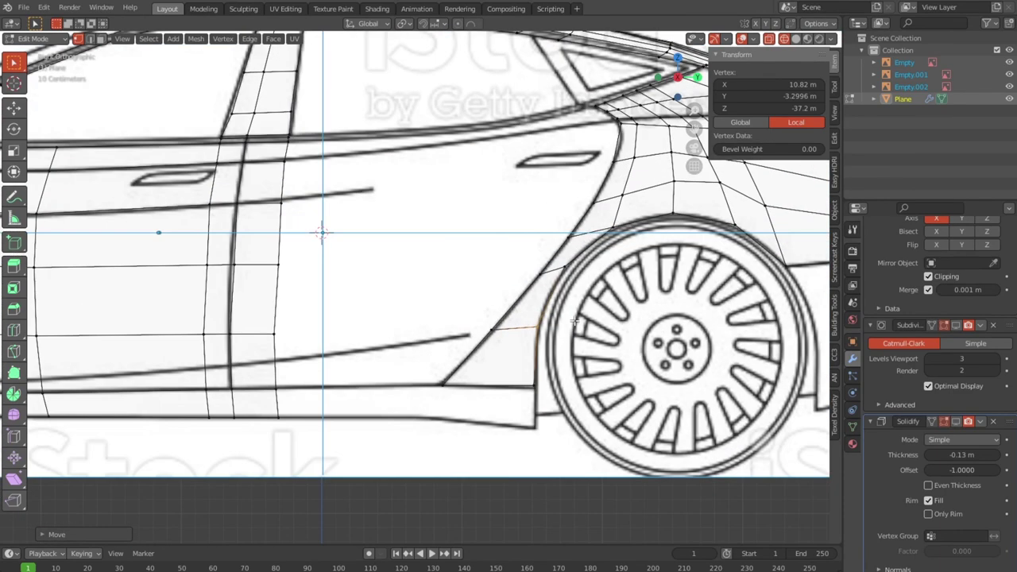
scroll(589, 315, down, 5)
scroll(592, 316, up, 3)
key(shift+z)
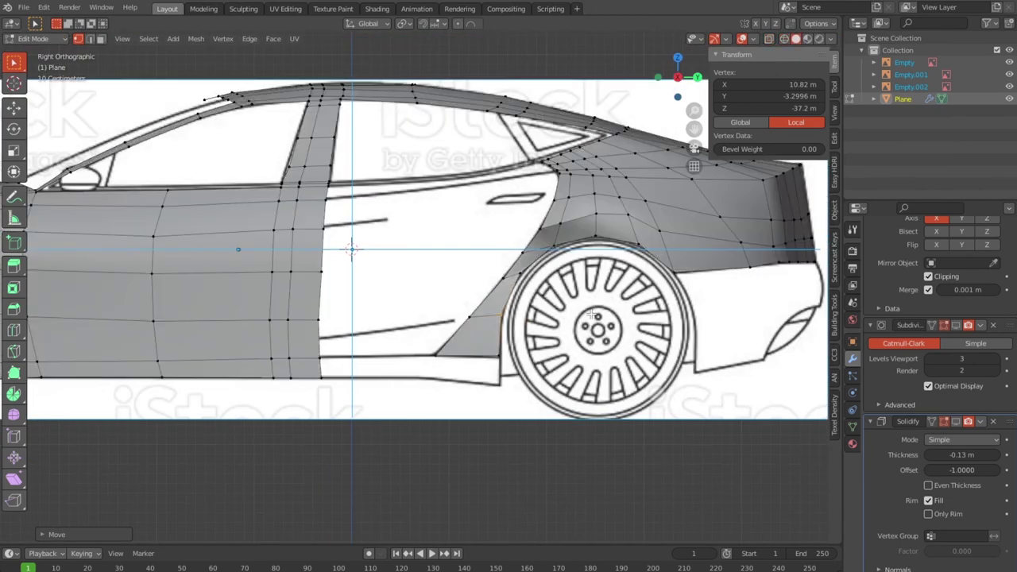
scroll(592, 316, down, 2)
scroll(595, 310, up, 4)
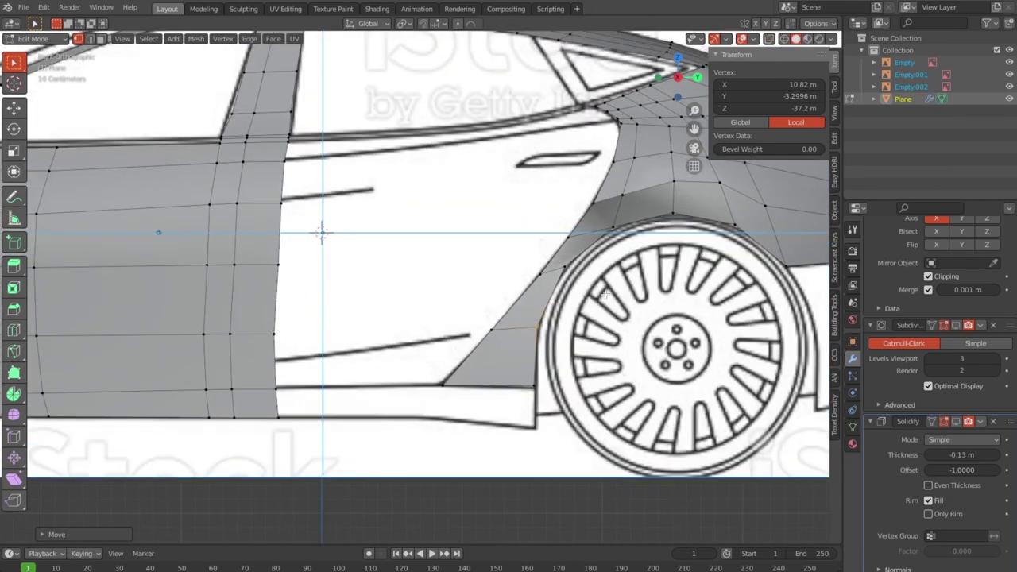
scroll(620, 222, down, 4)
mouse_move(620, 221)
middle_down()
mouse_move(686, 291)
mouse_move(729, 291)
mouse_move(708, 243)
mouse_move(679, 236)
mouse_move(524, 293)
mouse_move(525, 258)
mouse_move(563, 288)
middle_up()
scroll(562, 288, up, 2)
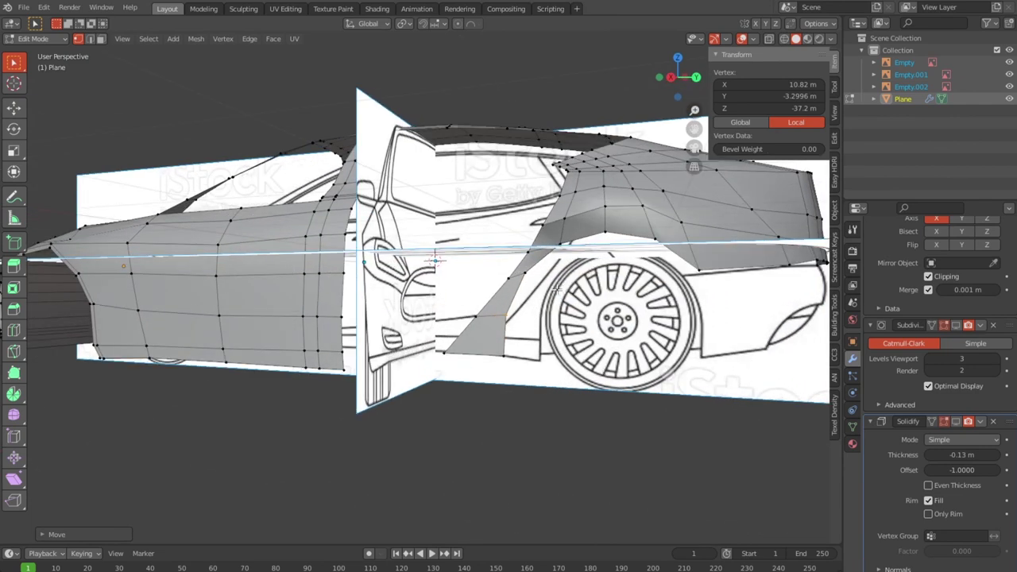
Push the rear wheel-arch edges about 0.14 m outward in top view, then deselect all.
key(2)
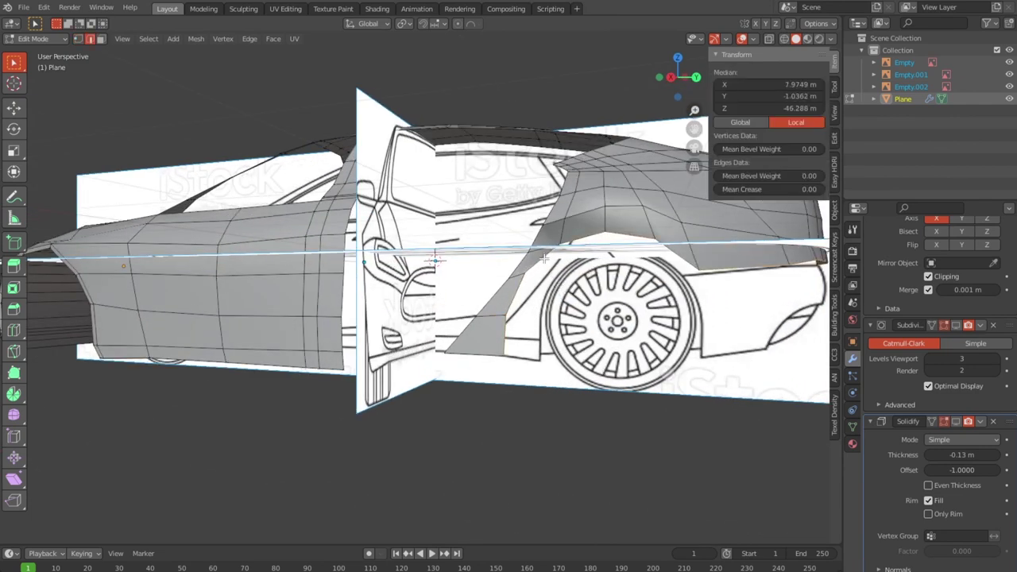
scroll(730, 365, down, 2)
drag(744, 370, 602, 217)
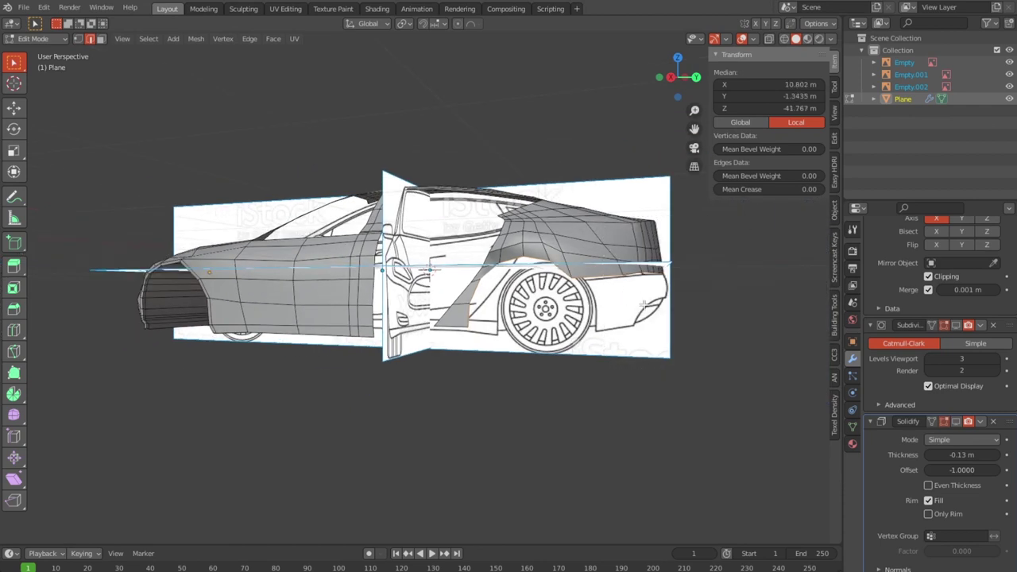
key(KP_7)
key(g)
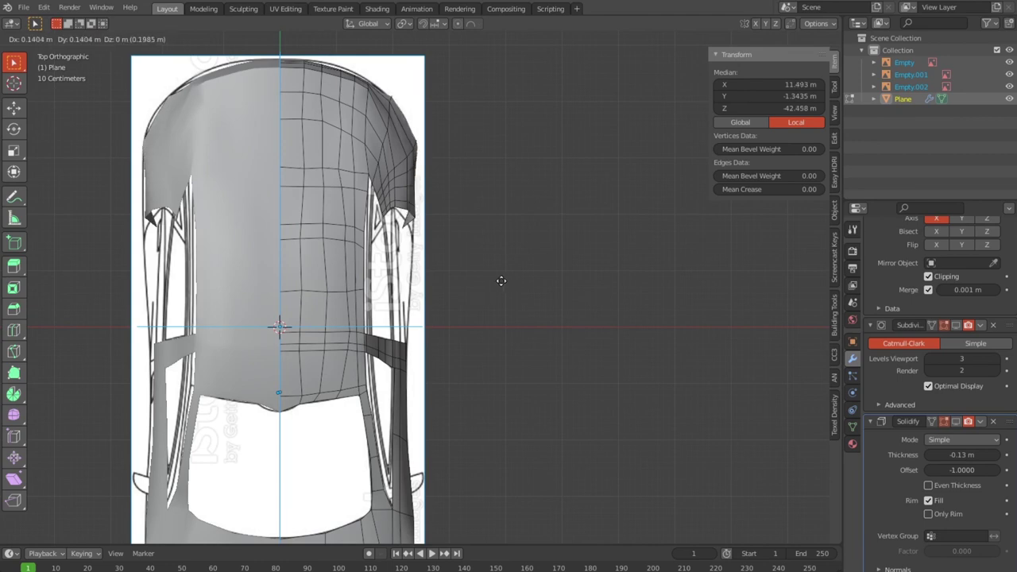
click(501, 281)
mouse_move(515, 372)
middle_down()
mouse_move(604, 331)
mouse_move(475, 317)
middle_up()
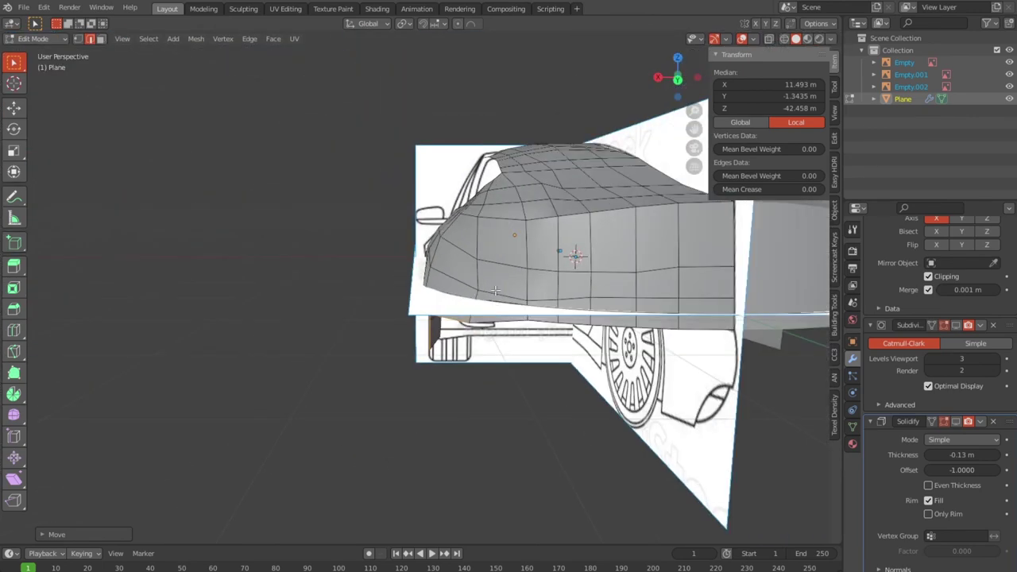
mouse_move(495, 291)
middle_down()
mouse_move(454, 252)
mouse_move(634, 279)
middle_up()
key(alt+a)
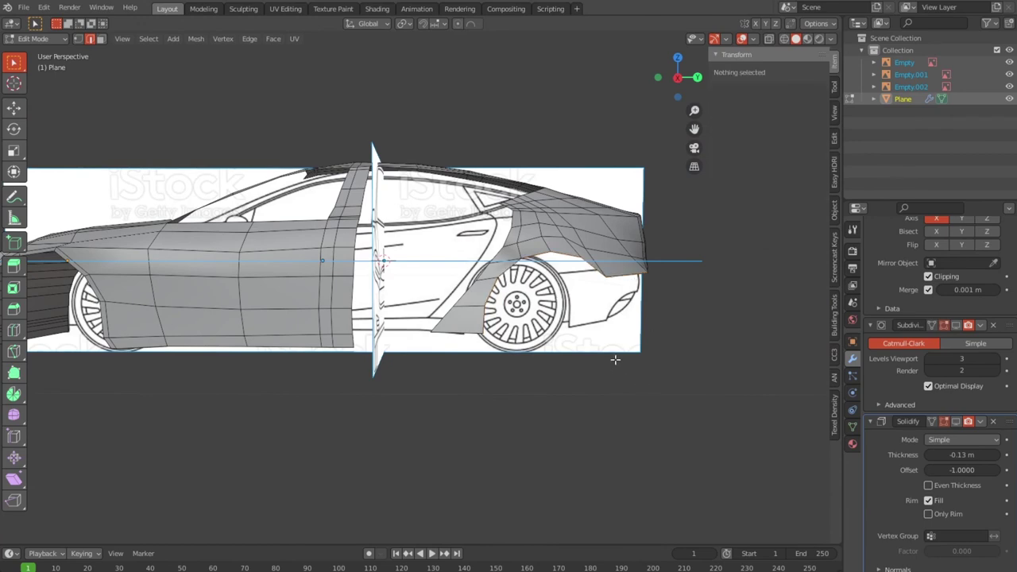
In orthographic side view, move the first wheel-arch vertex onto the arch outline.
key(KP_5)
key(KP_1)
key(KP_3)
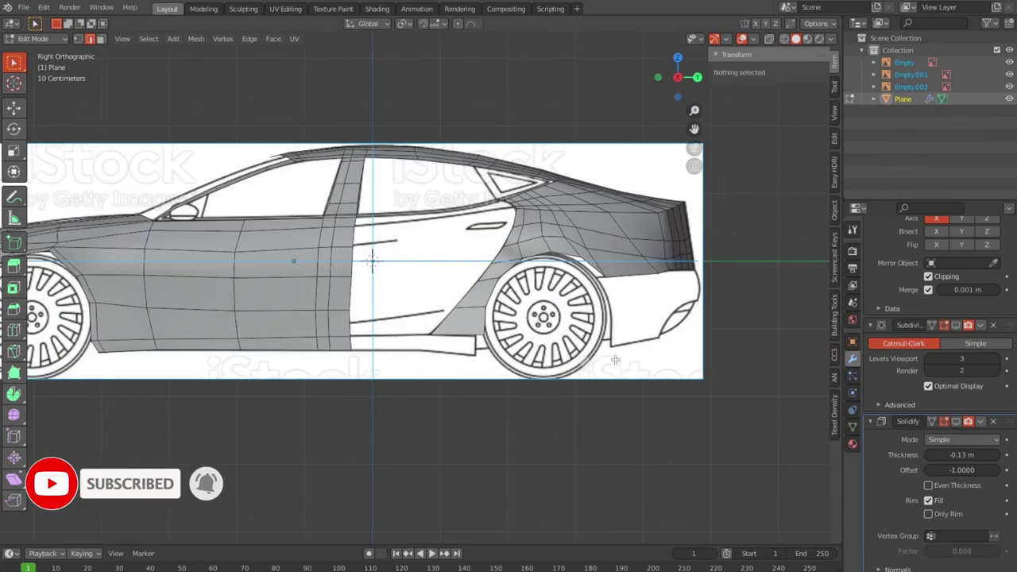
scroll(615, 360, up, 4)
shift+middle_drag(615, 360, 422, 322)
scroll(422, 322, up, 1)
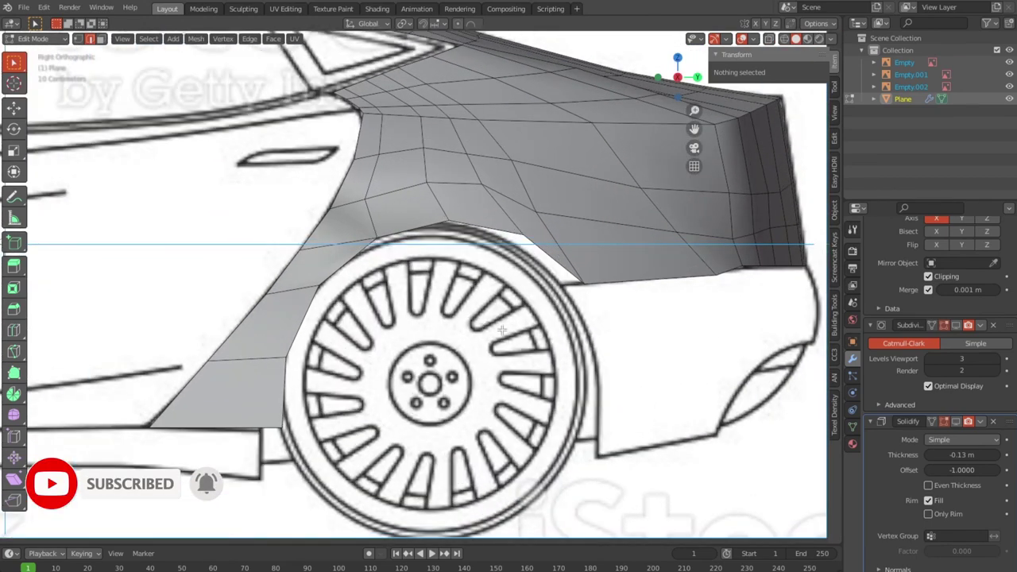
key(1)
click(527, 231)
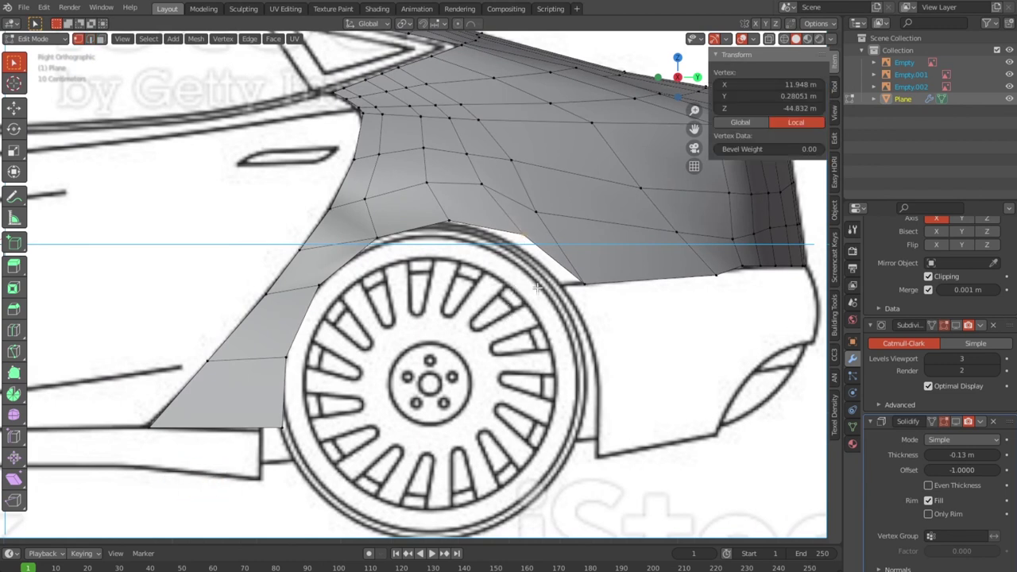
key(g)
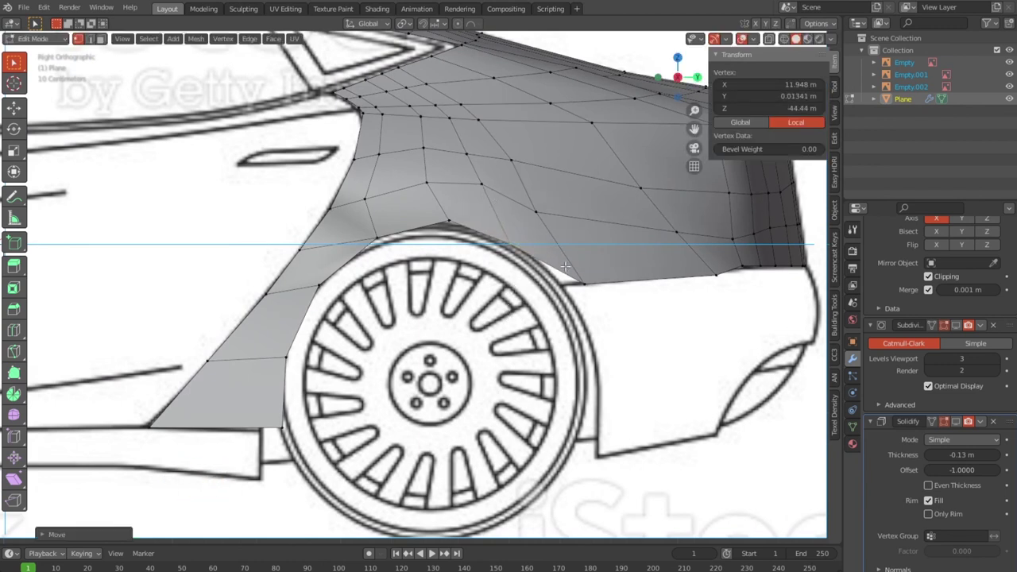
click(583, 303)
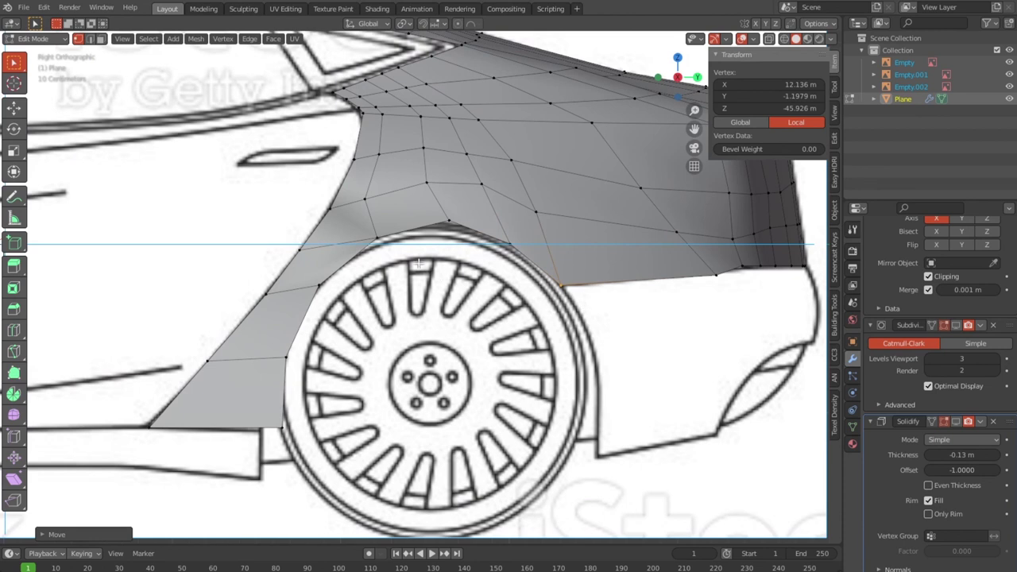
key(g)
click(370, 246)
Move the rear, lower and bottom arch vertices onto the wheel's circular outline.
click(319, 284)
key(g)
click(309, 294)
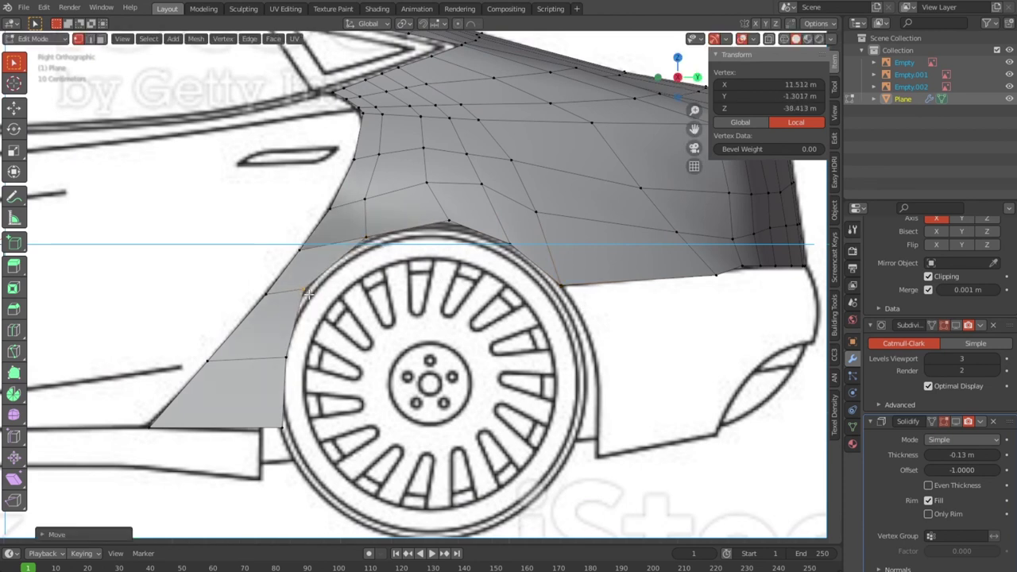
click(286, 359)
key(g)
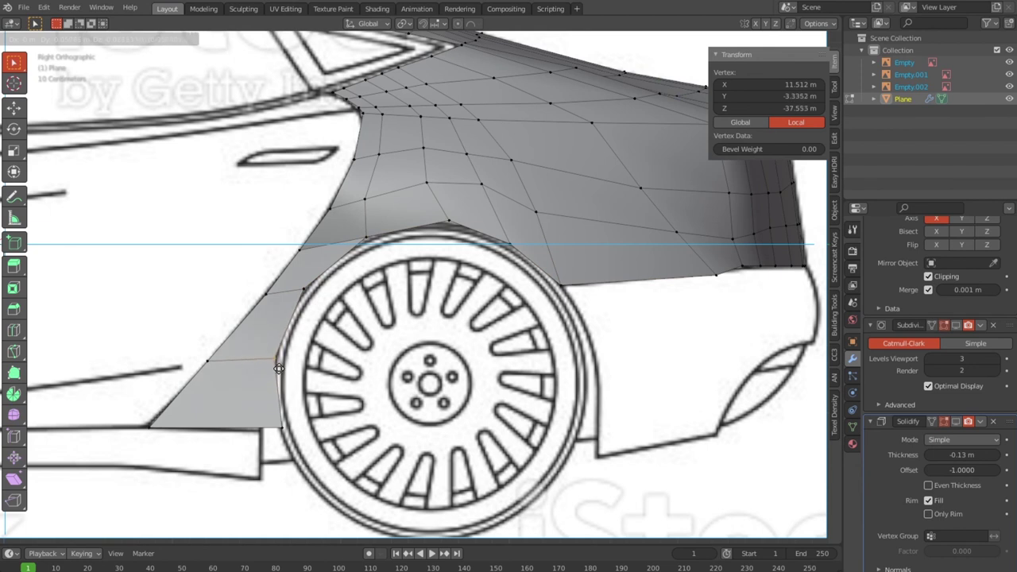
click(275, 362)
click(269, 431)
key(g)
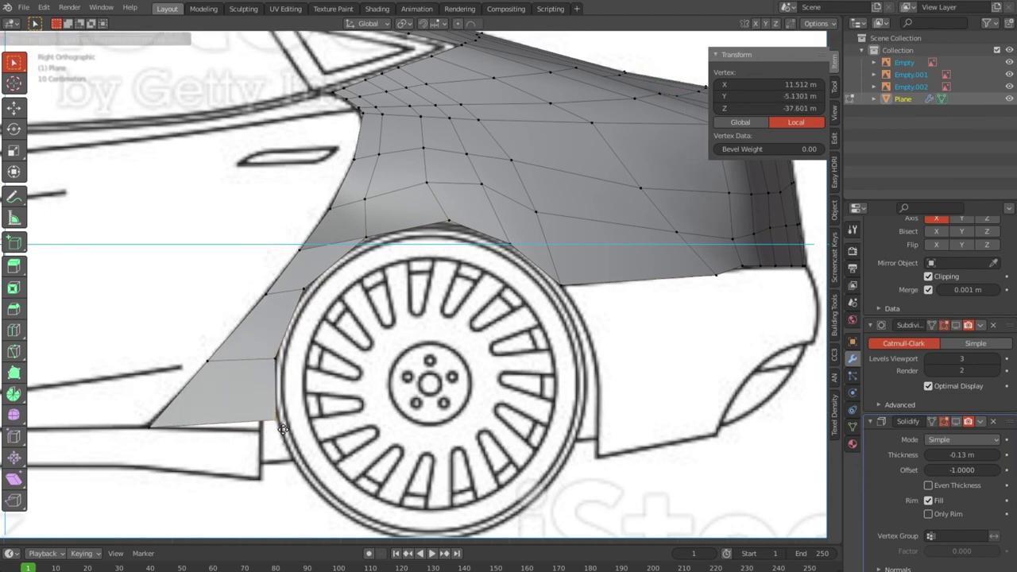
click(283, 430)
Move the vertex at the top of the arch onto the outline.
click(450, 220)
key(g)
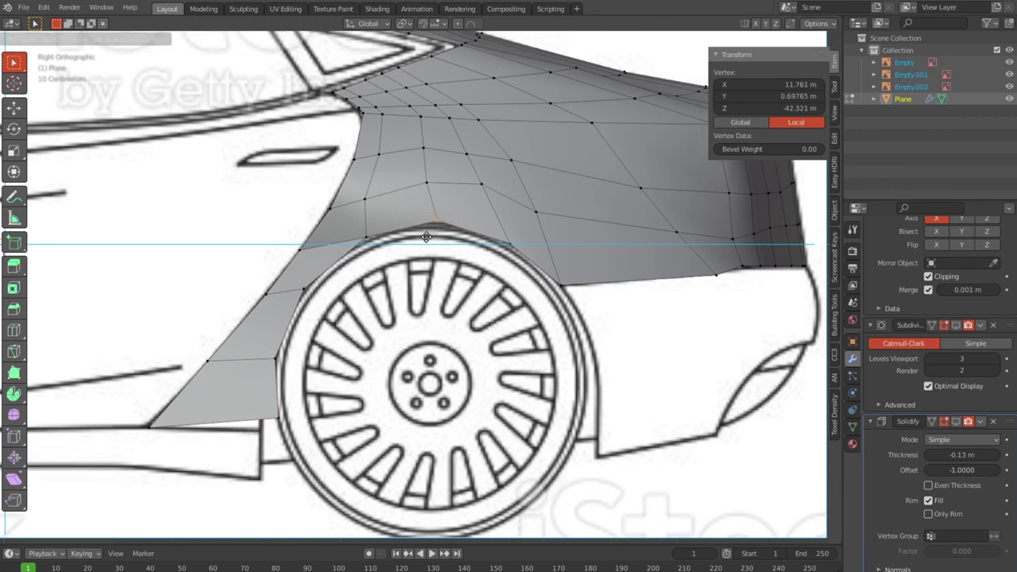
click(427, 240)
scroll(550, 276, down, 3)
scroll(644, 277, up, 5)
shift+middle_drag(711, 291, 336, 322)
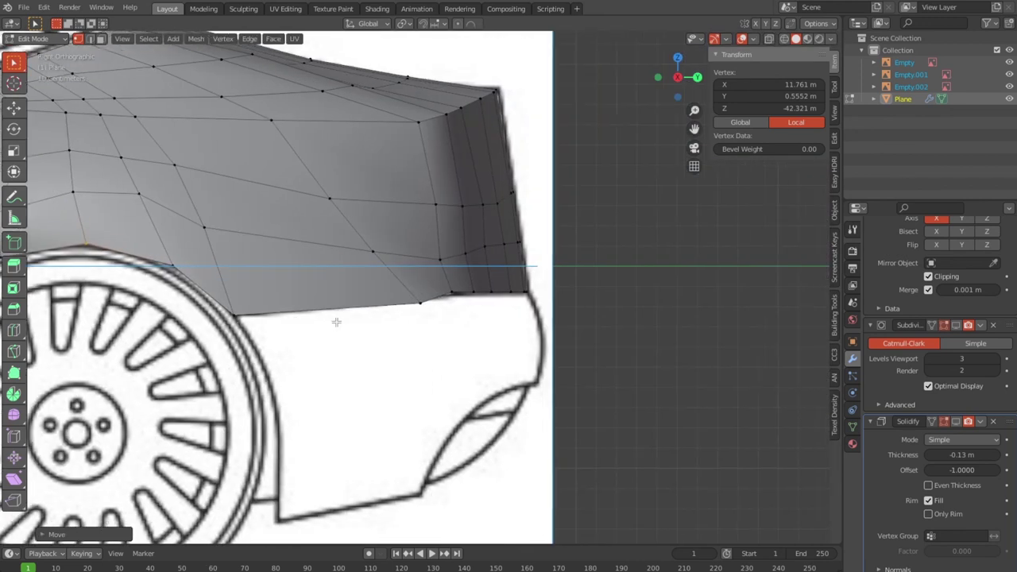
Flatten the rear bottom-edge vertices into a level line by scaling them to zero on Z.
drag(547, 331, 364, 280)
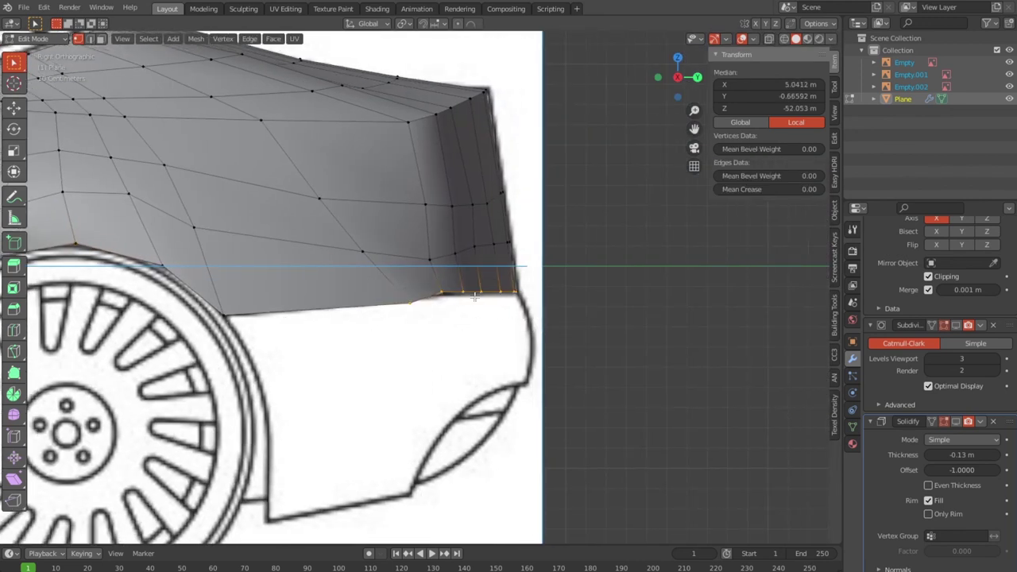
key(s)
key(z)
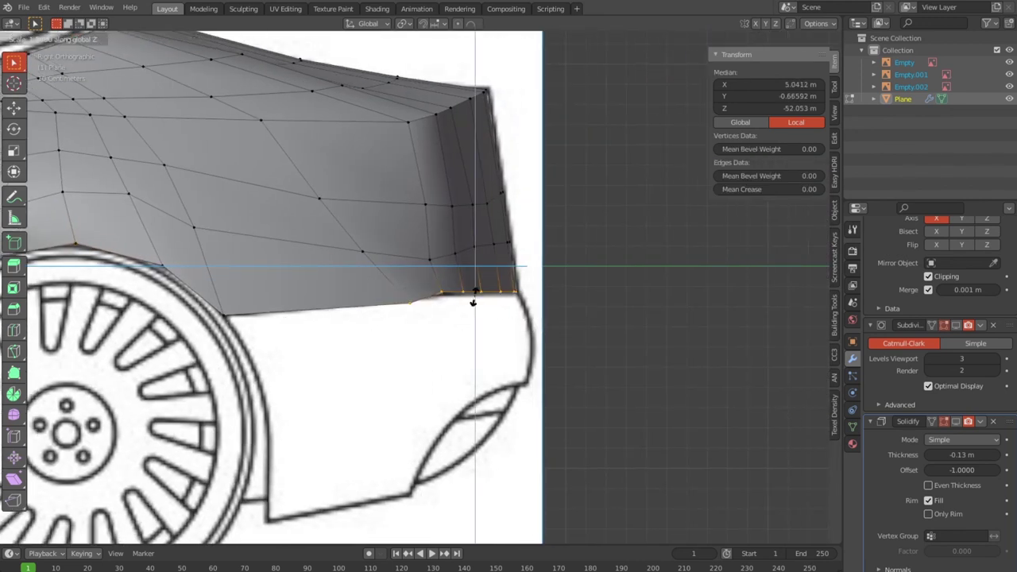
click(474, 299)
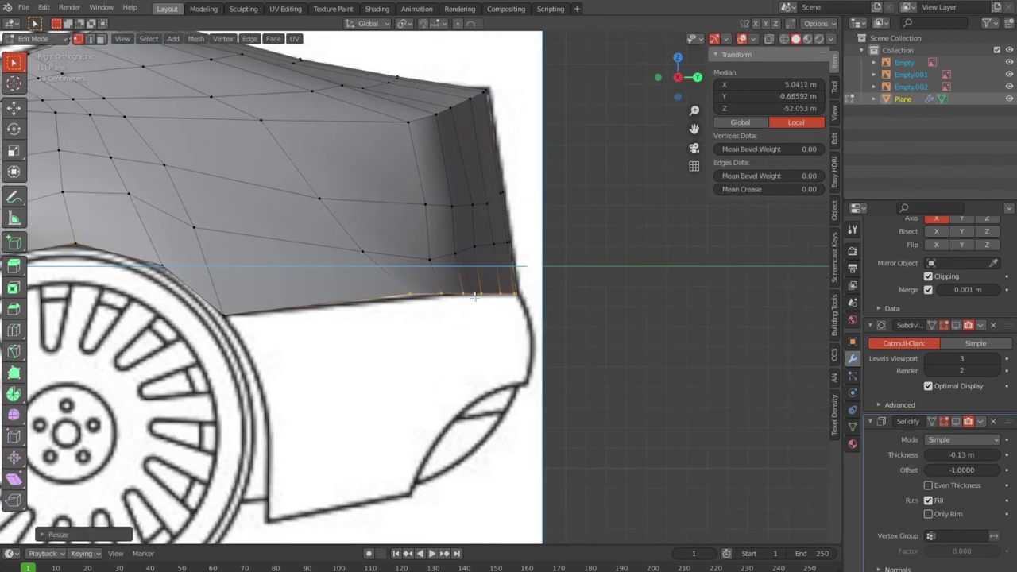
Nudge one bottom-edge vertex slightly lower and view the whole car in perspective.
click(414, 294)
key(g)
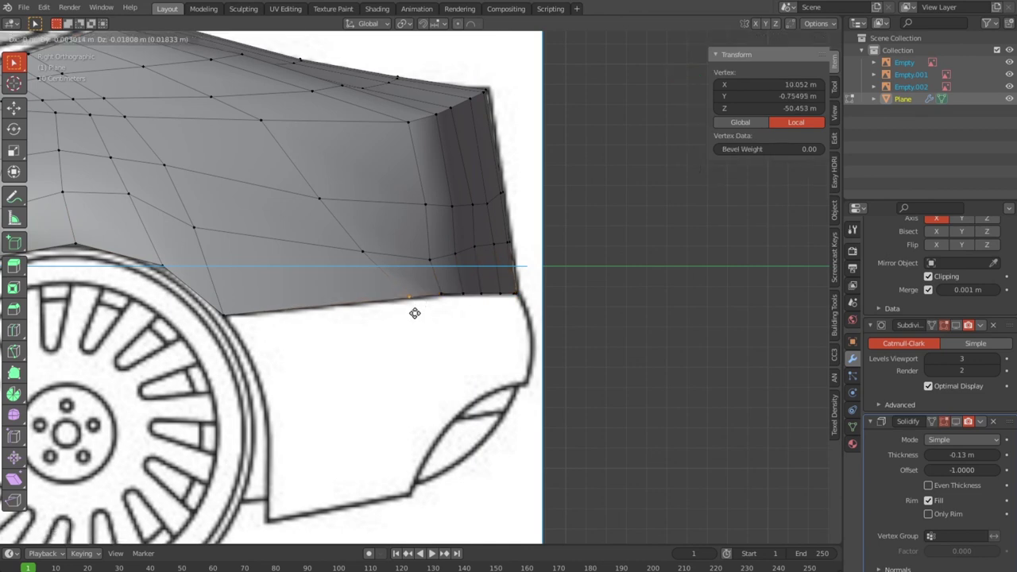
click(413, 313)
scroll(415, 314, down, 3)
scroll(419, 334, down, 2)
mouse_move(417, 346)
middle_down()
mouse_move(479, 384)
mouse_move(533, 350)
mouse_move(520, 327)
mouse_move(445, 370)
middle_up()
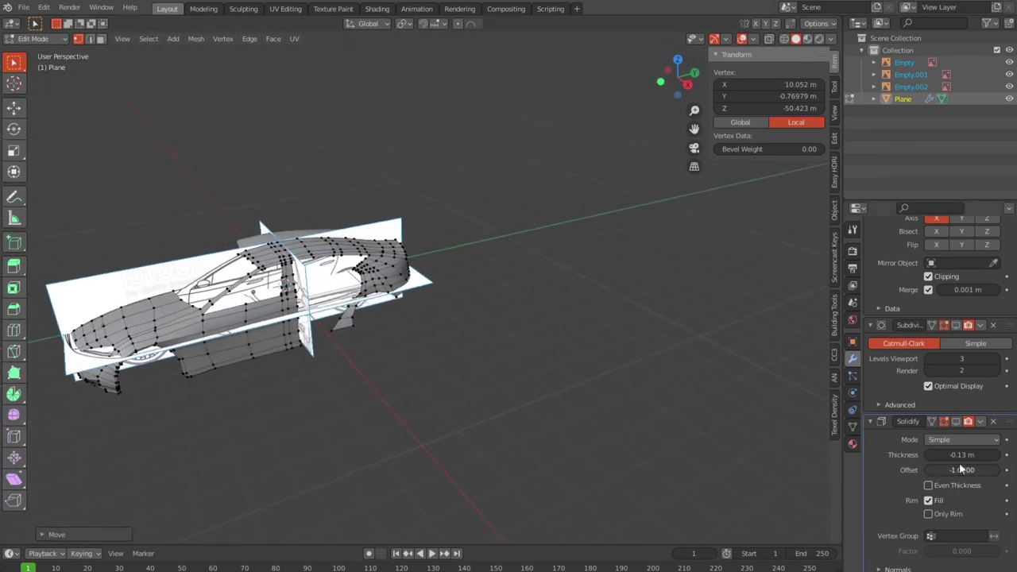
Enable the modifiers' edit-mode display and return to Object Mode with solid shading.
click(957, 423)
click(956, 325)
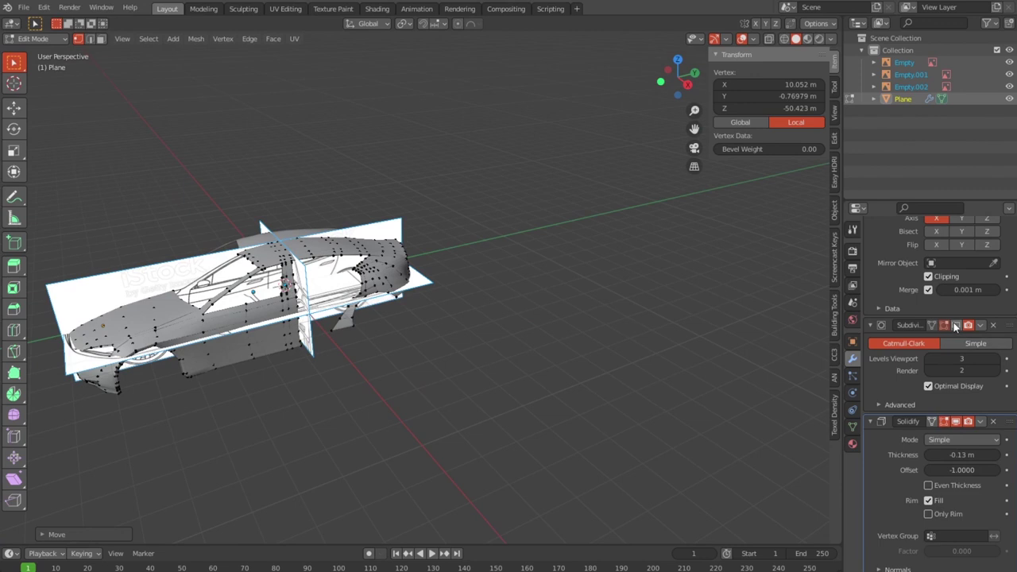
mouse_move(533, 381)
middle_down()
mouse_move(444, 369)
mouse_move(450, 361)
middle_up()
key(shift+z)
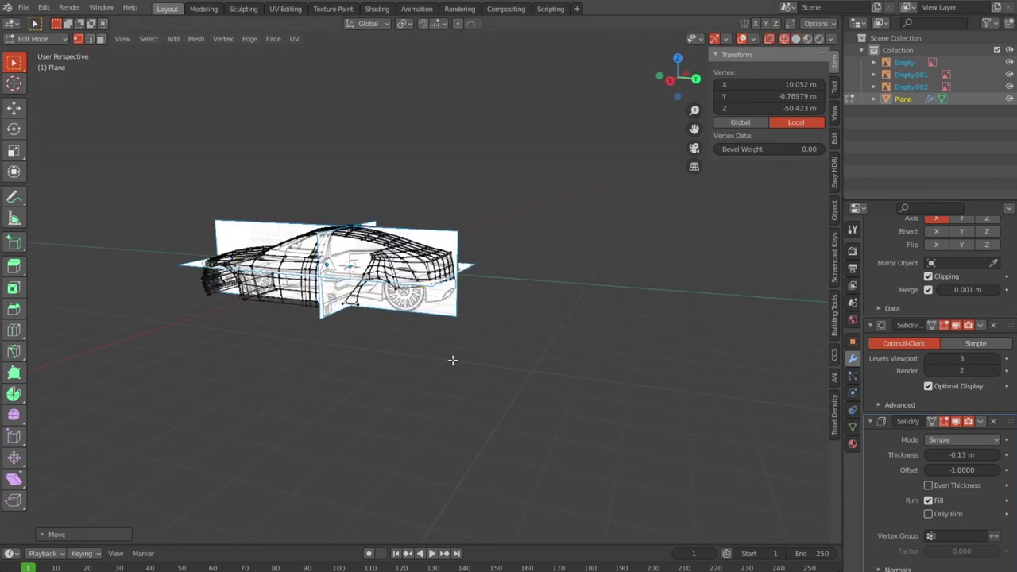
key(Tab)
key(shift+z)
Review the smoothed body in Right Orthographic view, zoomed in on the rear half.
mouse_move(488, 395)
middle_down()
mouse_move(440, 463)
mouse_move(374, 454)
mouse_move(360, 421)
mouse_move(256, 411)
mouse_move(549, 402)
mouse_move(360, 383)
mouse_move(511, 405)
mouse_move(509, 437)
mouse_move(498, 387)
mouse_move(462, 420)
mouse_move(513, 388)
mouse_move(488, 411)
mouse_move(335, 422)
mouse_move(312, 391)
mouse_move(347, 431)
mouse_move(336, 432)
mouse_move(381, 405)
middle_up()
key(KP_3)
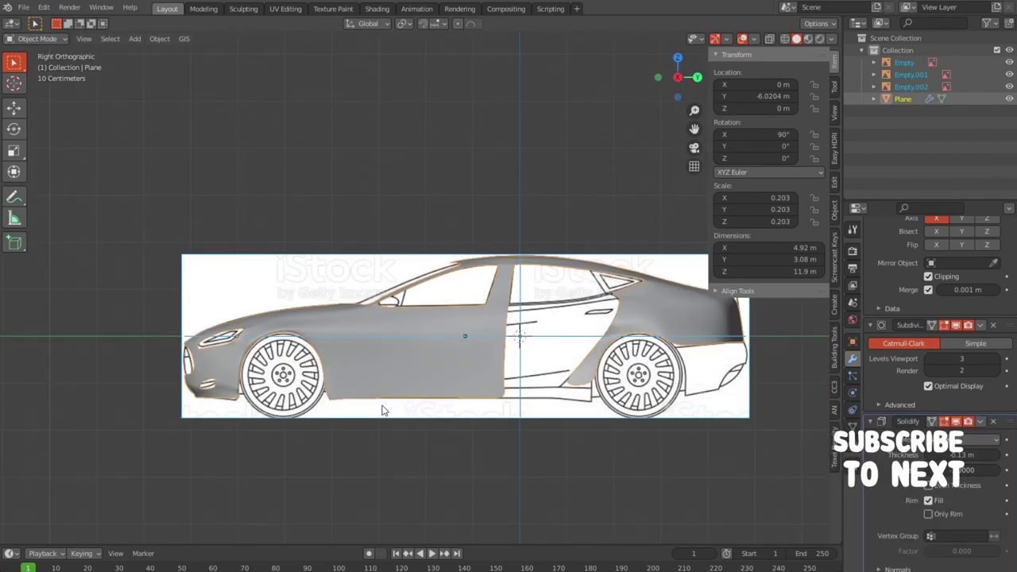
scroll(477, 421, up, 3)
shift+middle_drag(497, 431, 456, 413)
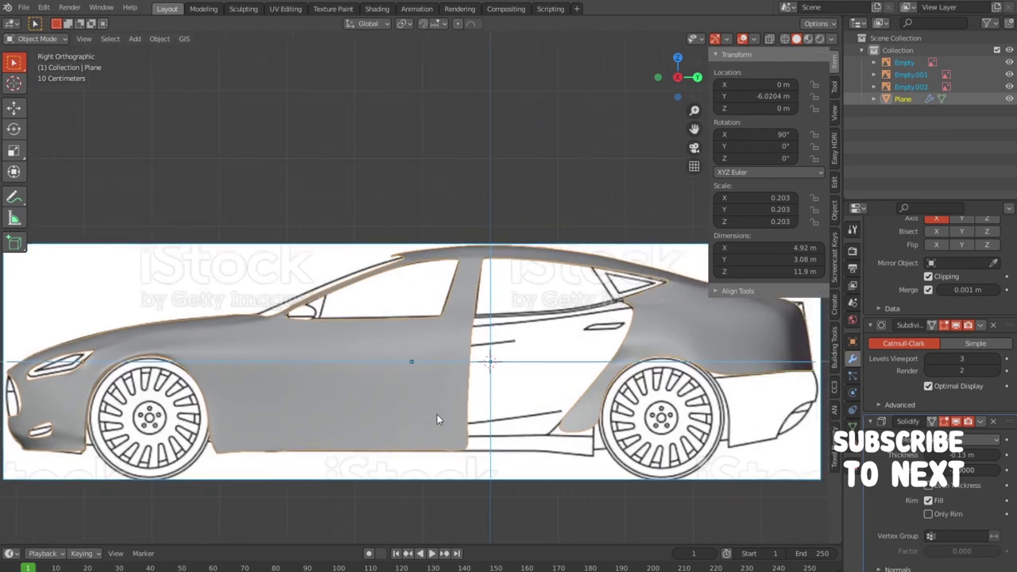
scroll(465, 409, up, 1)
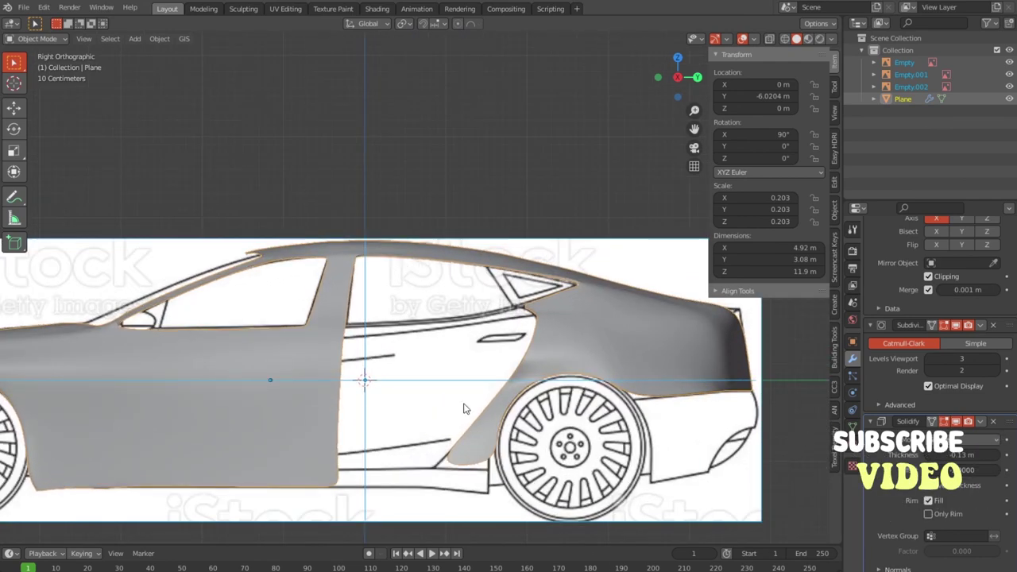
key(Tab)
scroll(457, 425, up, 1)
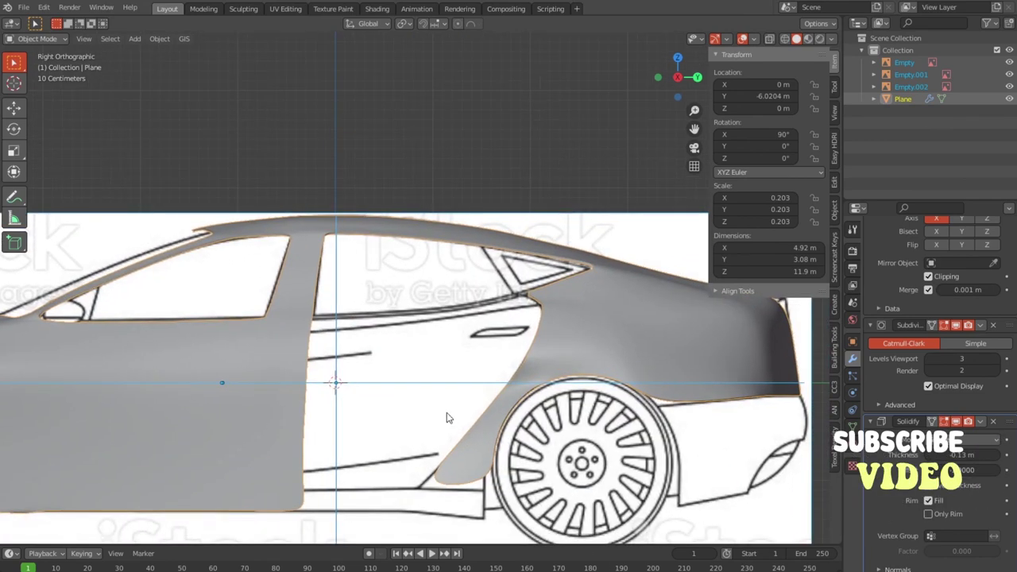